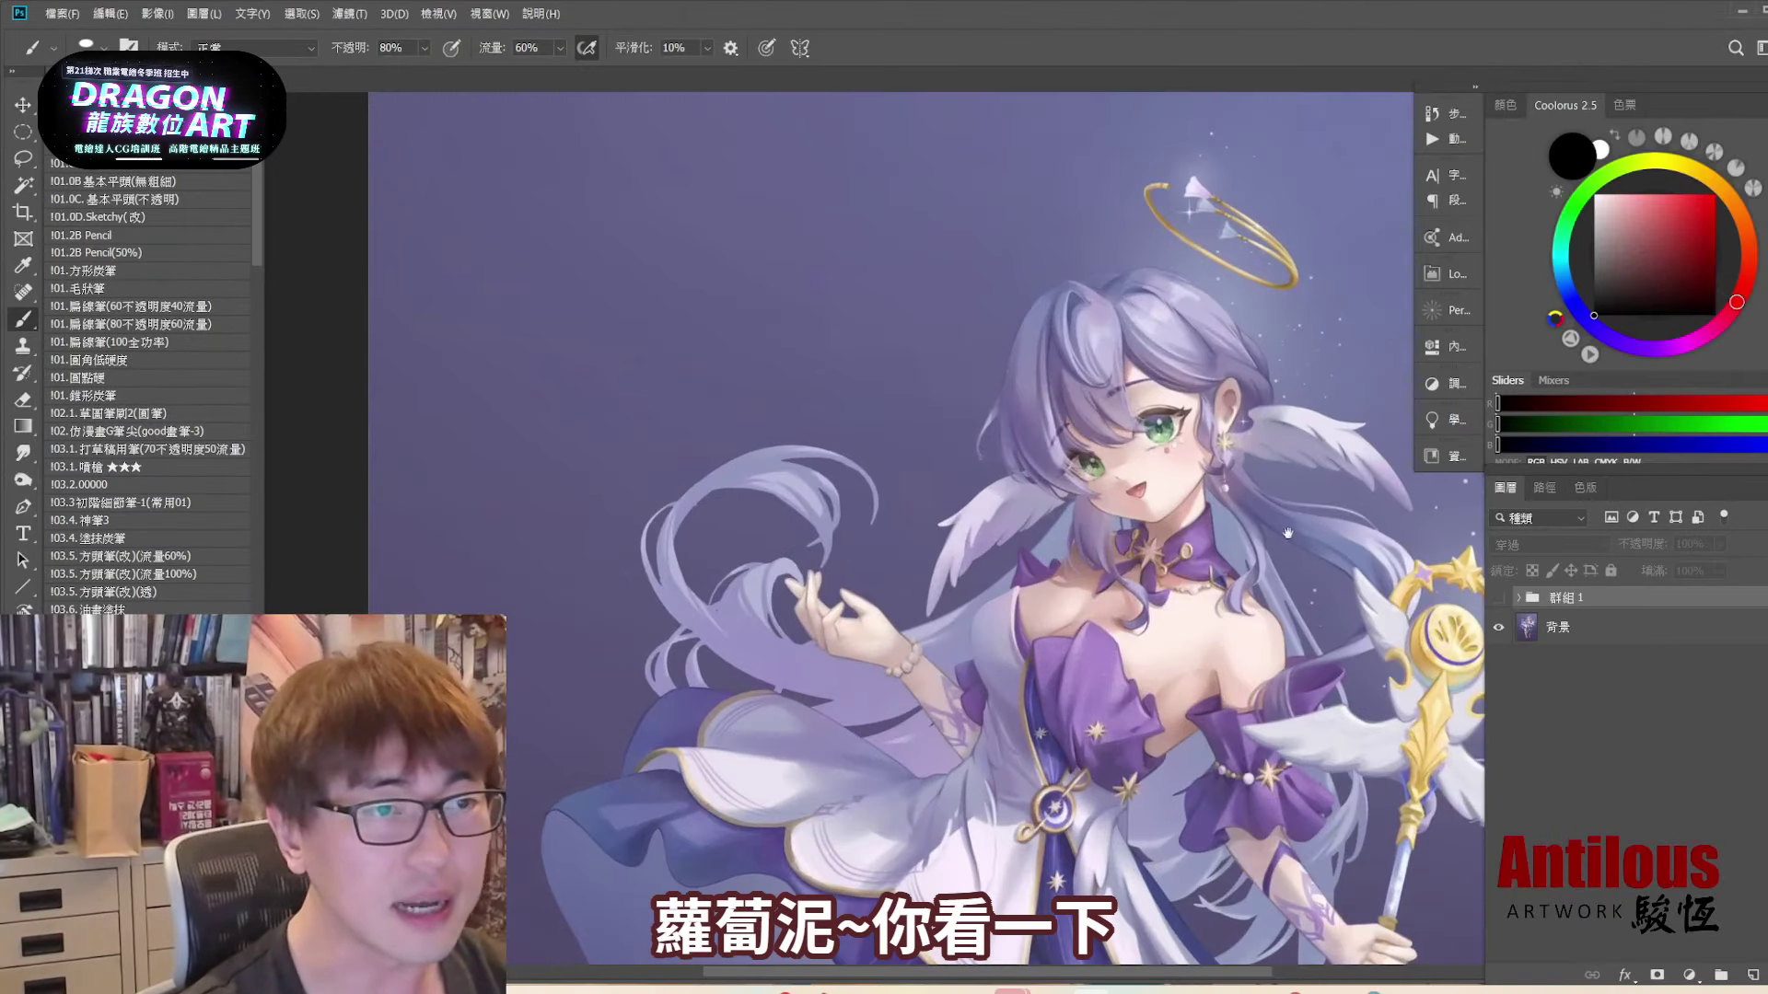
- Zoom in on the purple-haired angel illustration with the scroll wheel
scroll(1287, 533, up, 3)
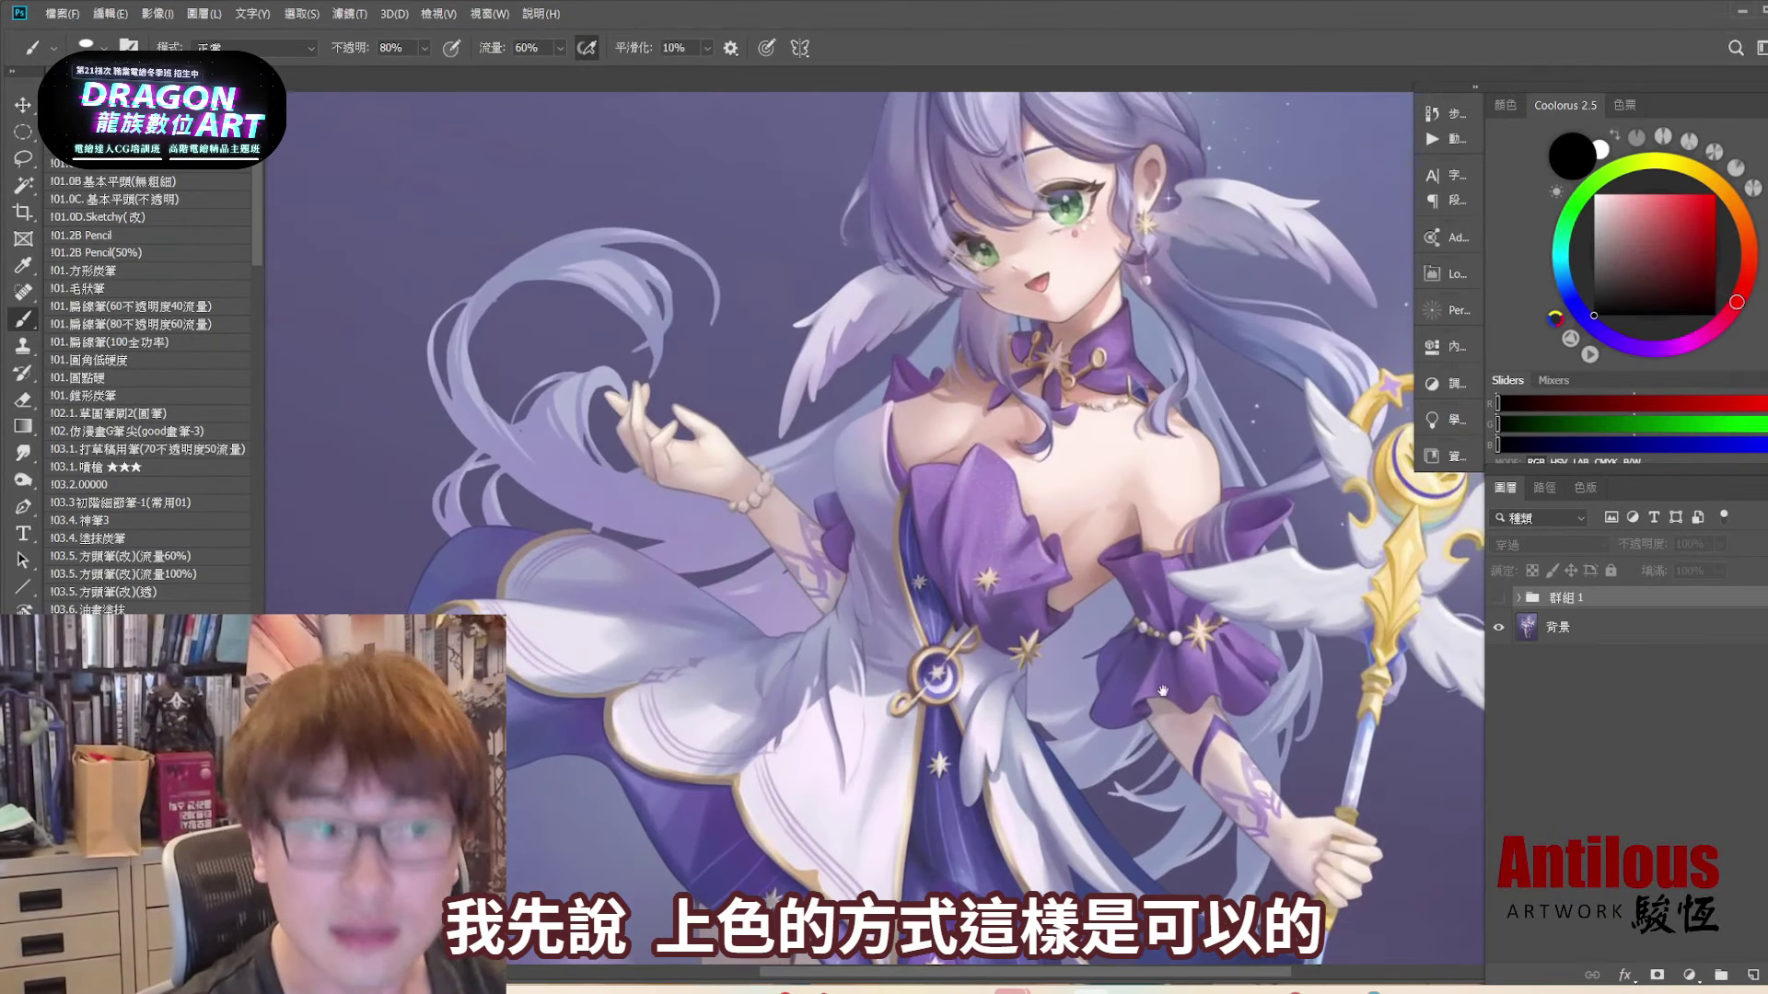
- Zoom out so the whole winged figure fits in view
scroll(1142, 811, down, 3)
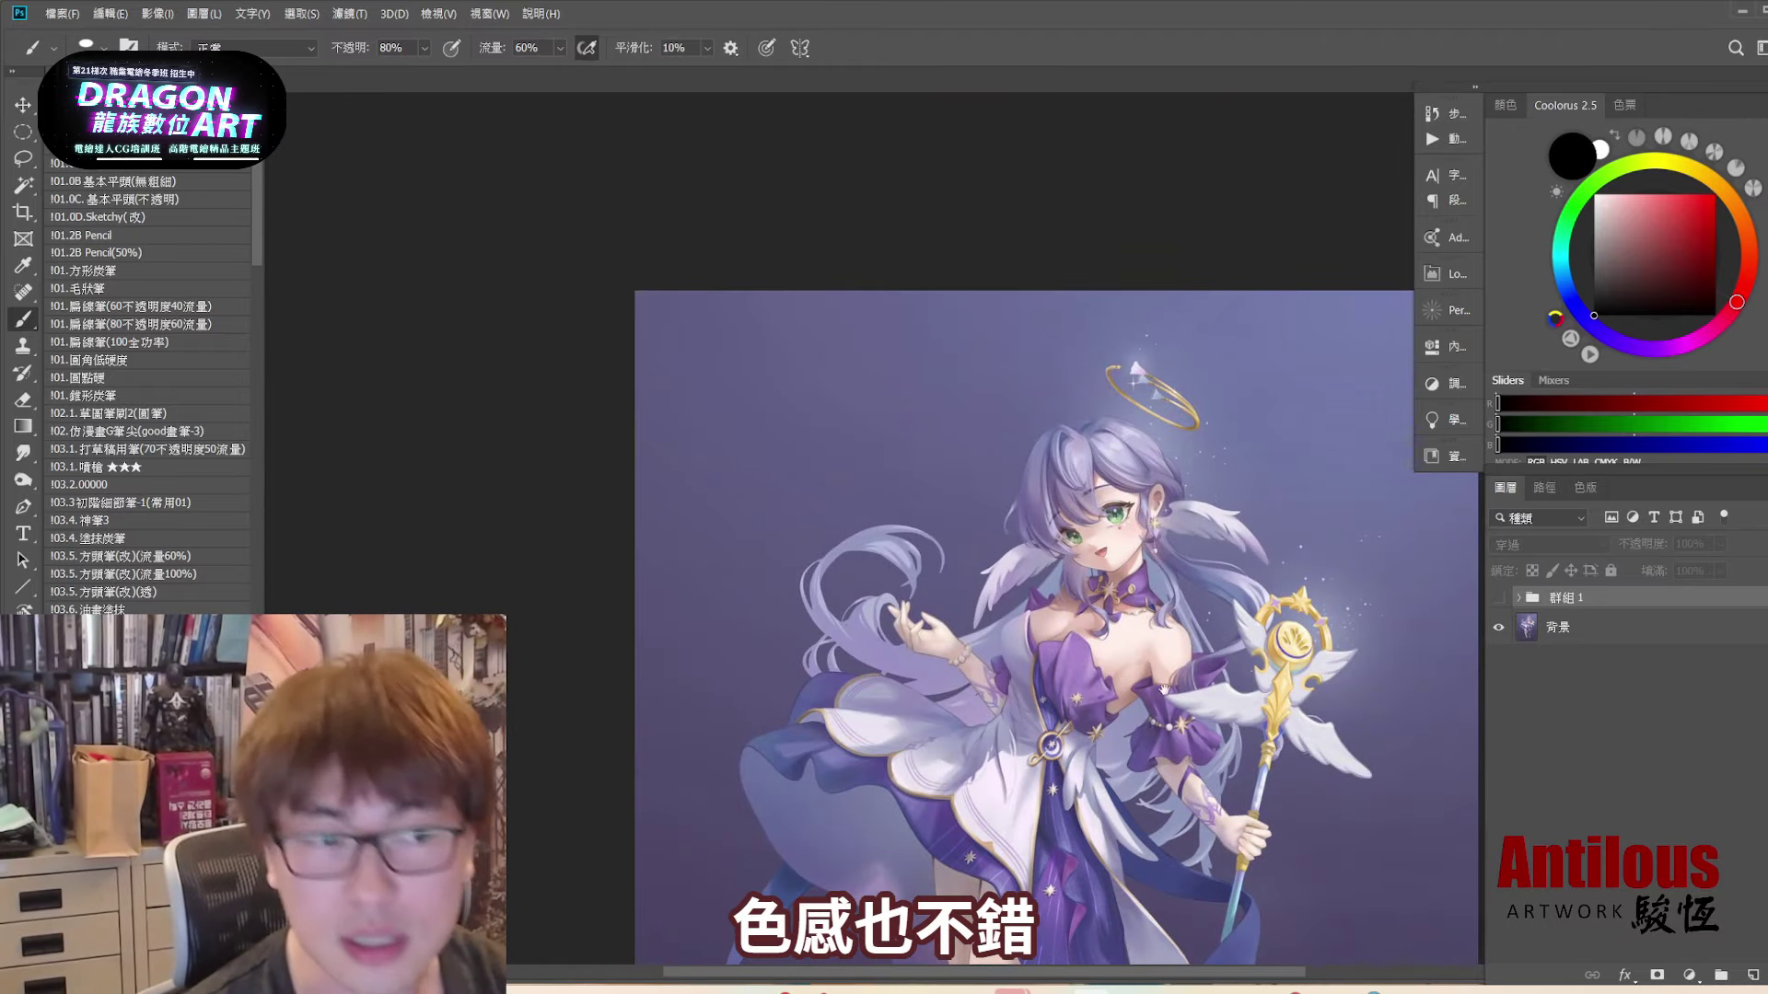
scroll(1230, 690, down, 3)
scroll(1230, 690, down, 2)
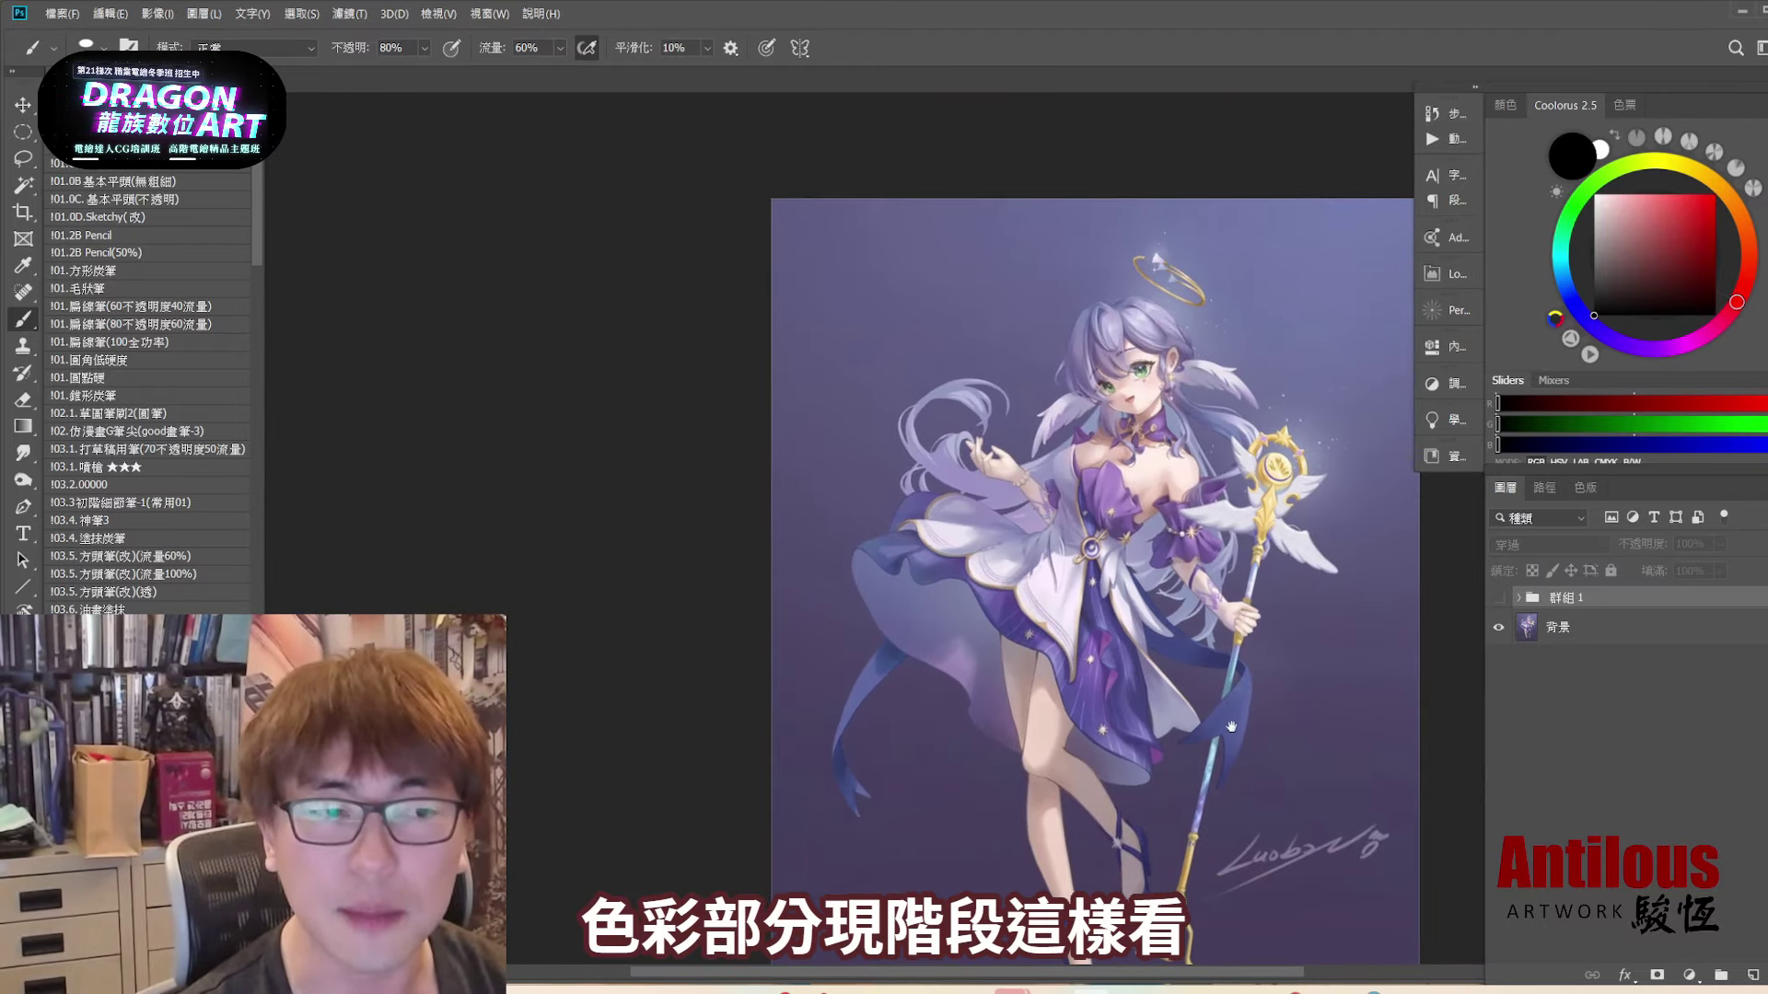
scroll(1206, 677, down, 2)
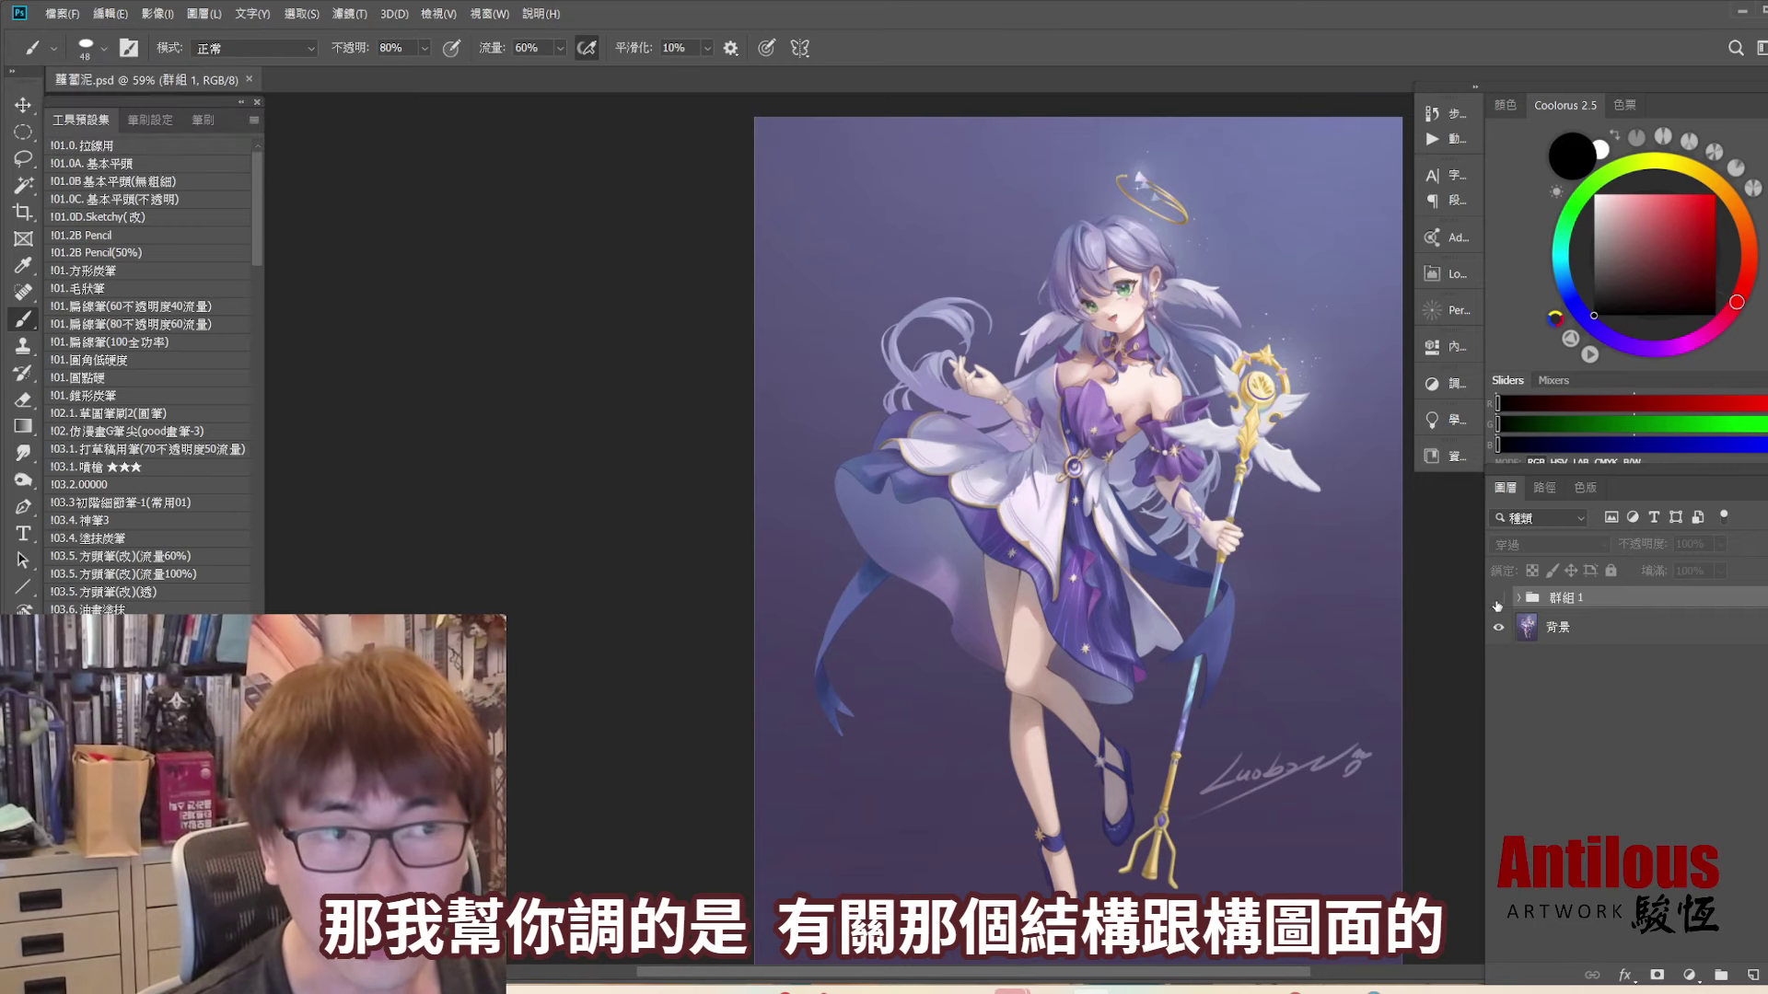
- Toggle Group 1's red correction sketch on and off to compare, leaving it hidden
click(1498, 599)
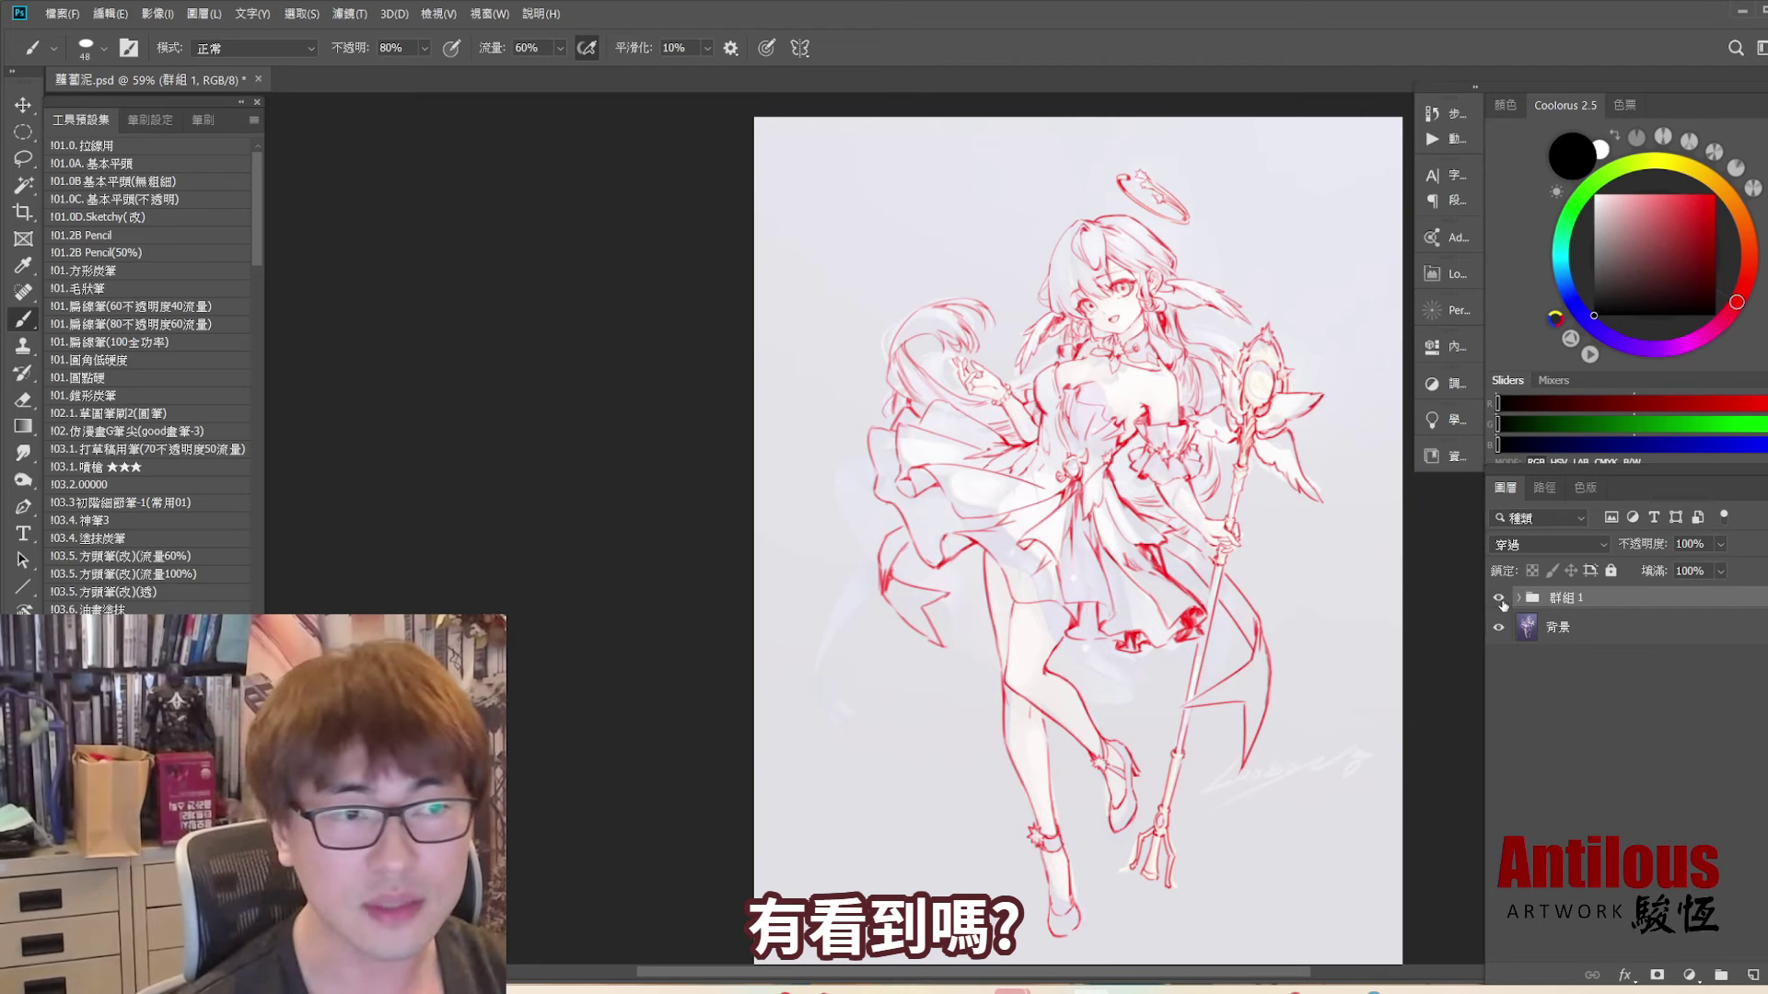
click(1499, 598)
click(1498, 599)
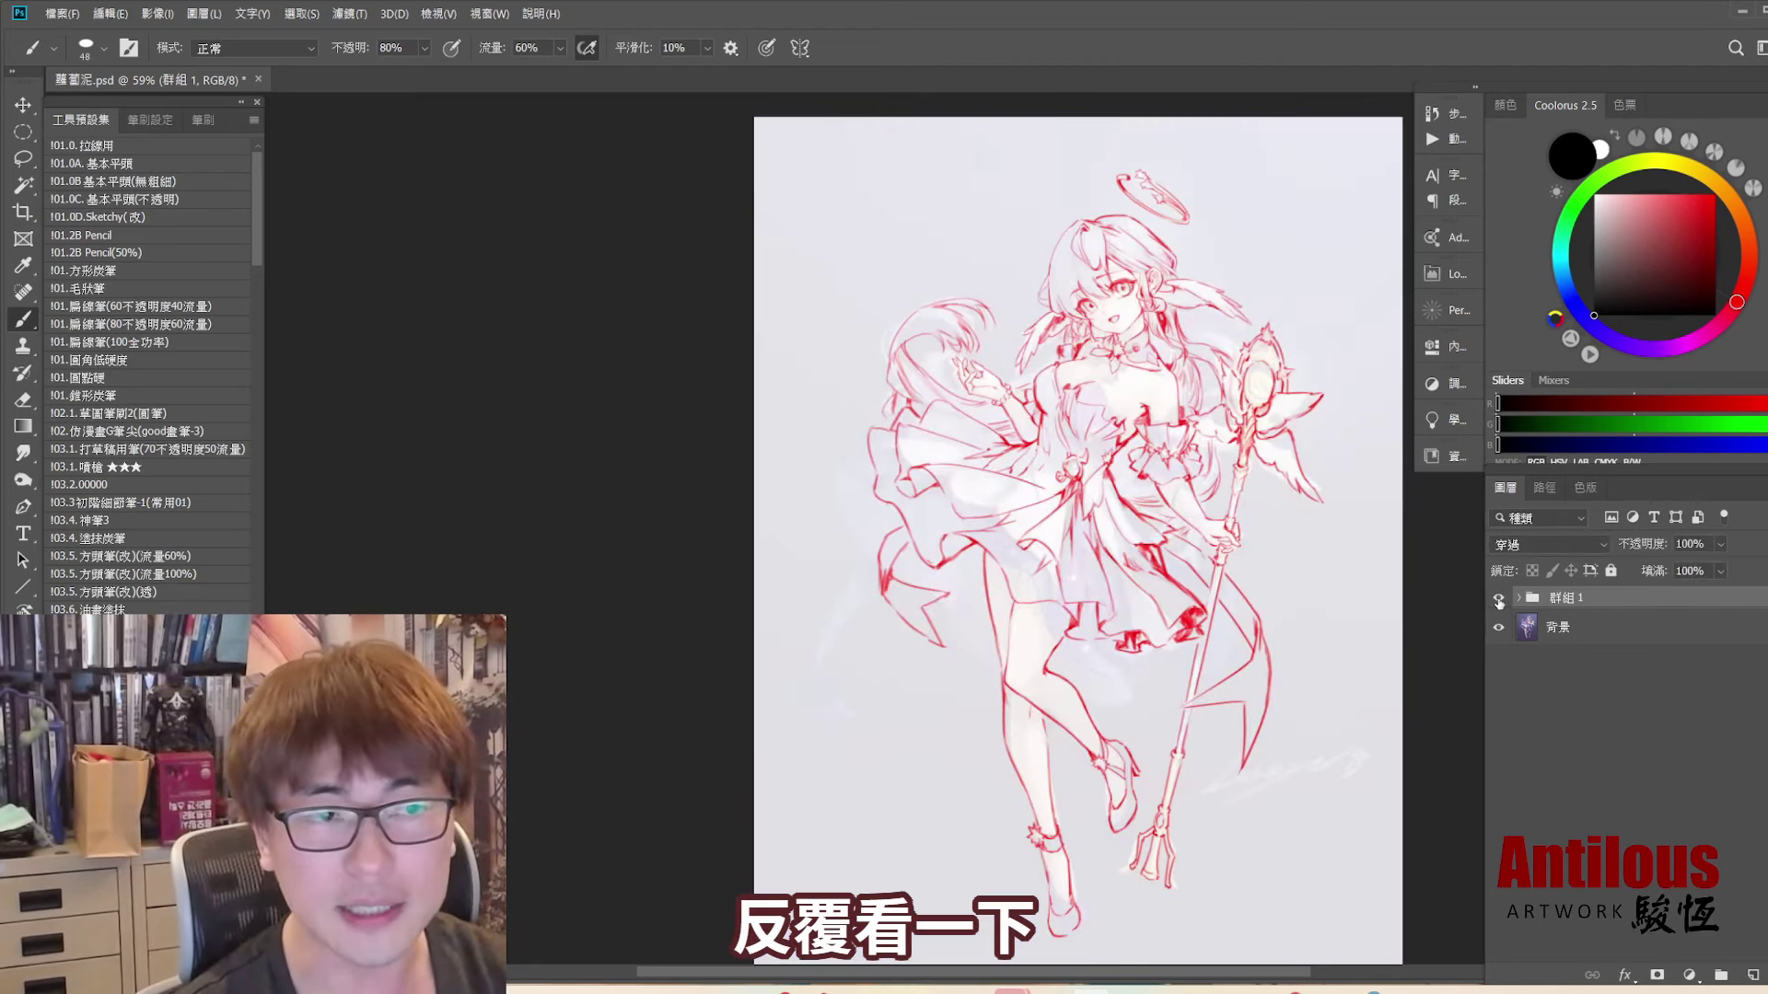
click(1499, 600)
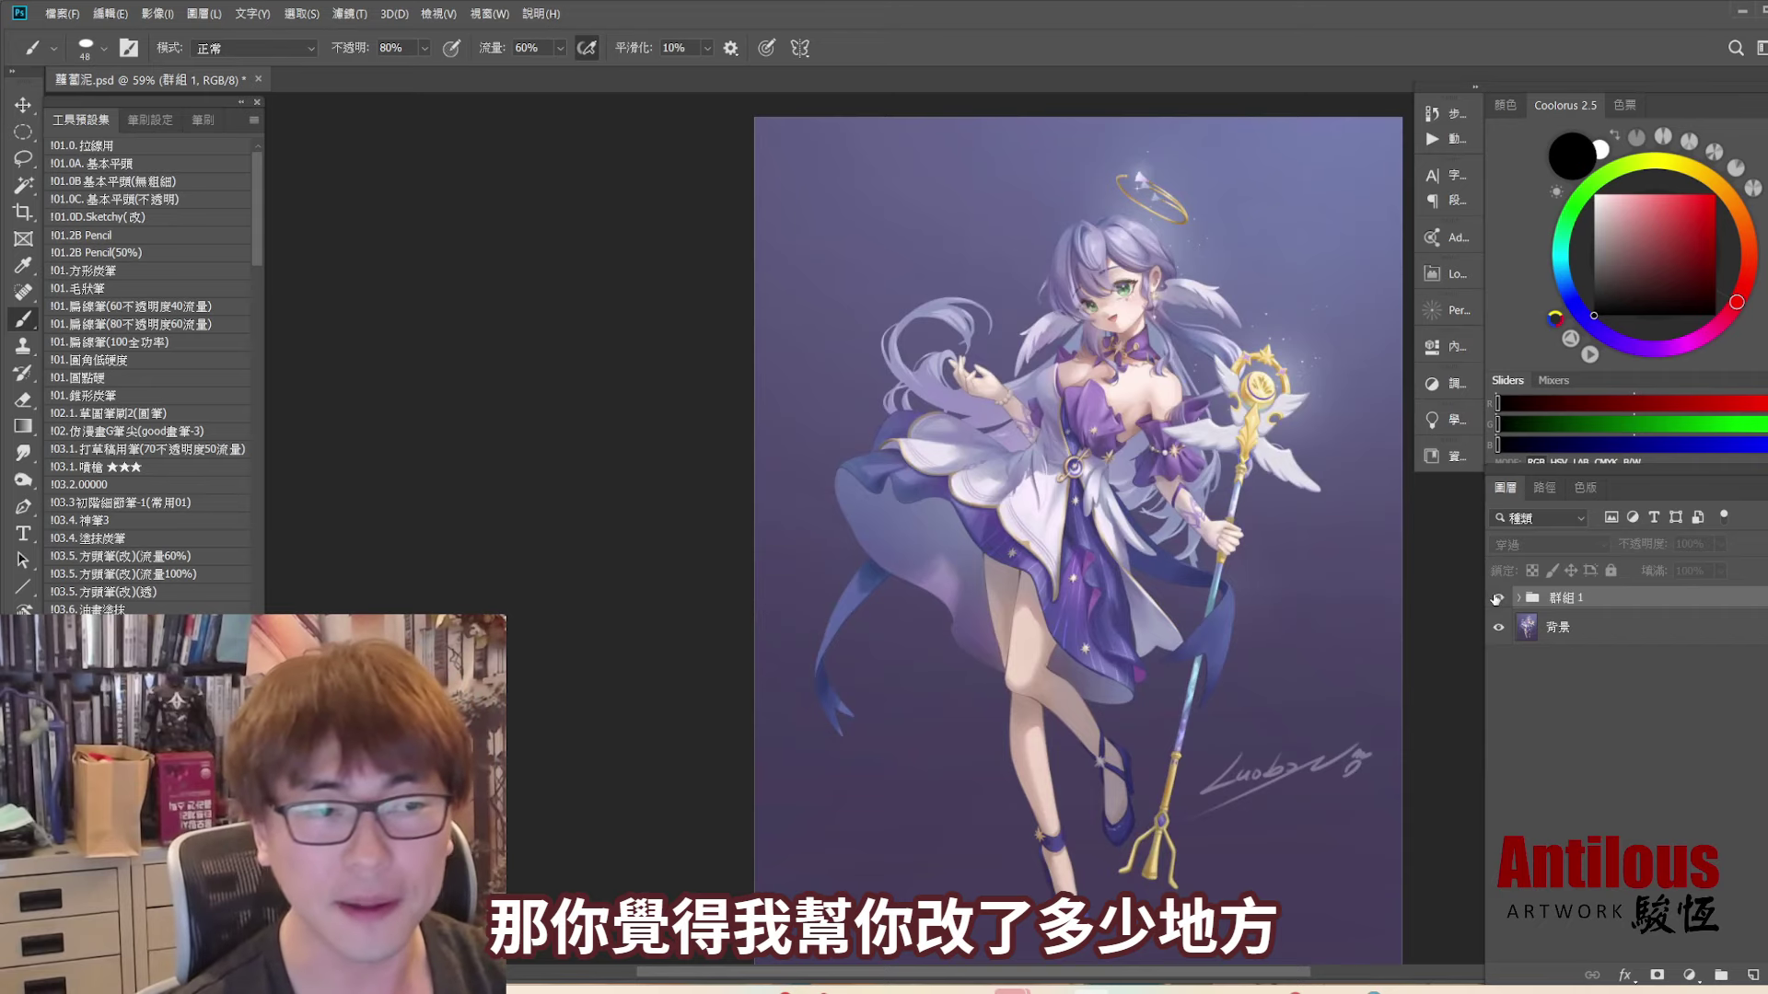
click(1498, 599)
click(1497, 599)
click(1498, 602)
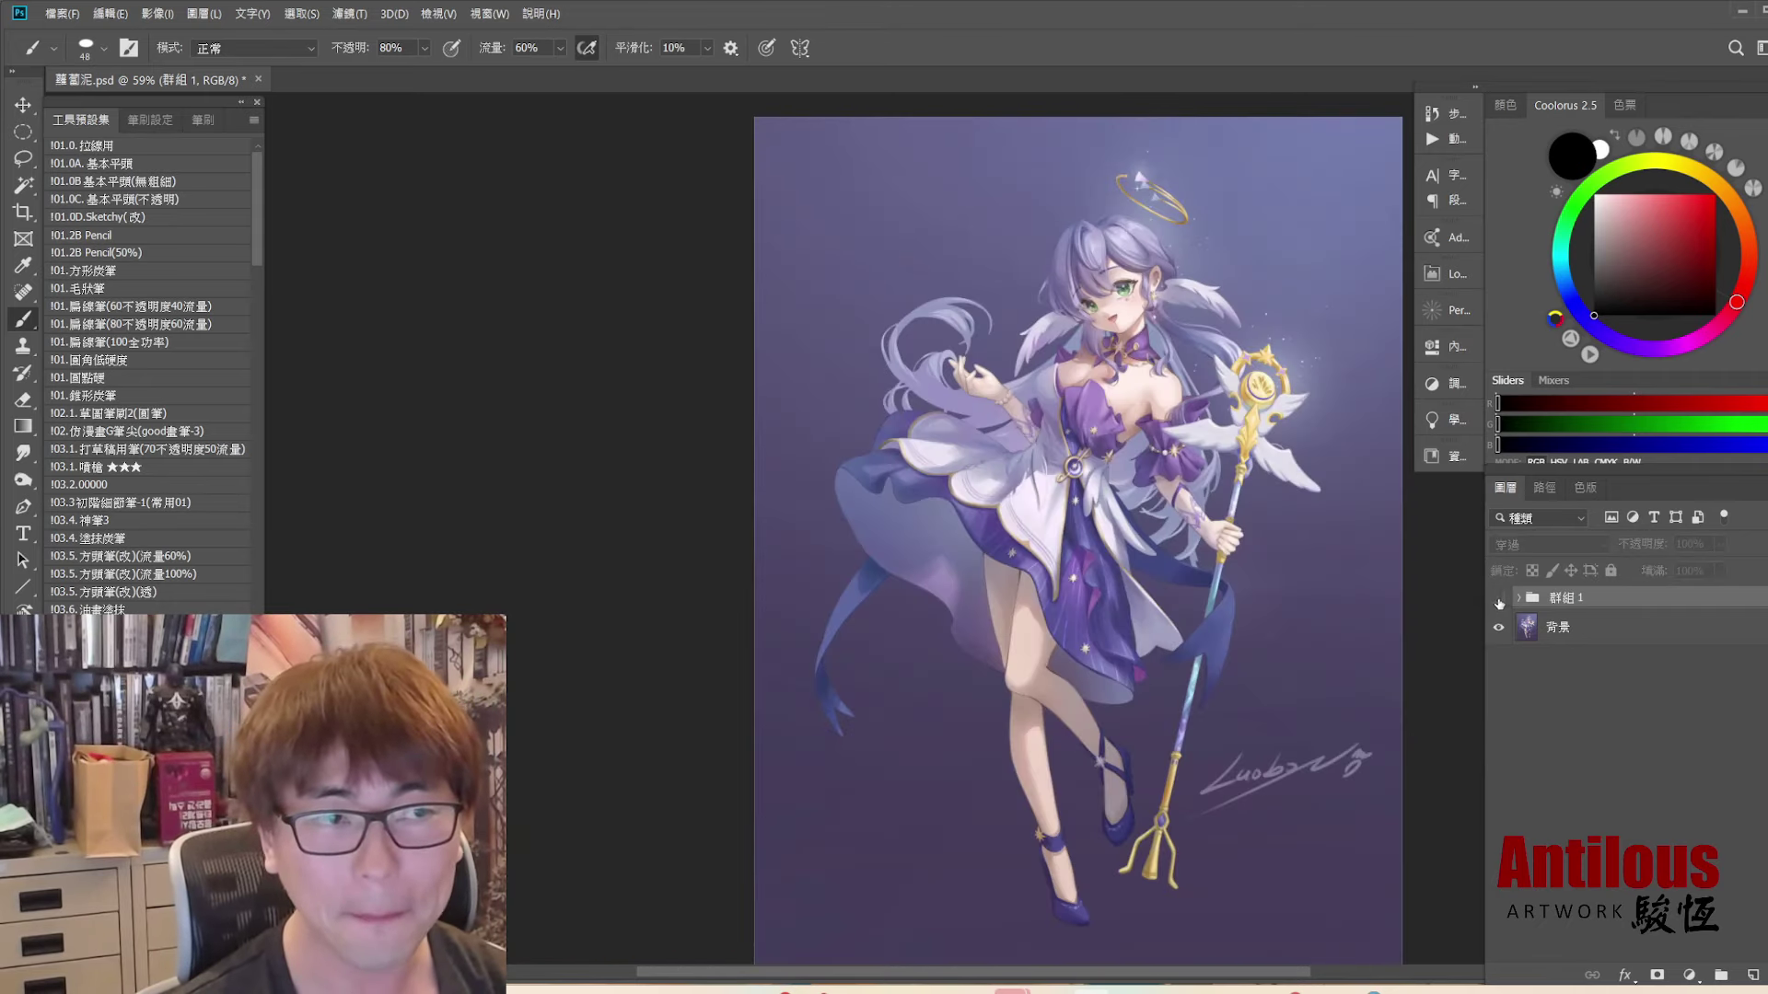
- Expand Group 1, then zoom into and rotate the view of the face
click(1518, 598)
scroll(1160, 286, up, 3)
scroll(1199, 326, up, 3)
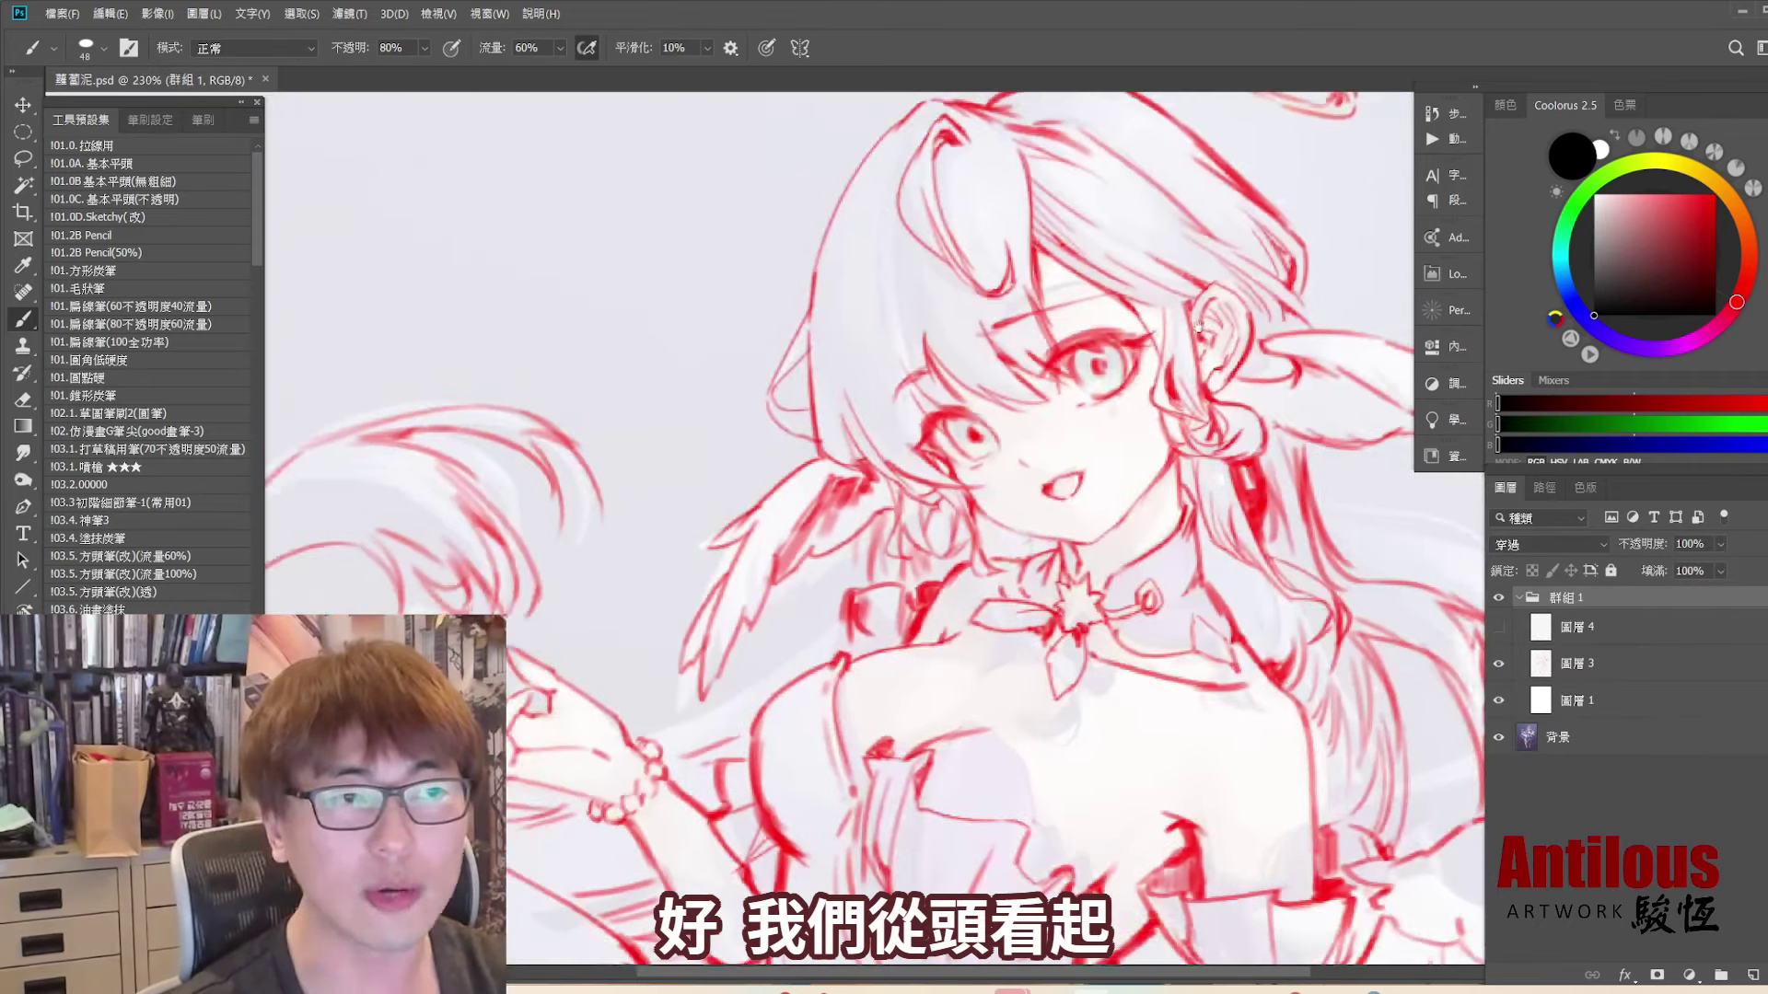
scroll(1199, 327, down, 2)
key(r)
mouse_move(1280, 469)
mouse_down()
mouse_move(1278, 592)
mouse_move(1289, 515)
mouse_move(1338, 533)
mouse_up()
scroll(1297, 489, up, 3)
- Hide the sketch and temporarily mark the top of the ear, then remove it
key(ctrl+comma)
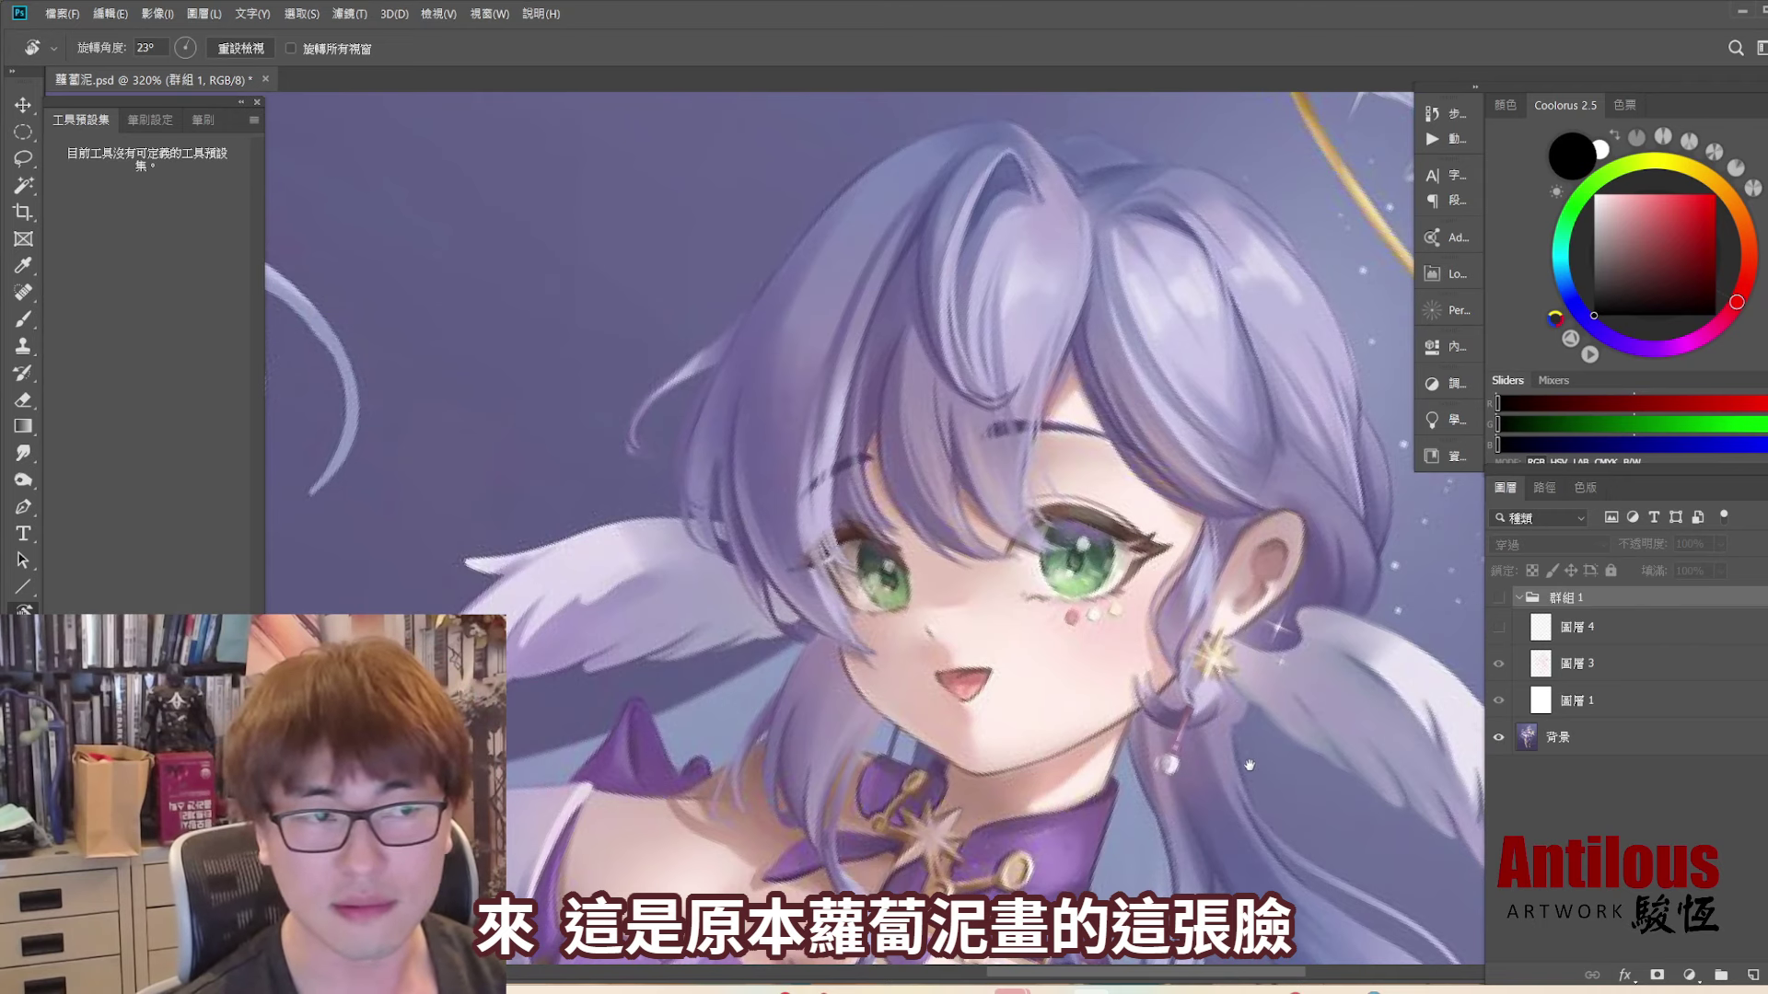
drag(1148, 593, 1166, 604)
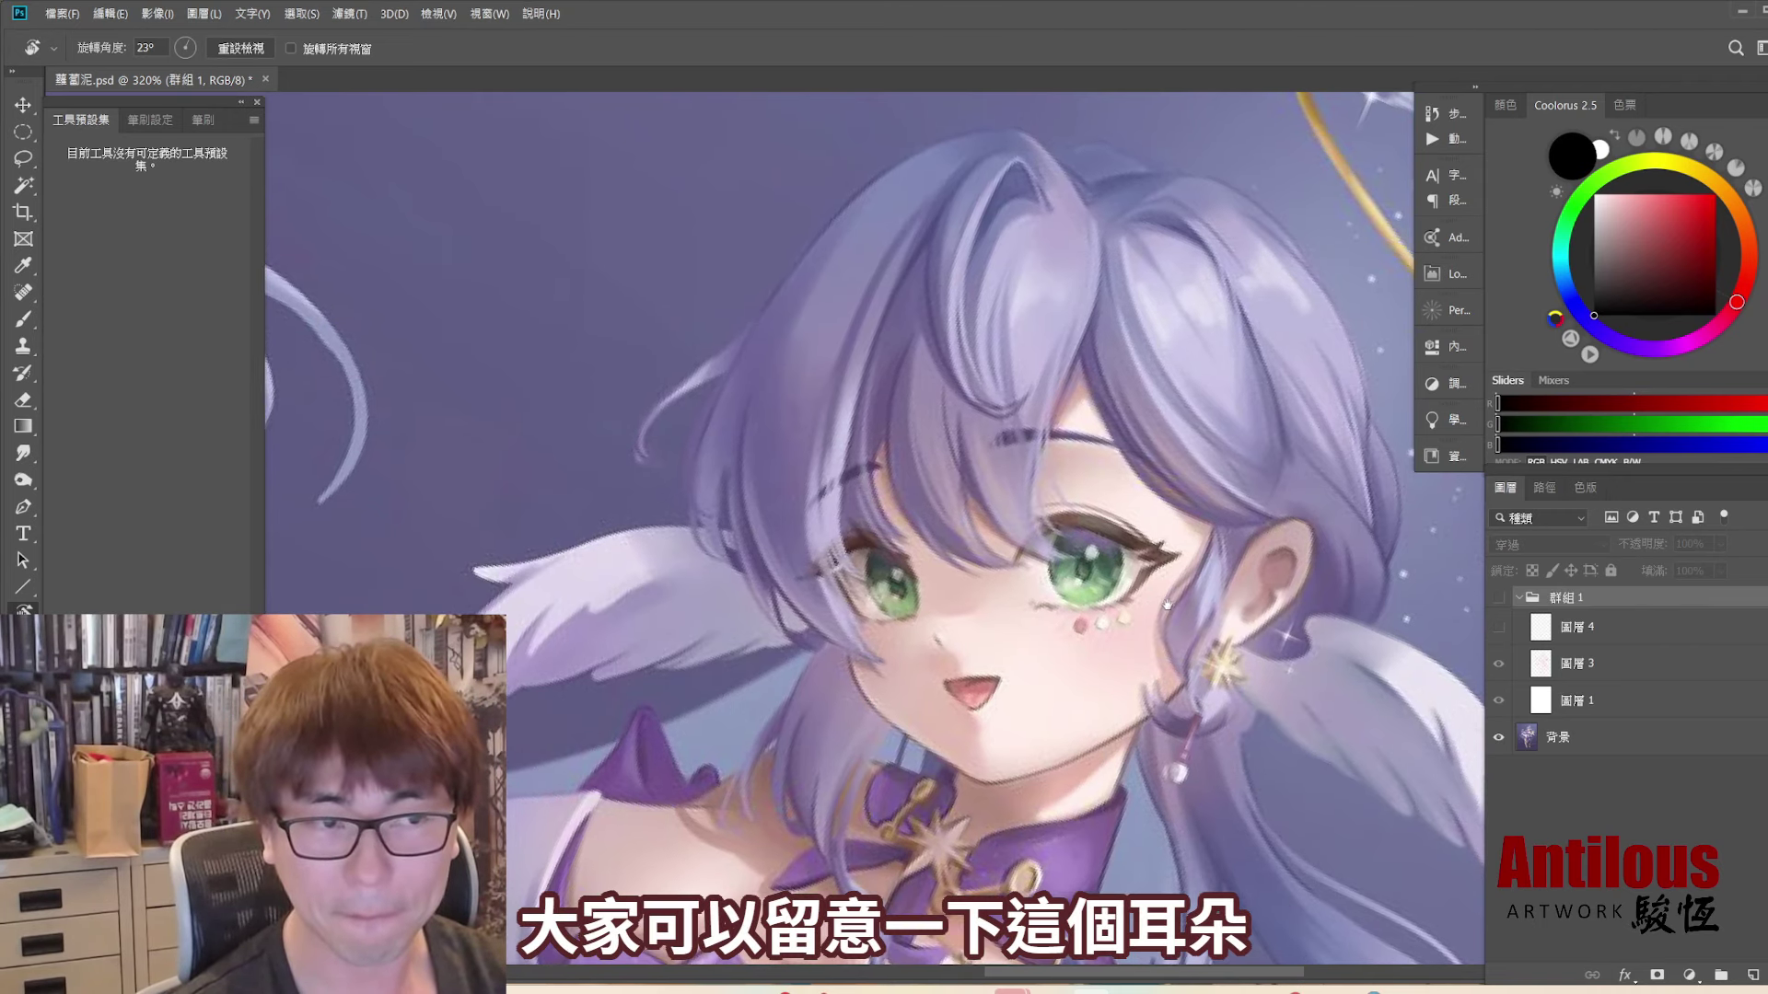
drag(1251, 545, 1305, 575)
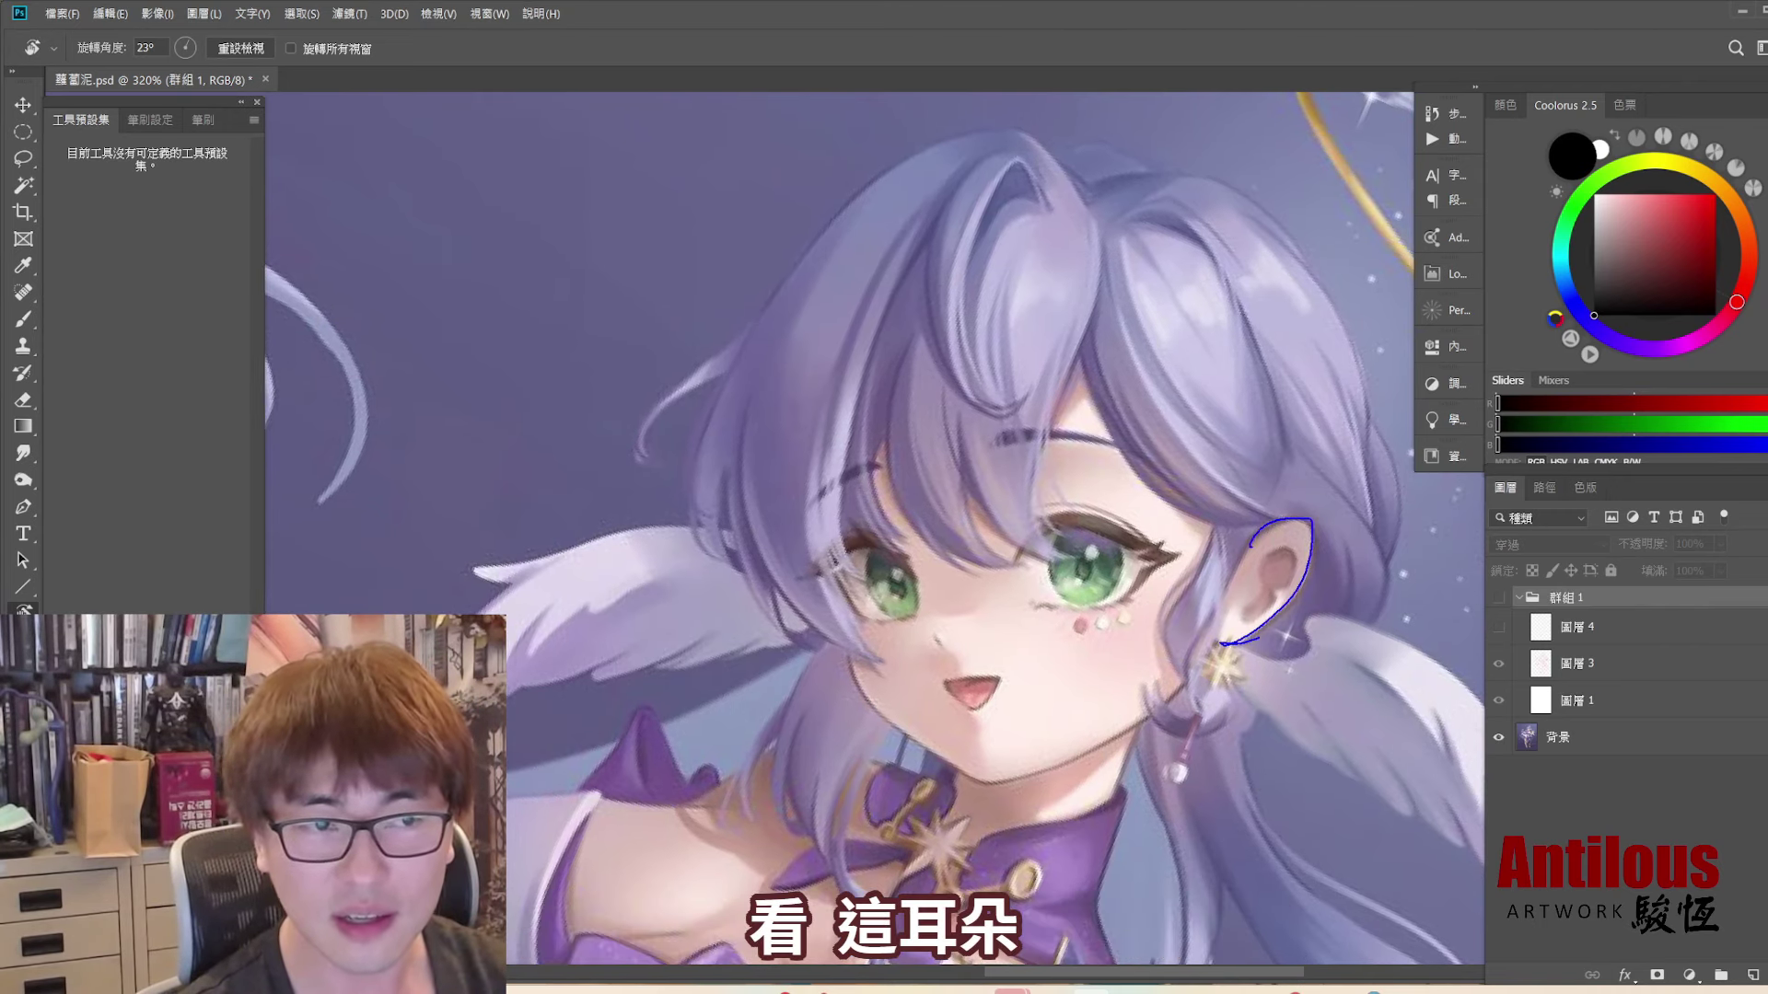
key(Escape)
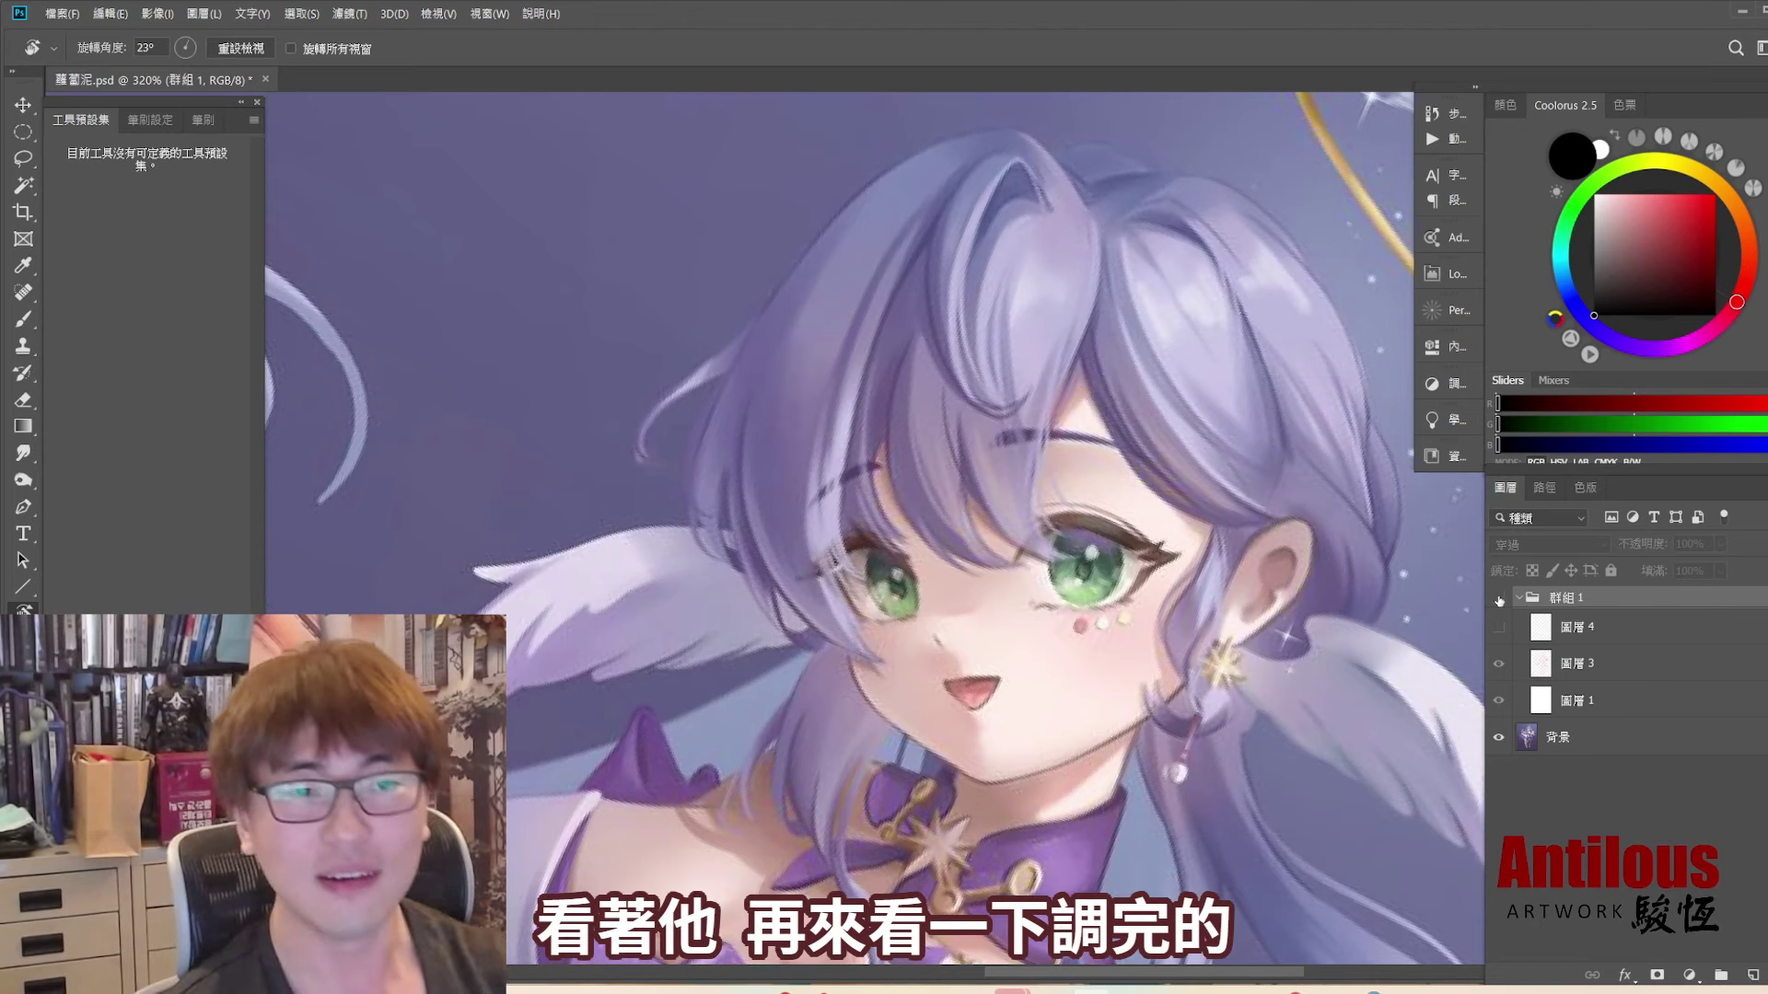
- Flip the red sketch over the face repeatedly to compare, ending on the painting
click(1499, 598)
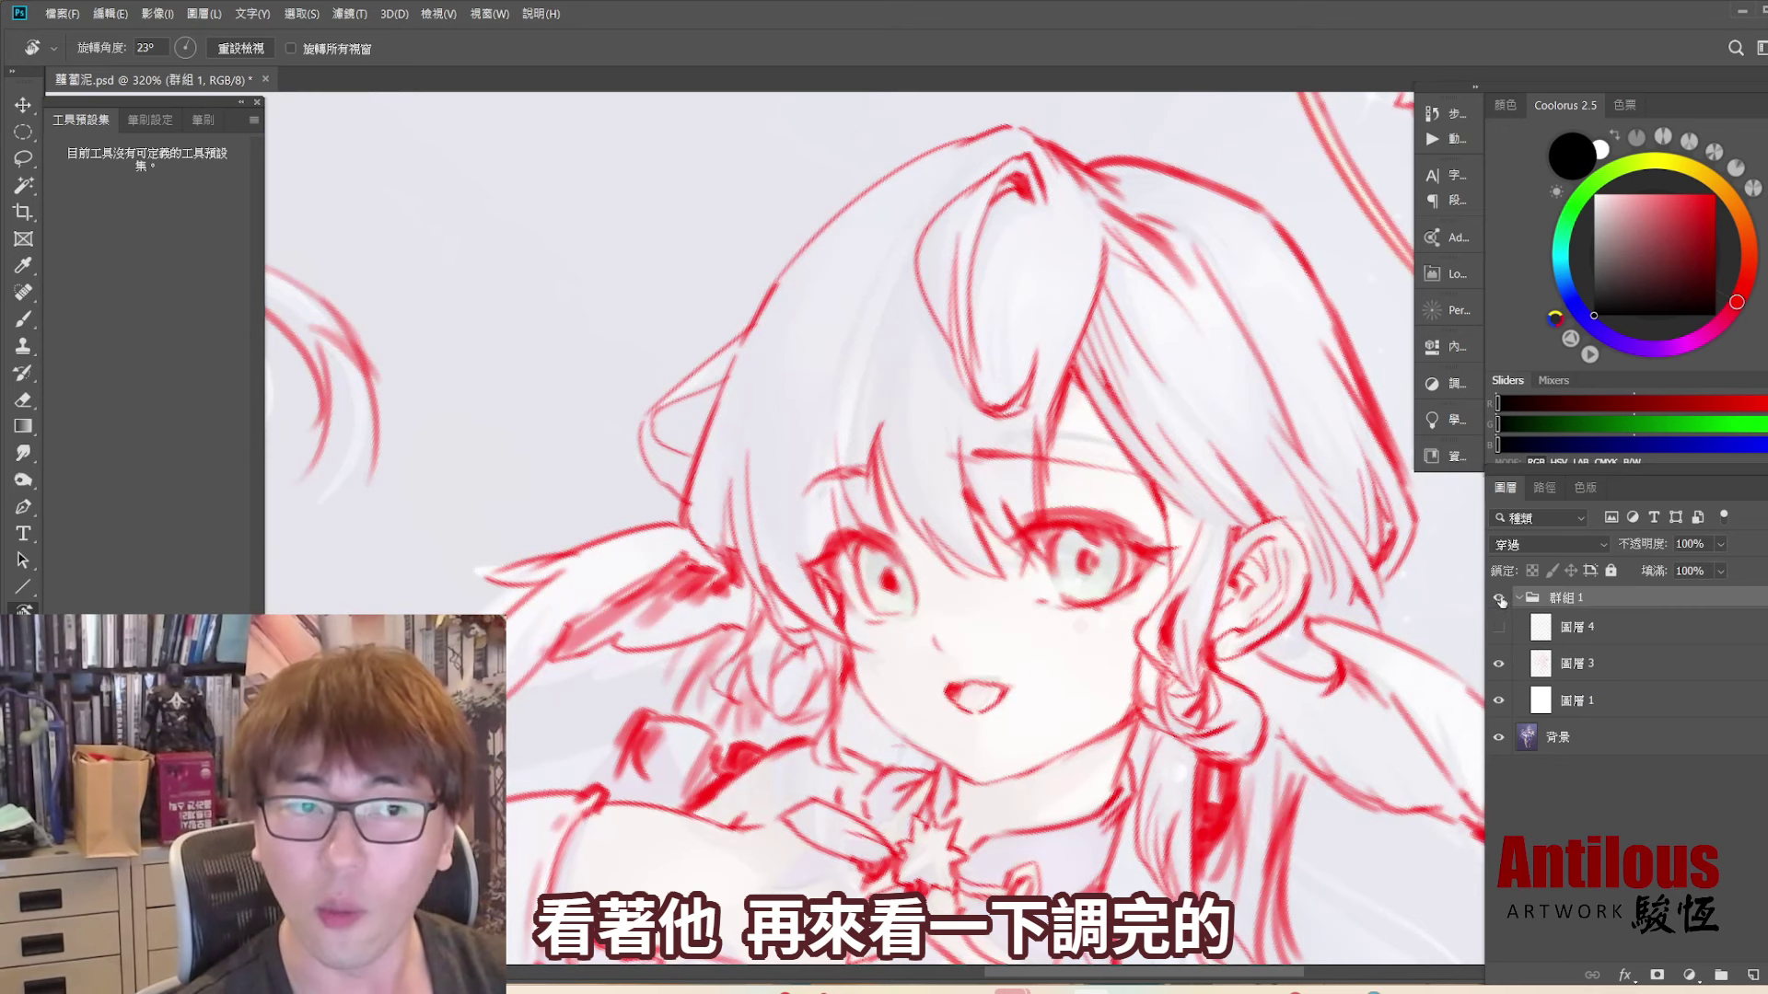
click(1499, 599)
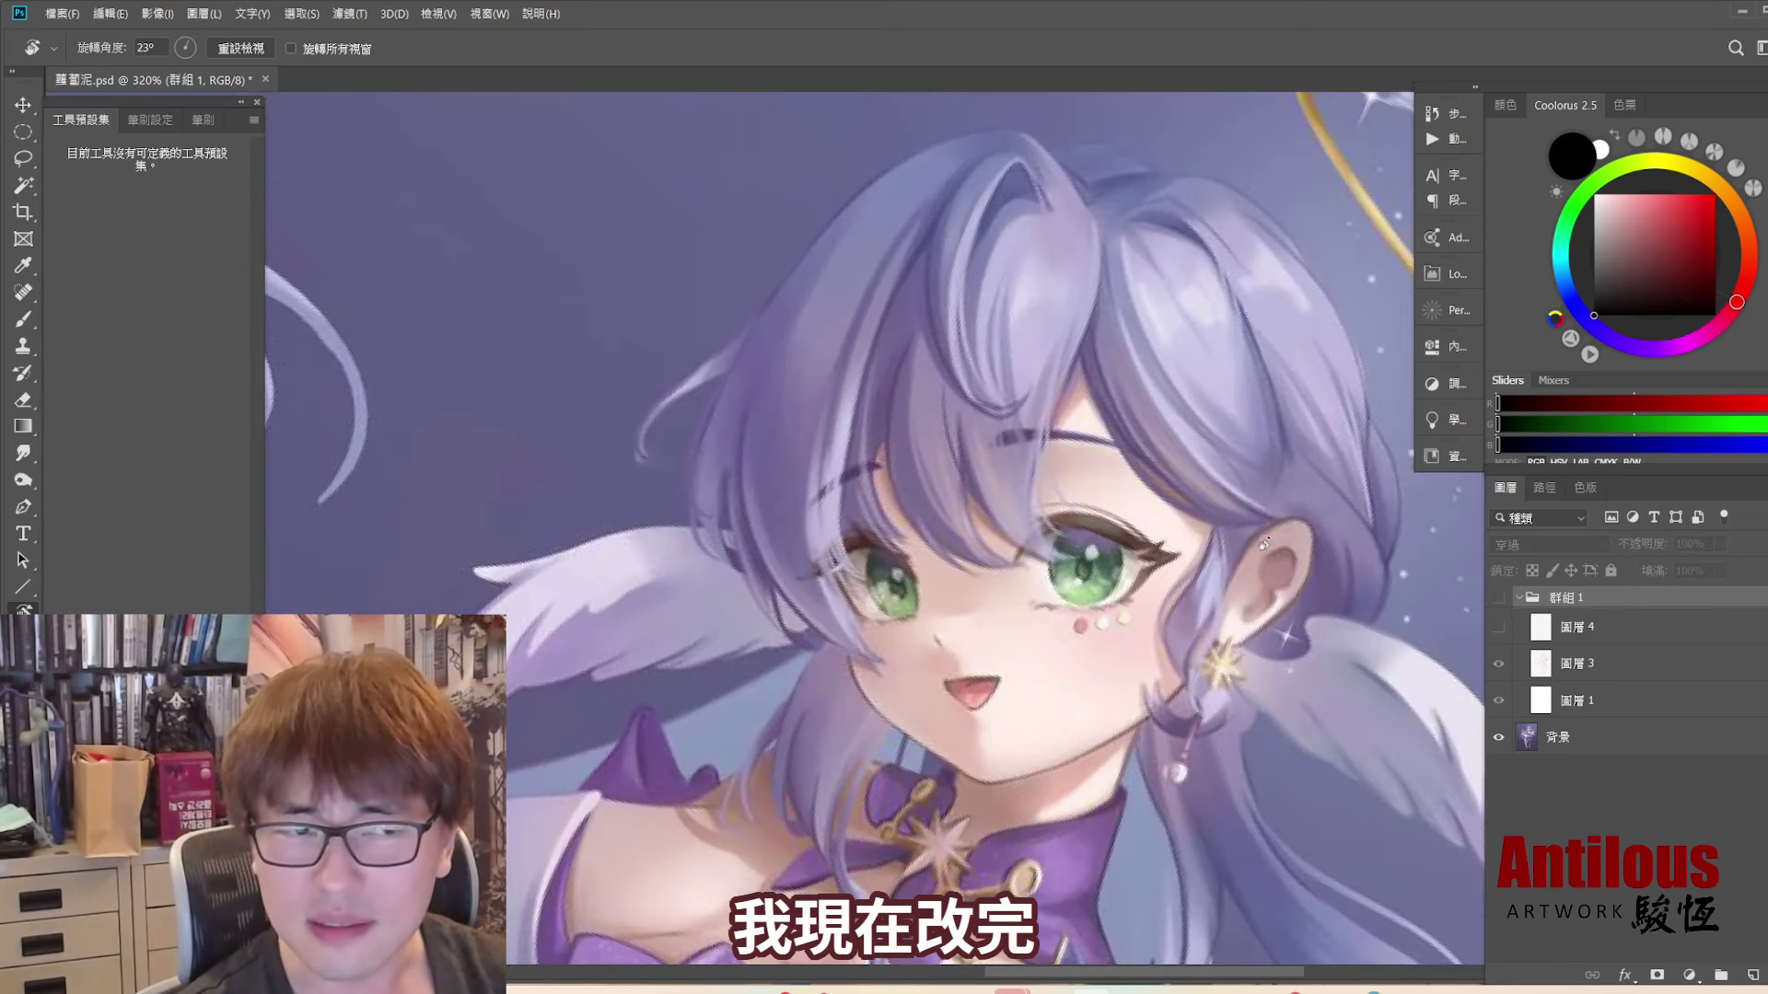
click(1499, 599)
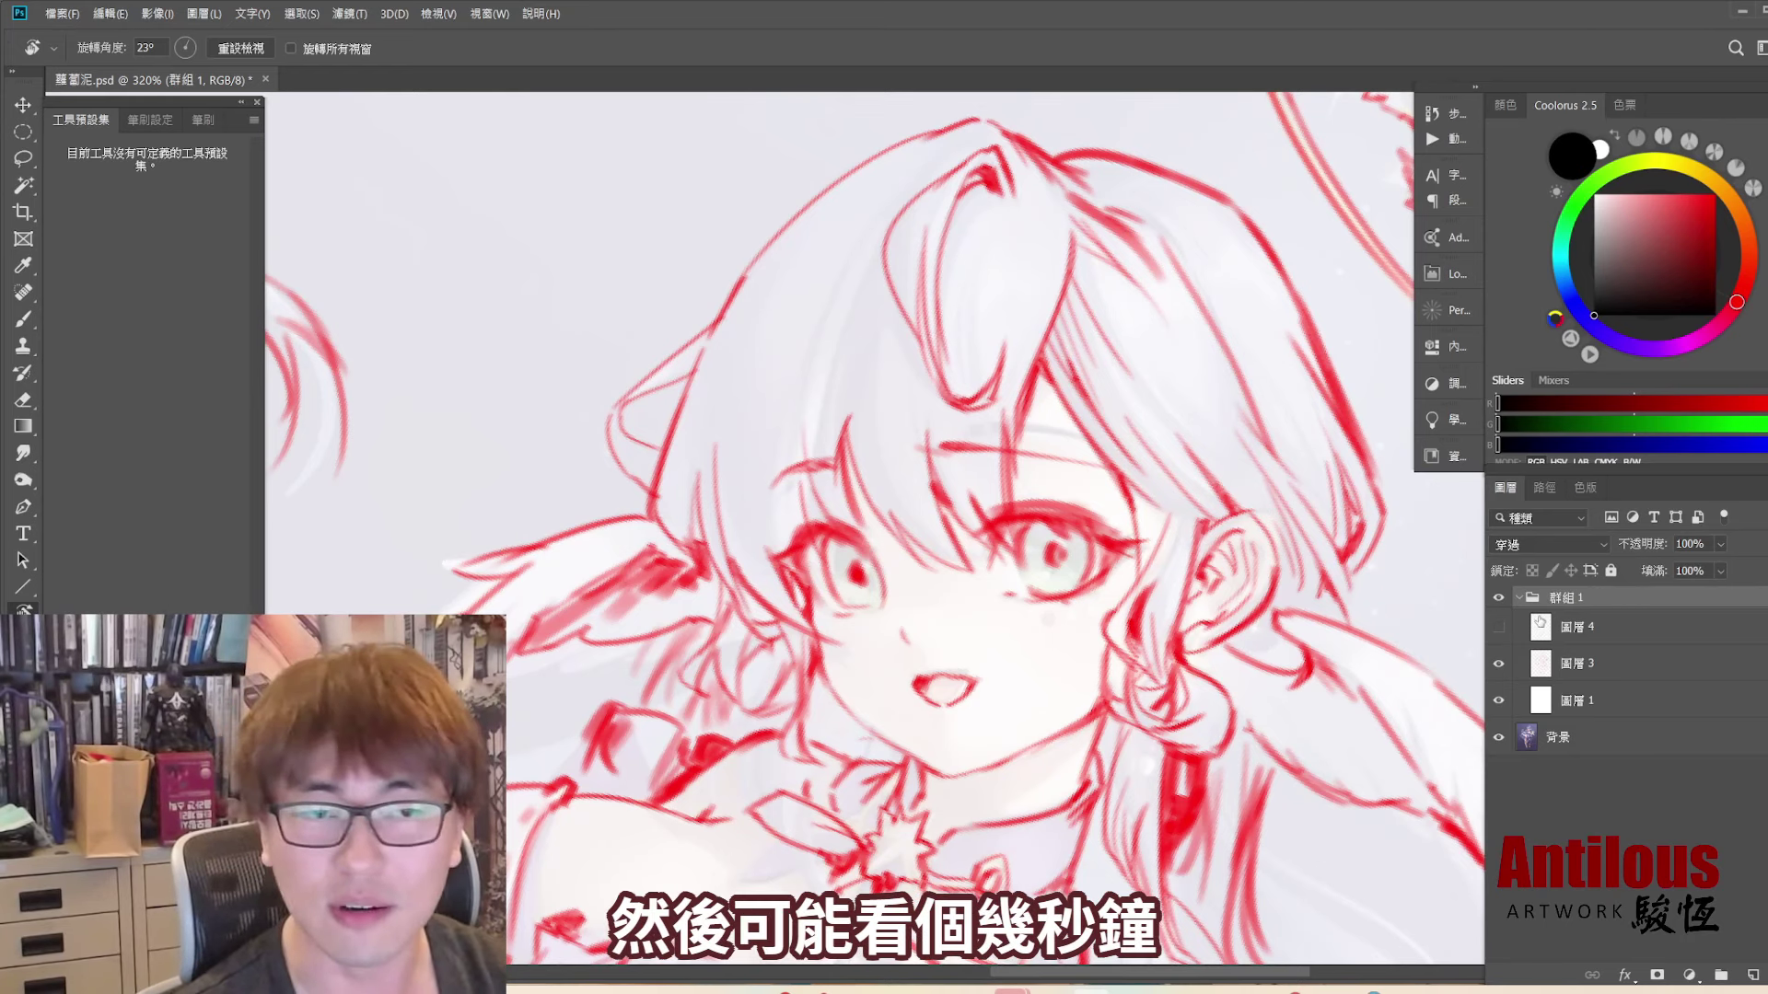
click(1498, 600)
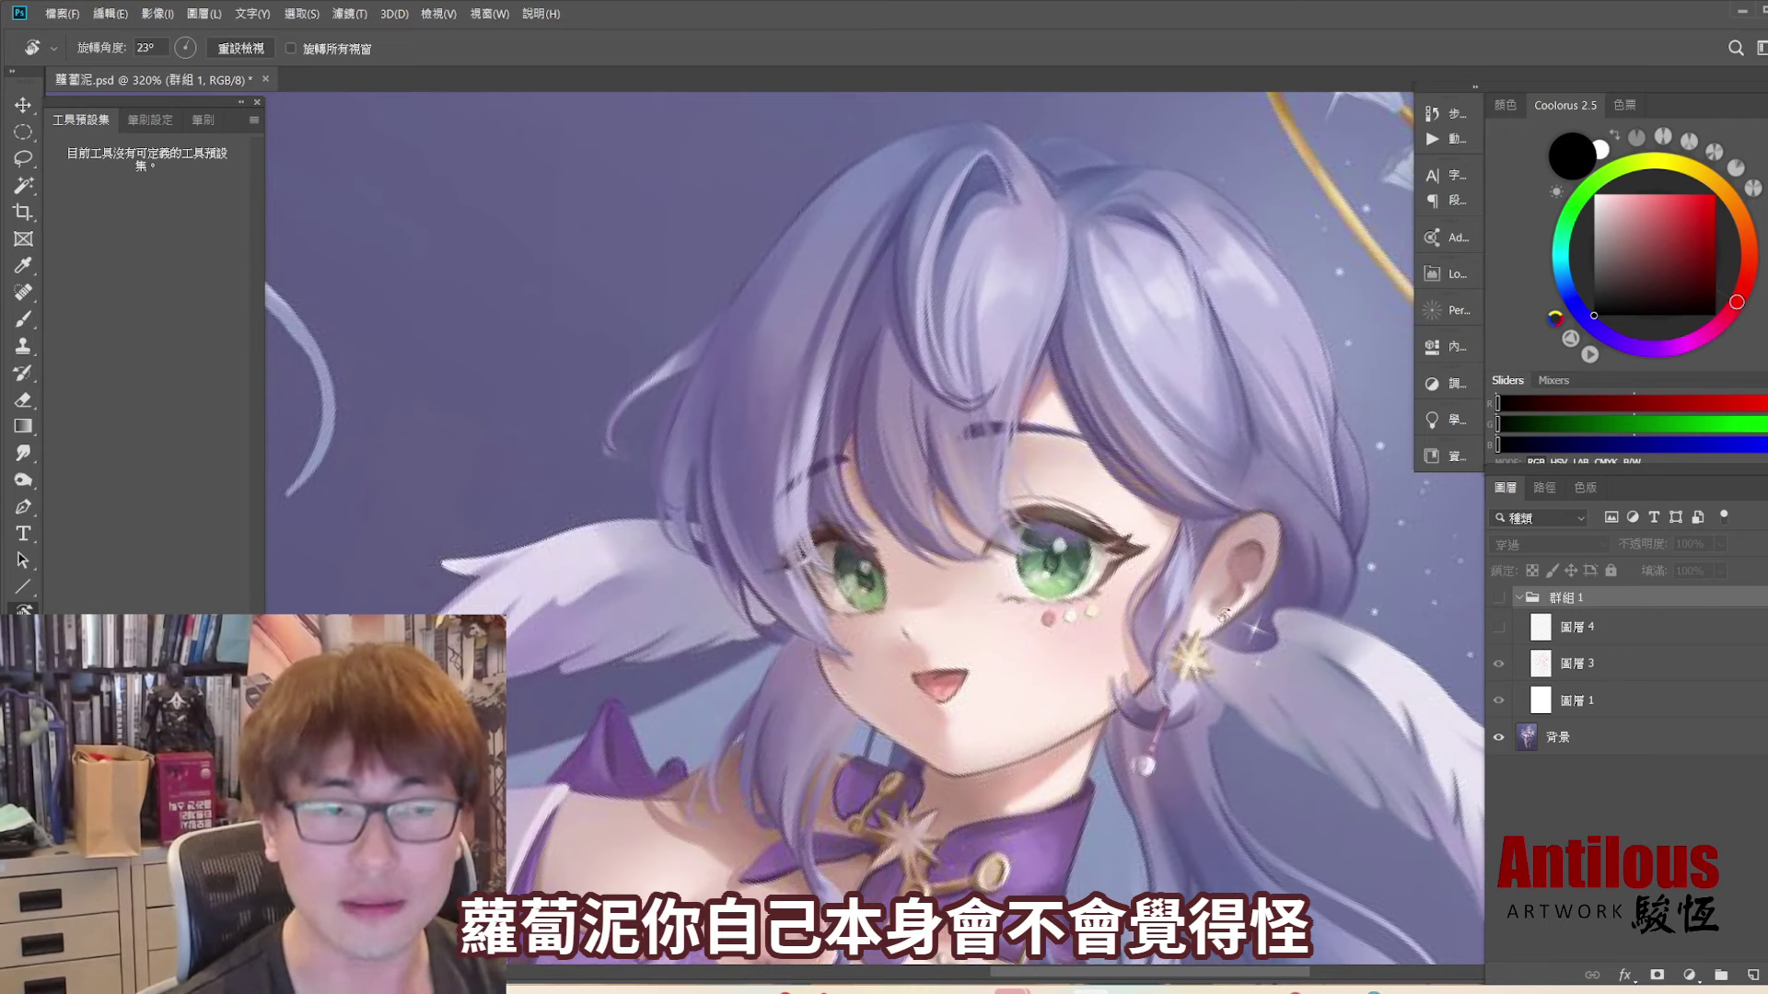
click(1499, 600)
click(1501, 600)
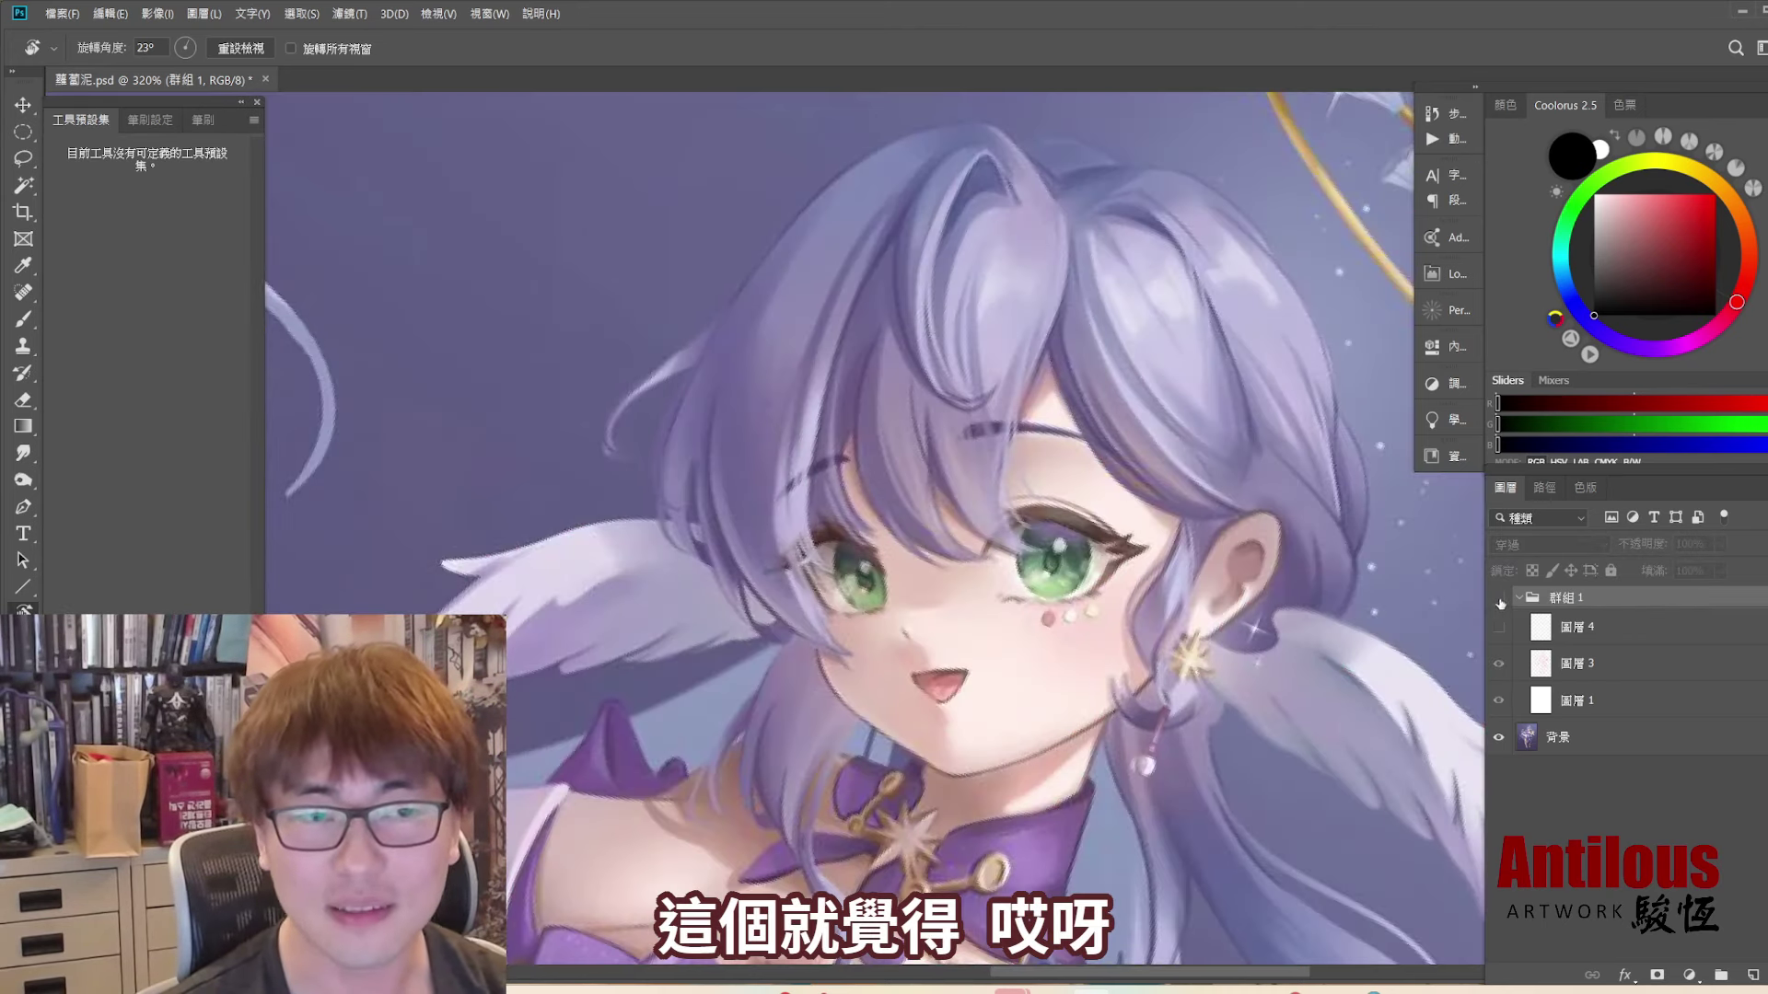
click(1500, 600)
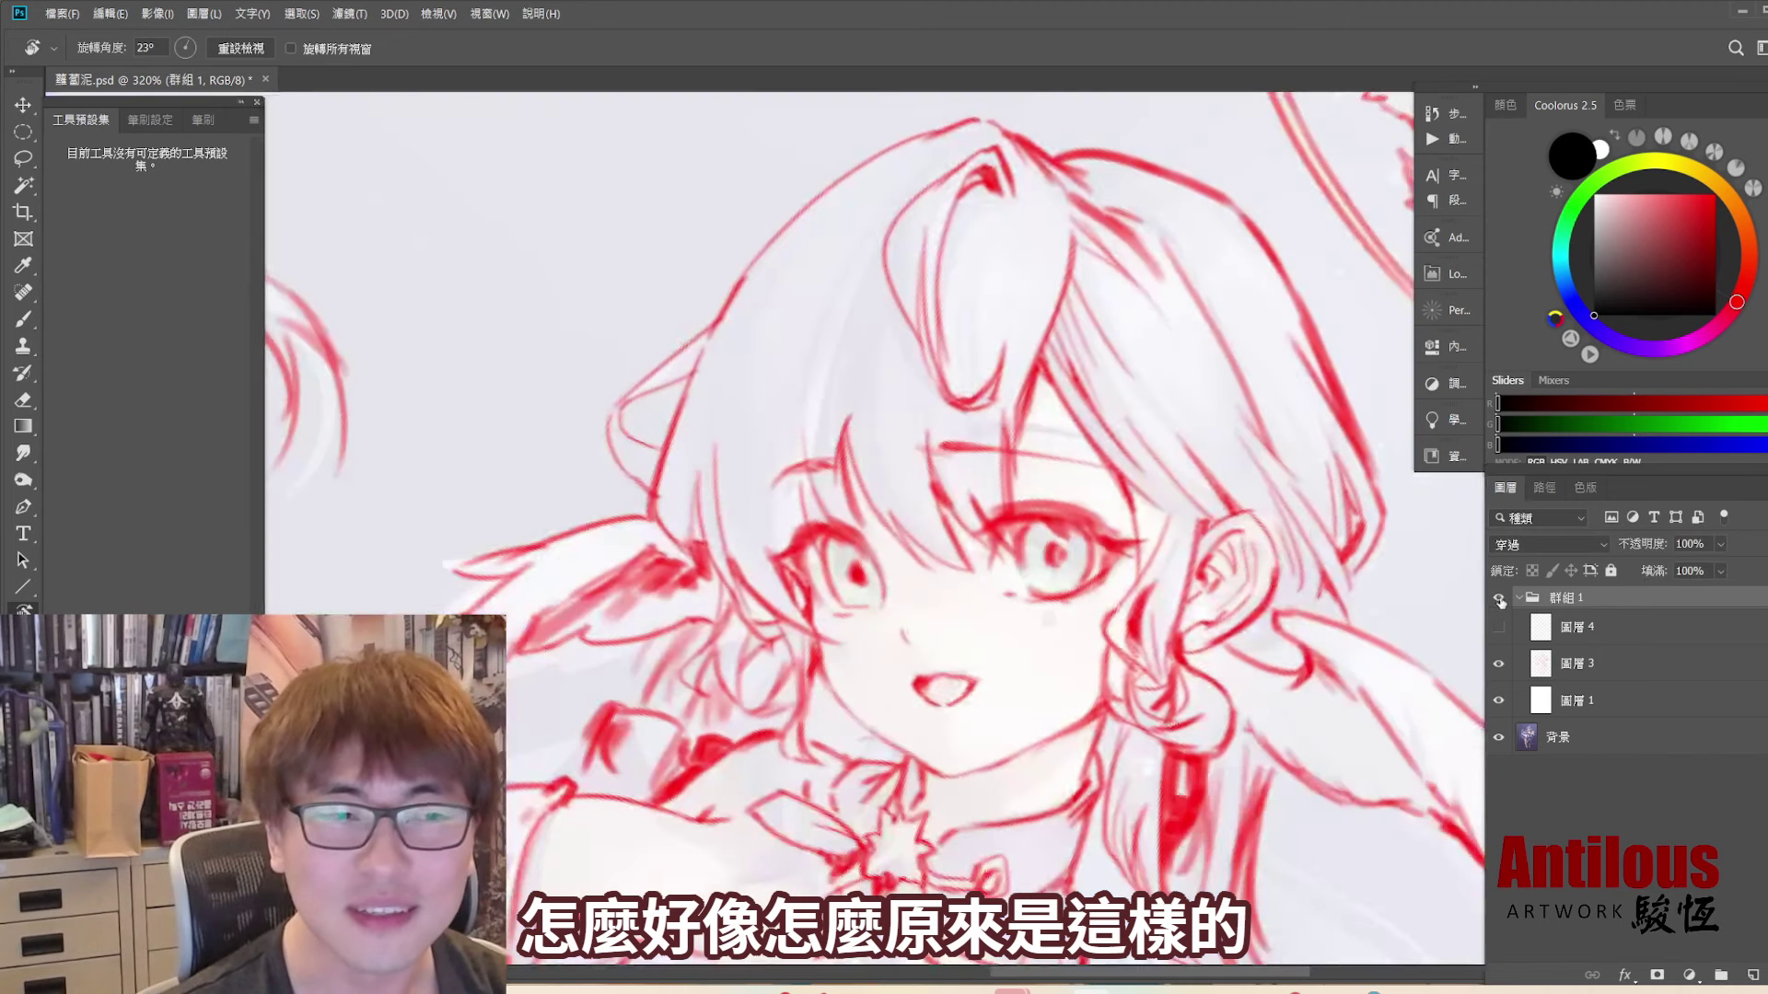
click(1501, 600)
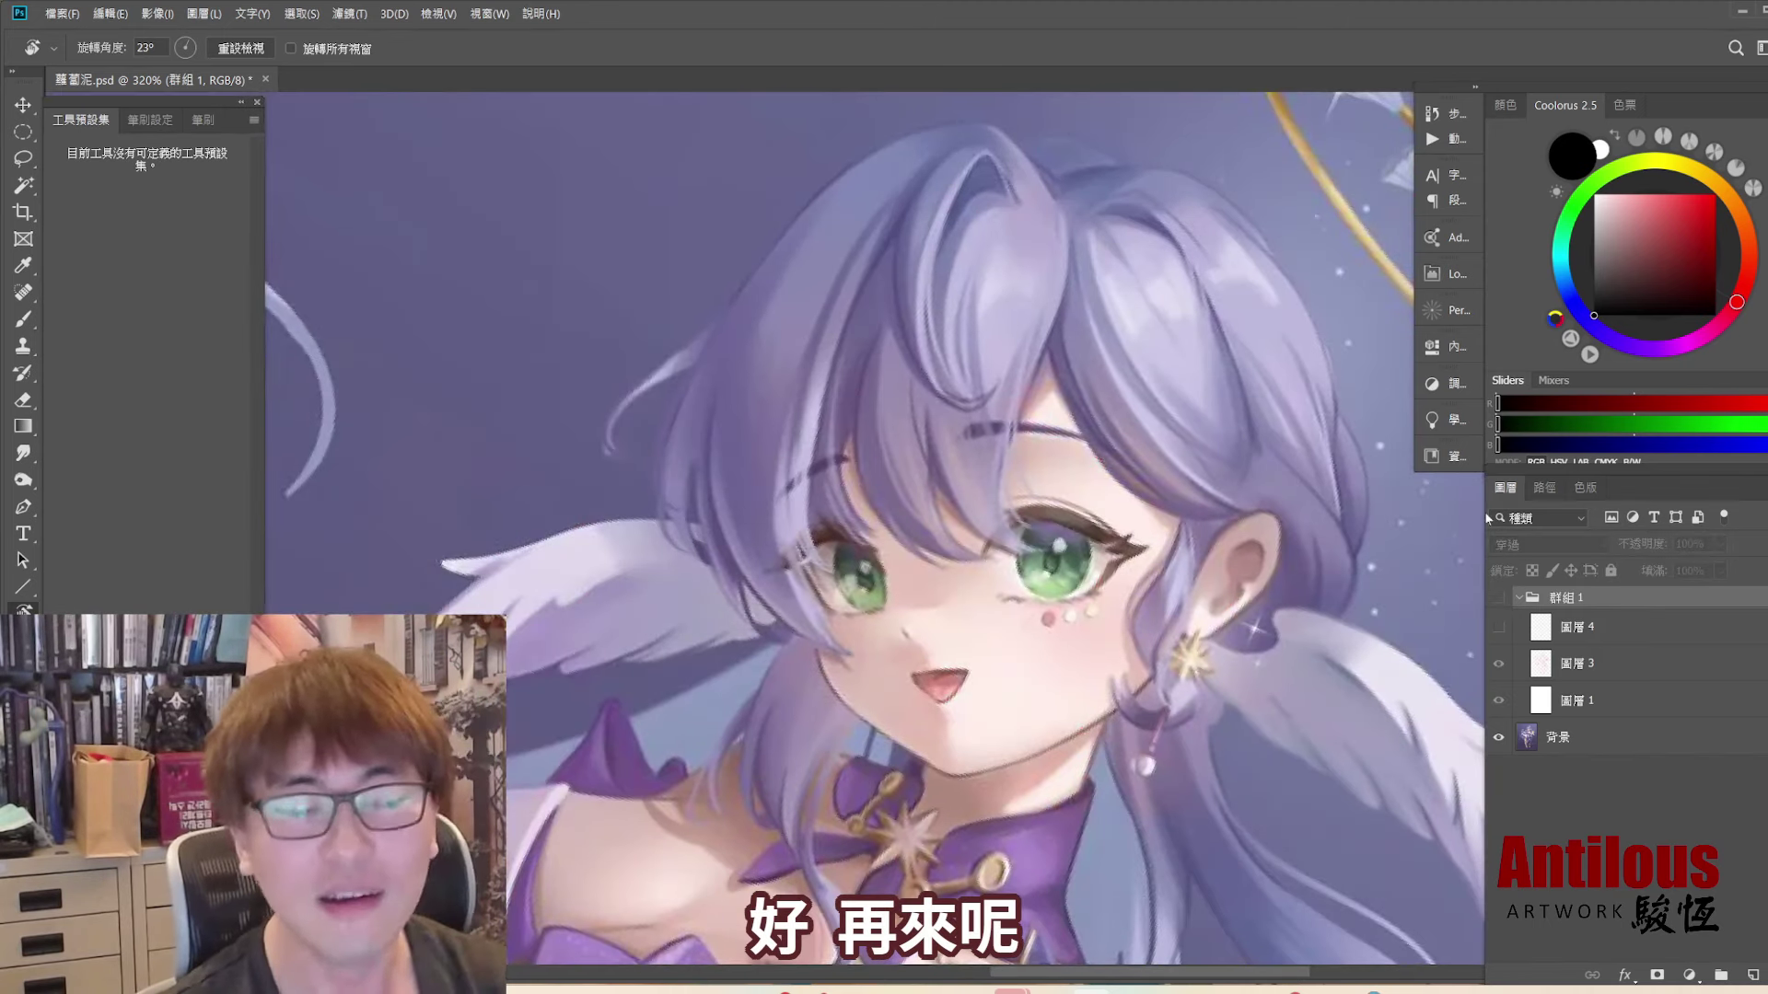
- Flag the narrow patch between eye corner and ear with blue strokes, then show the red sketch
scroll(1168, 565, up, 2)
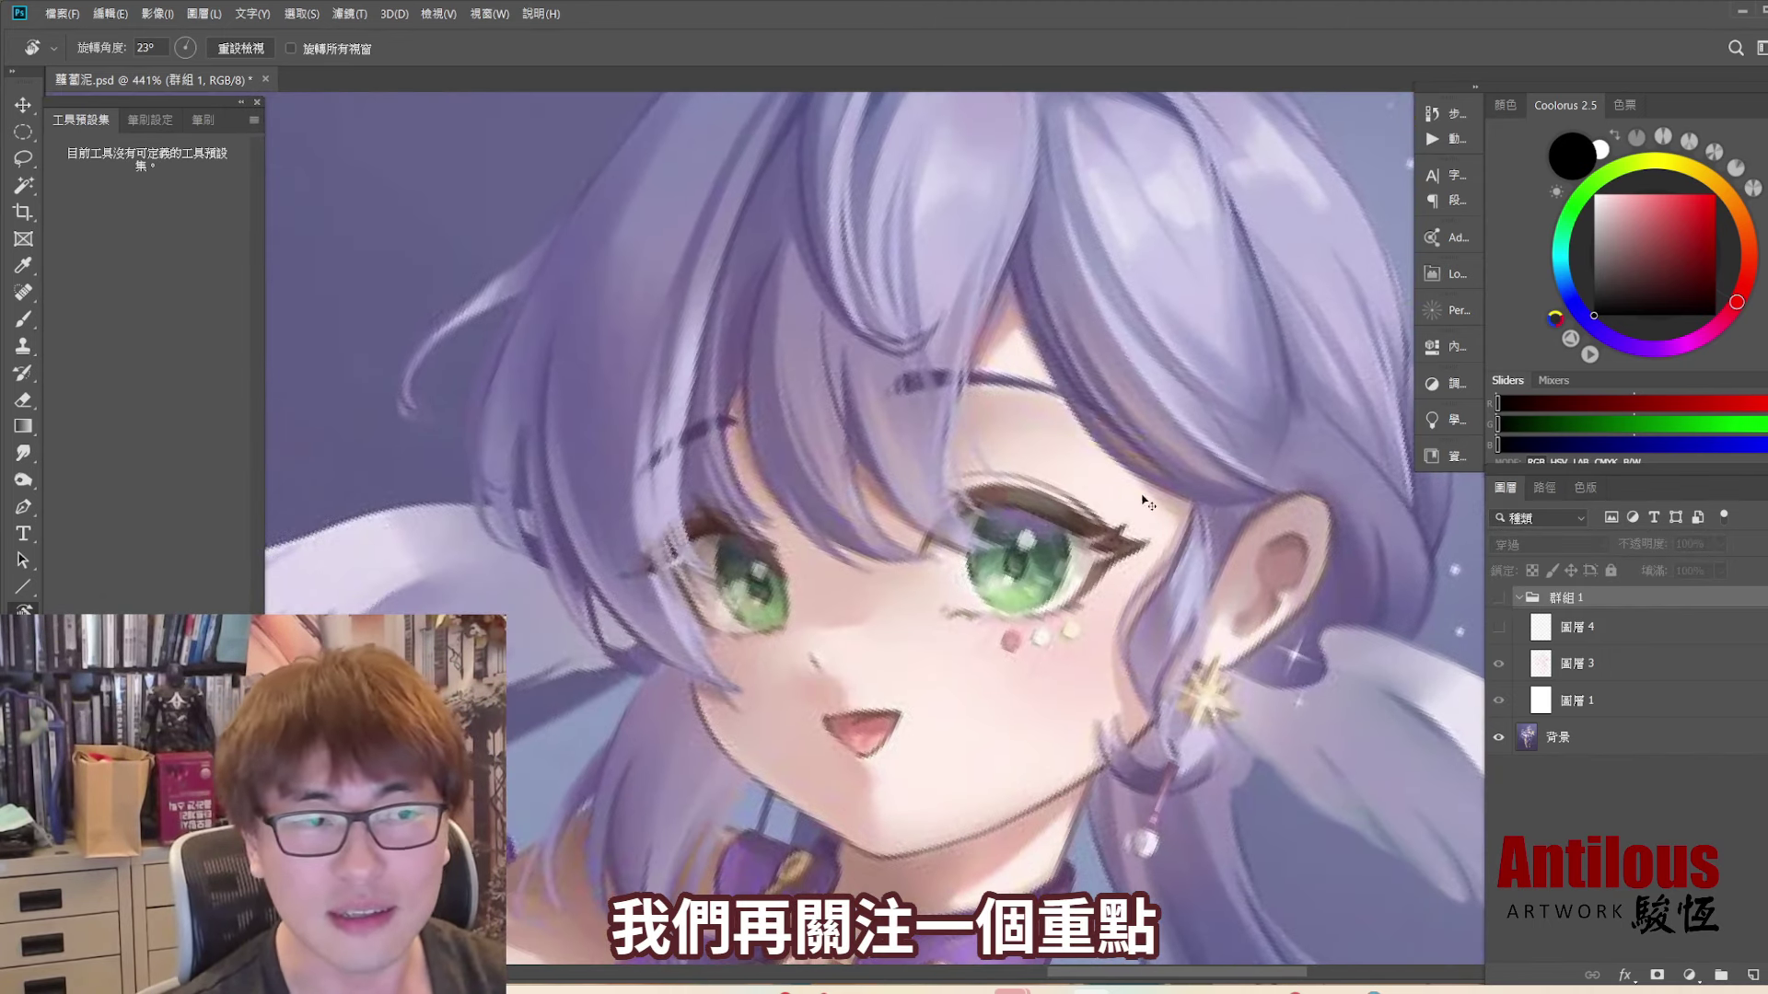
drag(1091, 443, 1196, 609)
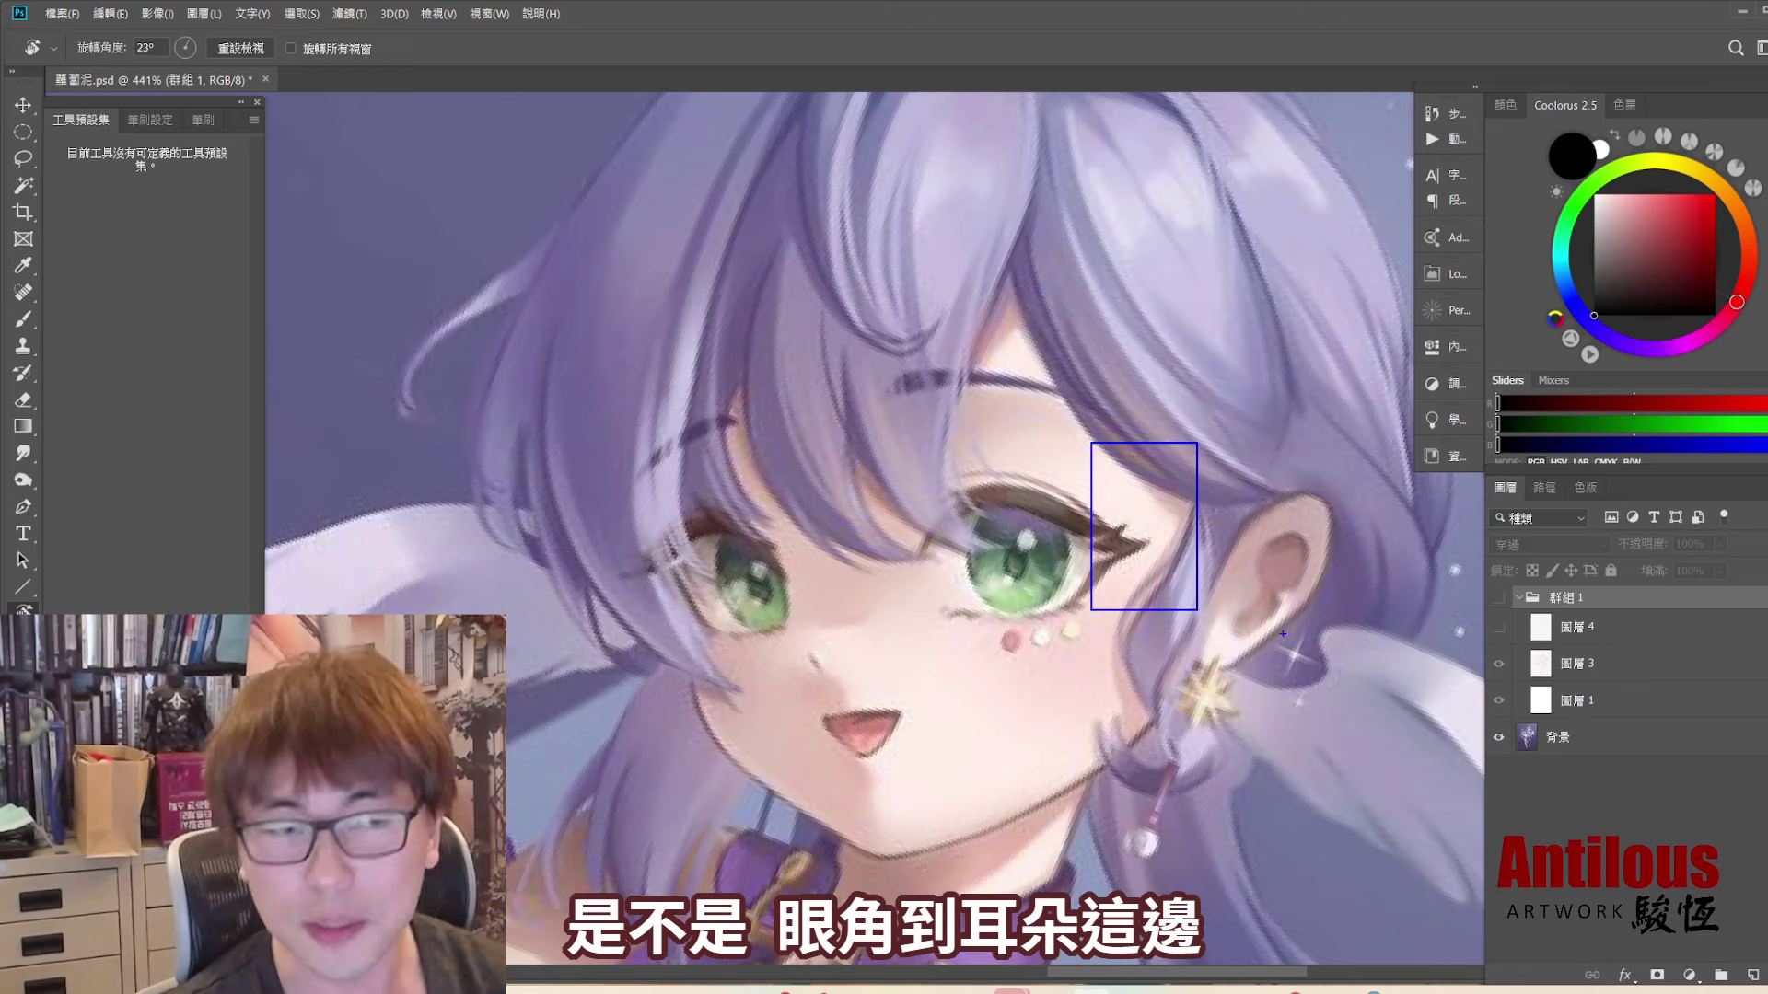
drag(1208, 424, 1151, 600)
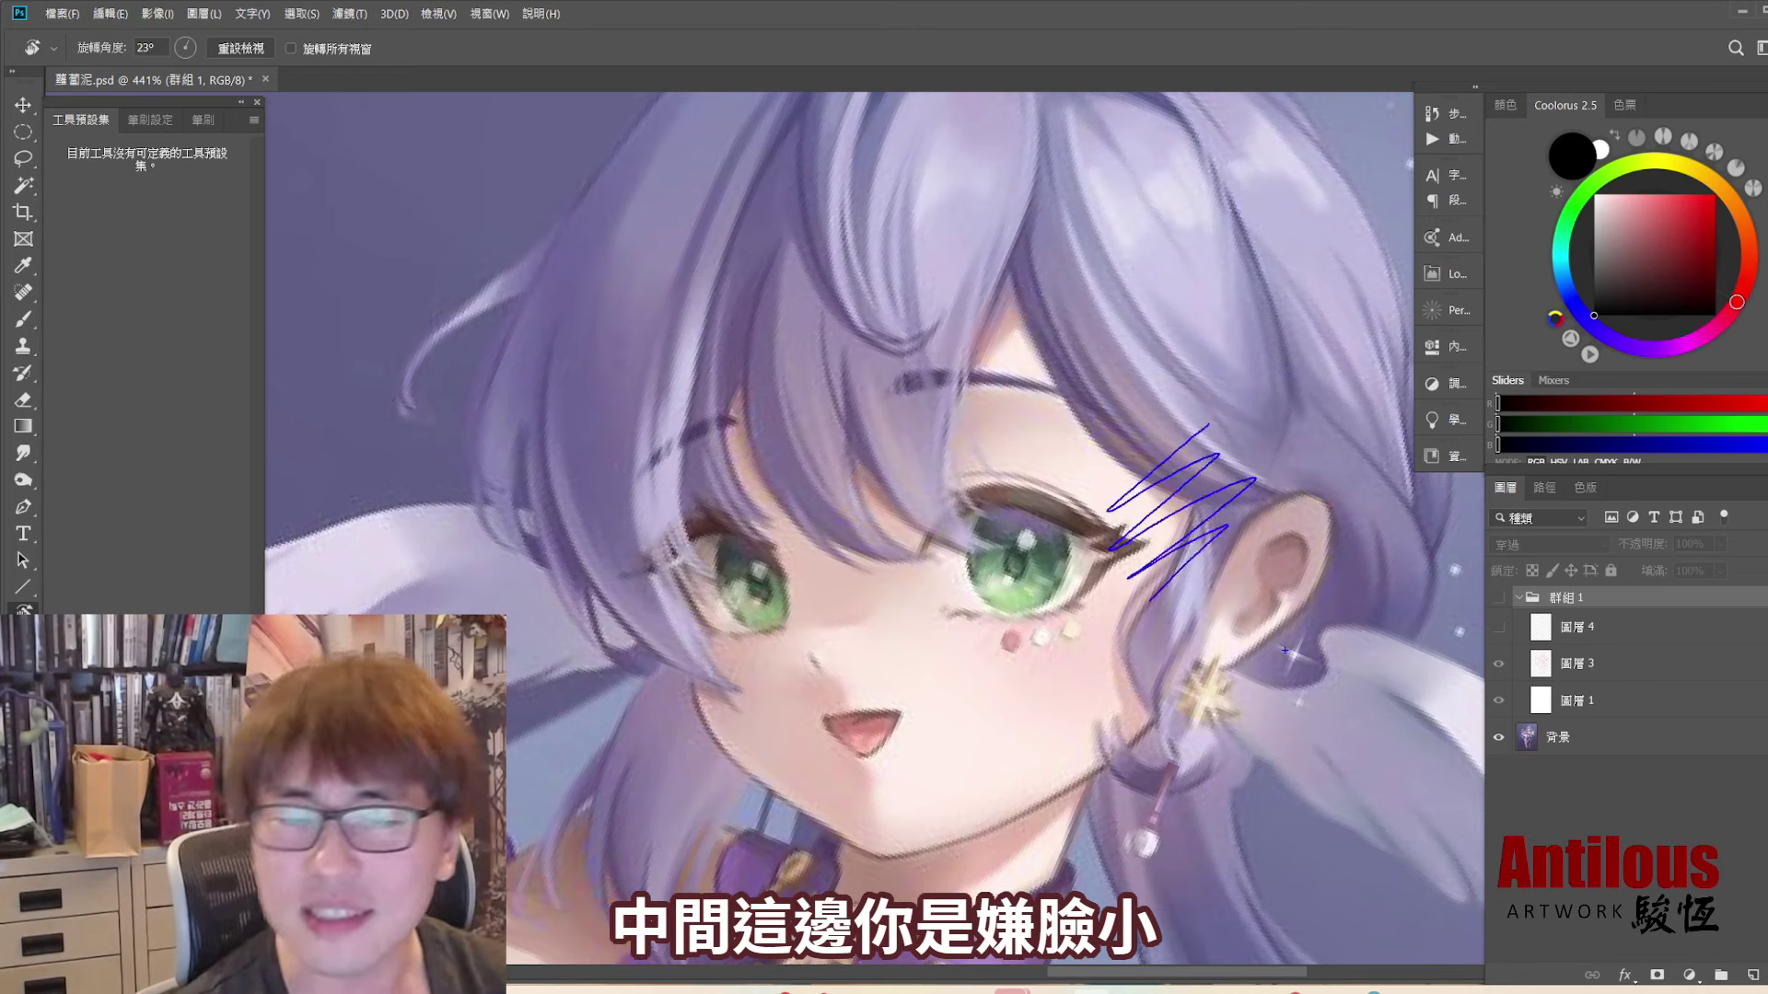
key(ctrl+z)
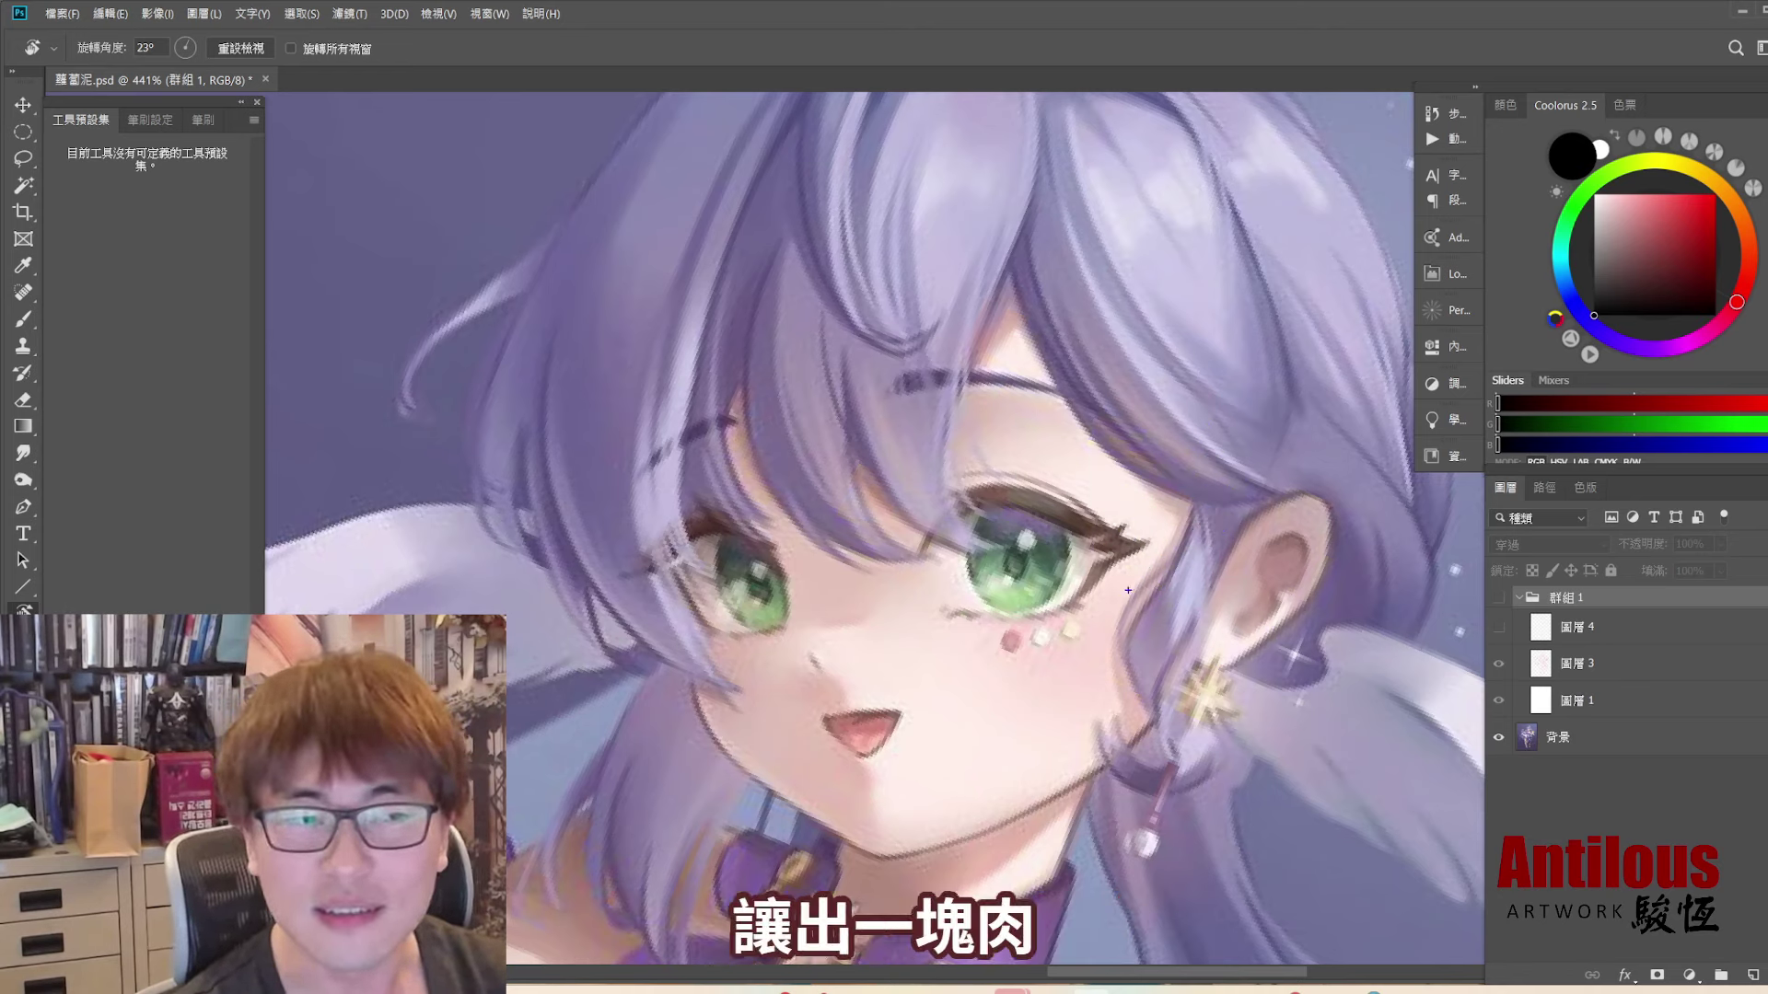
drag(1121, 594, 1194, 502)
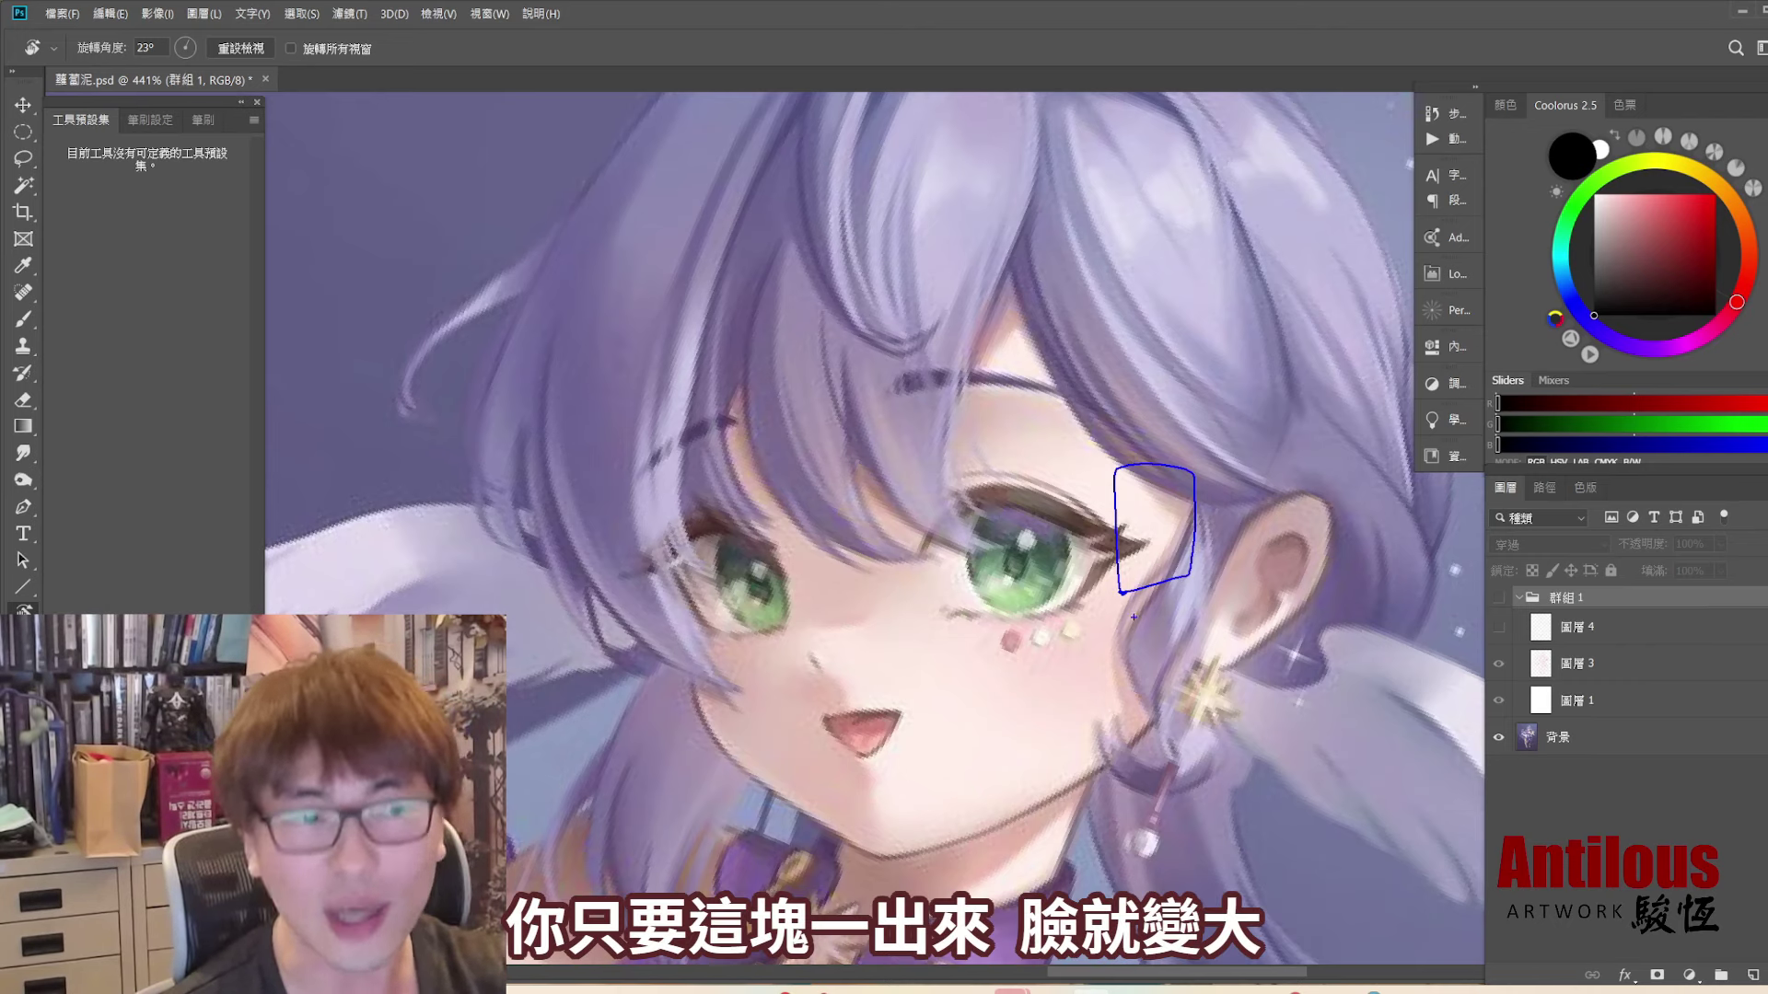
click(1498, 597)
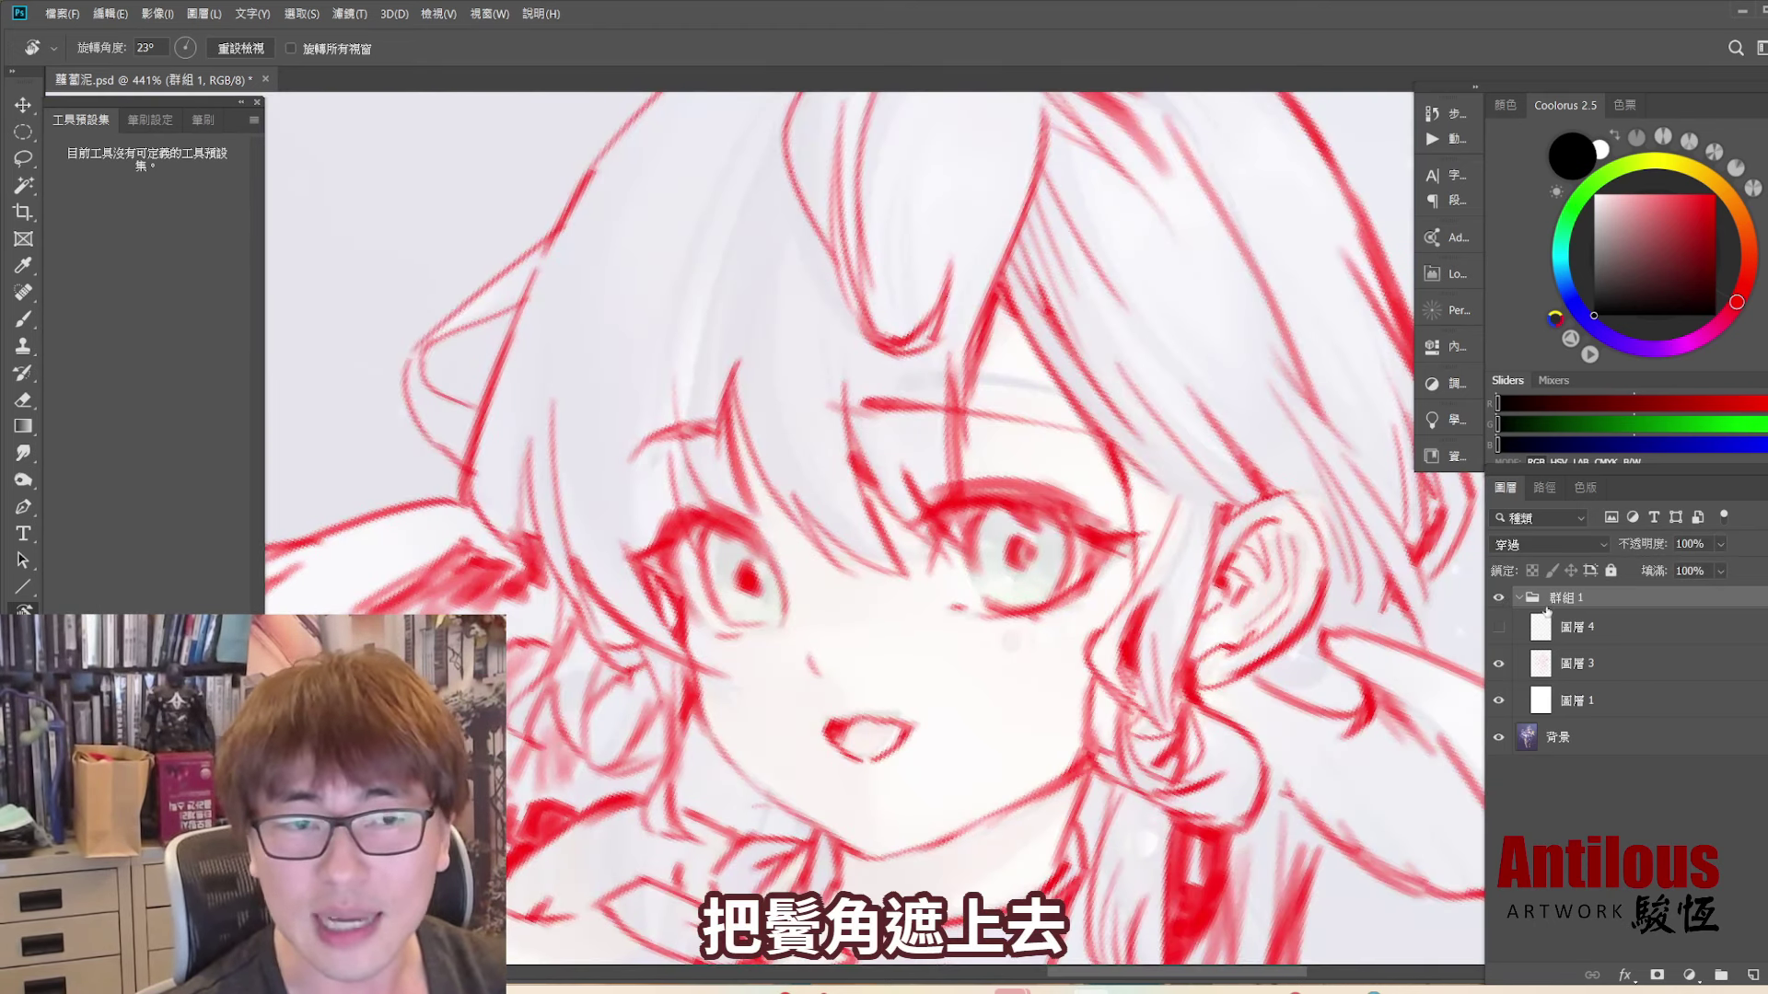
click(1498, 598)
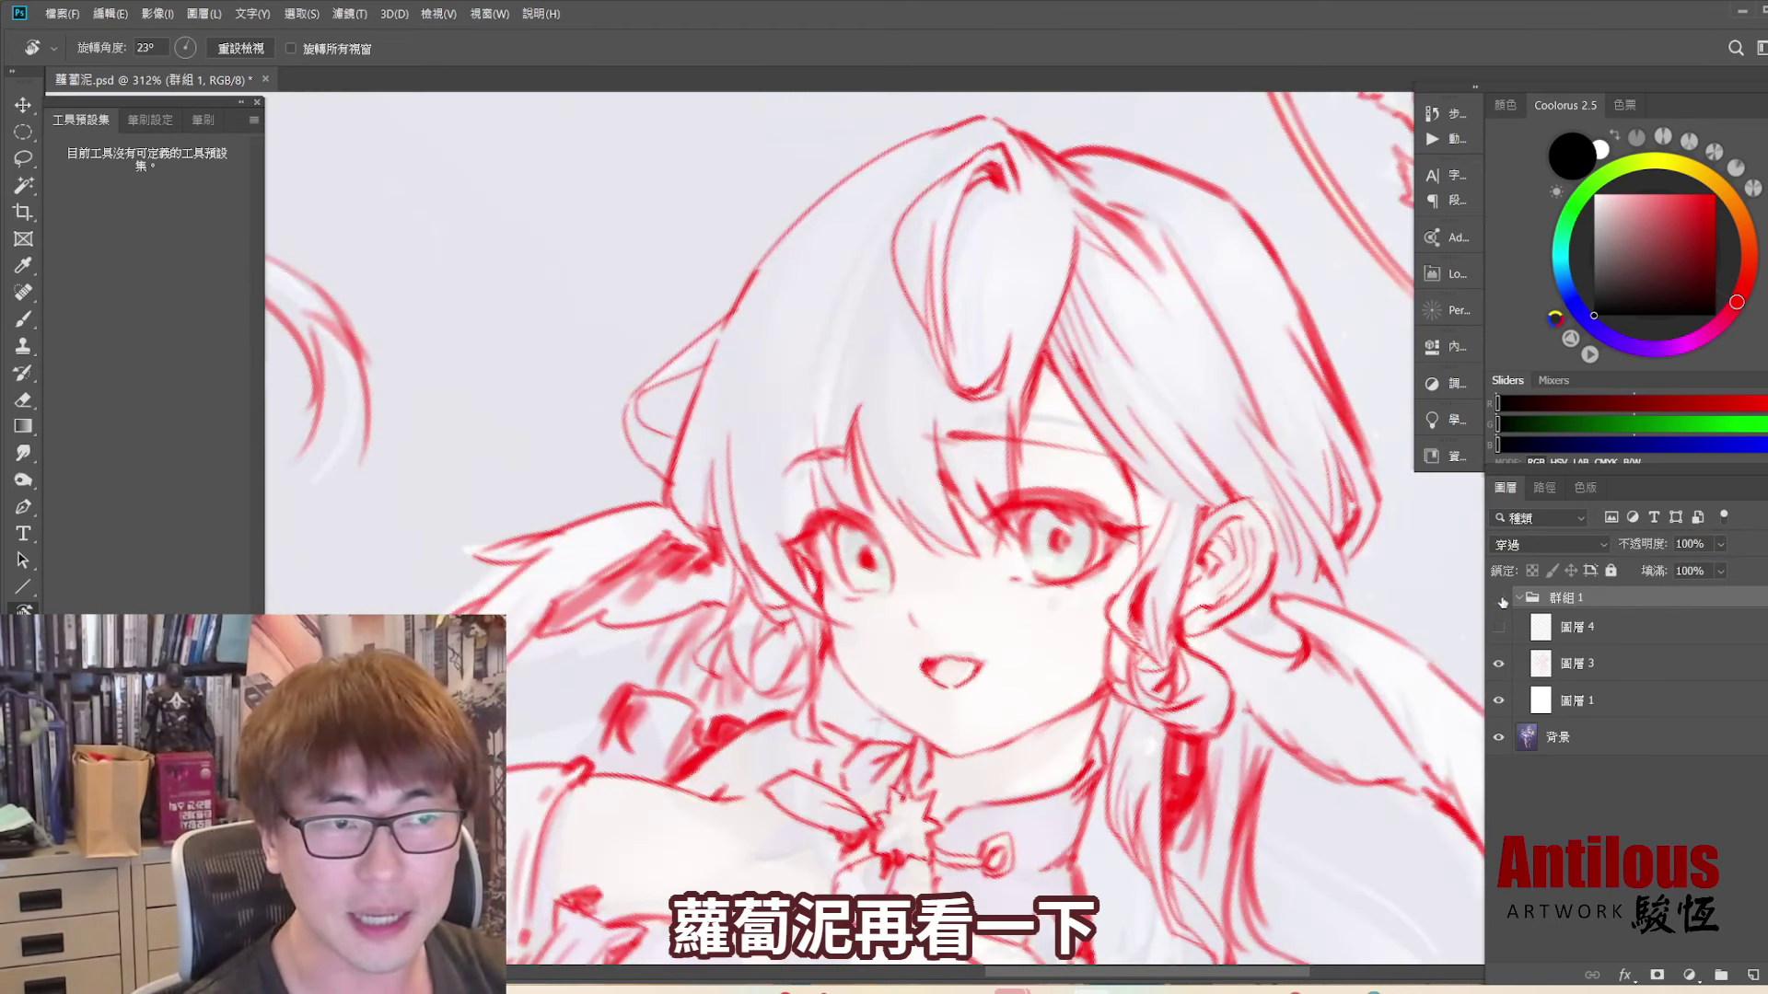
- Toggle the red sketch off, on and off to compare the eyebrows
click(1499, 600)
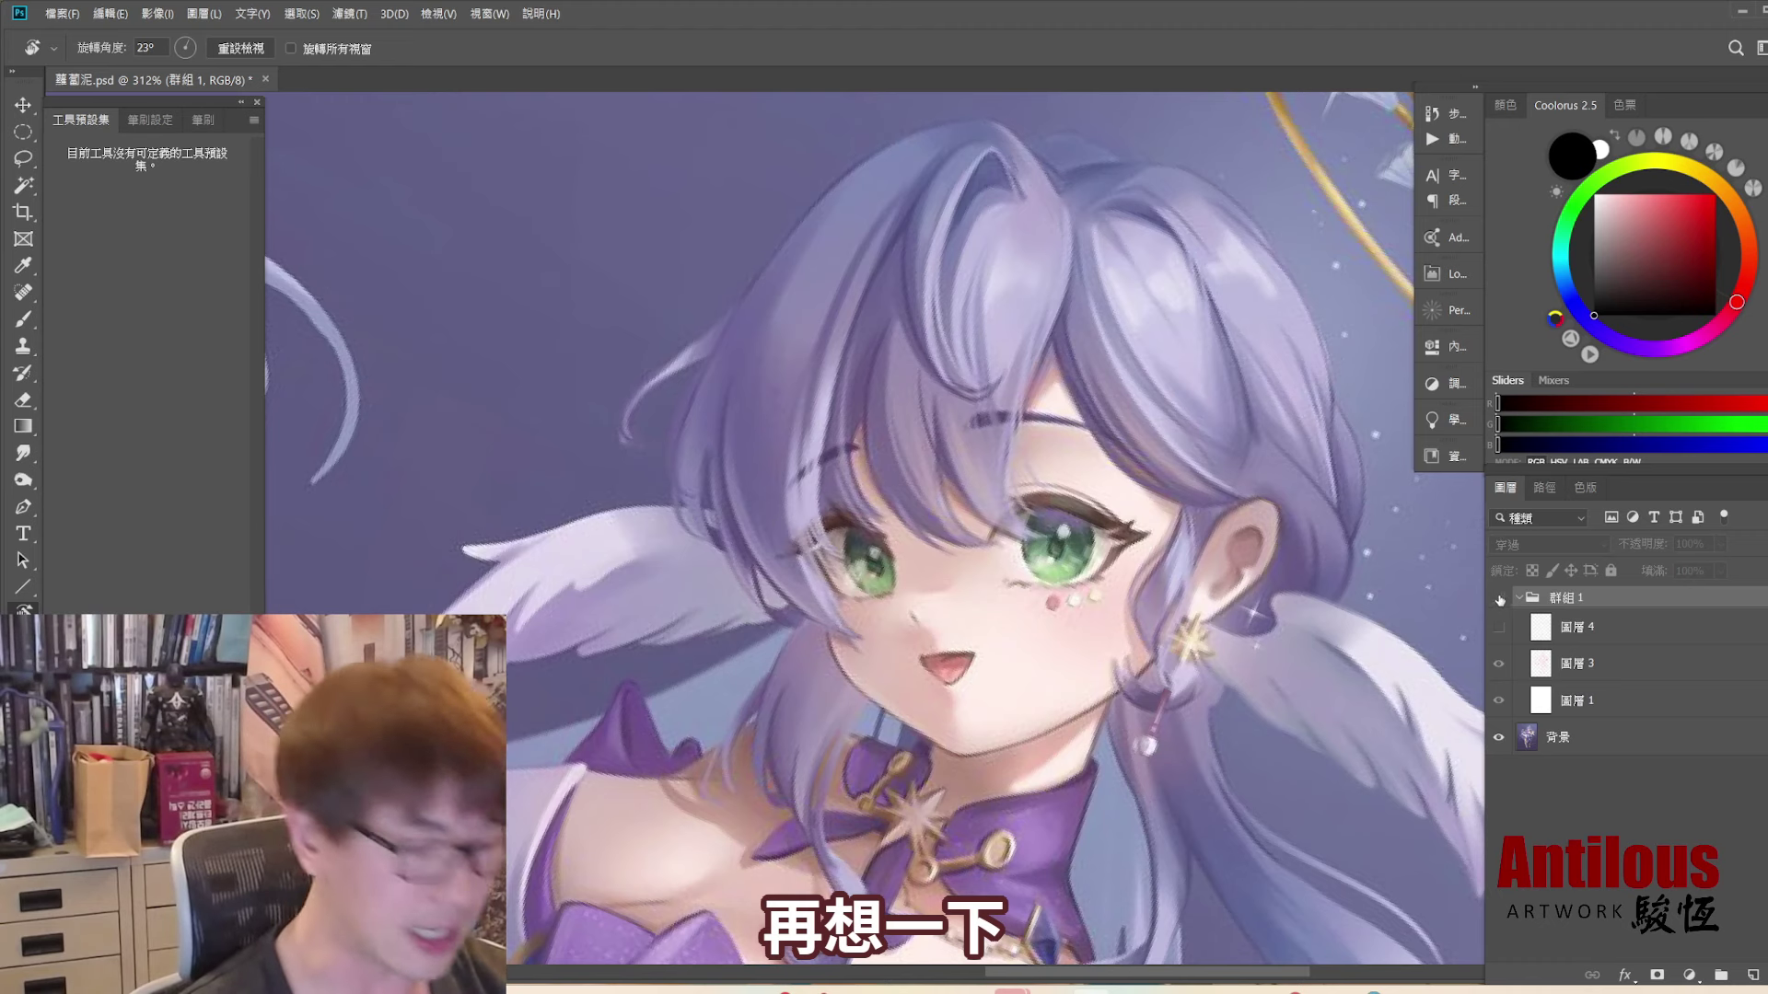
click(1498, 599)
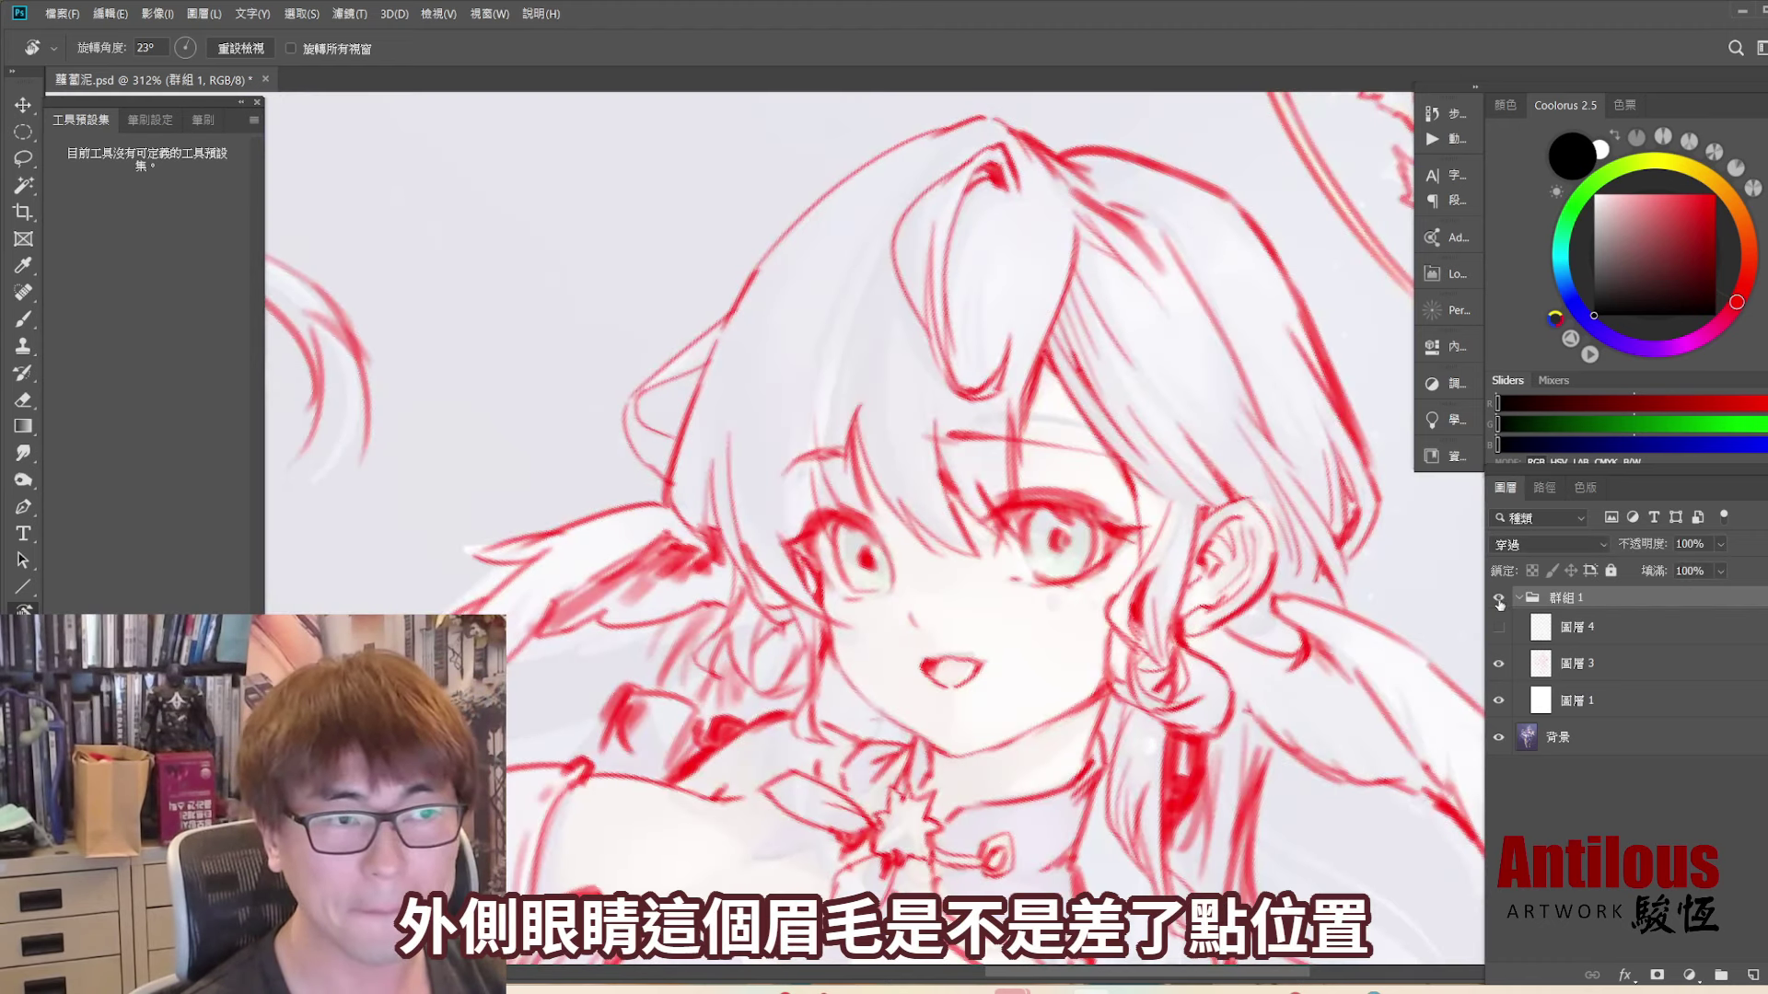
click(1499, 598)
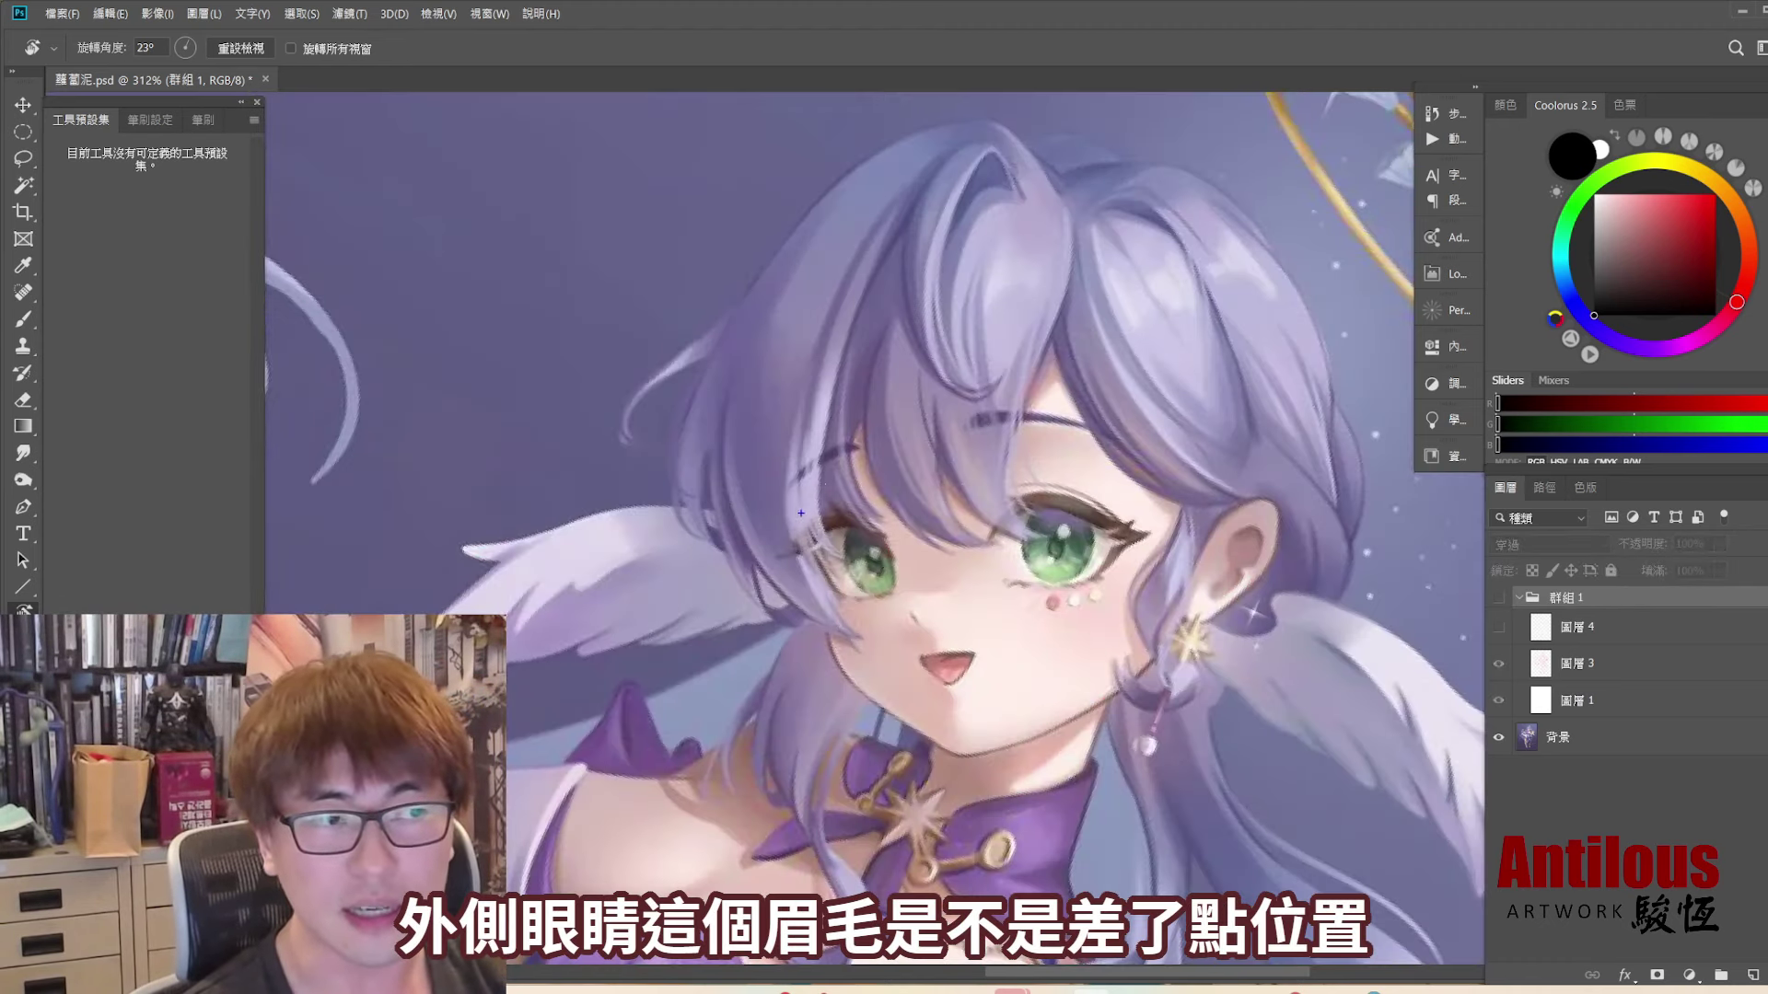
- Mark the misplaced outer eyebrow and the too-high inner eyebrow in blue
drag(800, 513, 833, 517)
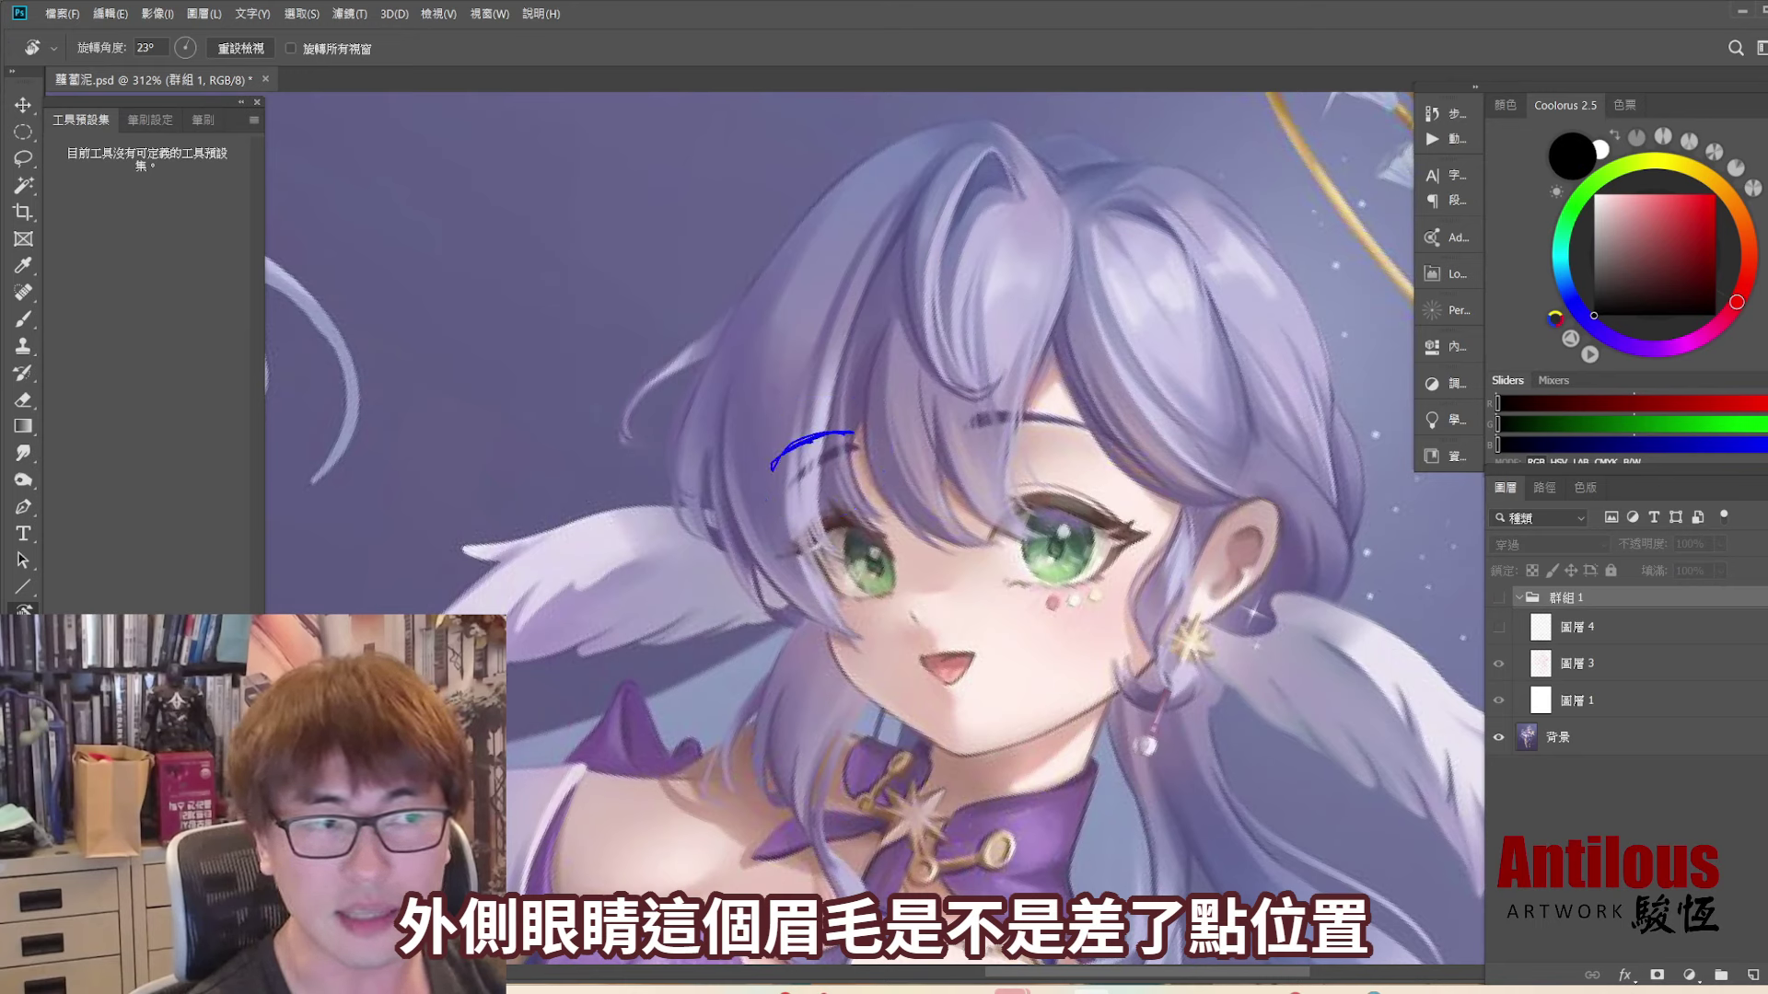
drag(845, 440, 812, 448)
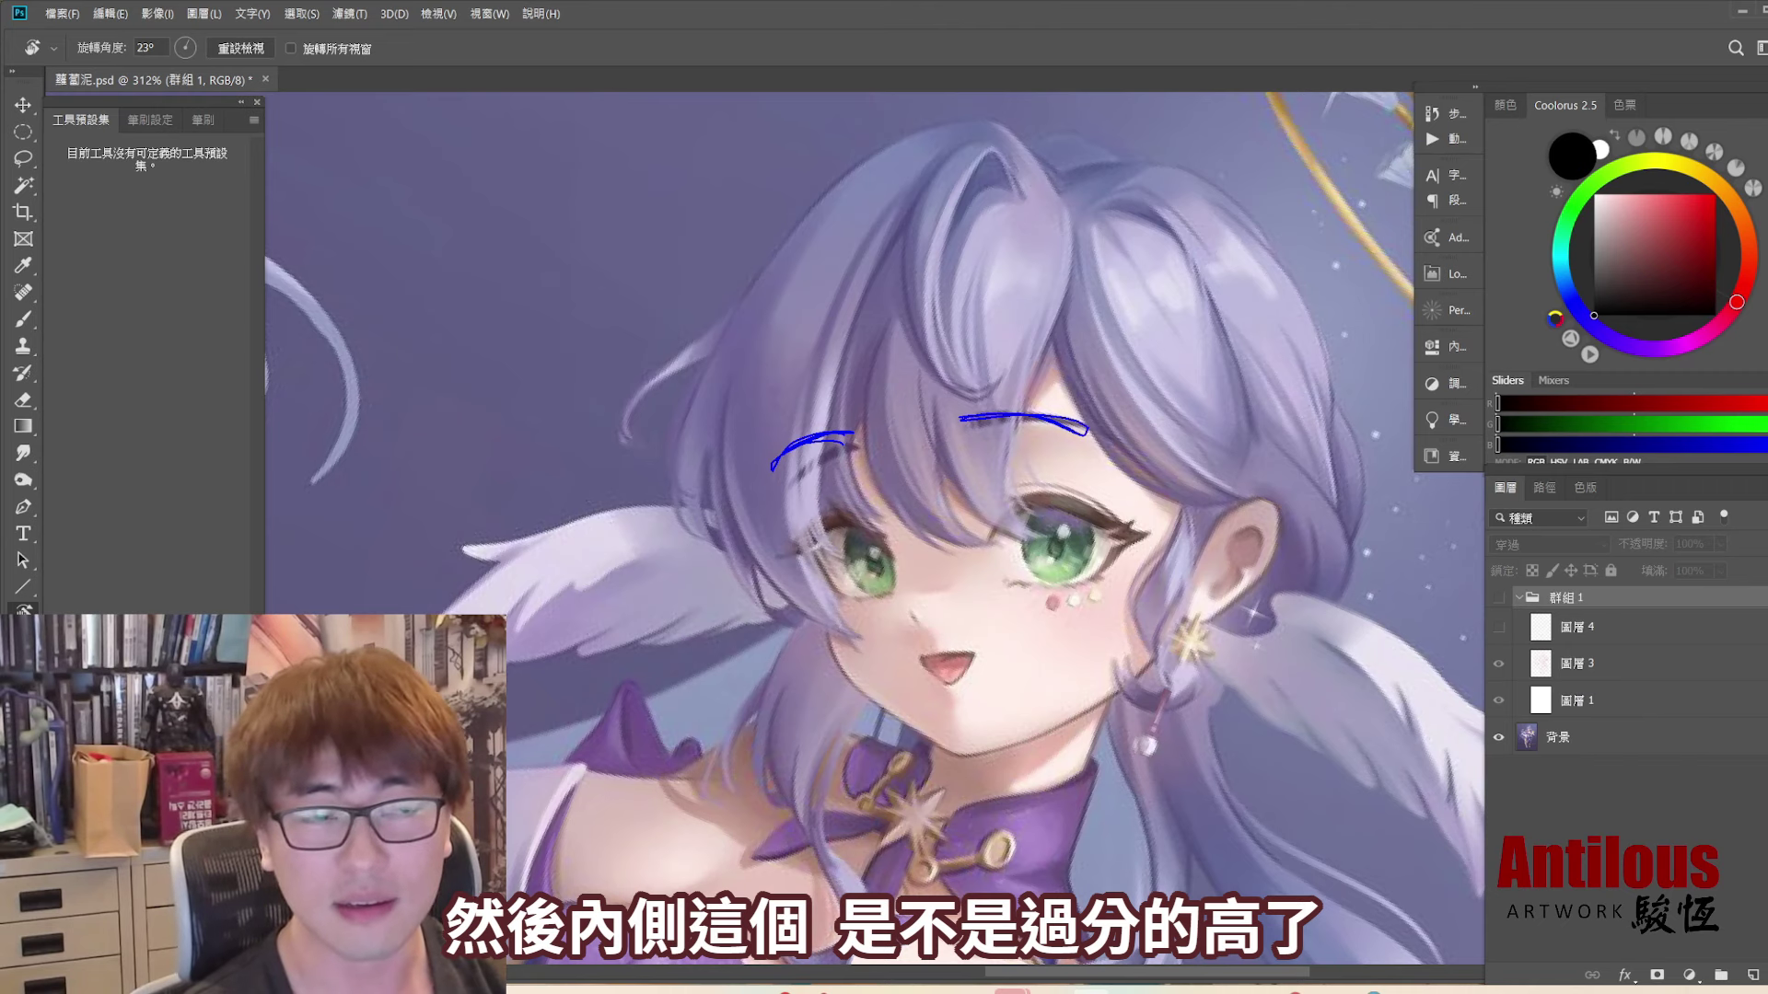
drag(981, 433, 966, 431)
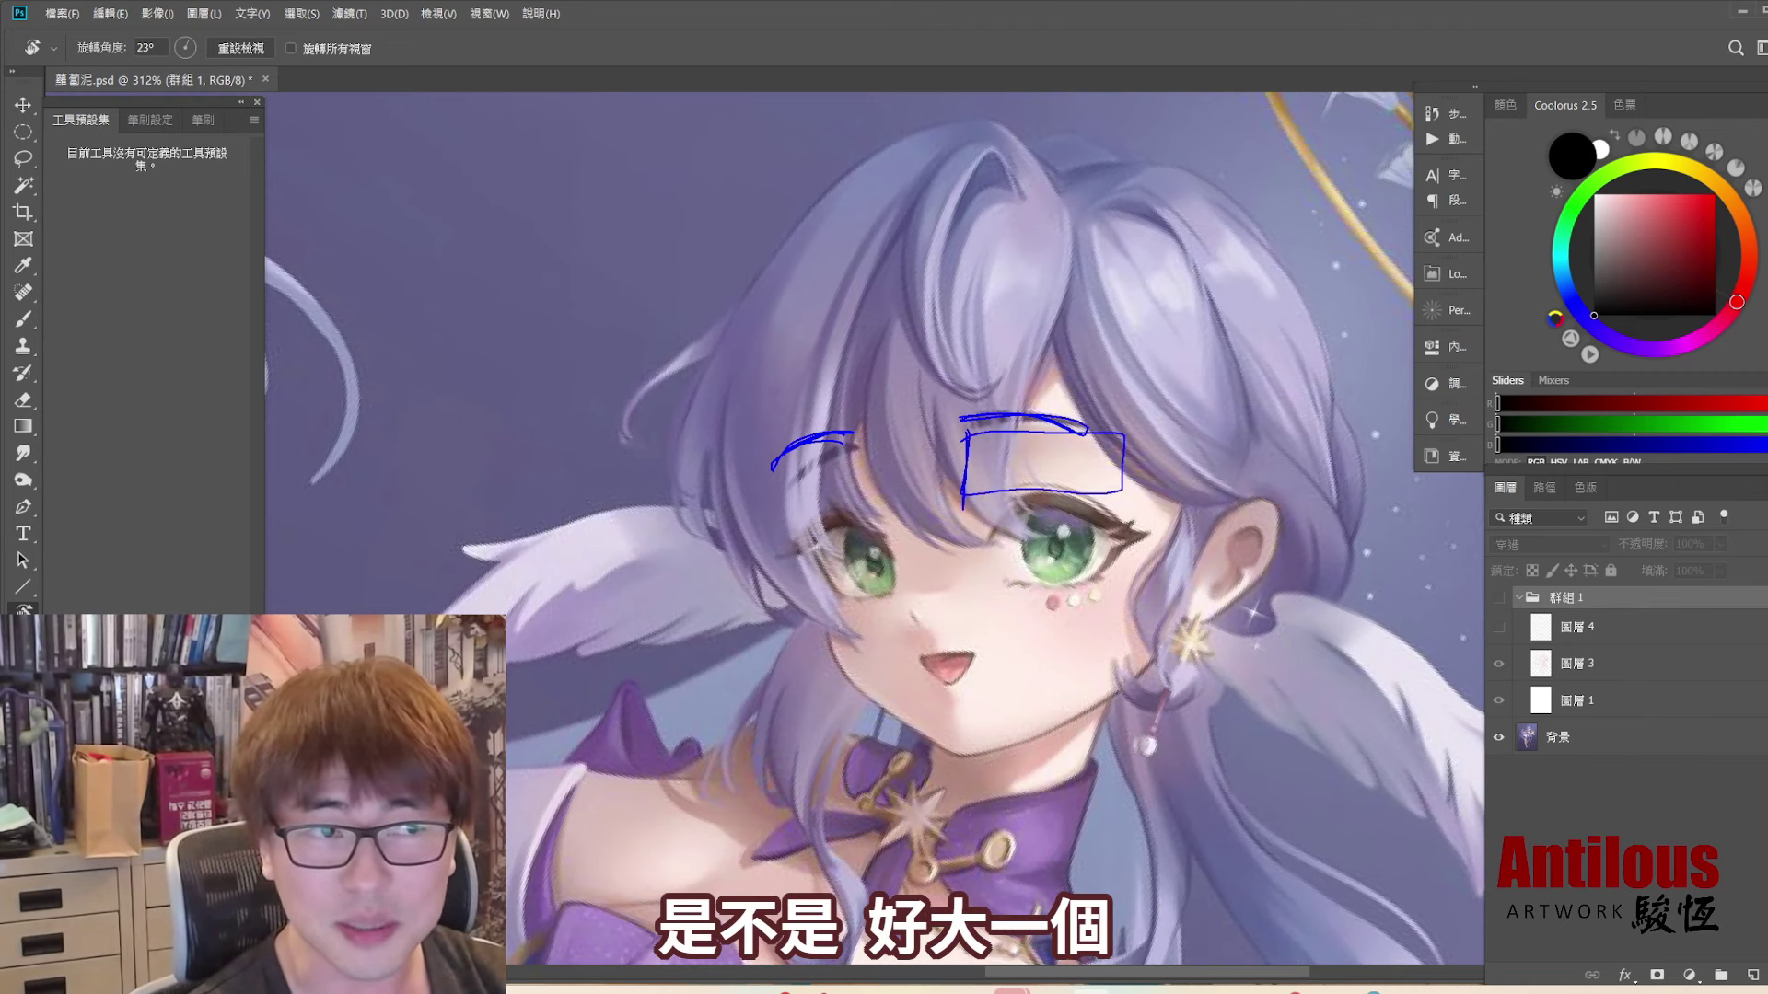
- Flick the red sketch on and off again, leaving the painting visible
click(1498, 598)
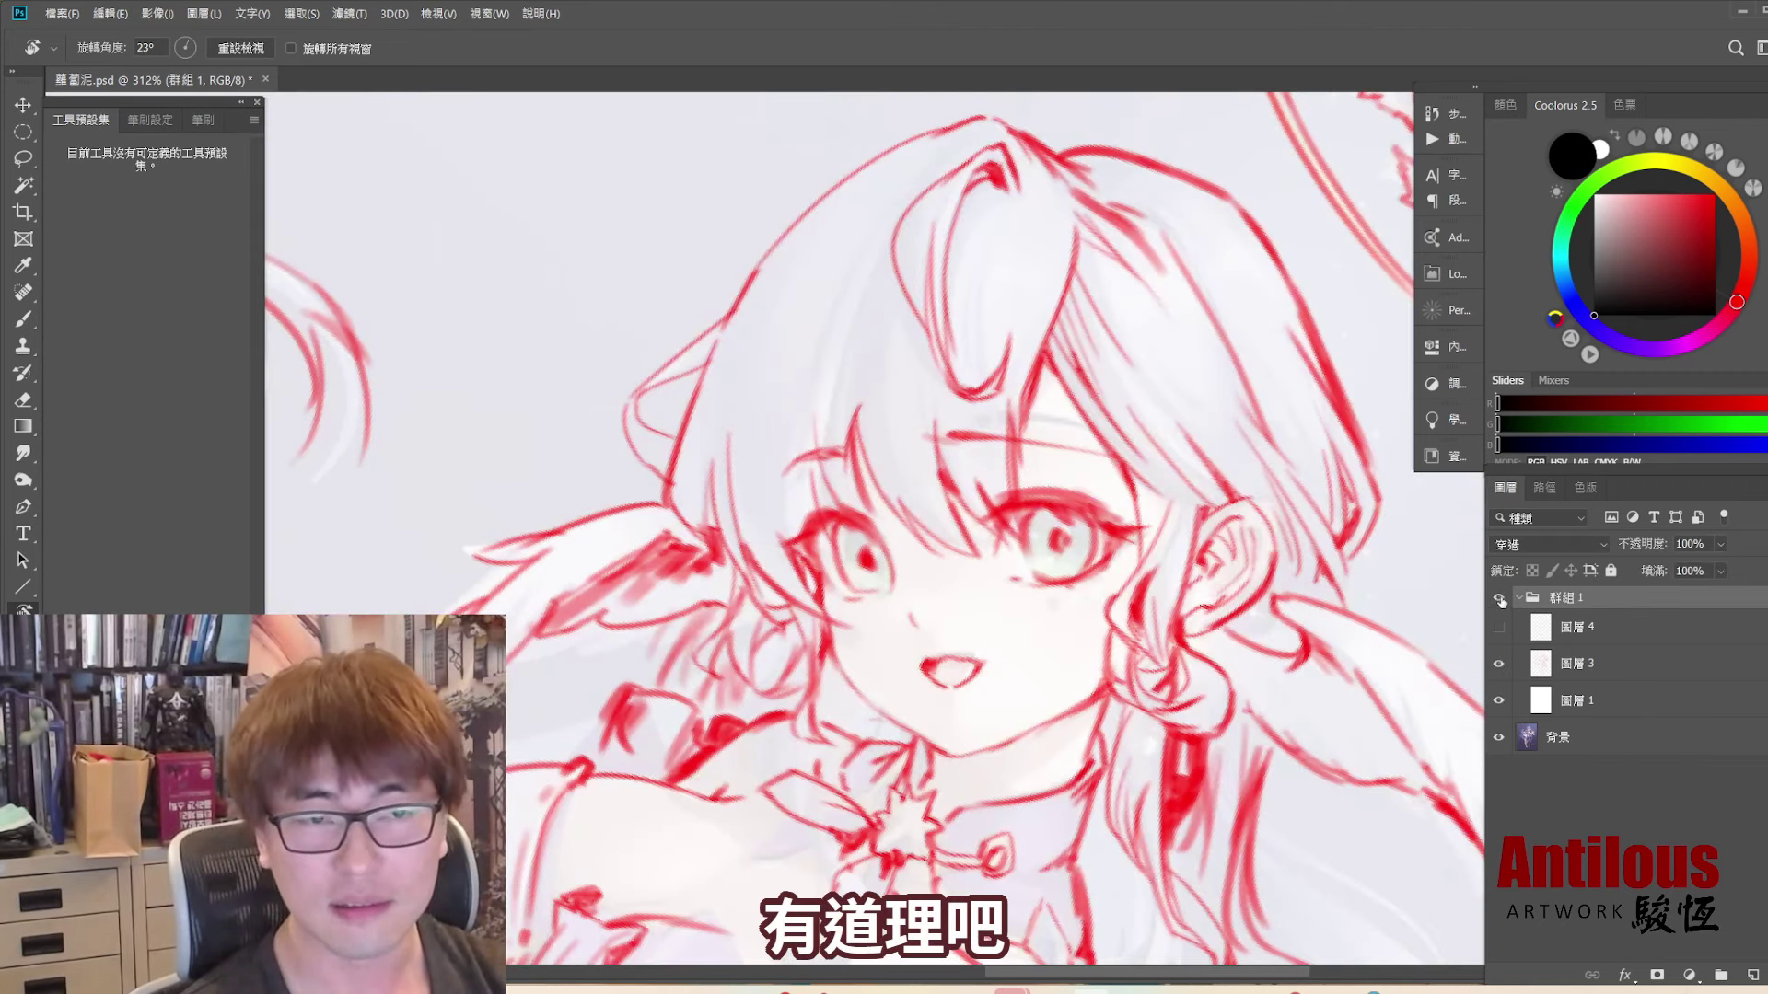
click(1500, 600)
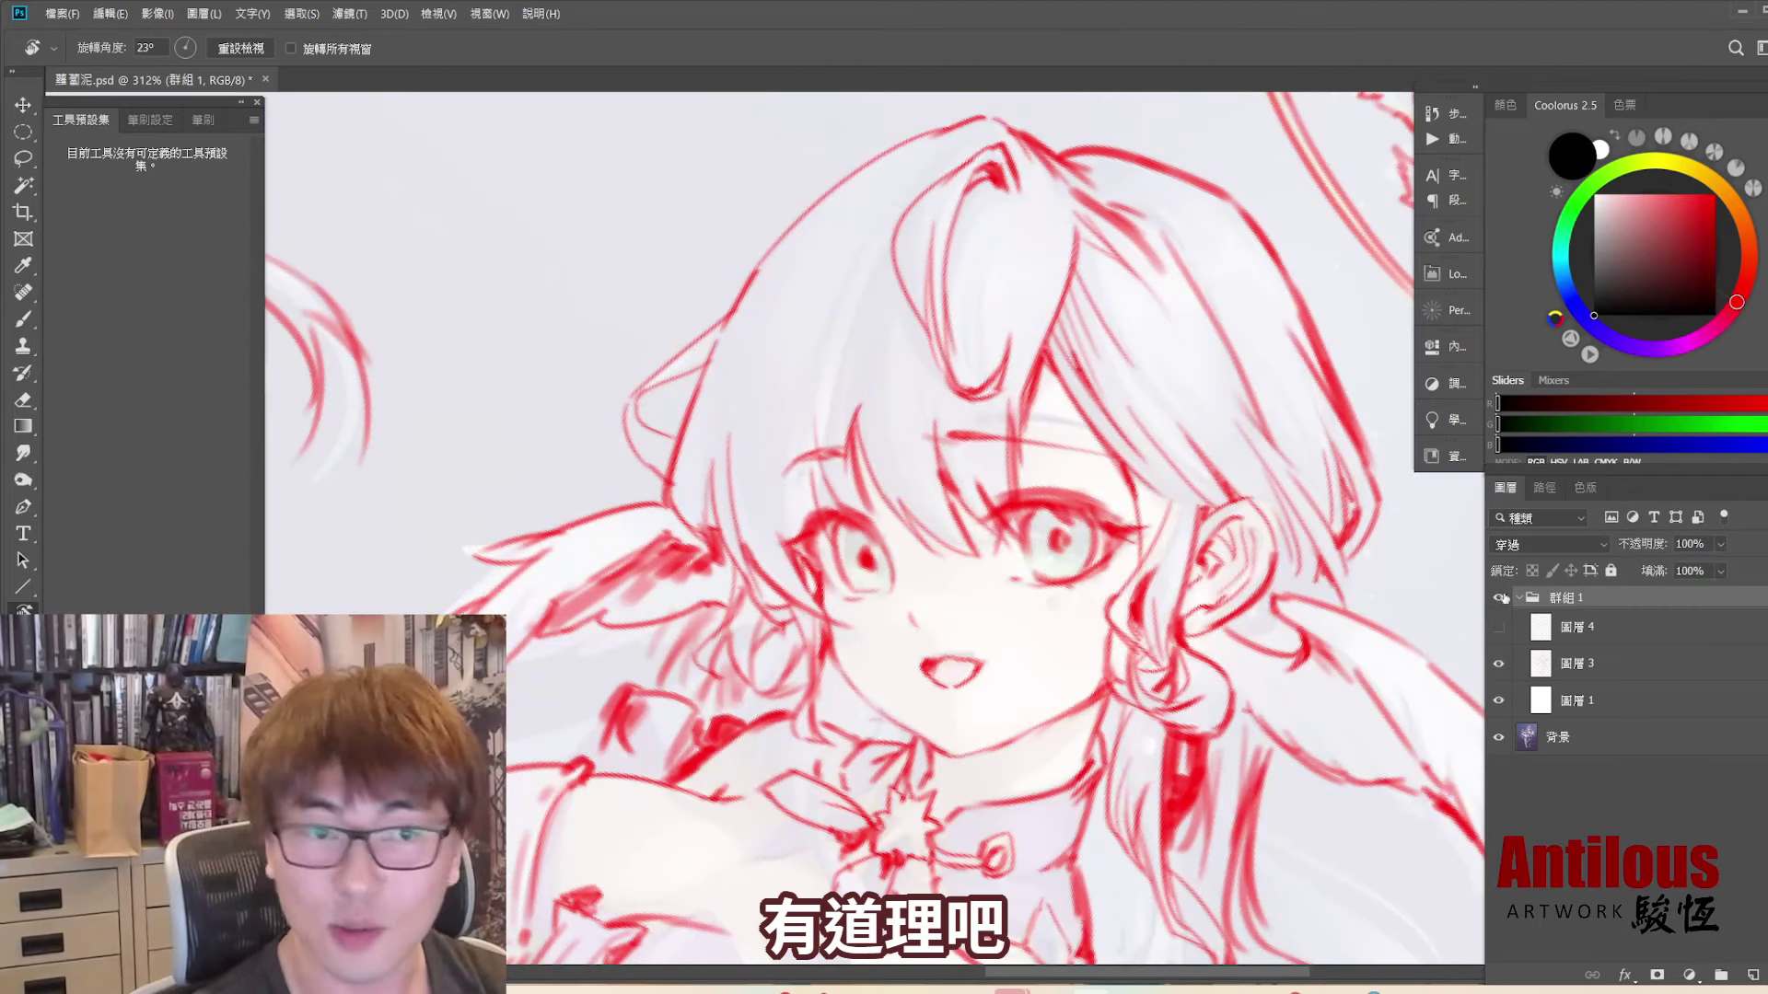
click(1500, 599)
scroll(1031, 656, up, 3)
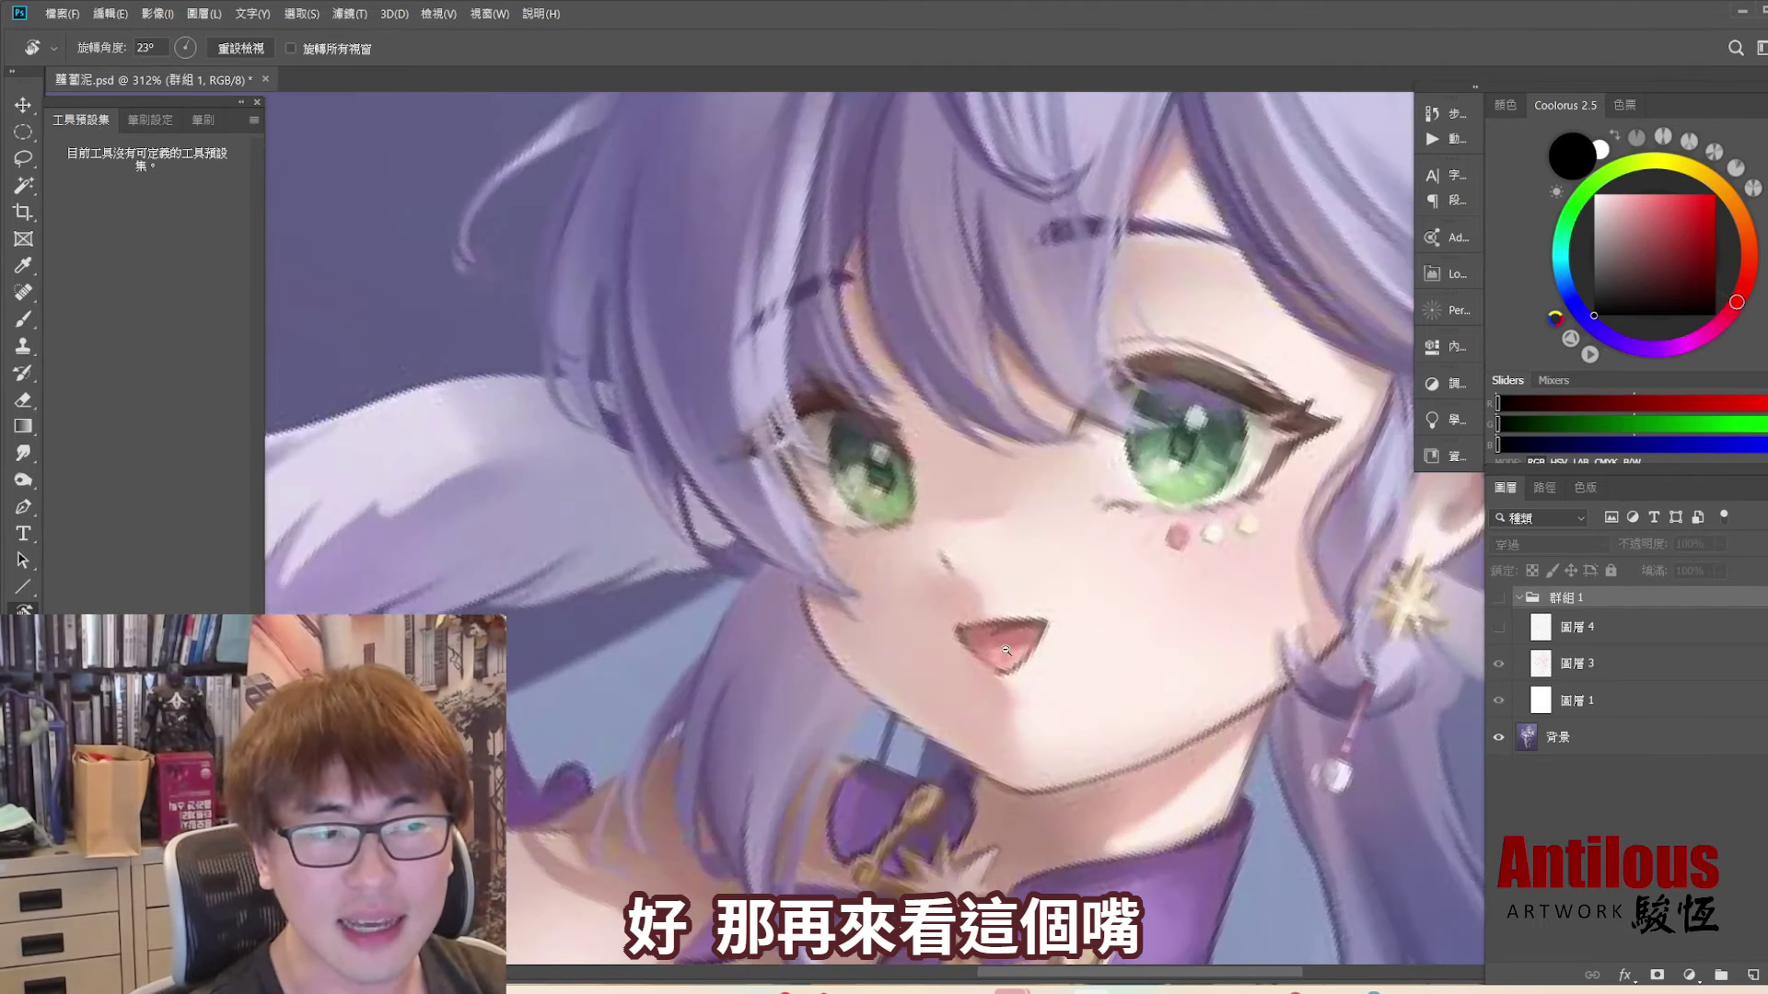
mouse_move(1024, 671)
mouse_down()
mouse_move(1066, 626)
mouse_move(1025, 677)
mouse_up()
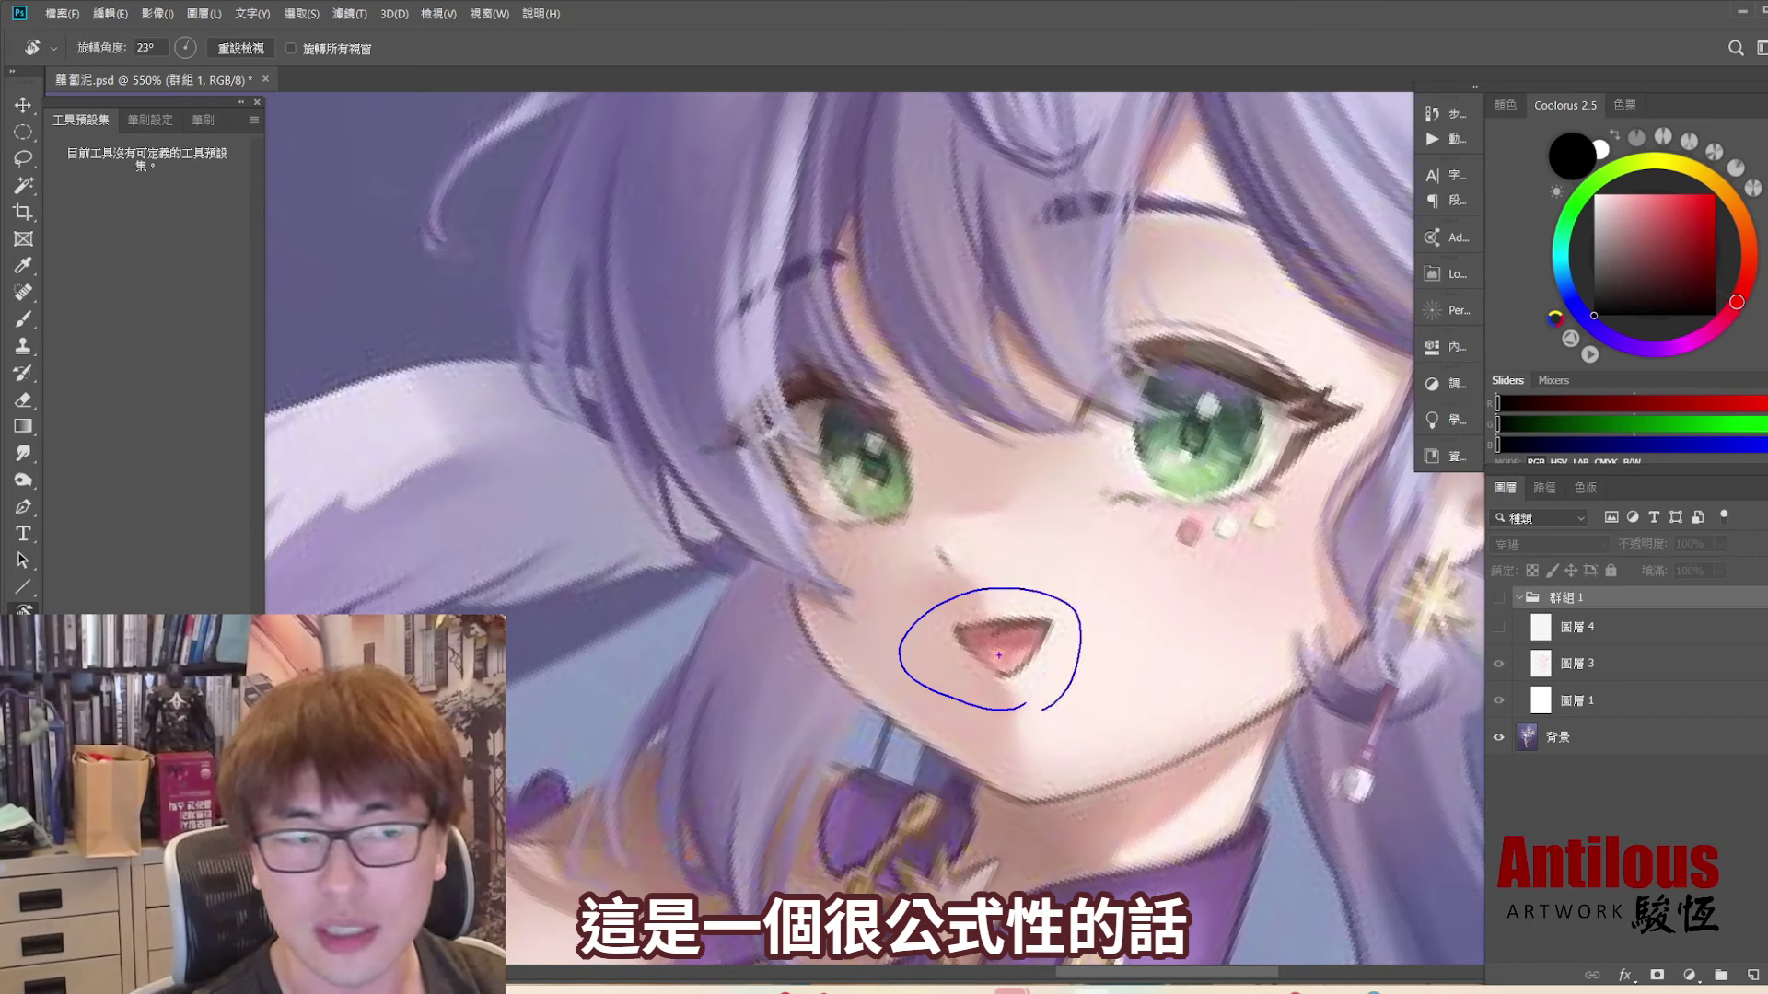
key(ctrl+z)
drag(946, 631, 1016, 623)
key(ctrl+z)
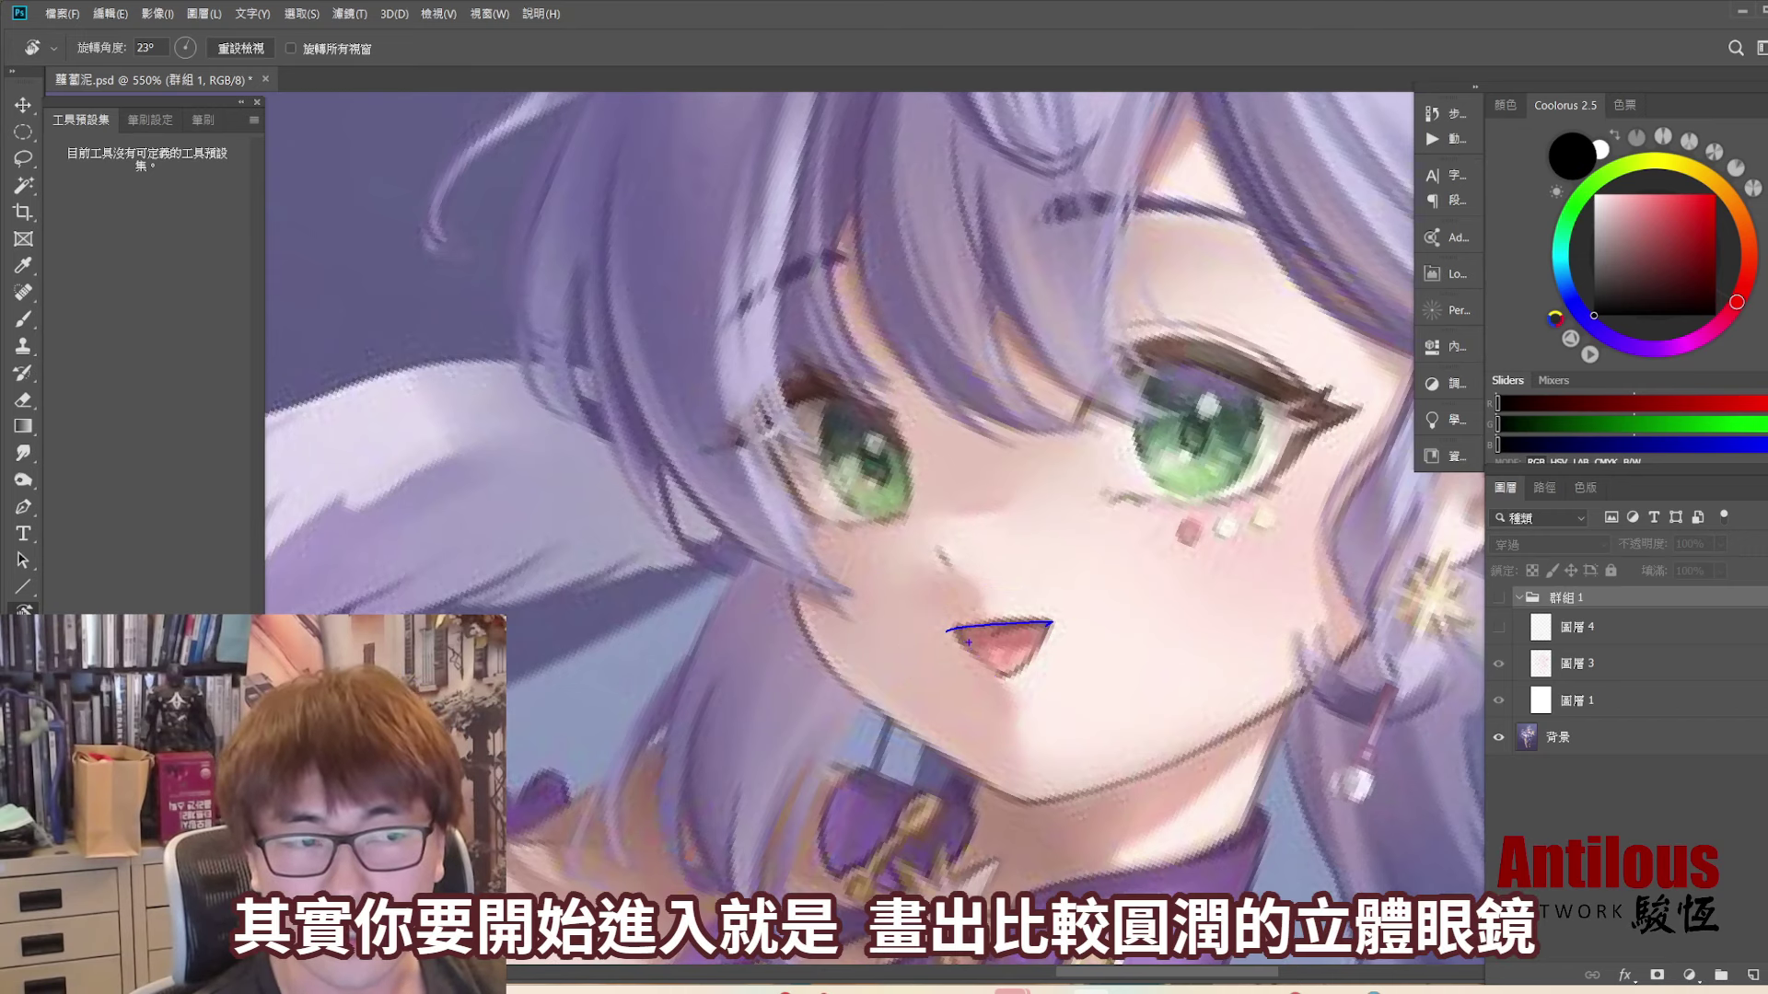
mouse_move(959, 633)
mouse_down()
mouse_move(1048, 639)
mouse_move(993, 677)
mouse_up()
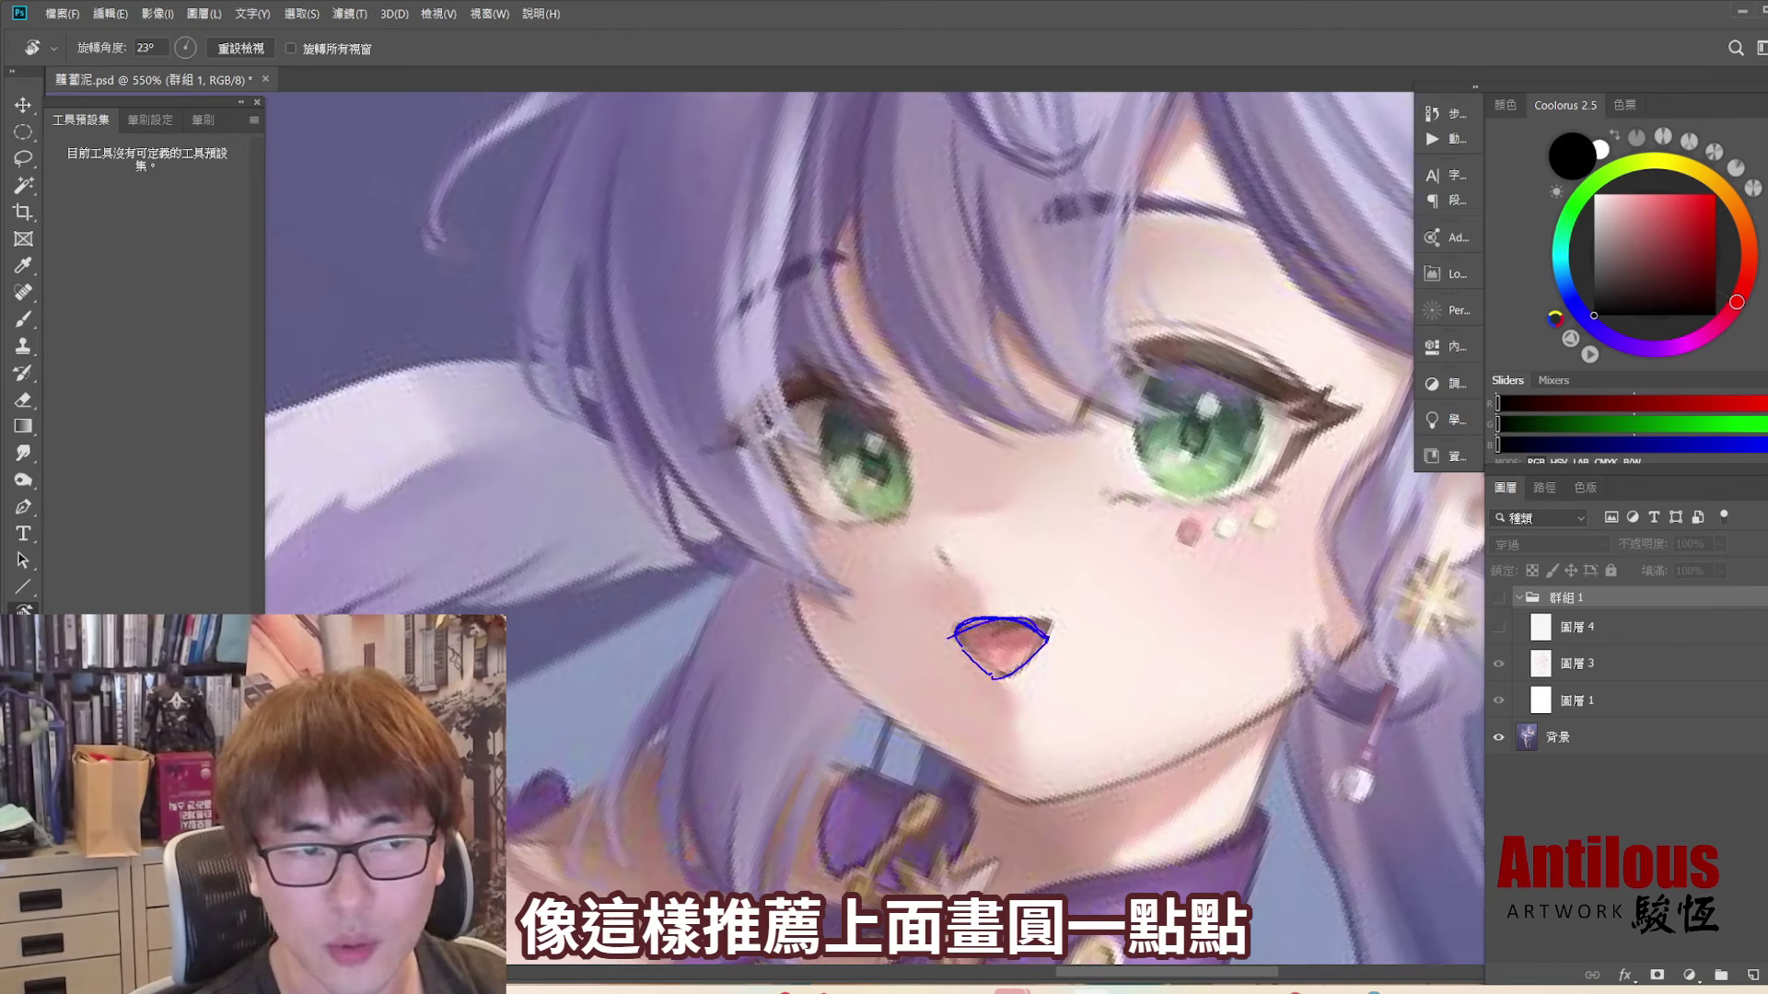
key(ctrl+z)
key(ctrl+z)
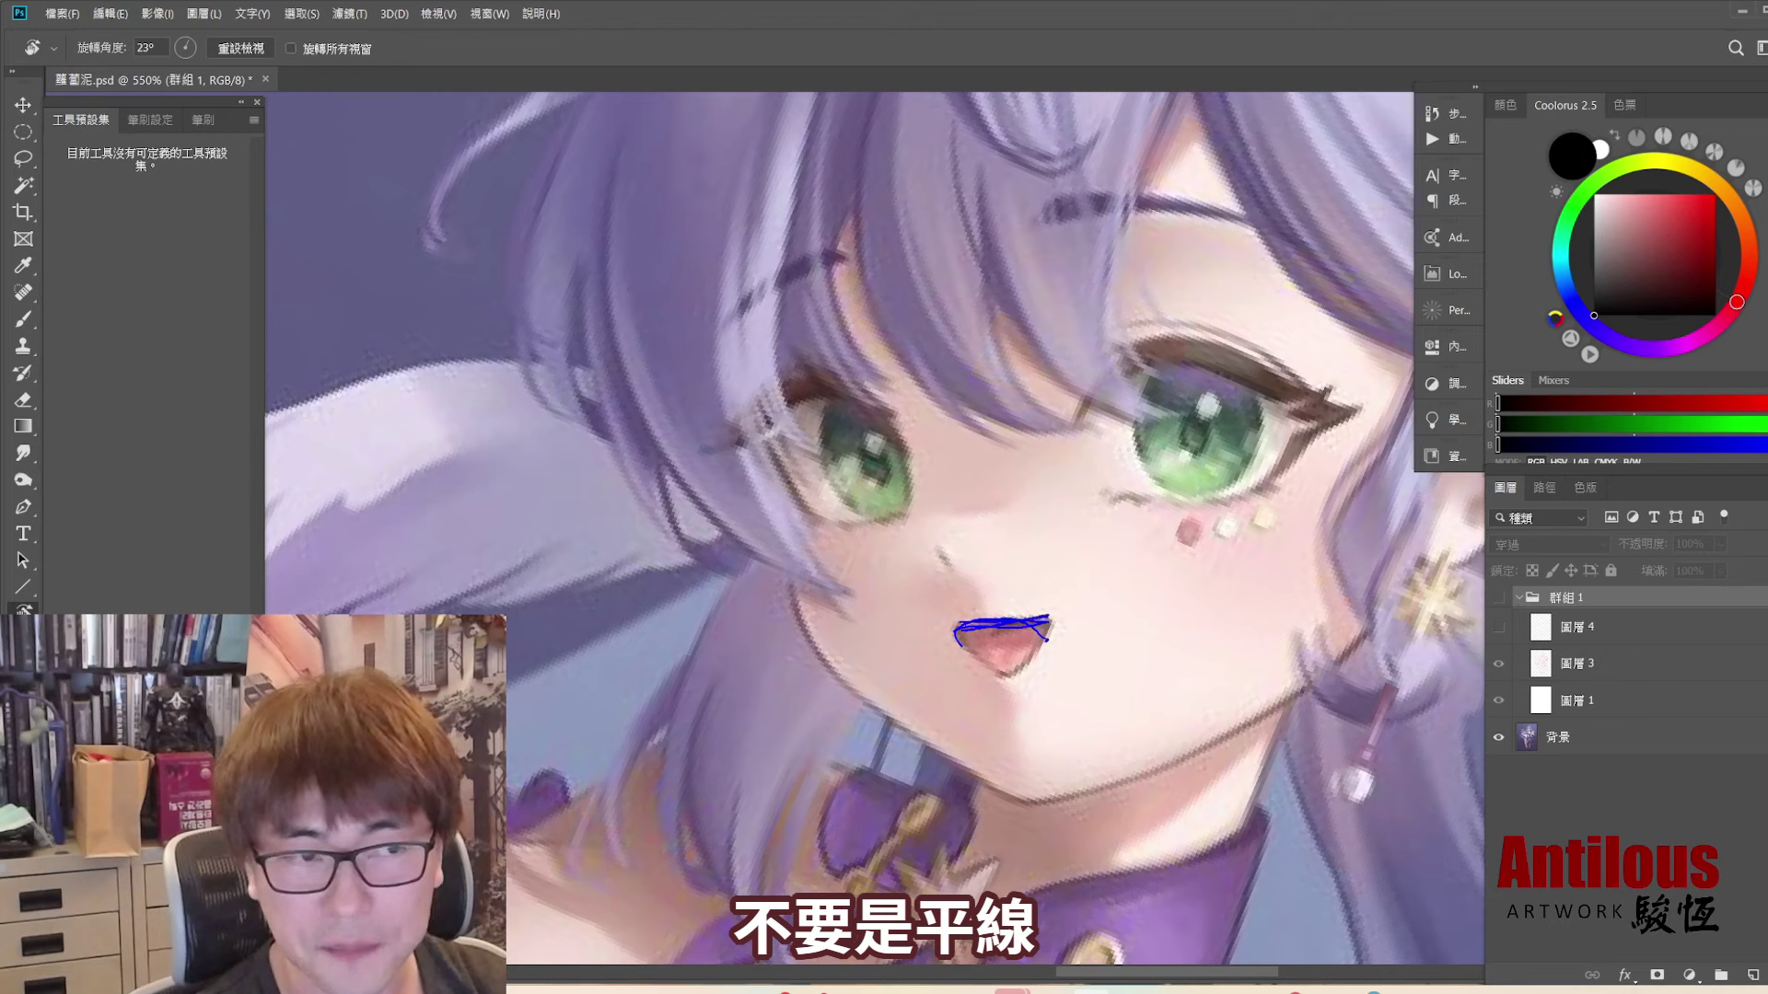
key(ctrl+z)
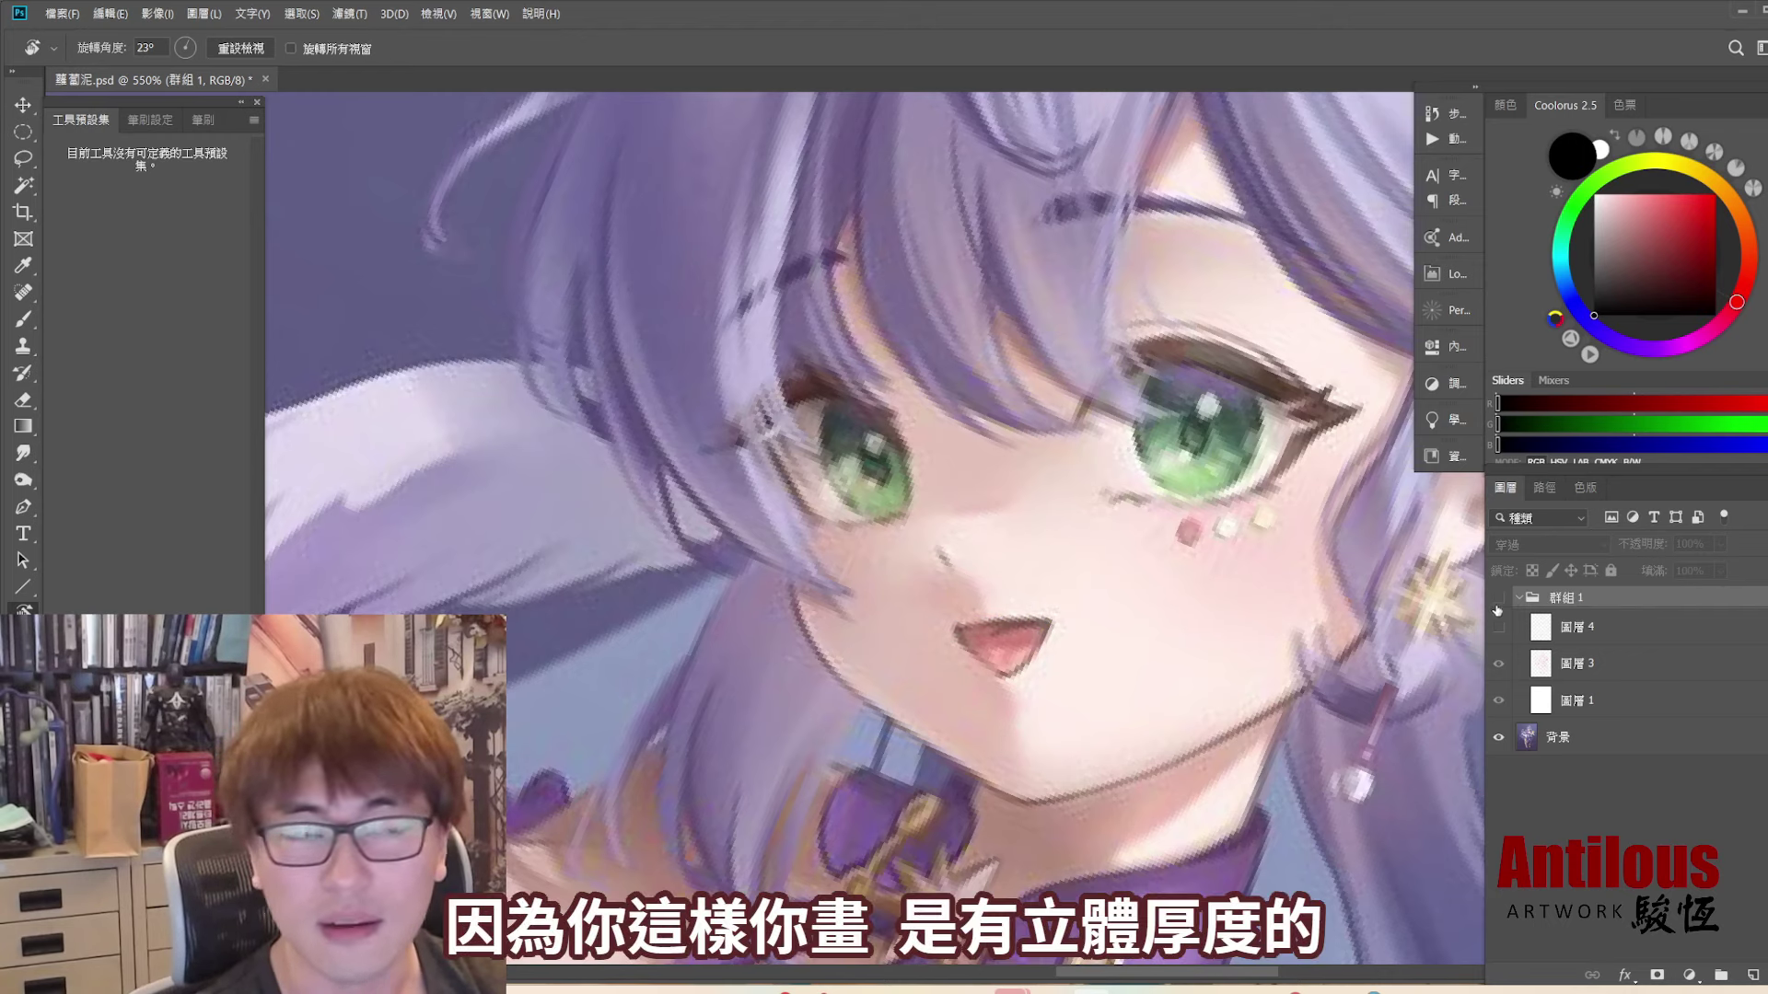
scroll(1142, 593, down, 2)
scroll(850, 603, up, 2)
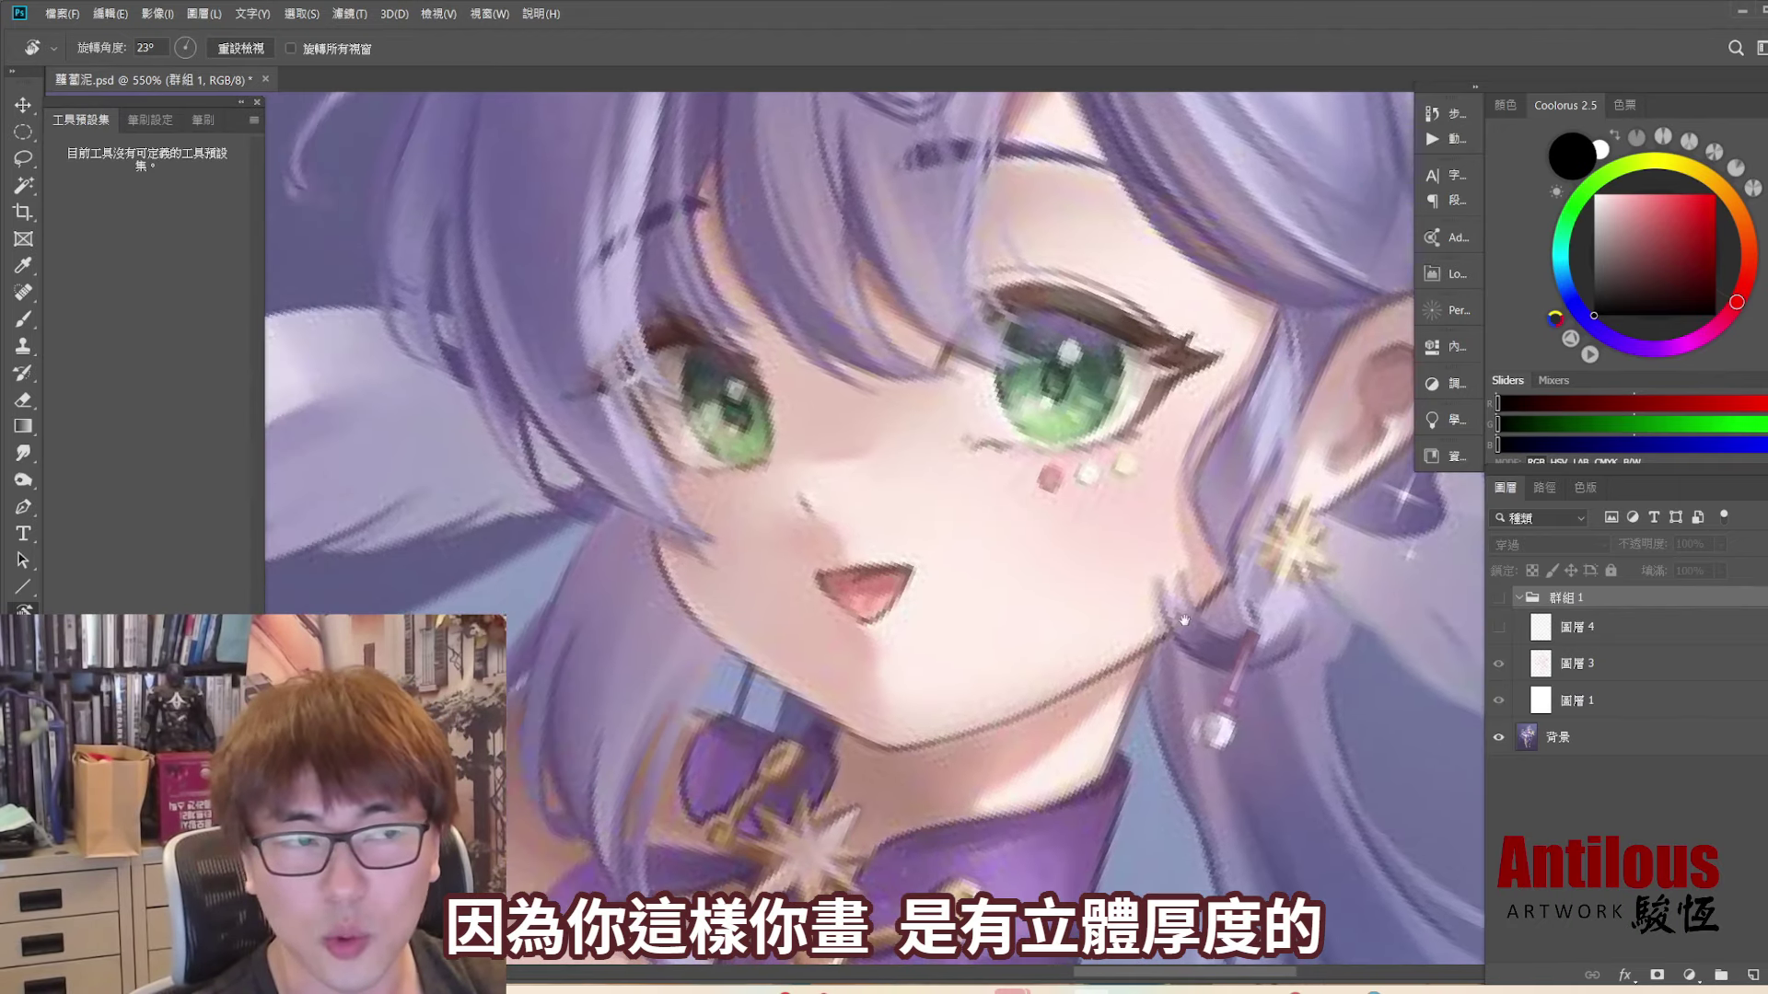
scroll(850, 603, down, 2)
scroll(1040, 612, up, 2)
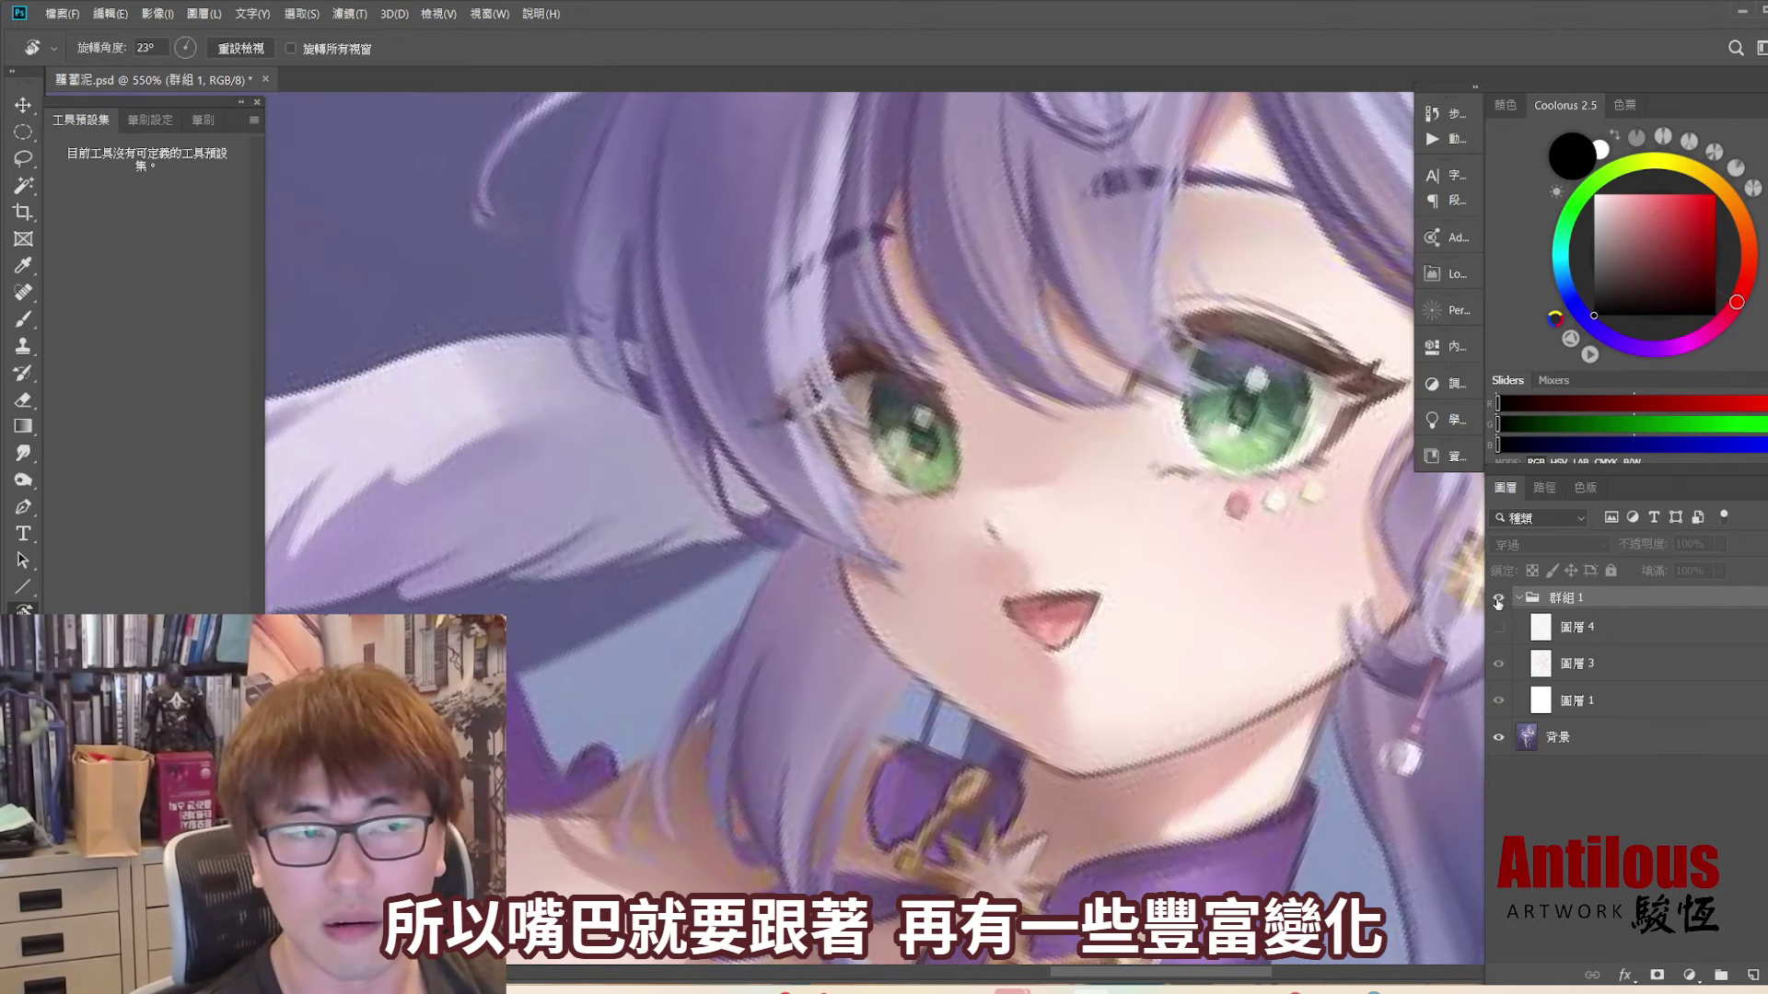
click(1498, 599)
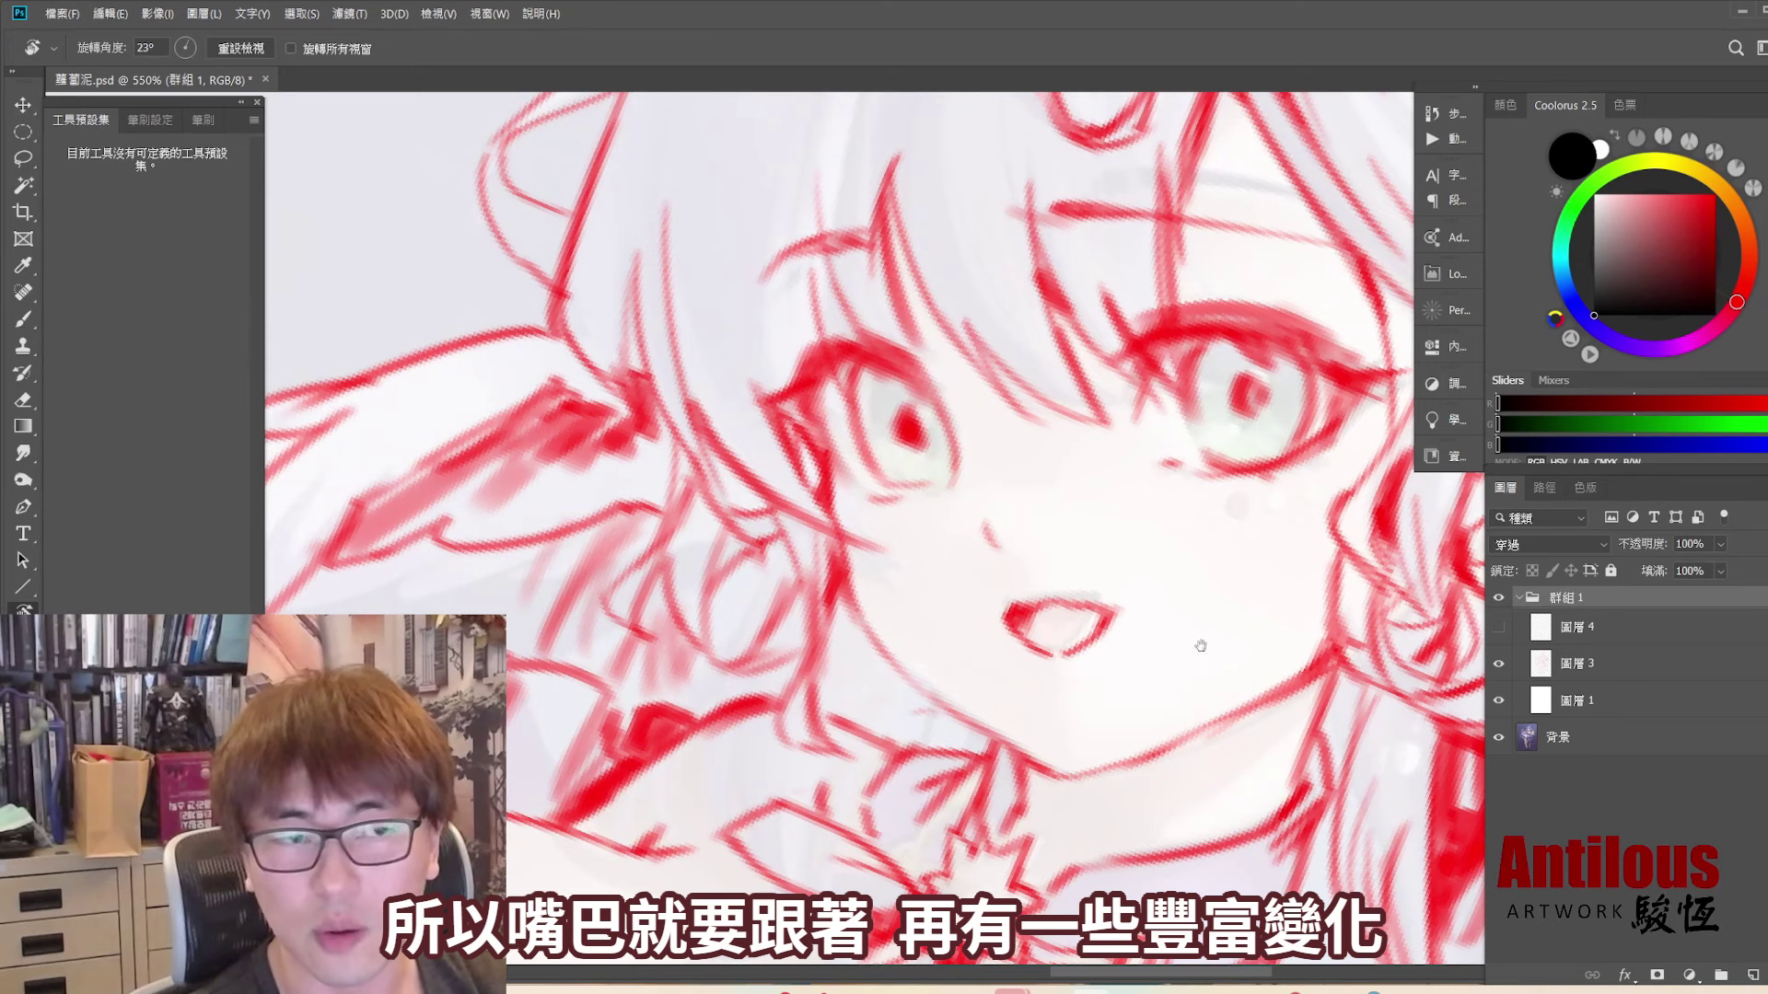
scroll(1194, 652, down, 3)
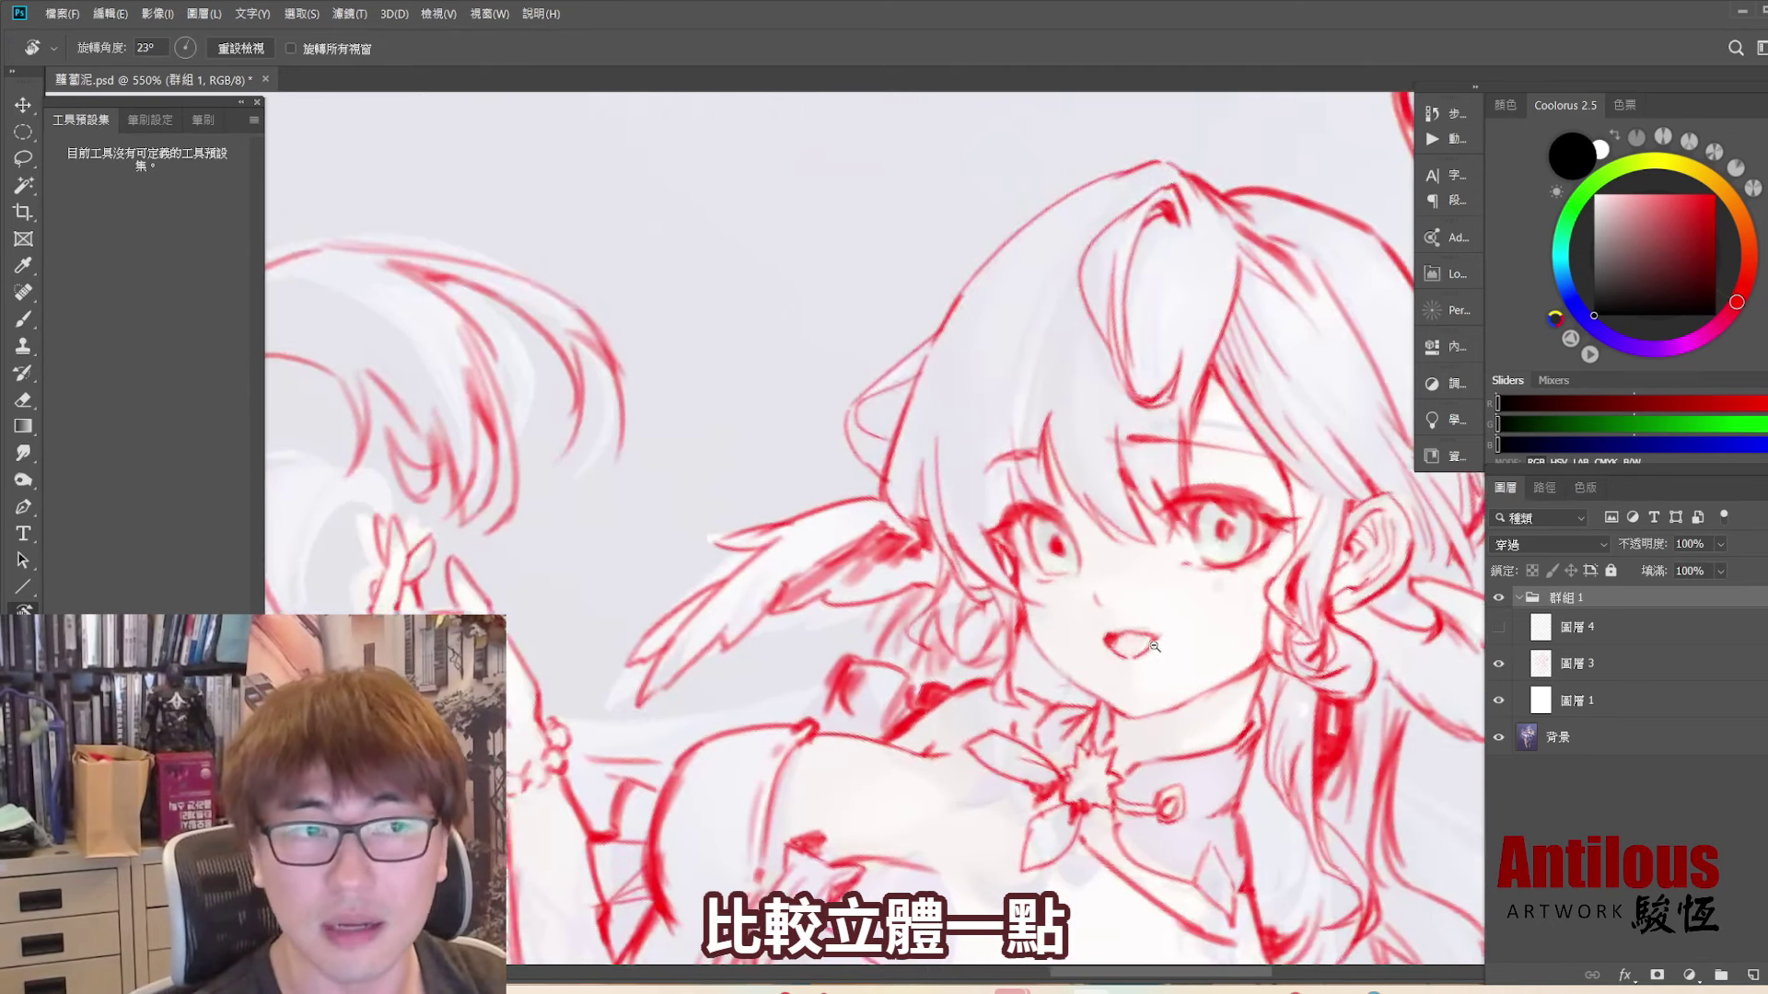
- Pan to the head and loop the undersized ear in blue, then undo the marks
click(1499, 600)
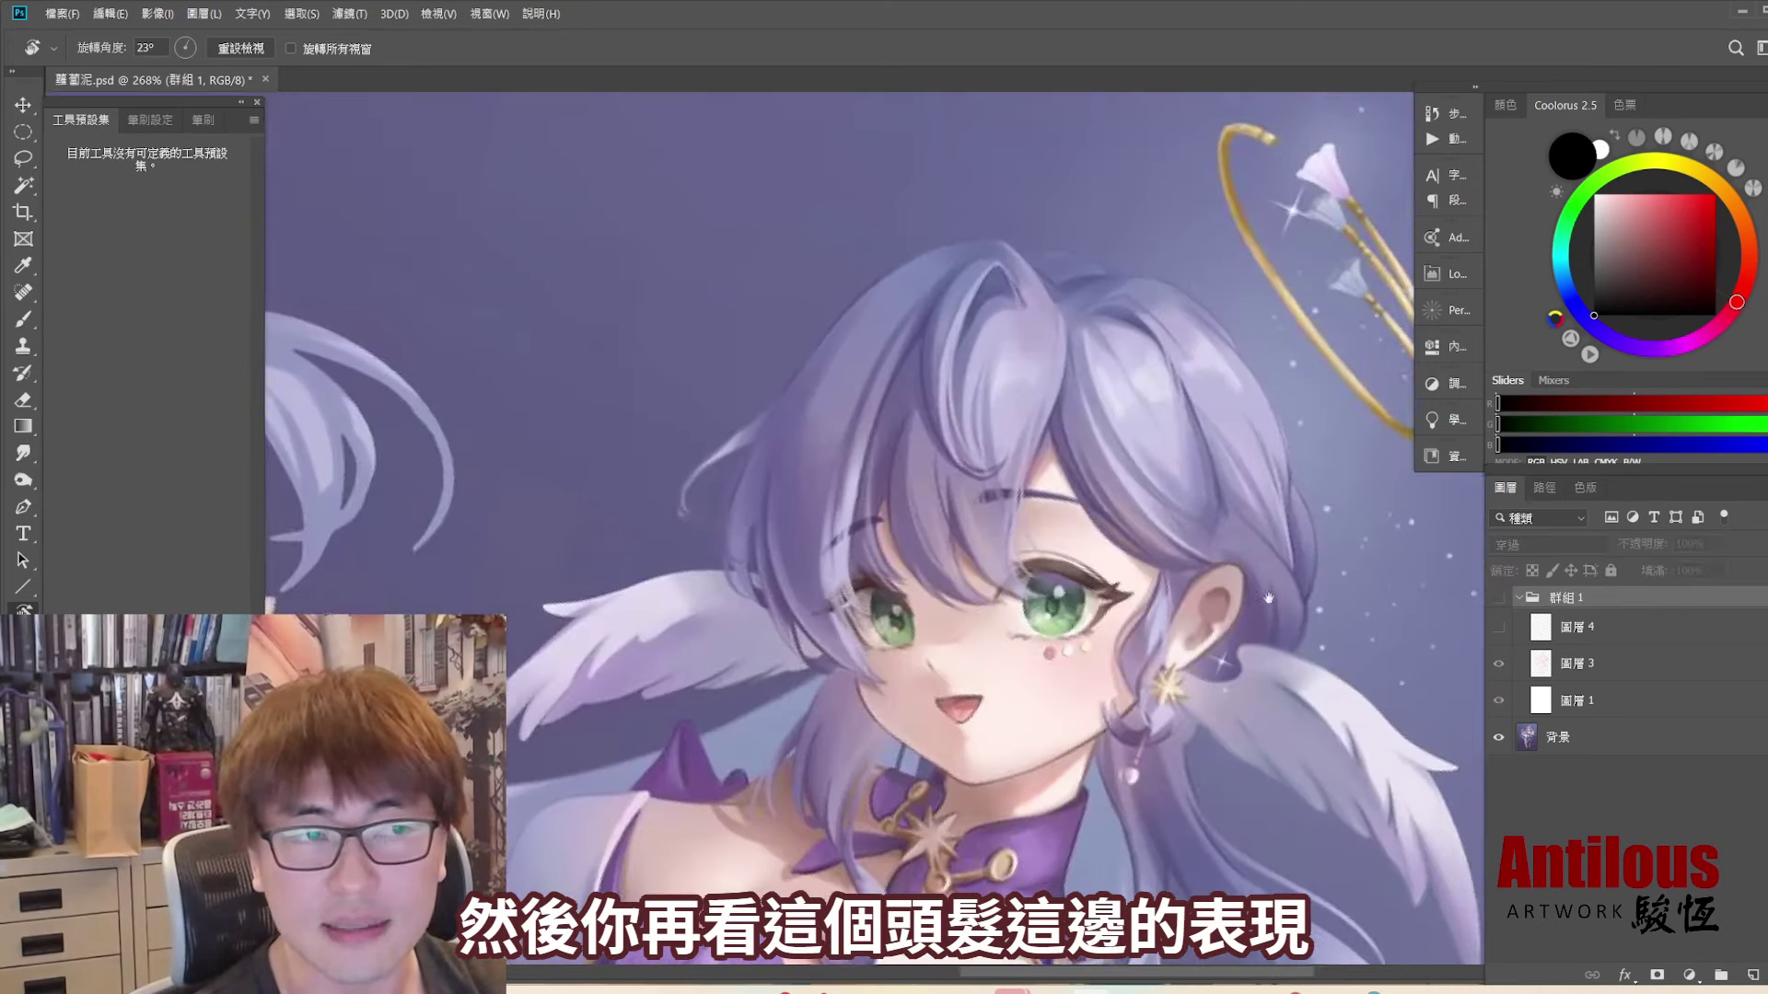
drag(1260, 621, 990, 458)
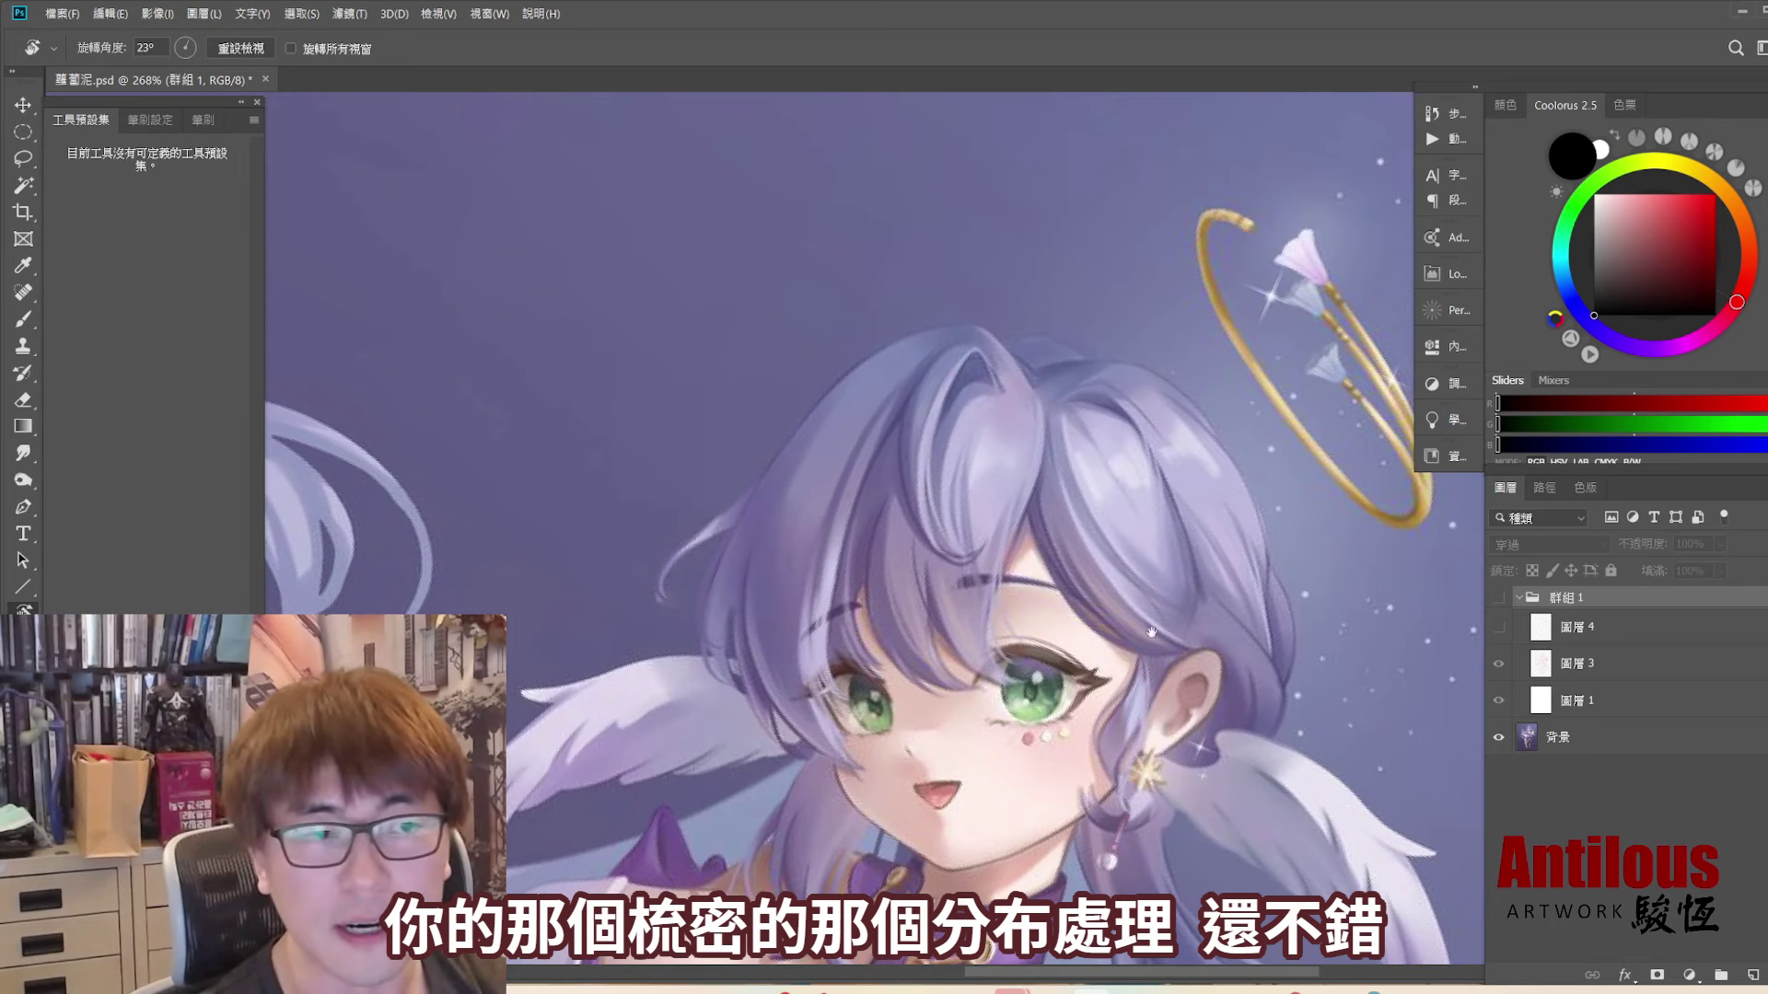
drag(1168, 682, 1113, 655)
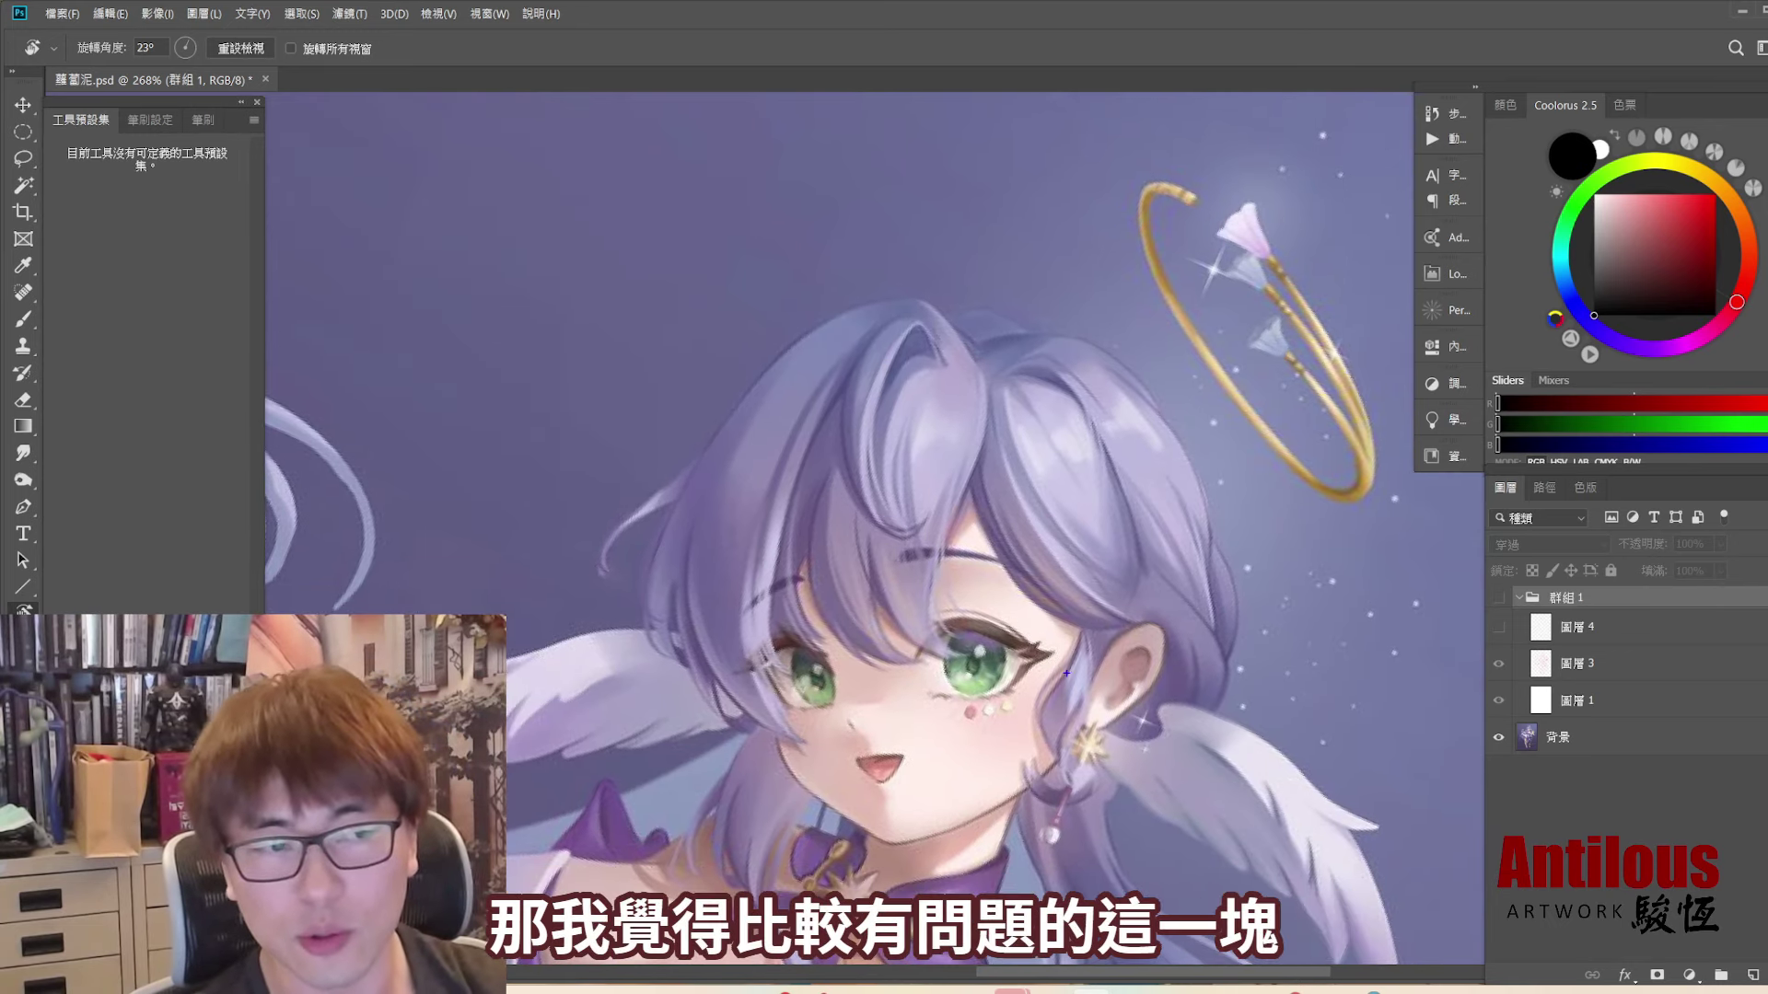
drag(1047, 793, 1098, 766)
key(ctrl+z)
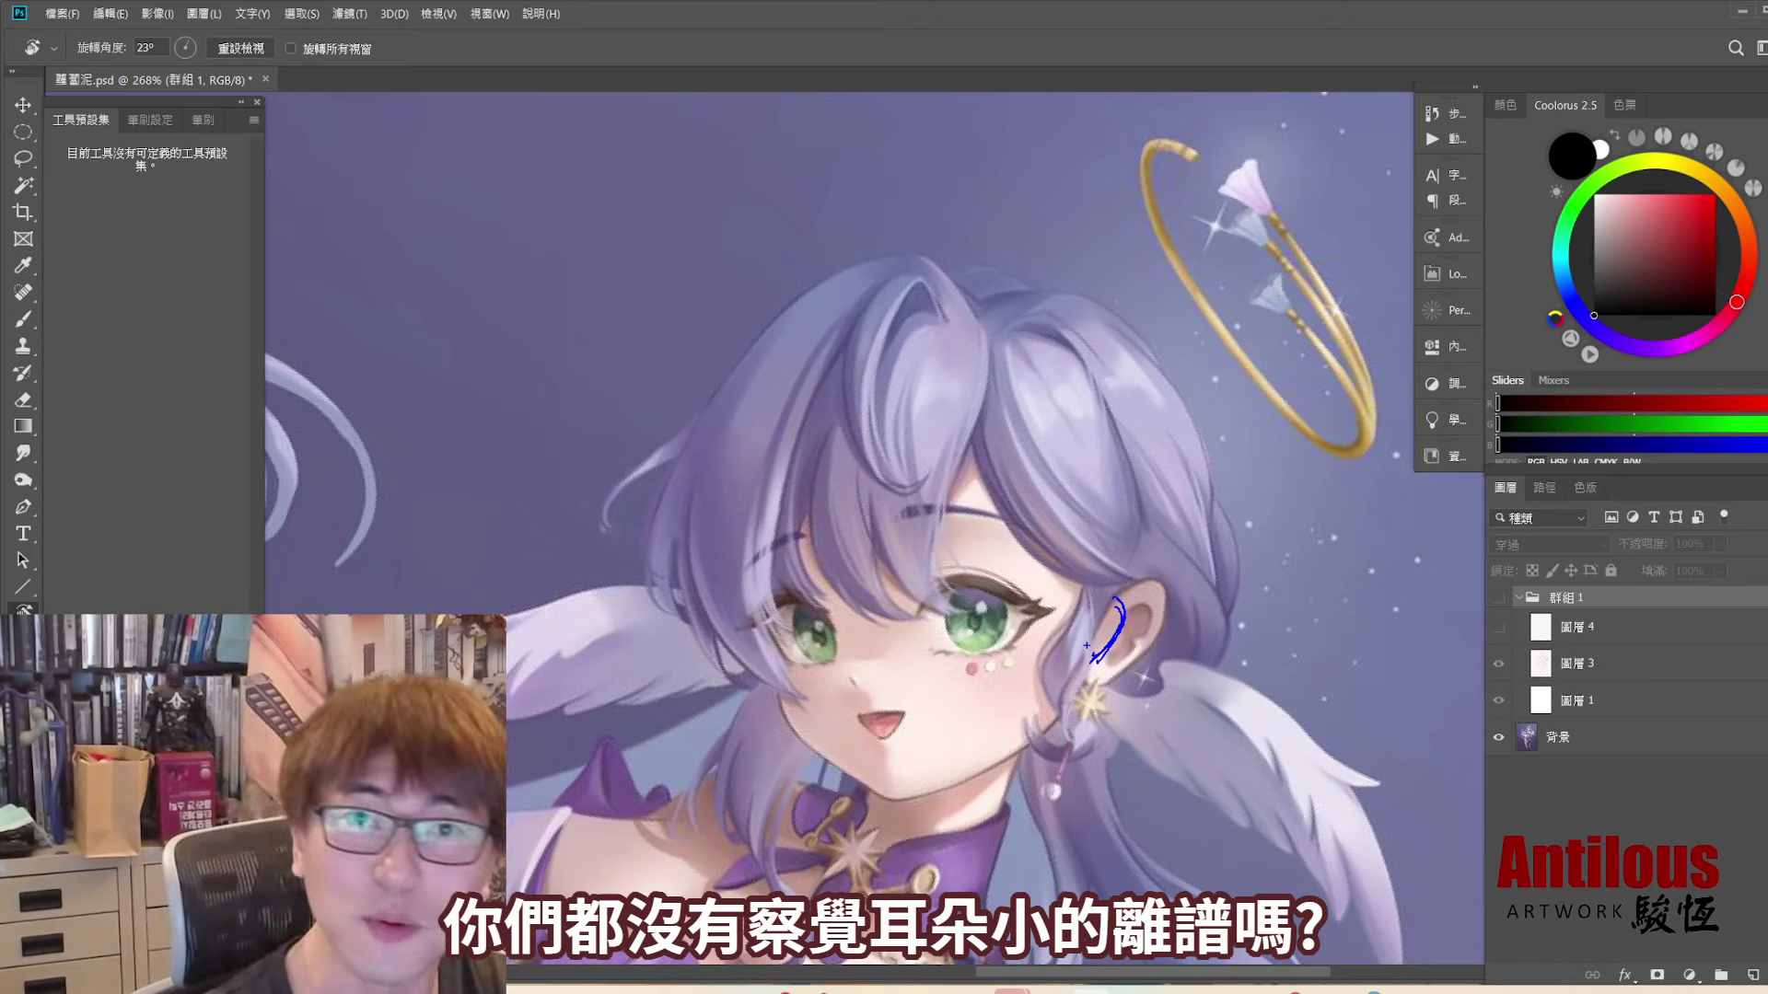
key(ctrl+z)
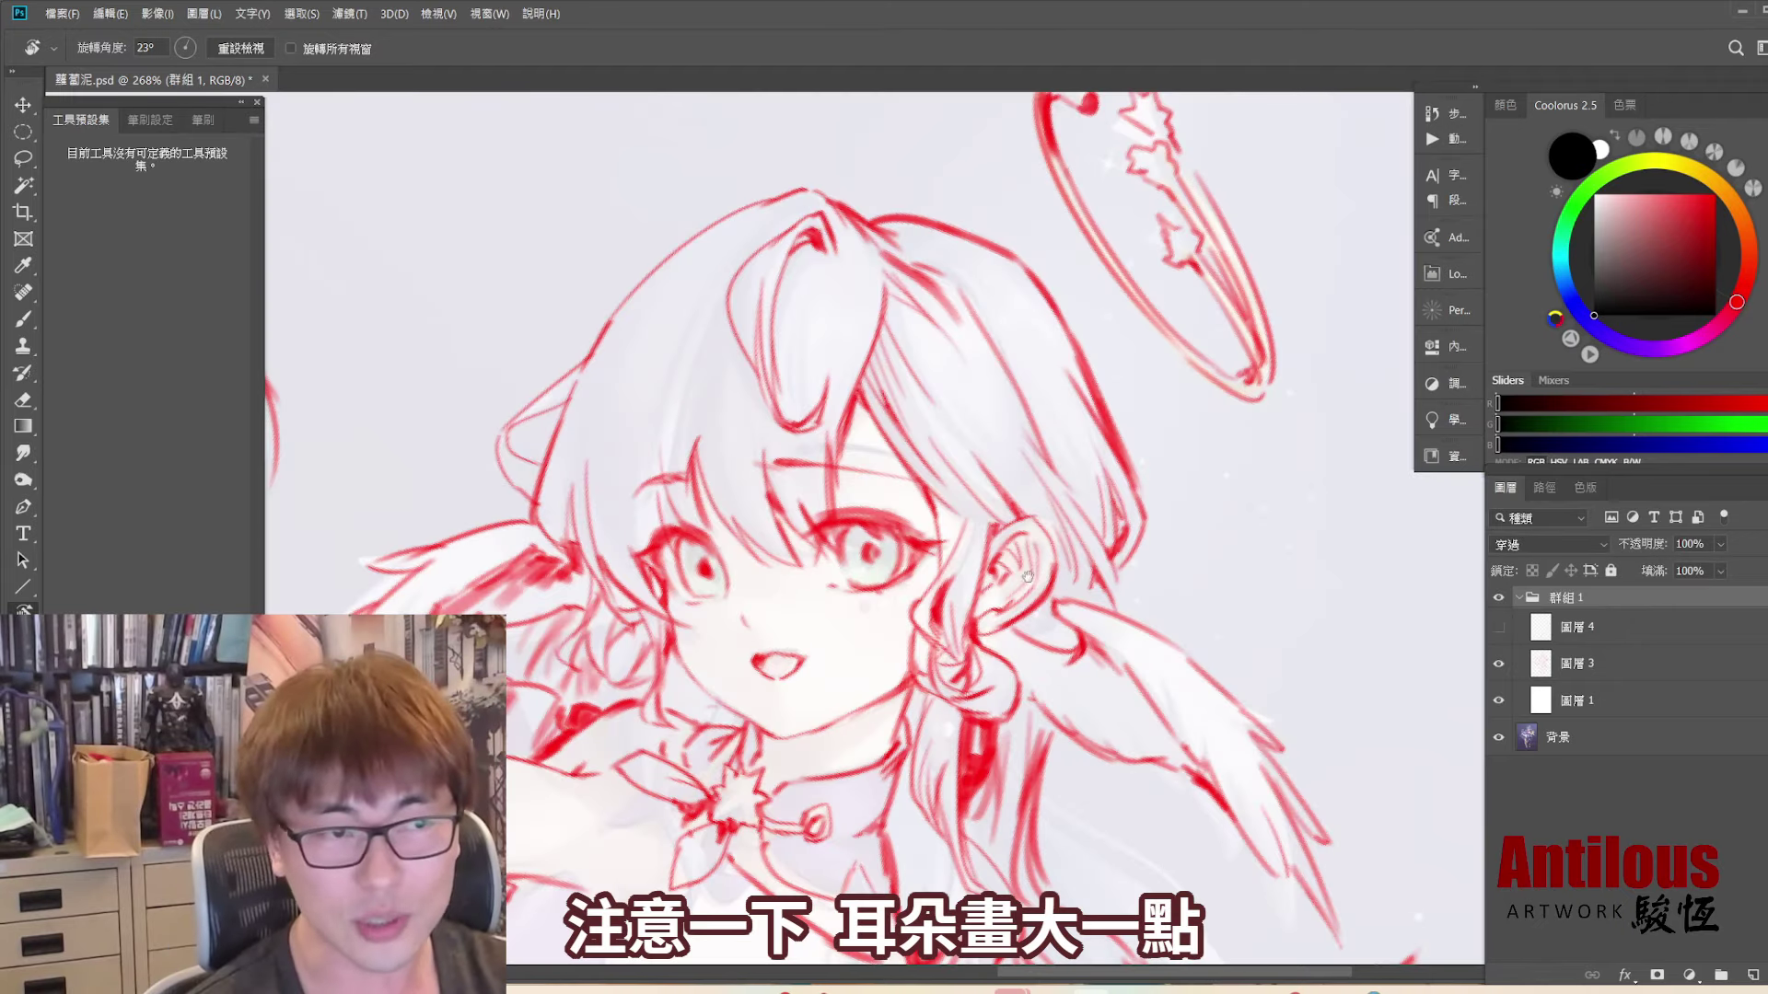
- Compare the ear against the red sketch, zoom in close on it, then zoom back out
click(1498, 597)
click(1497, 597)
mouse_move(1073, 557)
mouse_down()
mouse_move(1185, 576)
mouse_move(1170, 556)
mouse_up()
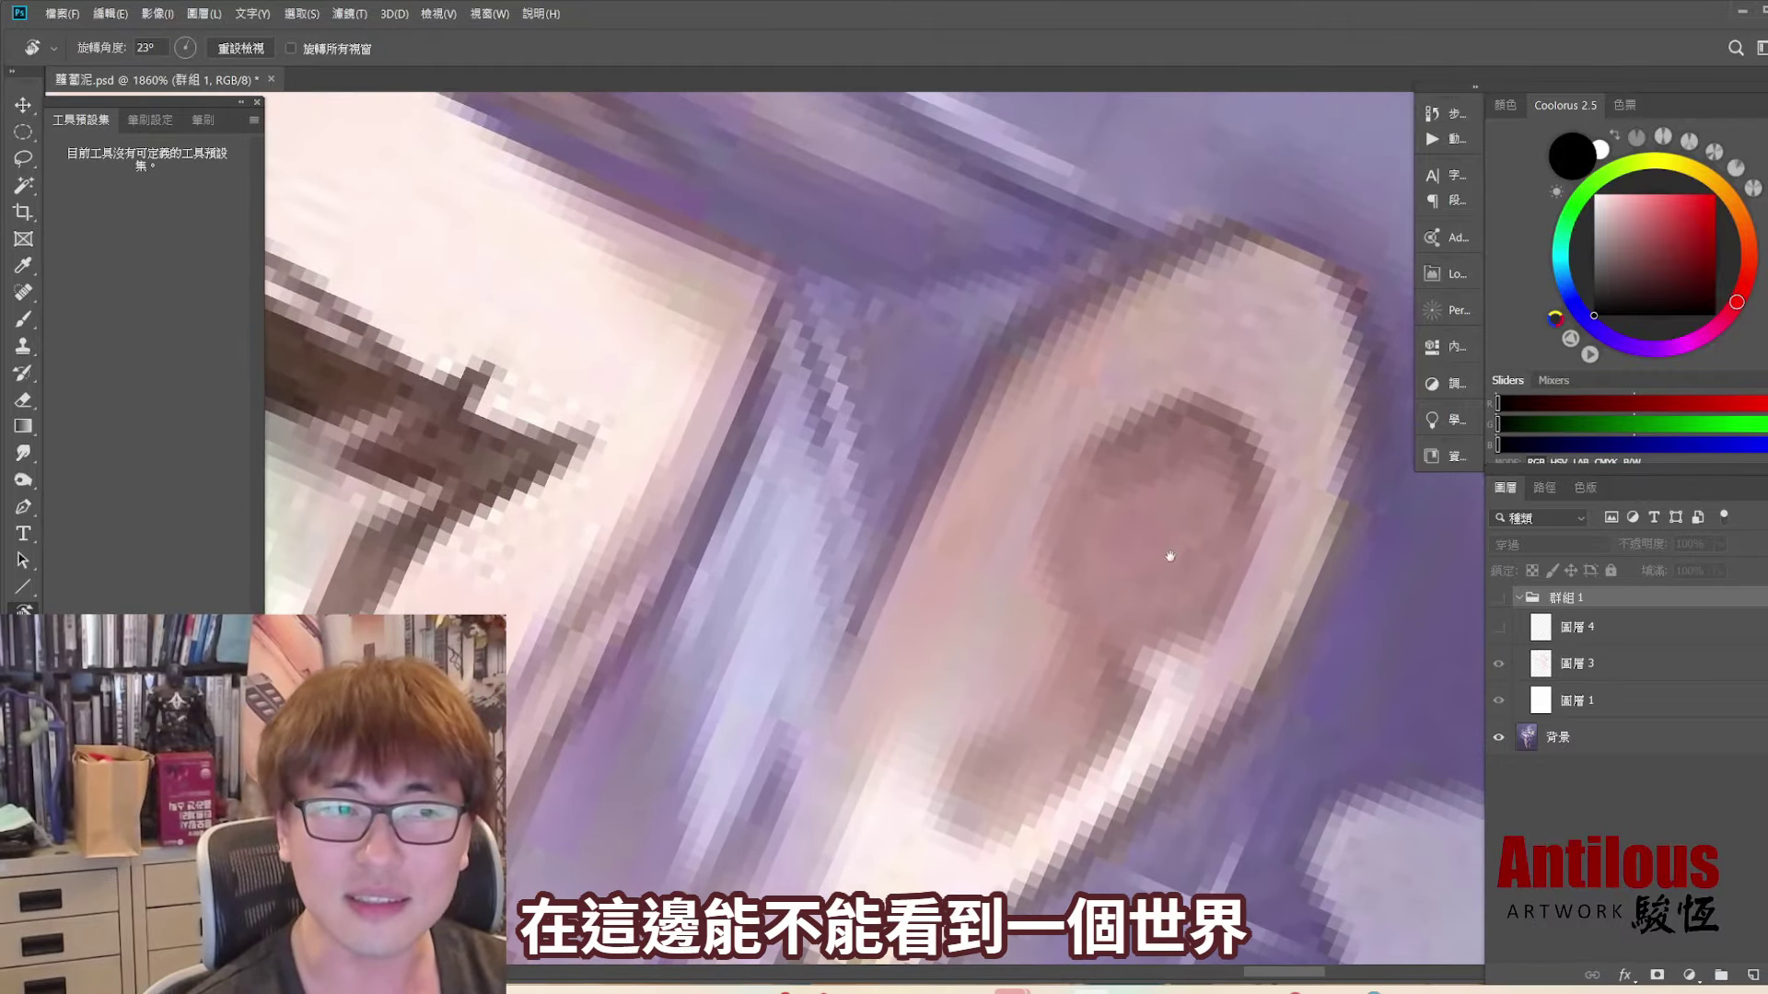
mouse_move(1278, 488)
mouse_down()
mouse_move(1249, 551)
mouse_move(1245, 508)
mouse_up()
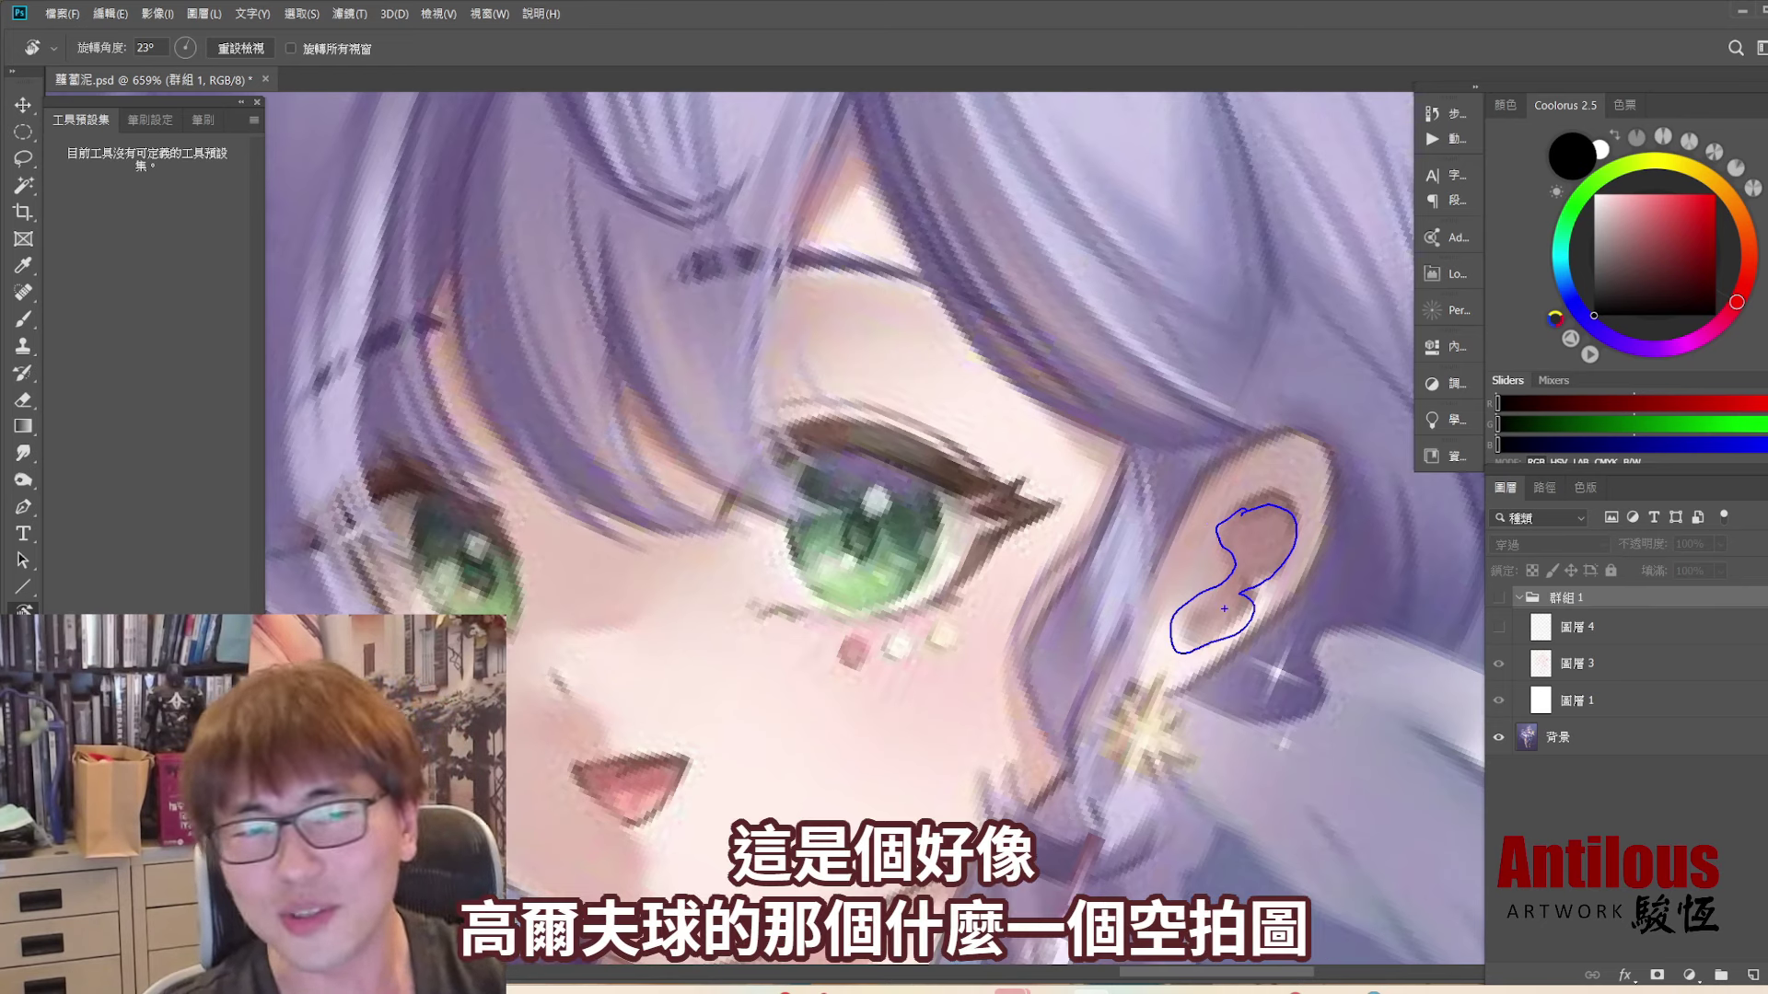
scroll(1224, 608, down, 3)
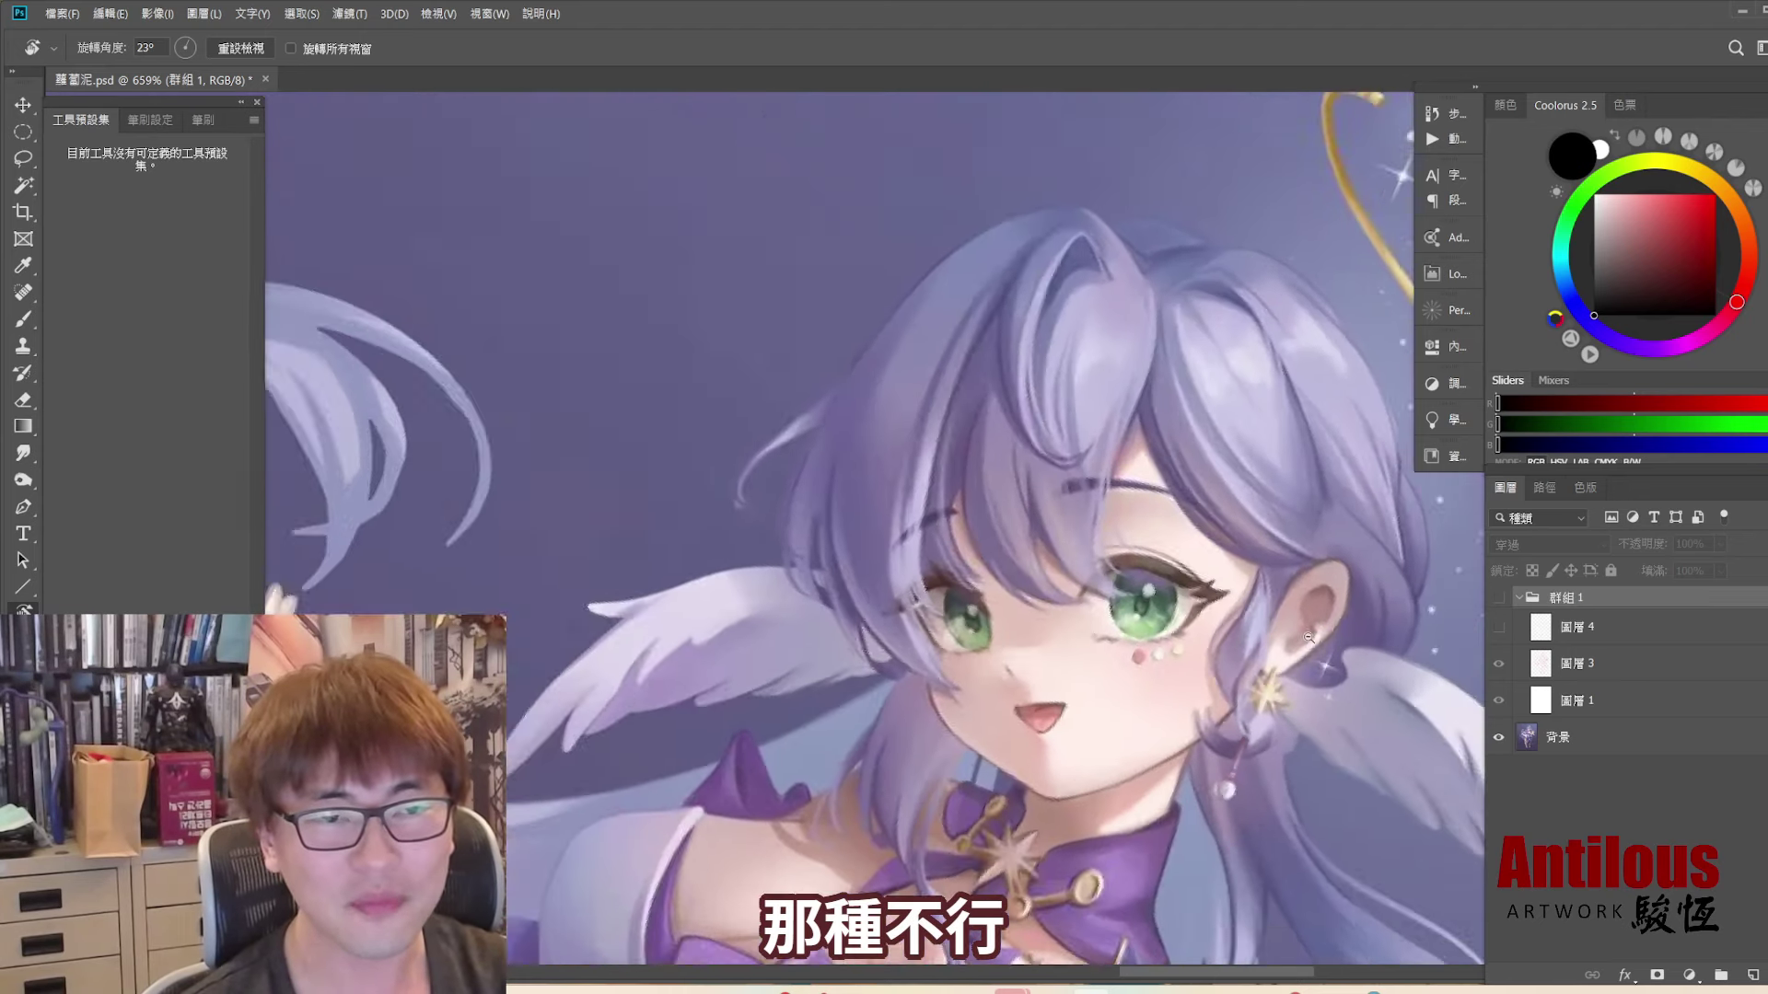
scroll(1296, 669, down, 3)
- Show the red sketch, draw a temporary oval guide around the face, and undo it
drag(1295, 669, 1257, 589)
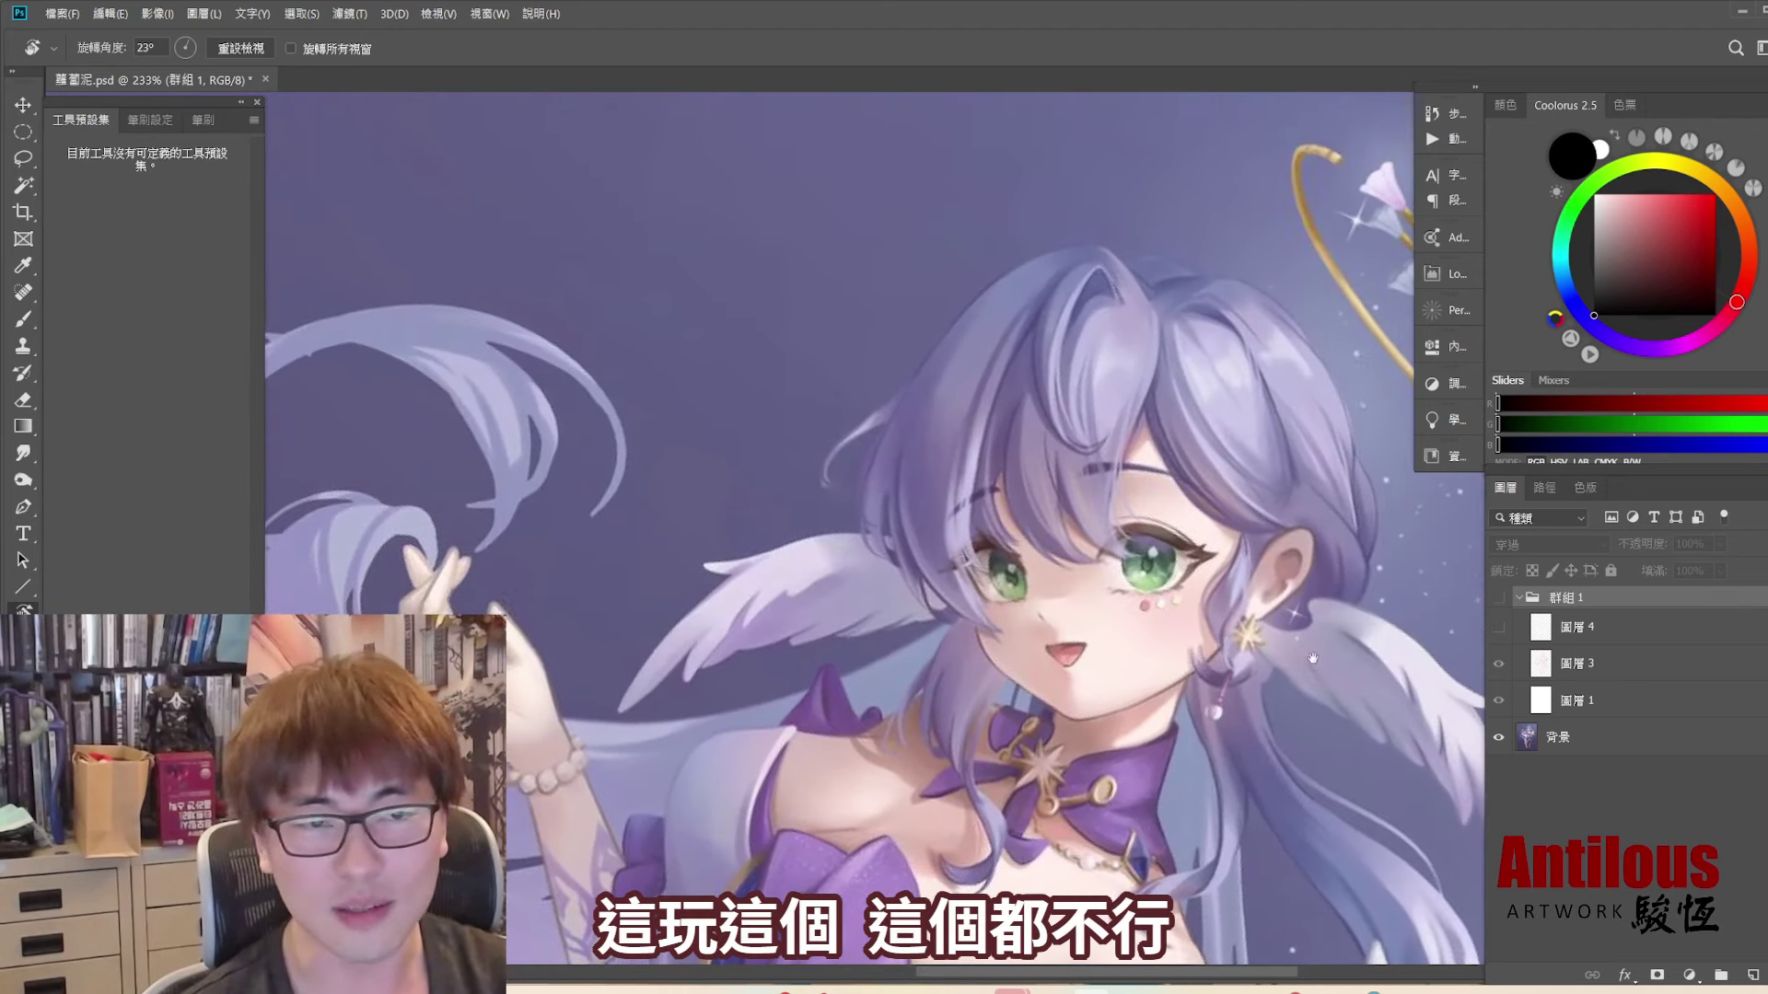
key(ctrl+comma)
drag(1326, 642, 1206, 548)
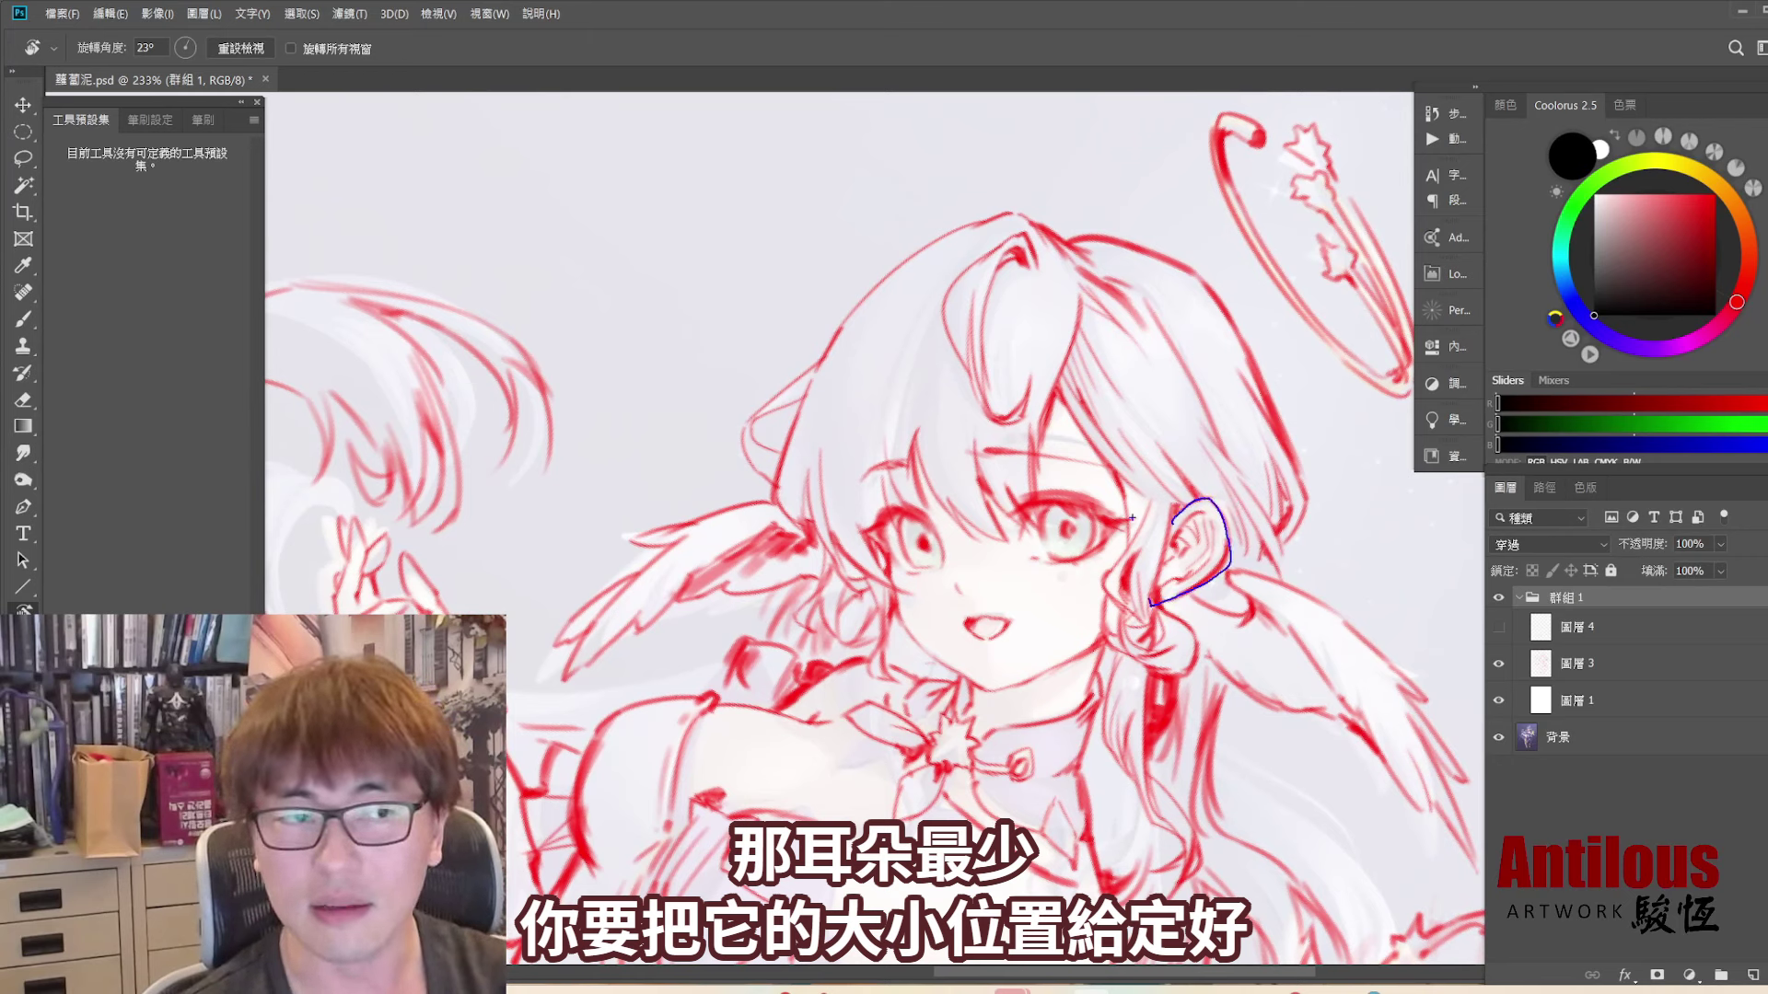
mouse_move(964, 735)
mouse_down()
mouse_move(782, 561)
mouse_move(1068, 727)
mouse_up()
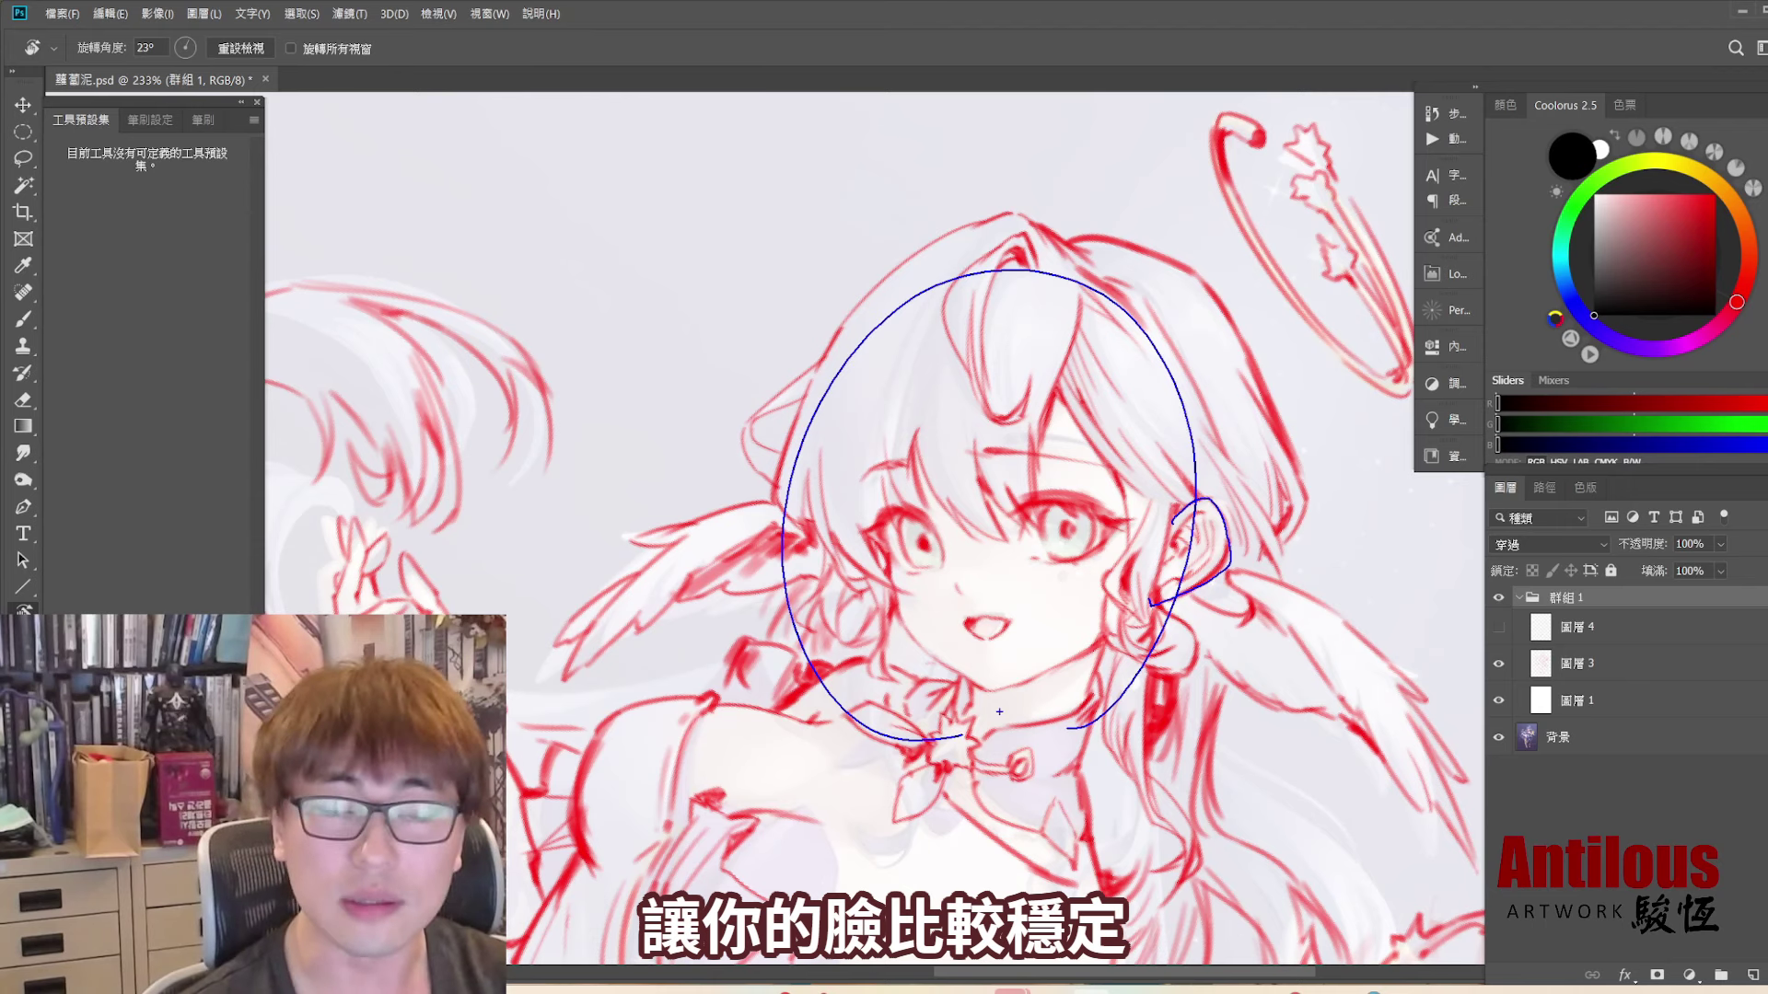
key(ctrl+z)
scroll(1308, 673, down, 2)
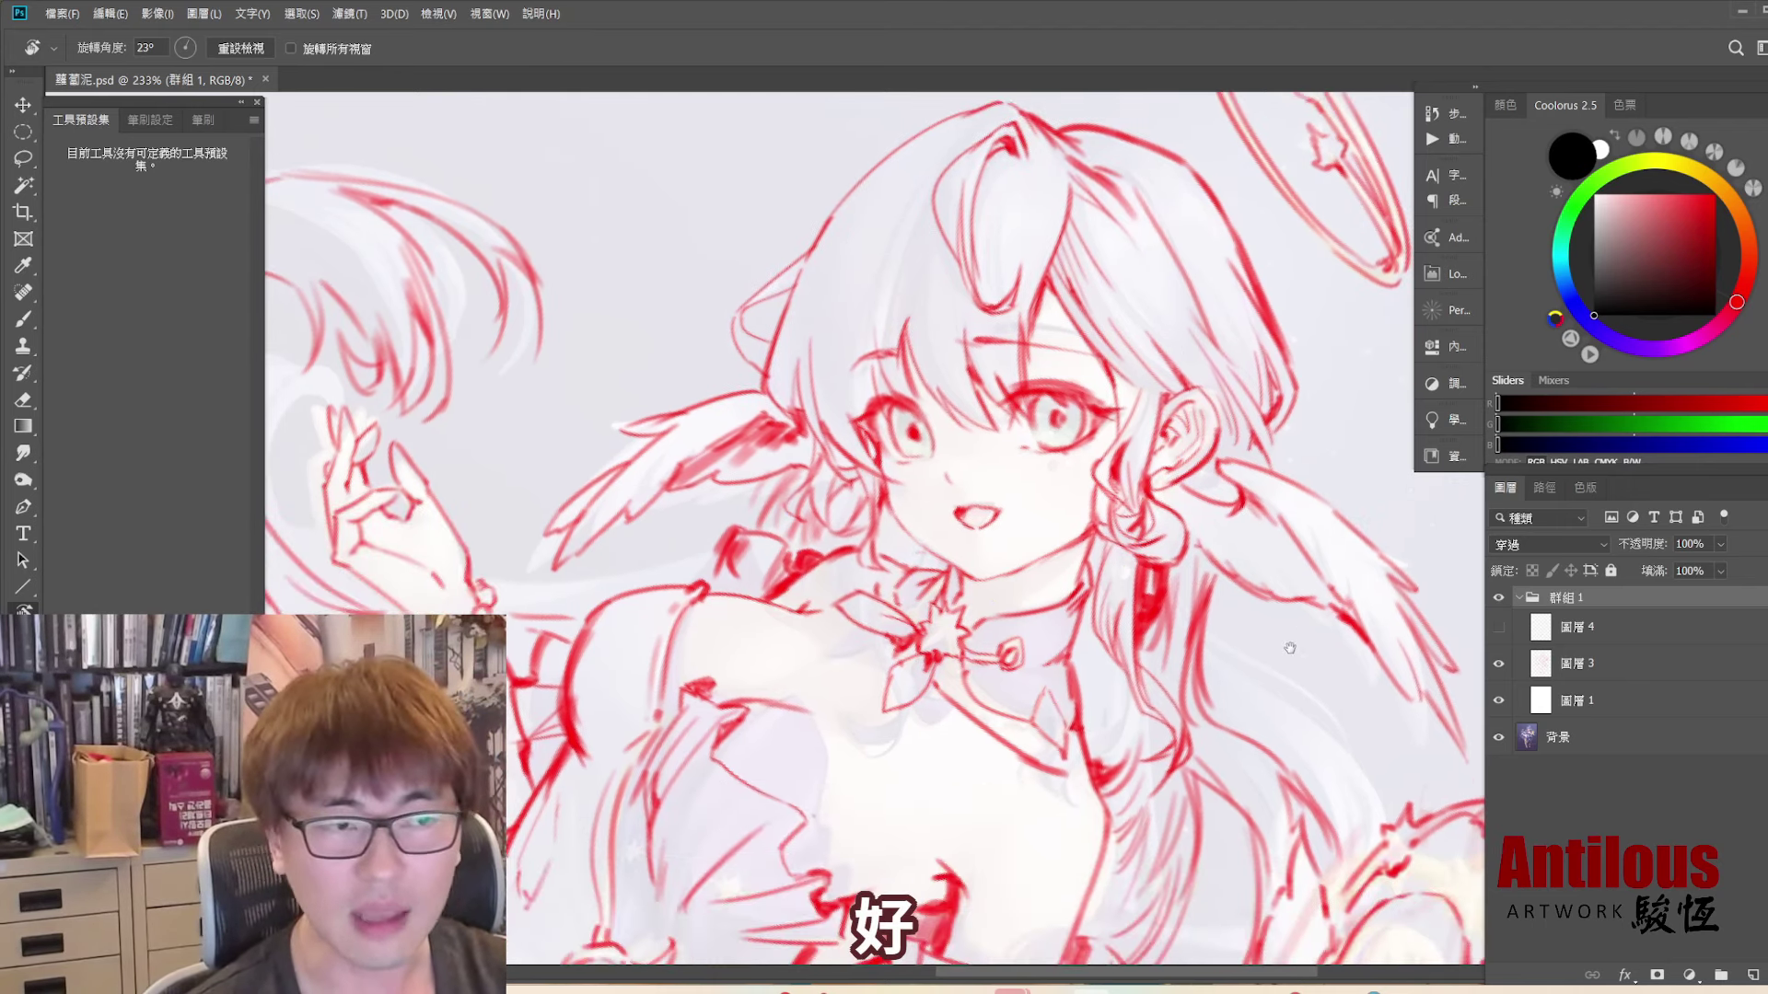
scroll(1289, 653, down, 2)
click(1498, 628)
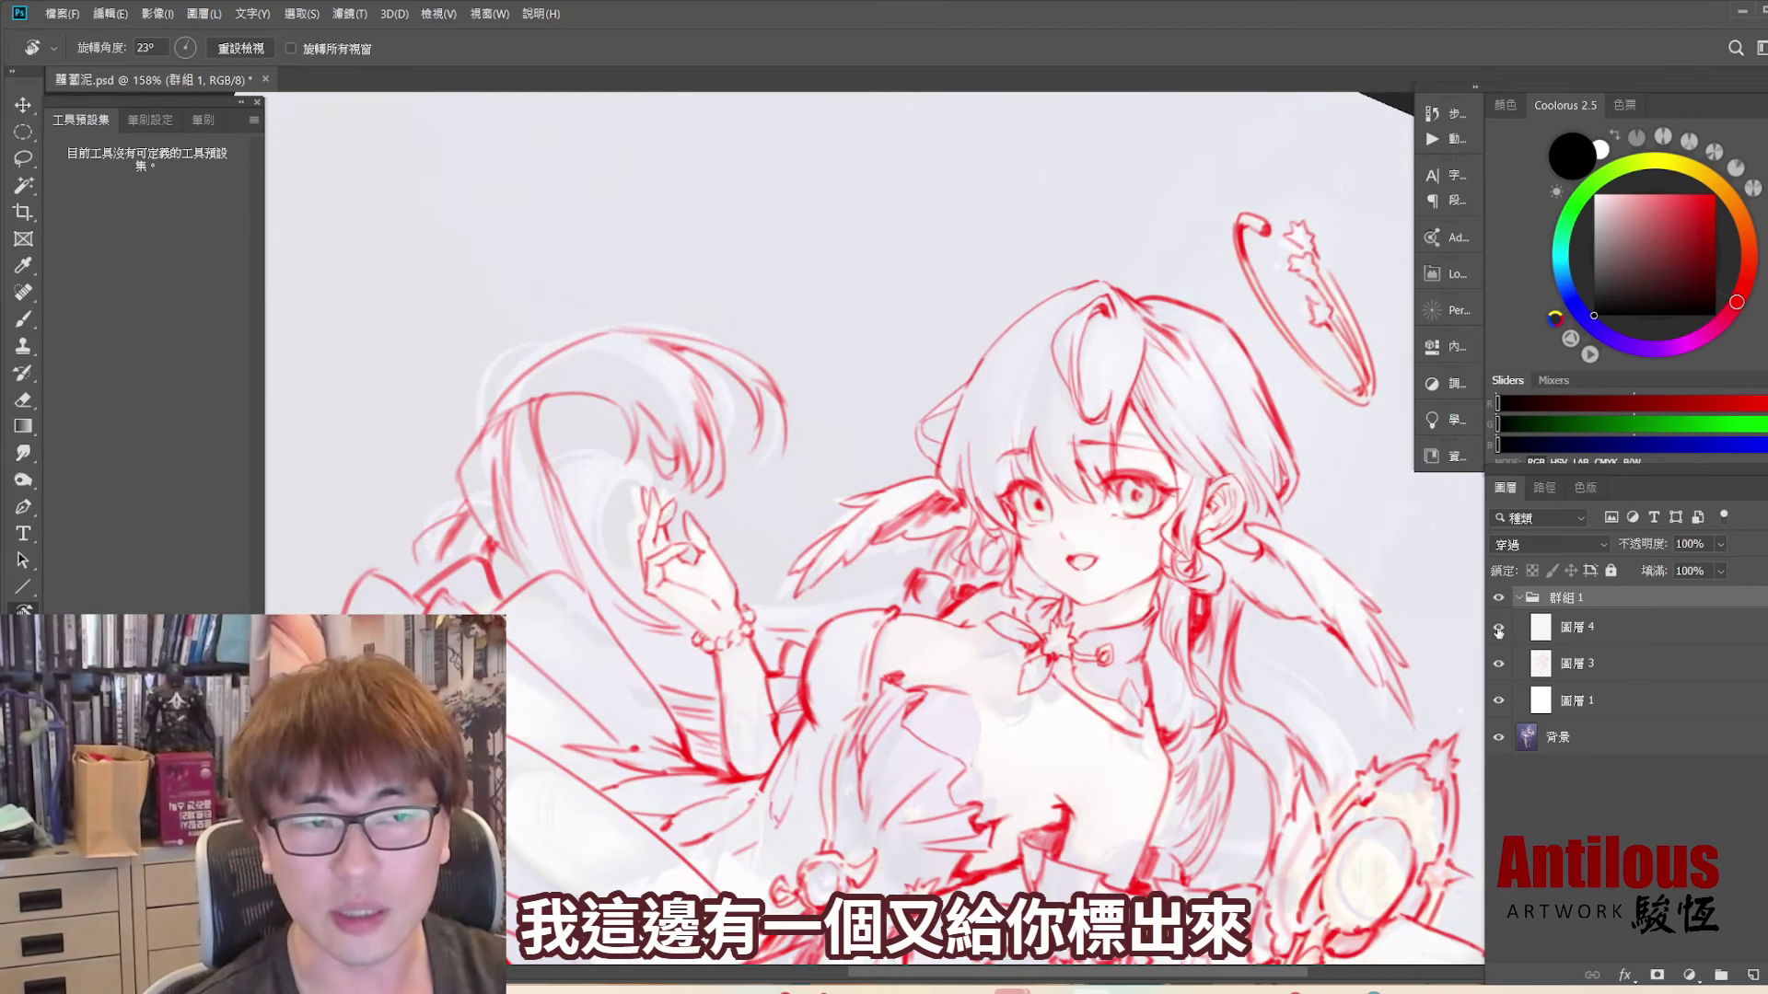
scroll(1087, 467, up, 1)
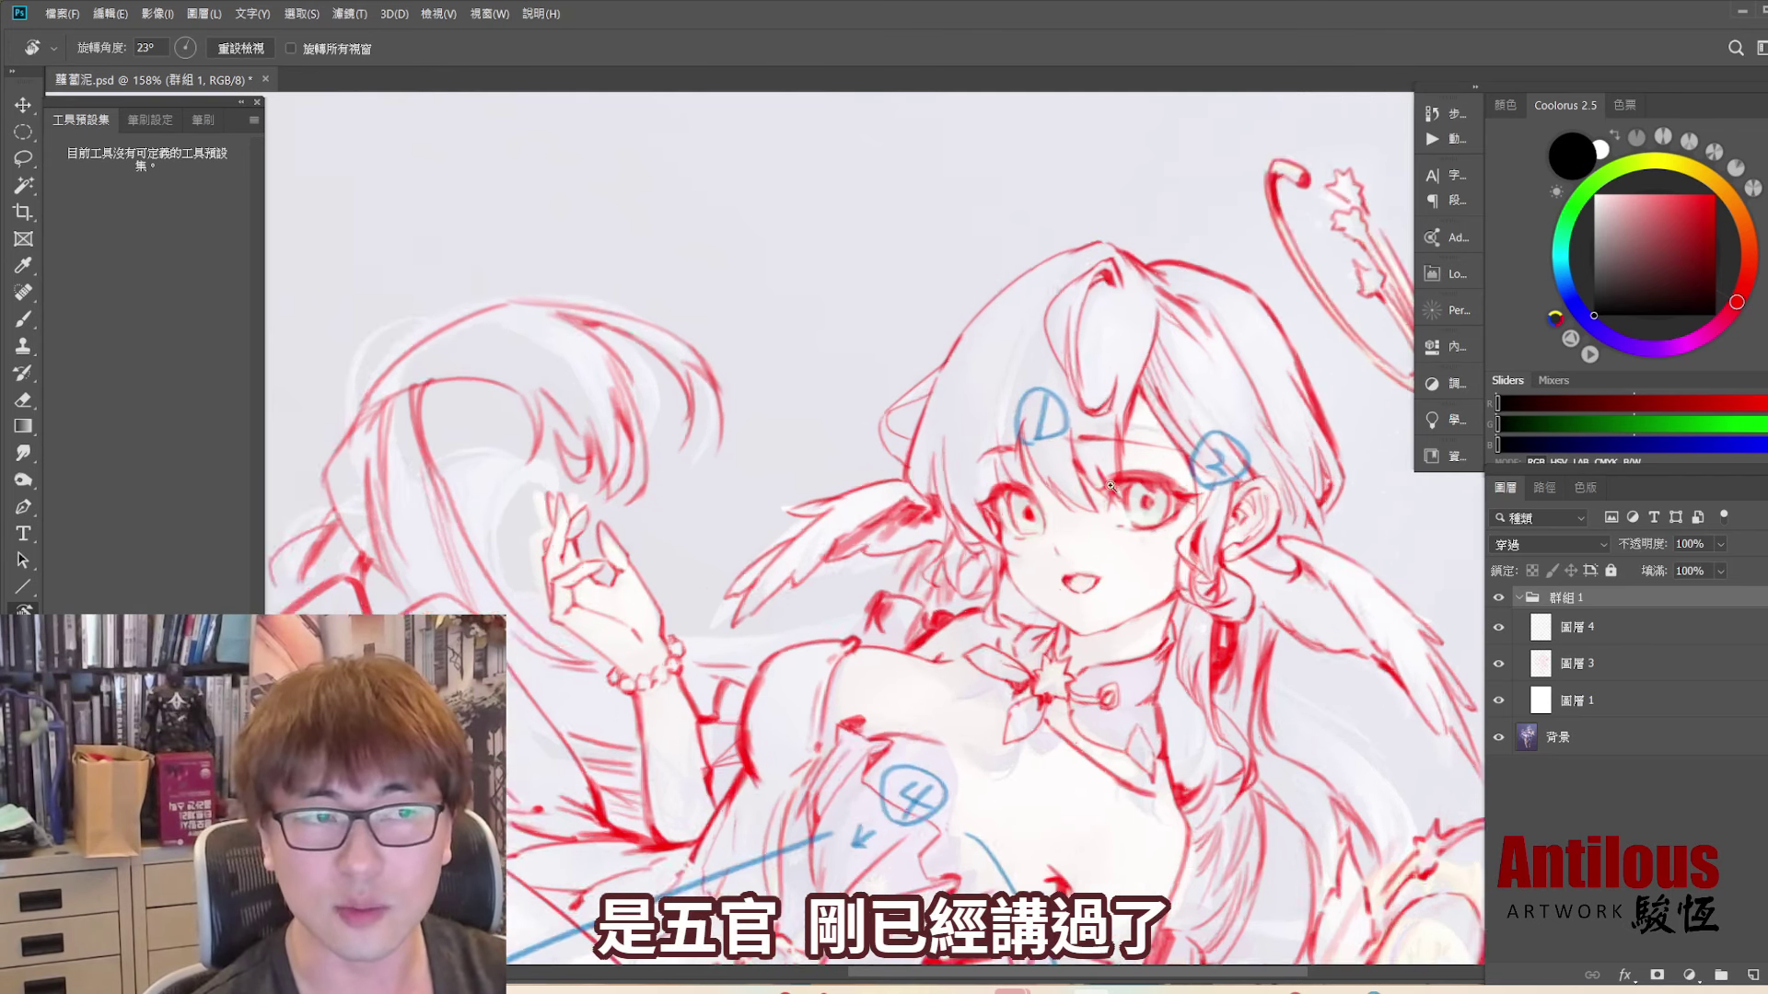
scroll(1088, 467, up, 1)
mouse_move(921, 543)
mouse_down()
mouse_move(1082, 686)
mouse_move(1216, 681)
mouse_up()
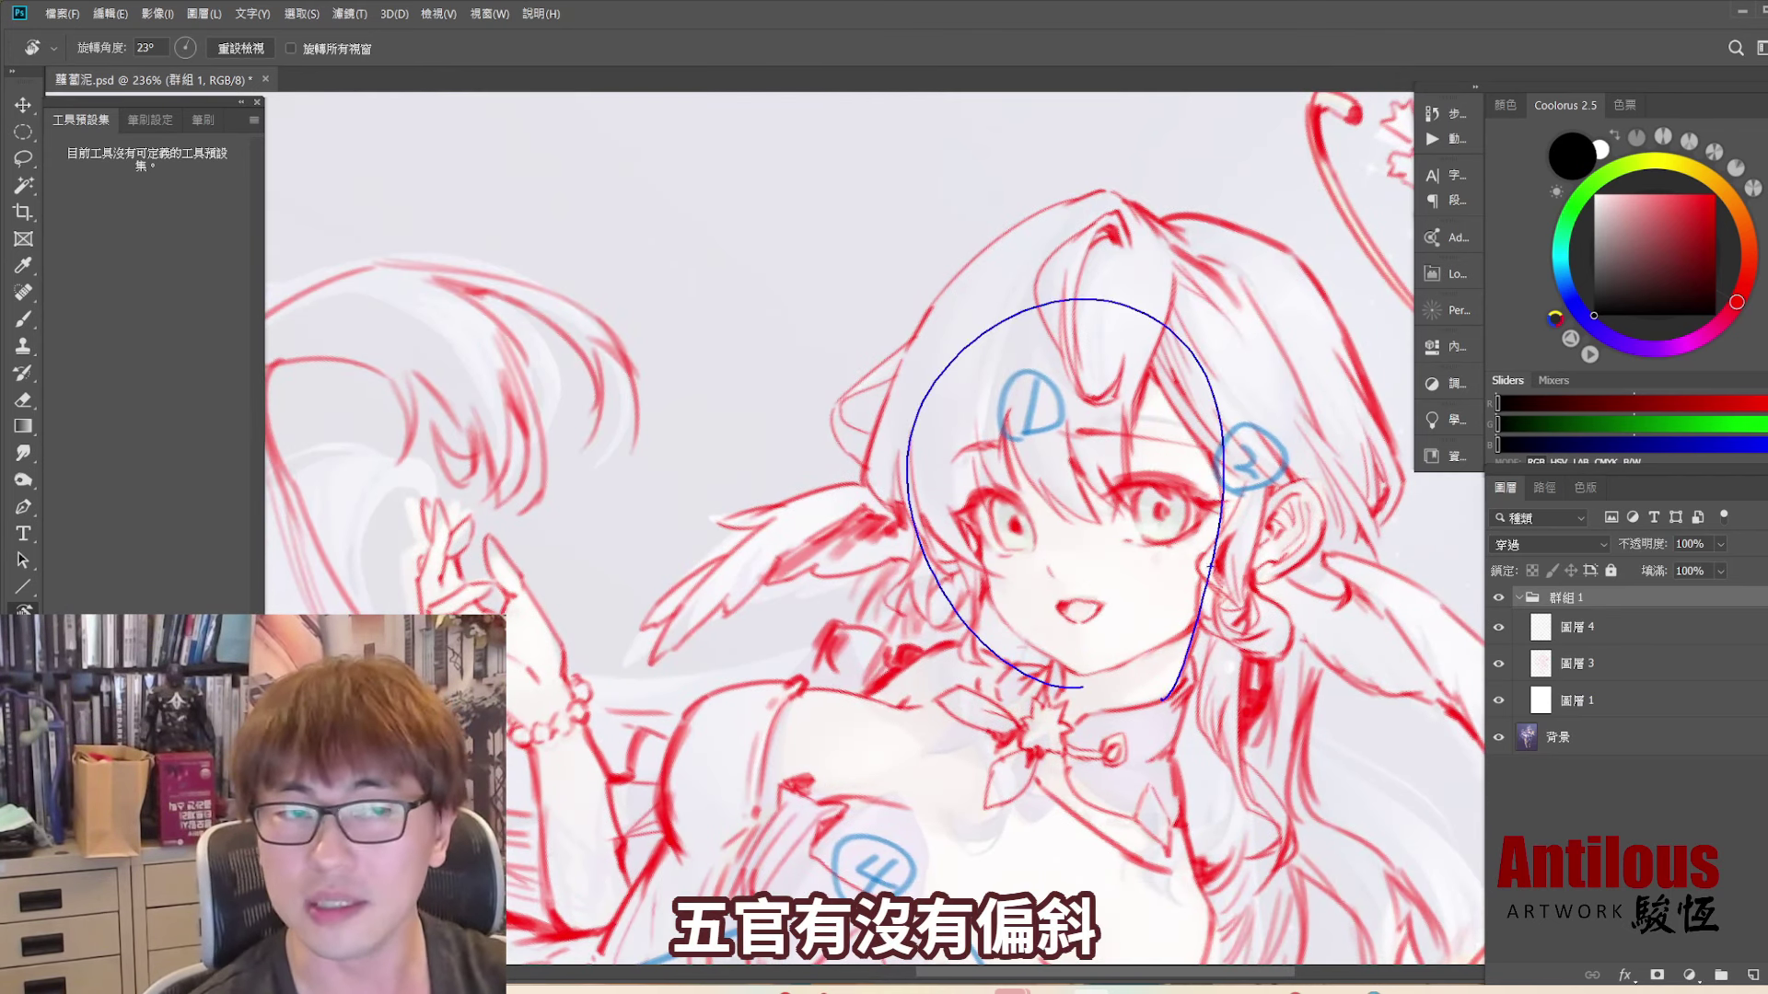
key(ctrl+z)
key(ctrl+z)
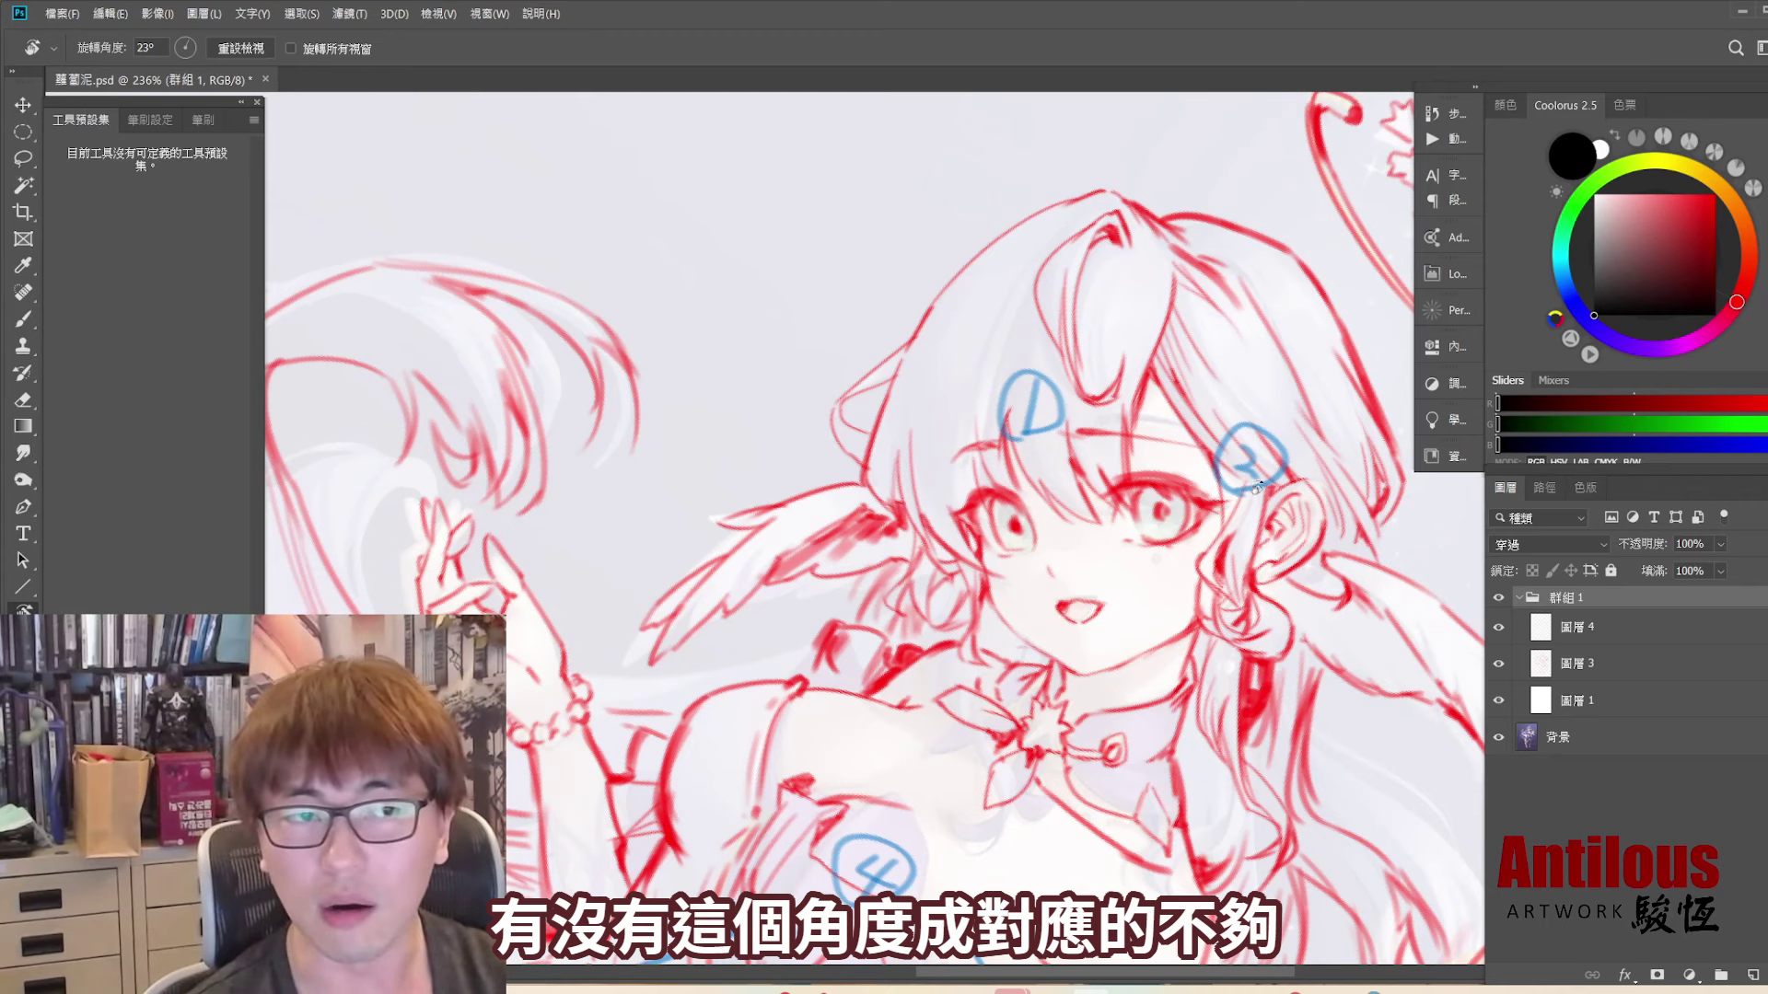
drag(1192, 656, 1196, 695)
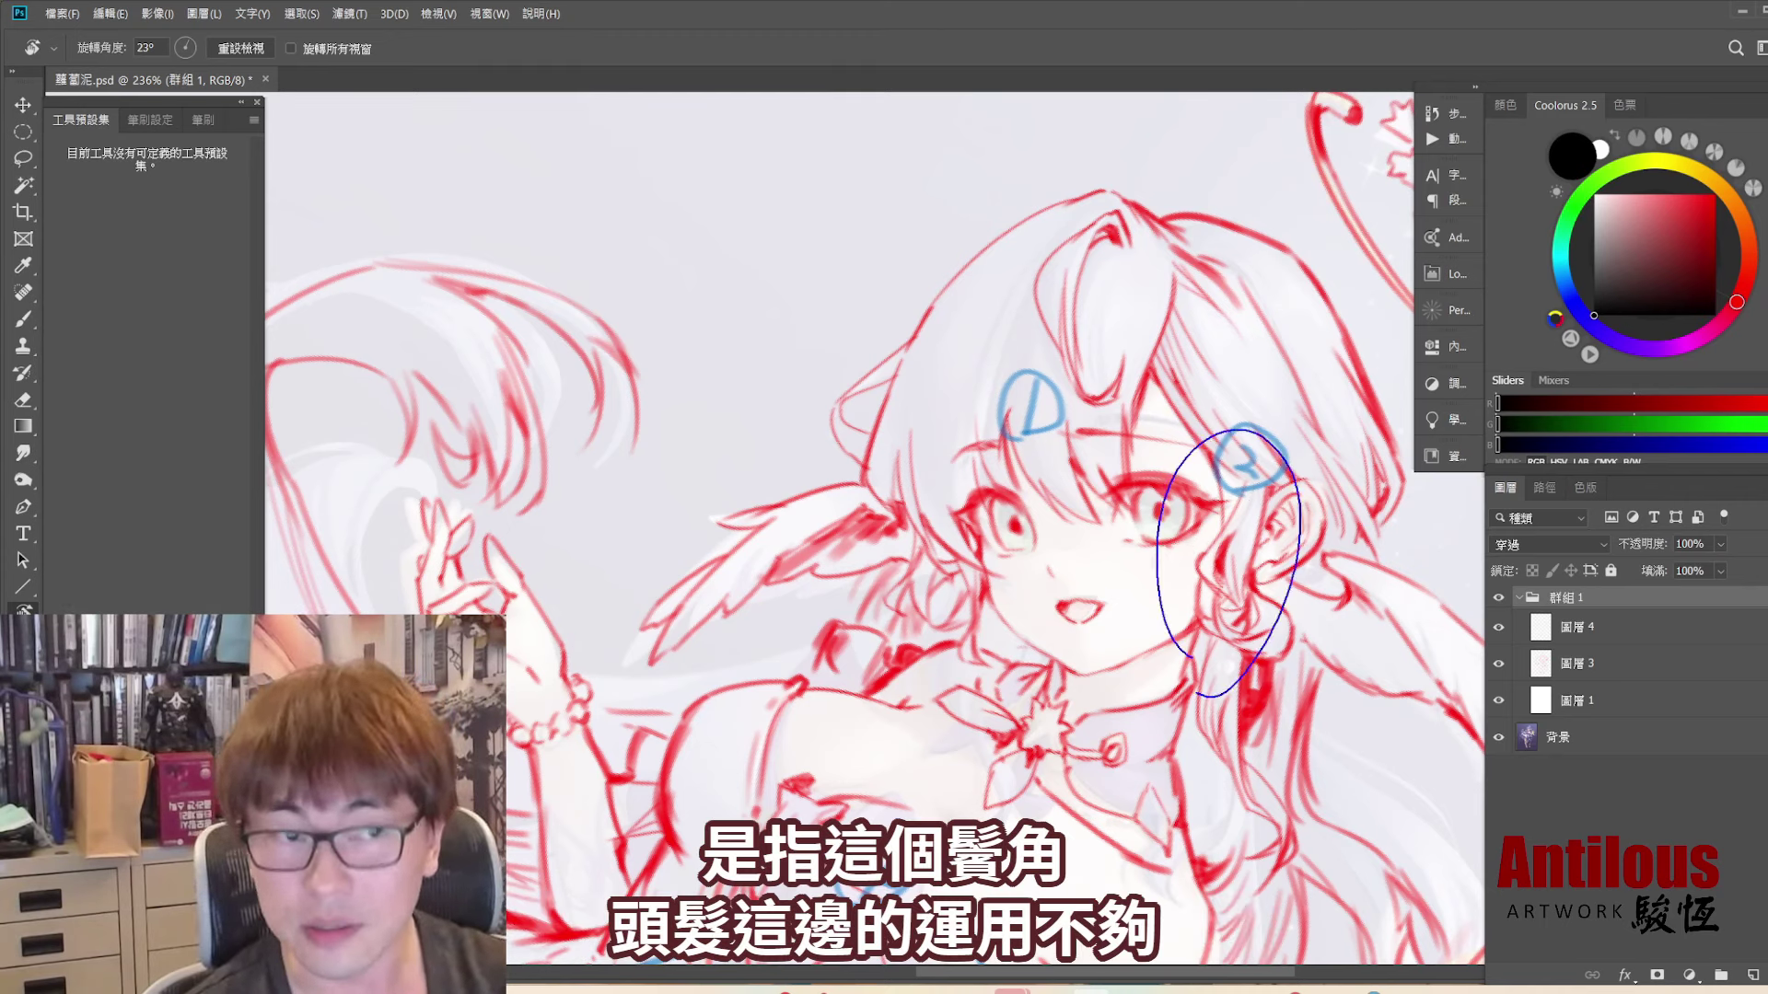
key(ctrl+z)
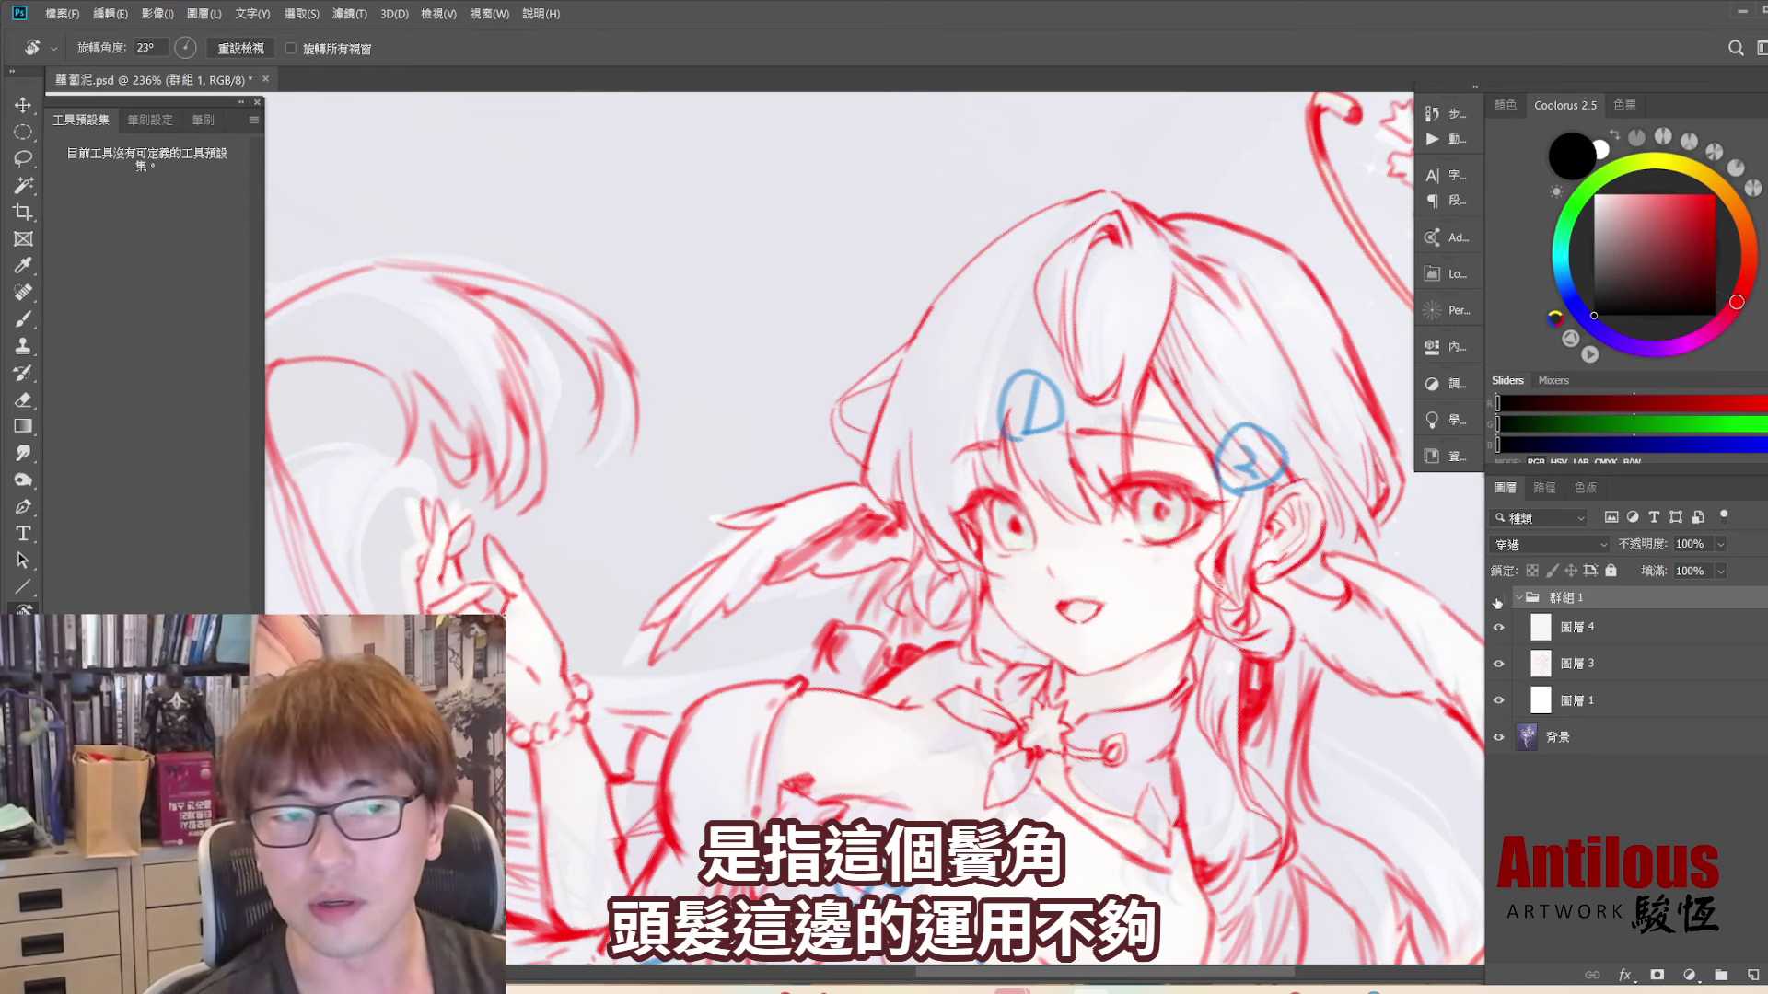
key(ctrl+comma)
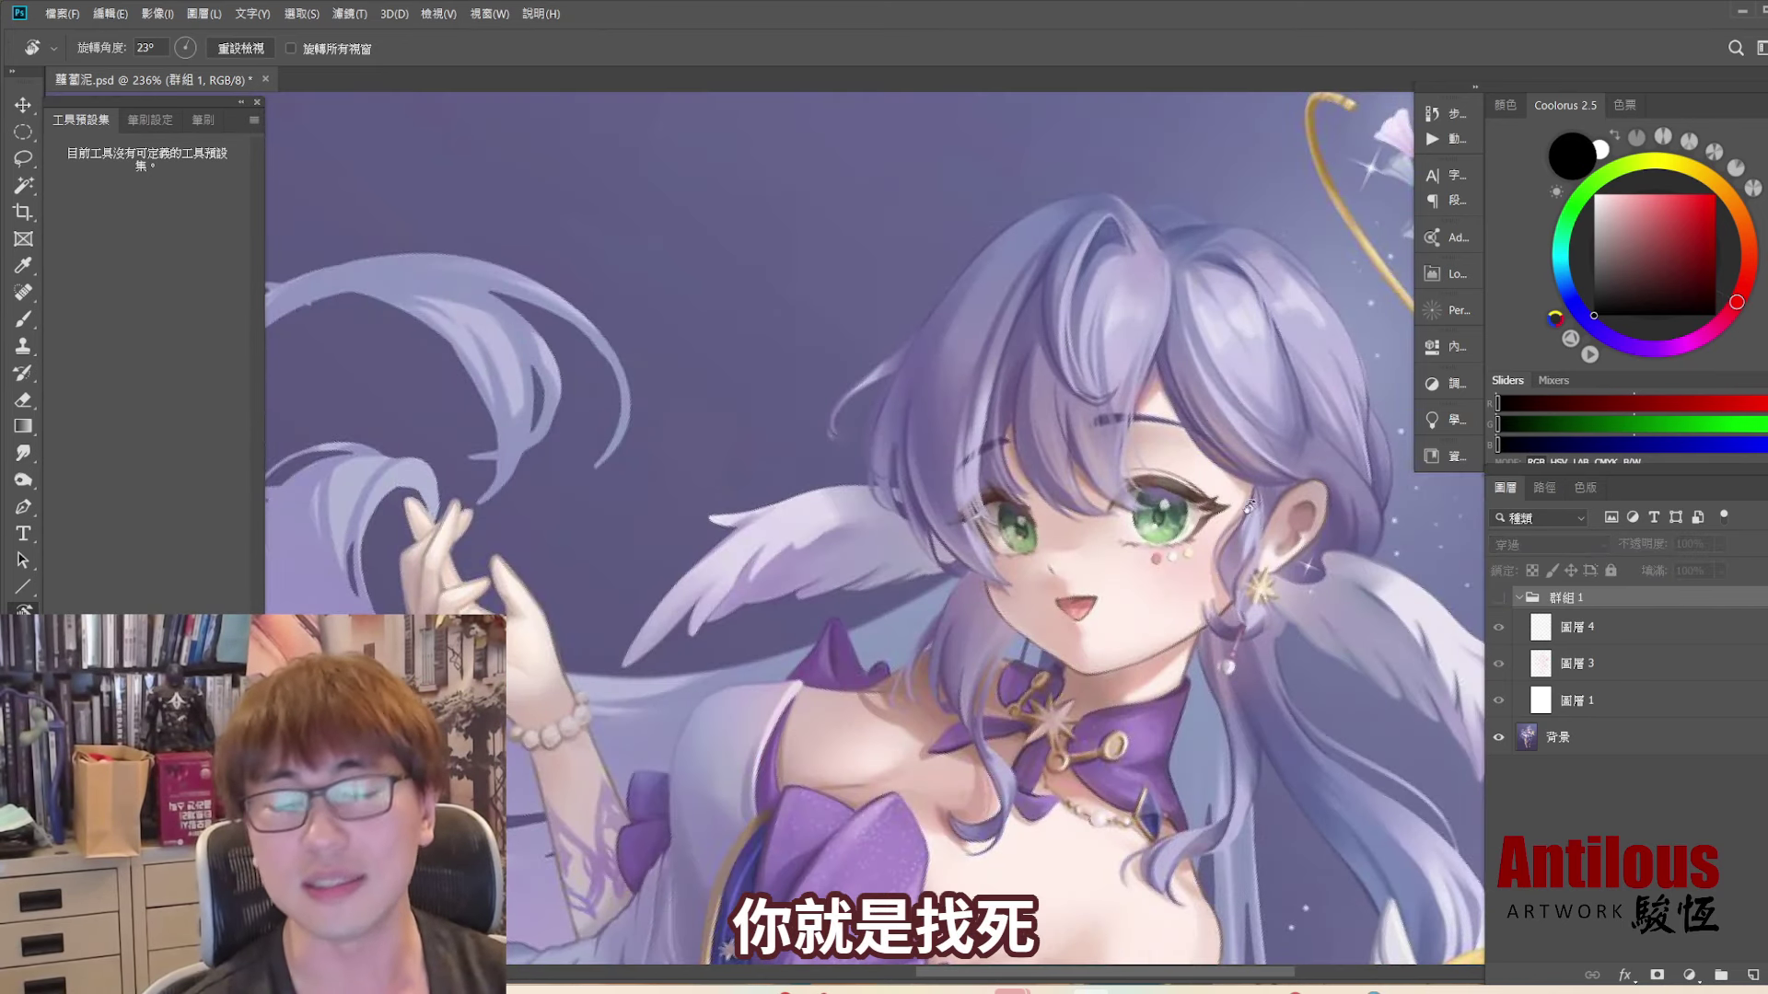
mouse_move(1219, 449)
mouse_down()
mouse_move(997, 447)
mouse_move(1282, 495)
mouse_up()
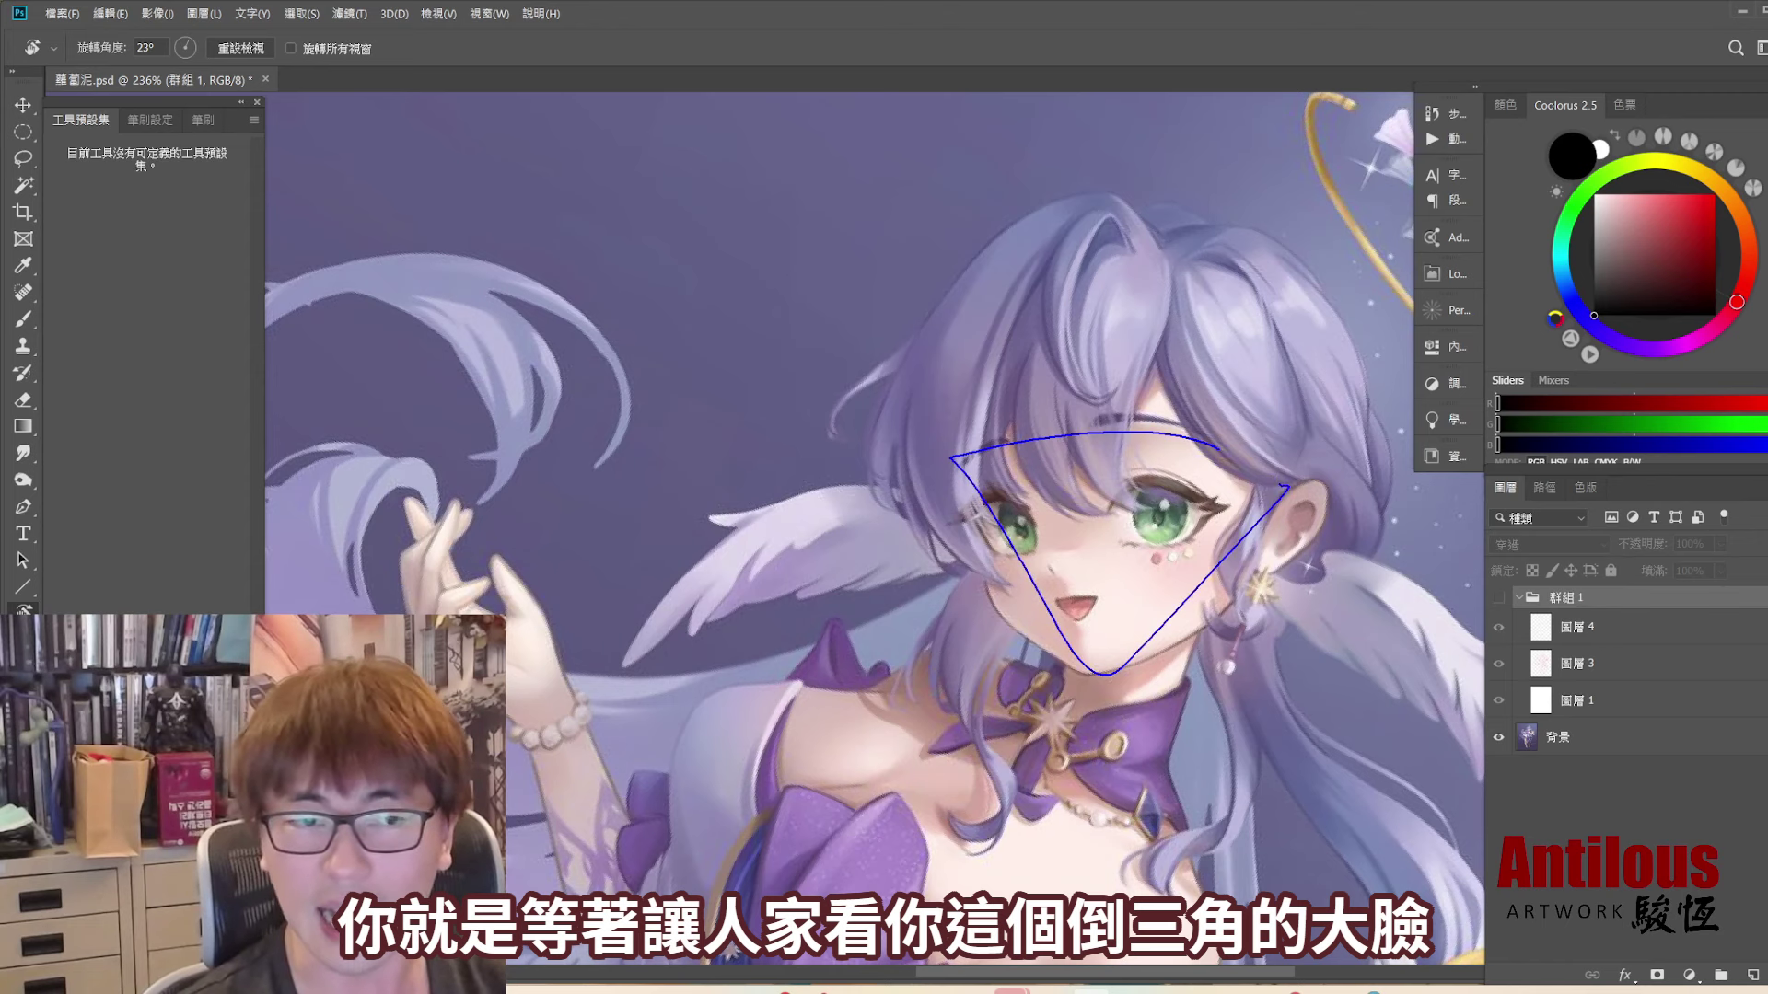
key(ctrl+z)
key(ctrl+comma)
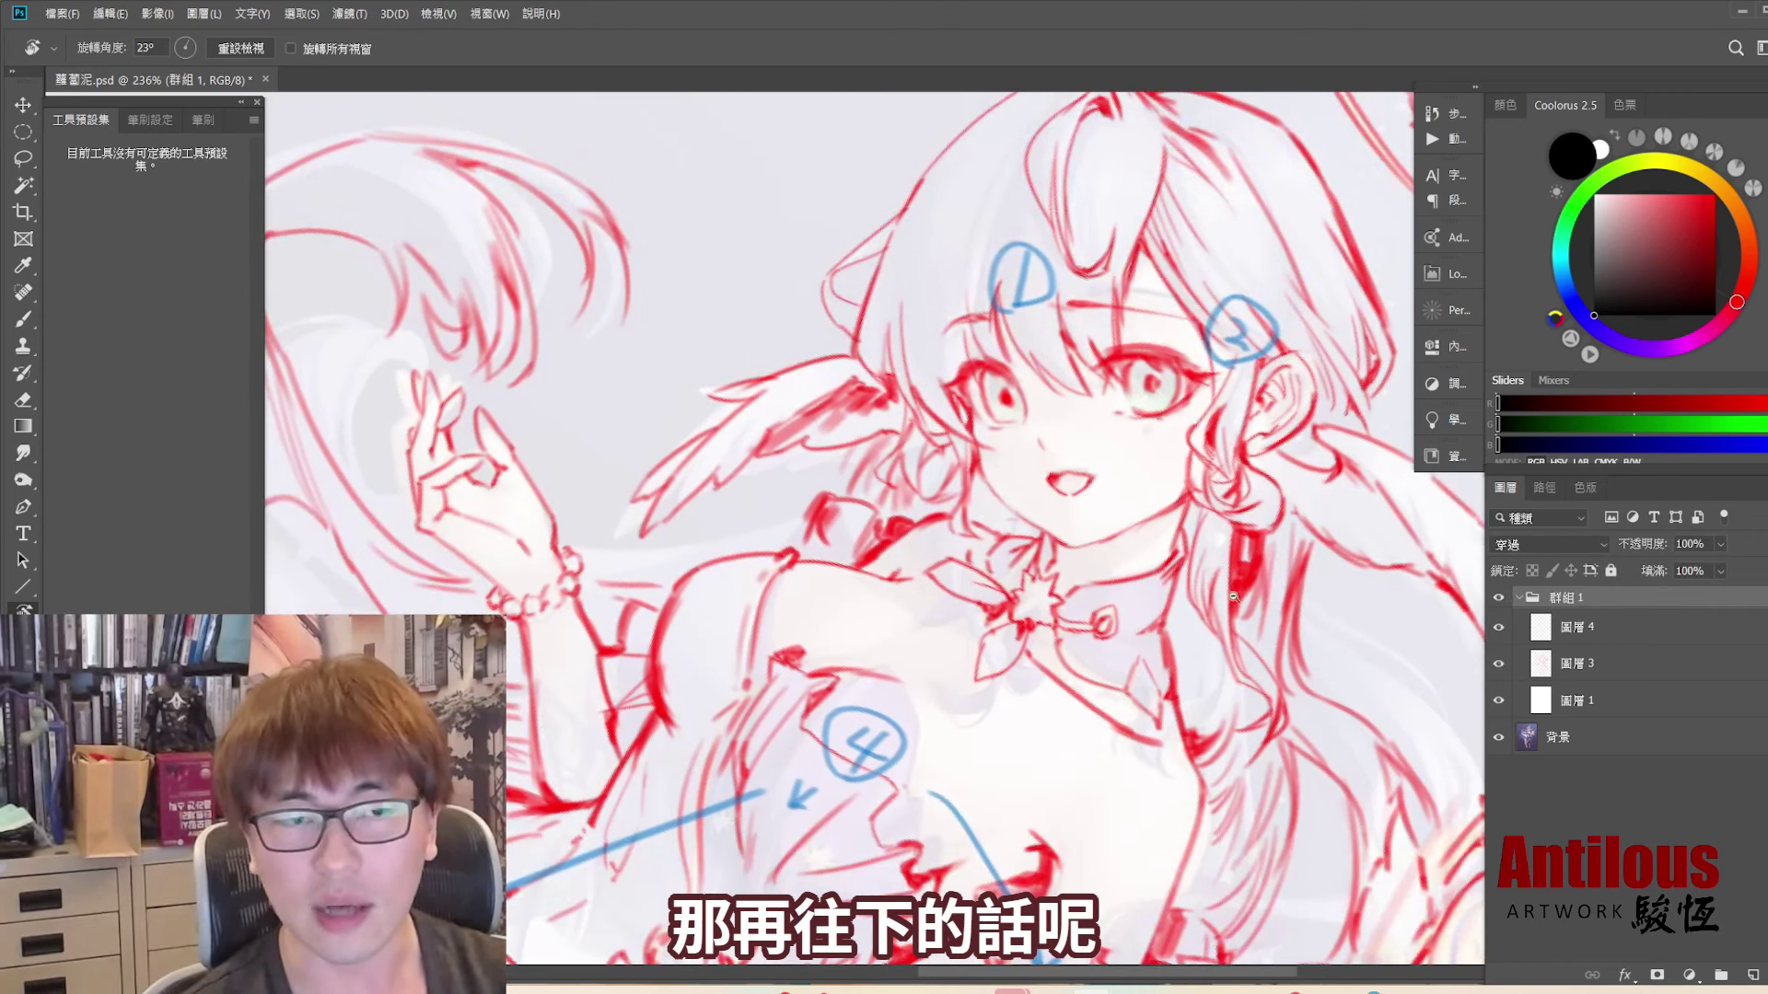
- Zoom out, reset the canvas rotation to 0°, and zoom back in
scroll(1233, 597, down, 2)
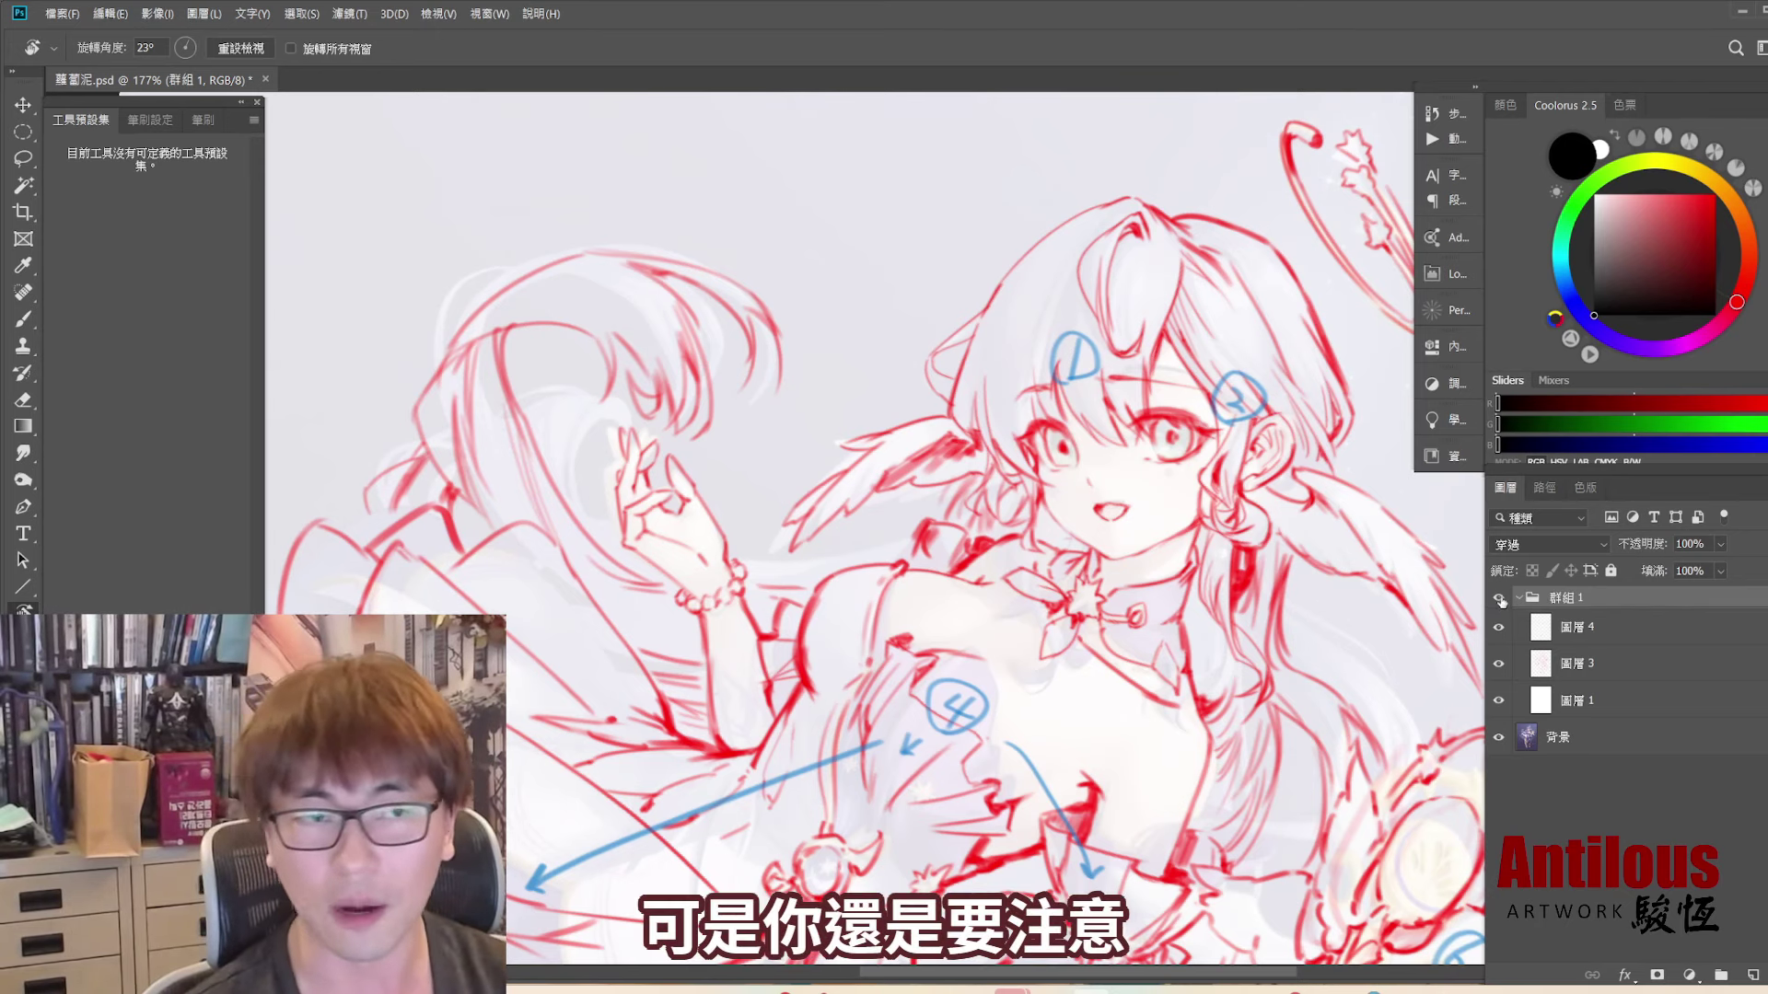
scroll(1214, 569, down, 1)
scroll(1213, 568, down, 1)
scroll(1213, 569, down, 2)
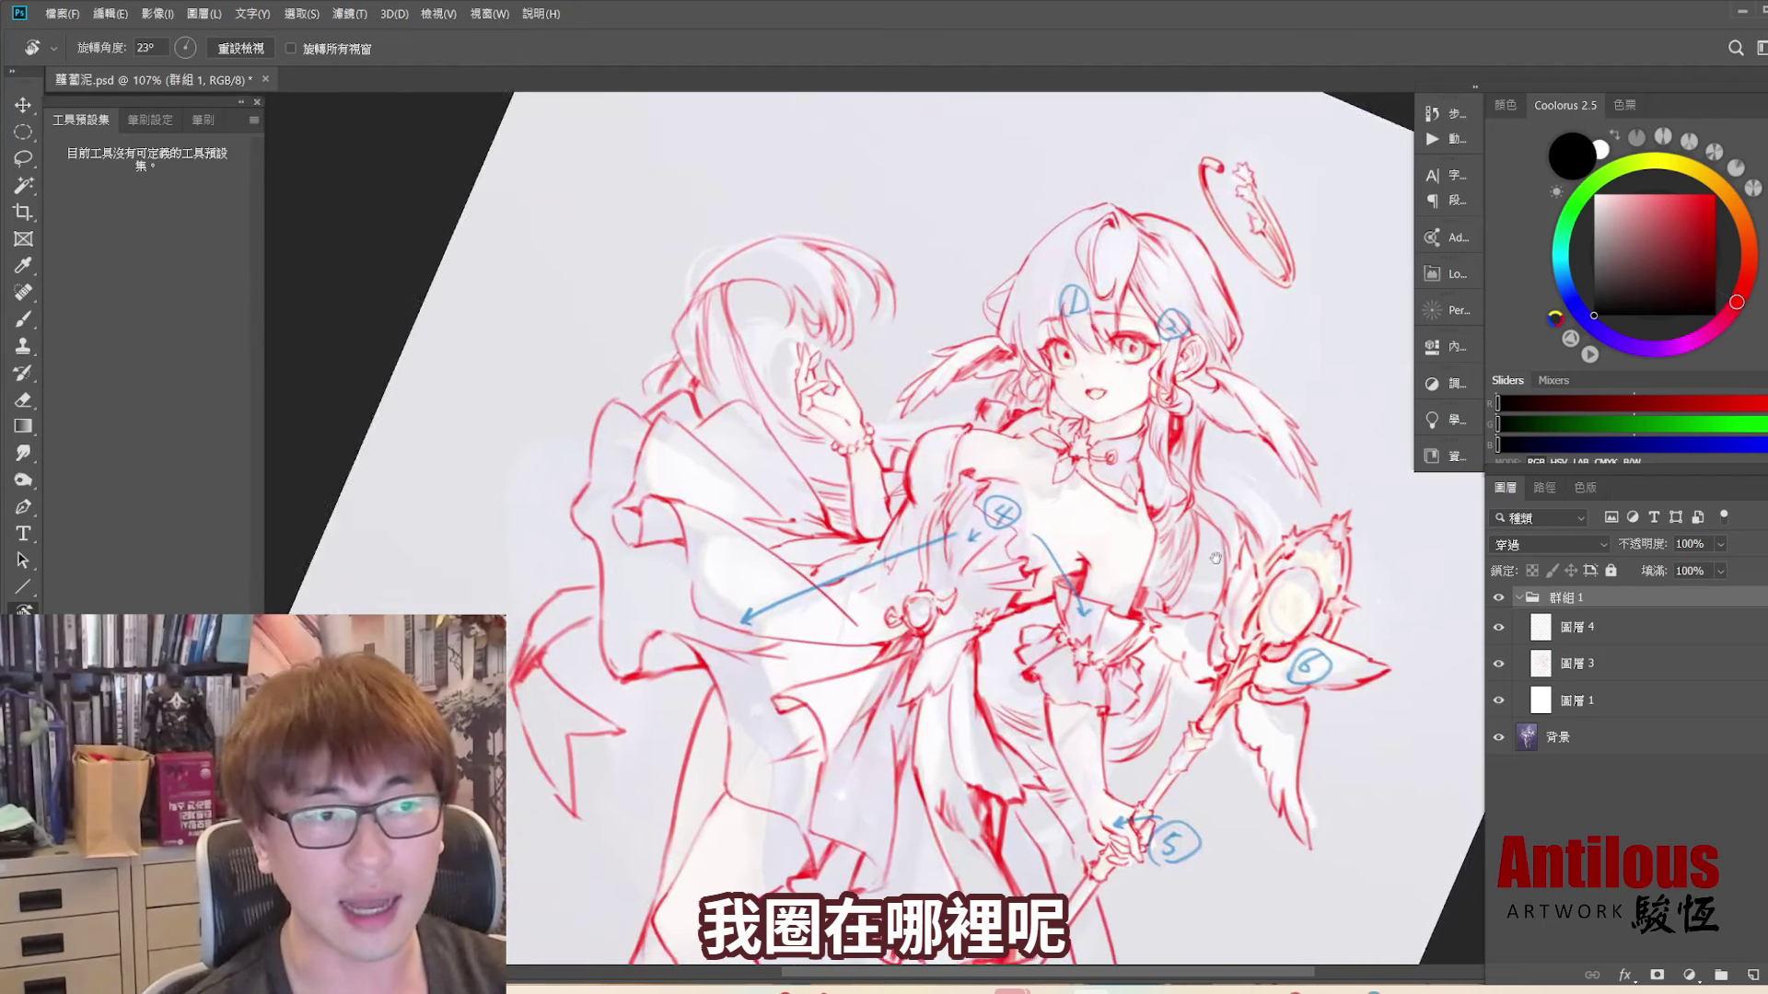
scroll(1213, 569, down, 1)
key(Escape)
scroll(1234, 553, down, 3)
scroll(1240, 546, down, 3)
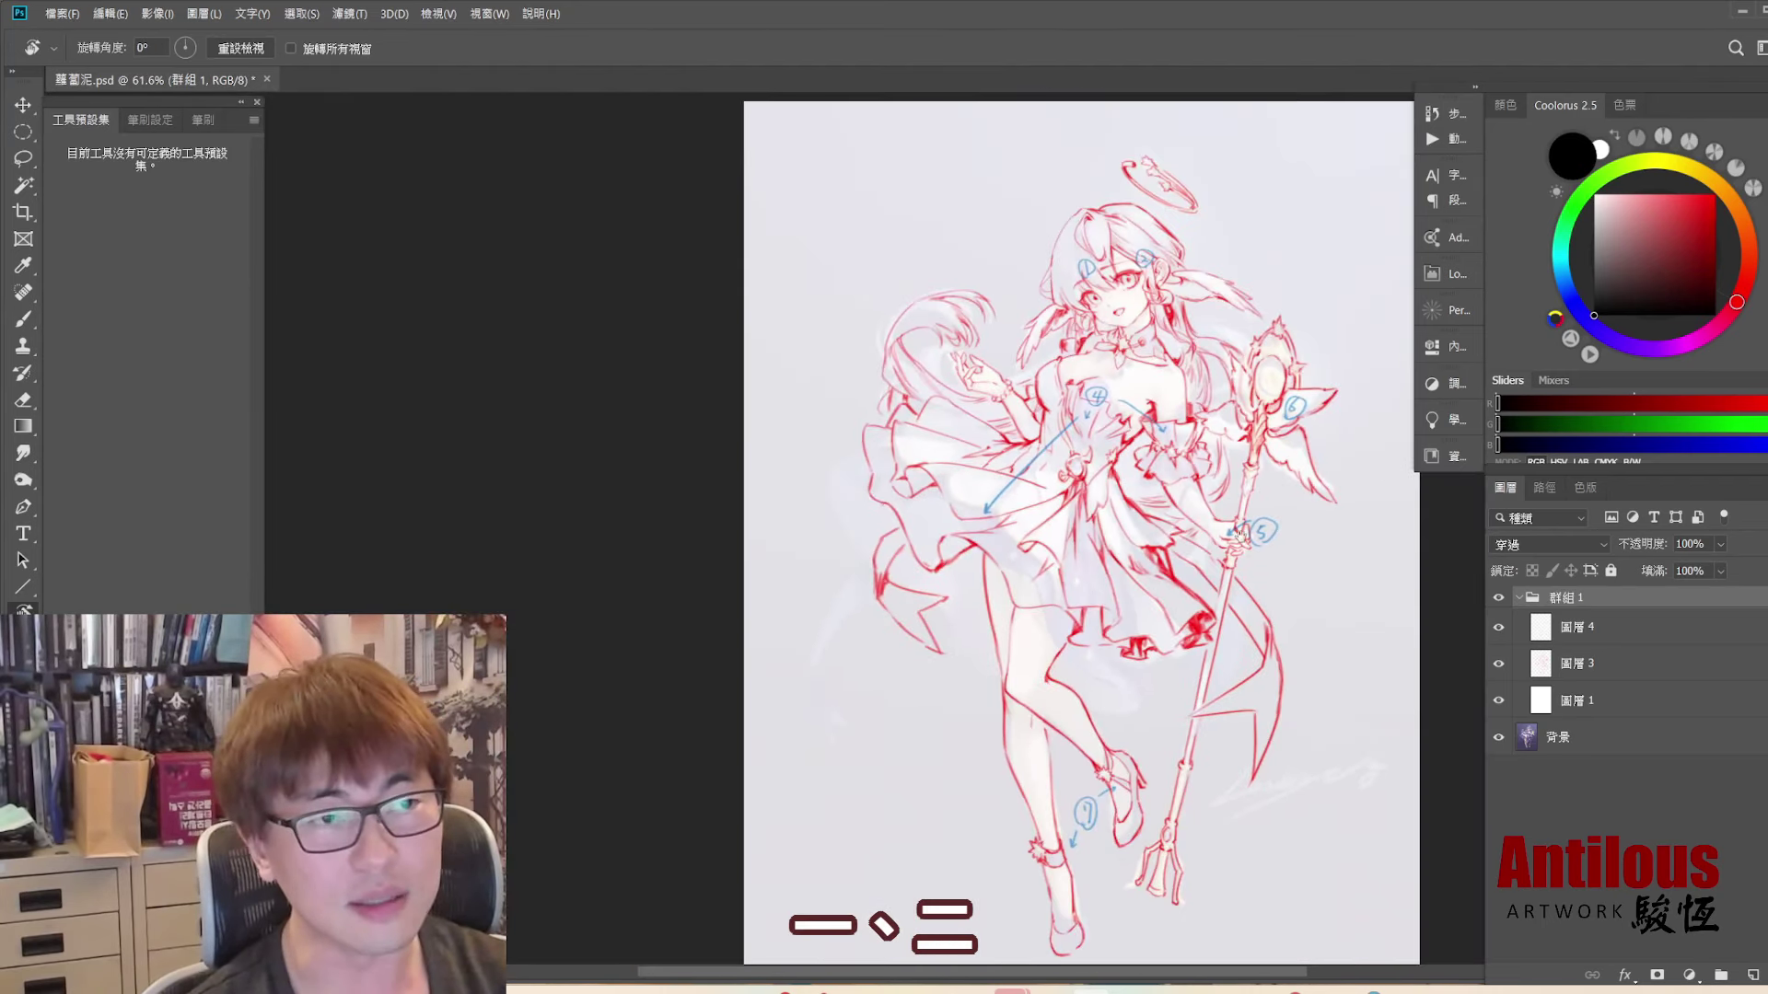
scroll(1234, 516, up, 3)
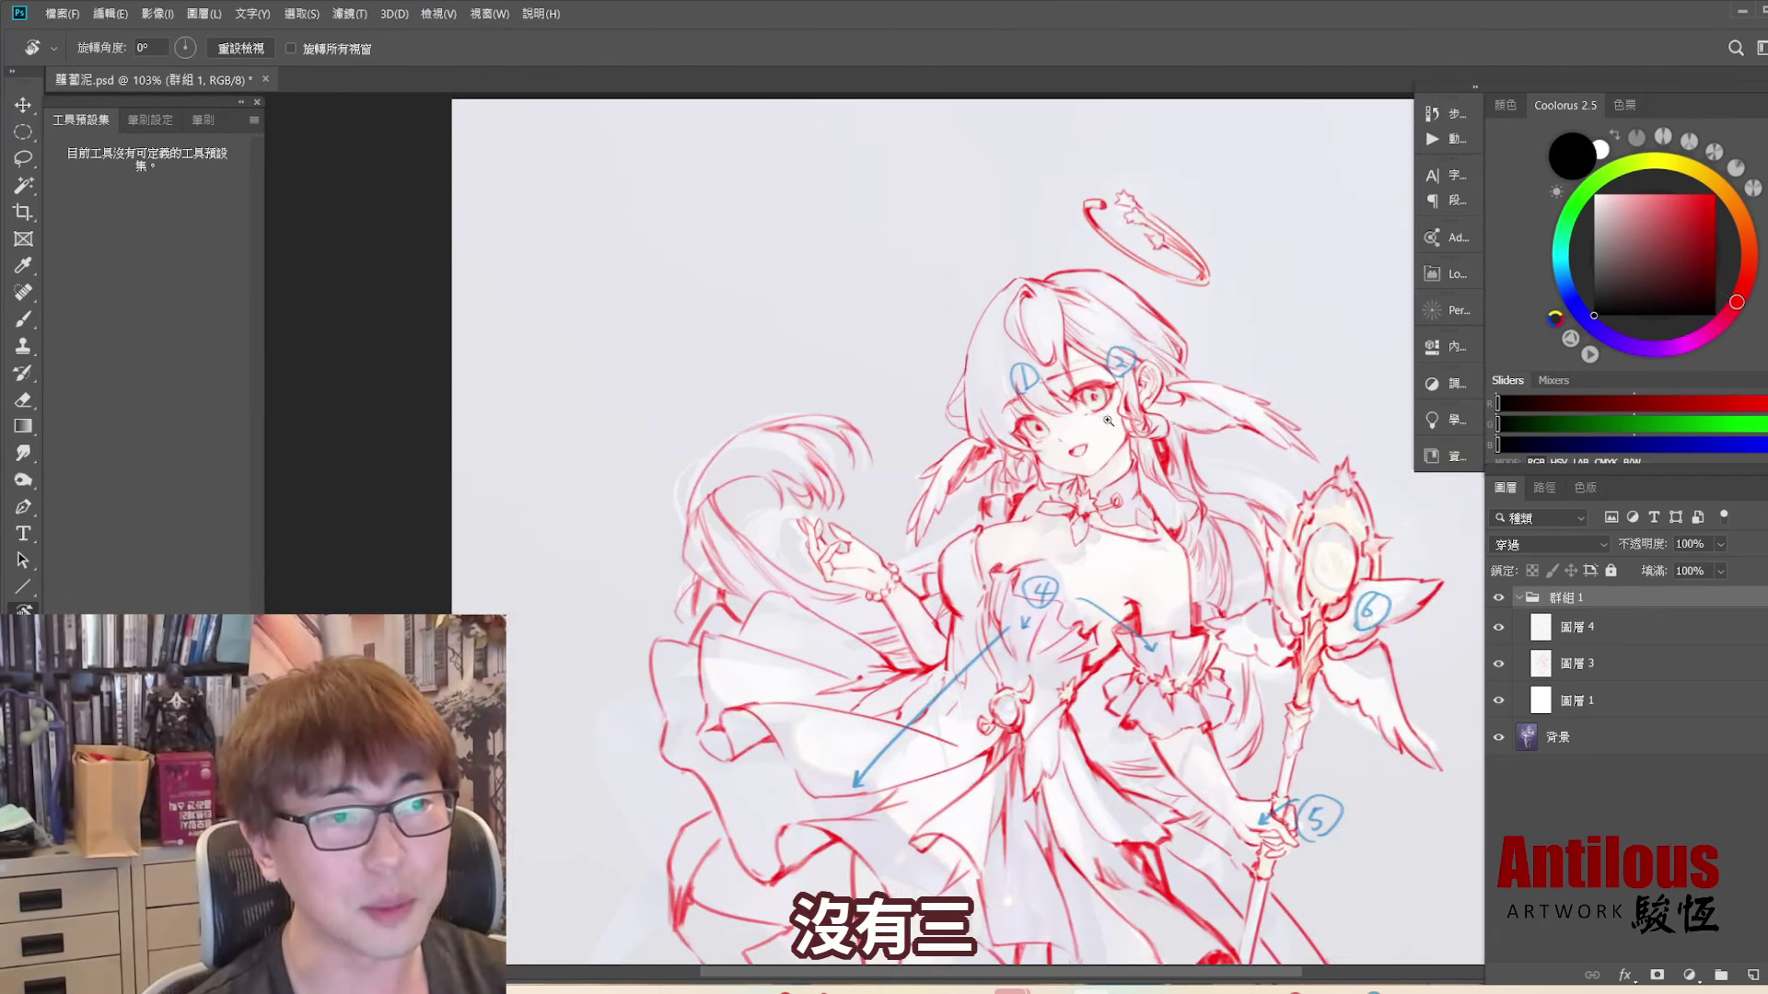
scroll(1168, 311, up, 2)
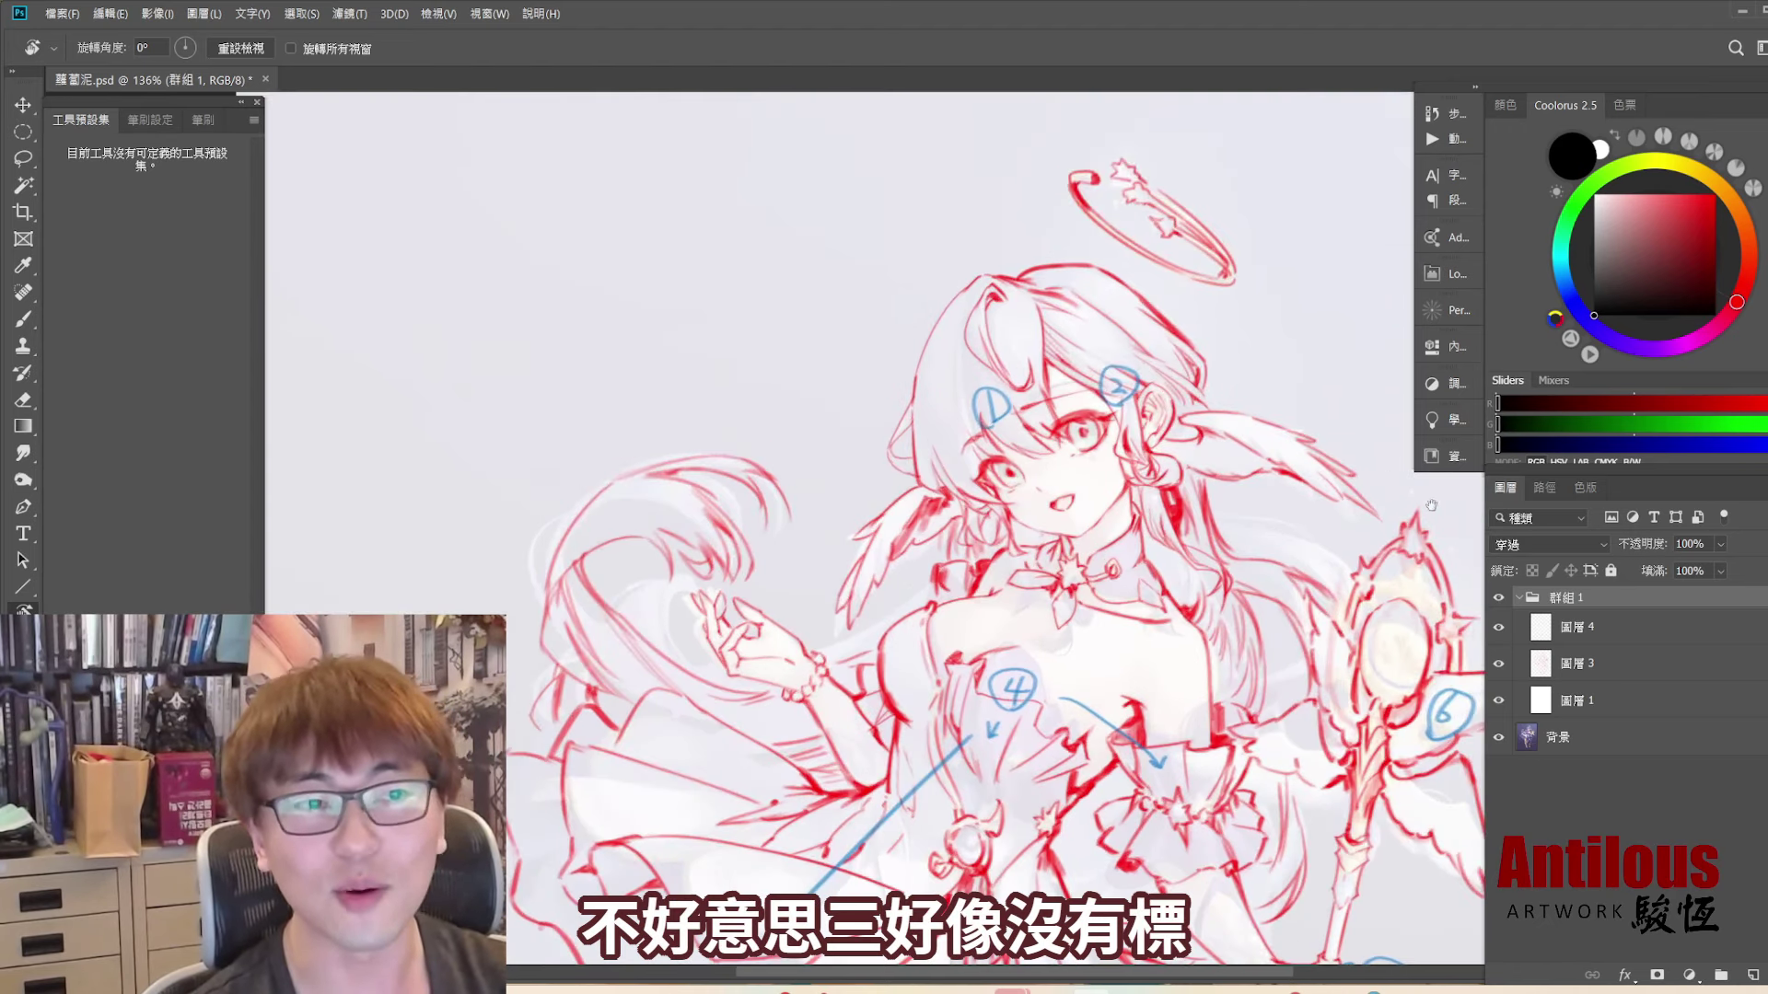
- Toggle Layer 4's blue notes off and hide Group 1 to show the painted bodice
click(1498, 631)
click(1498, 631)
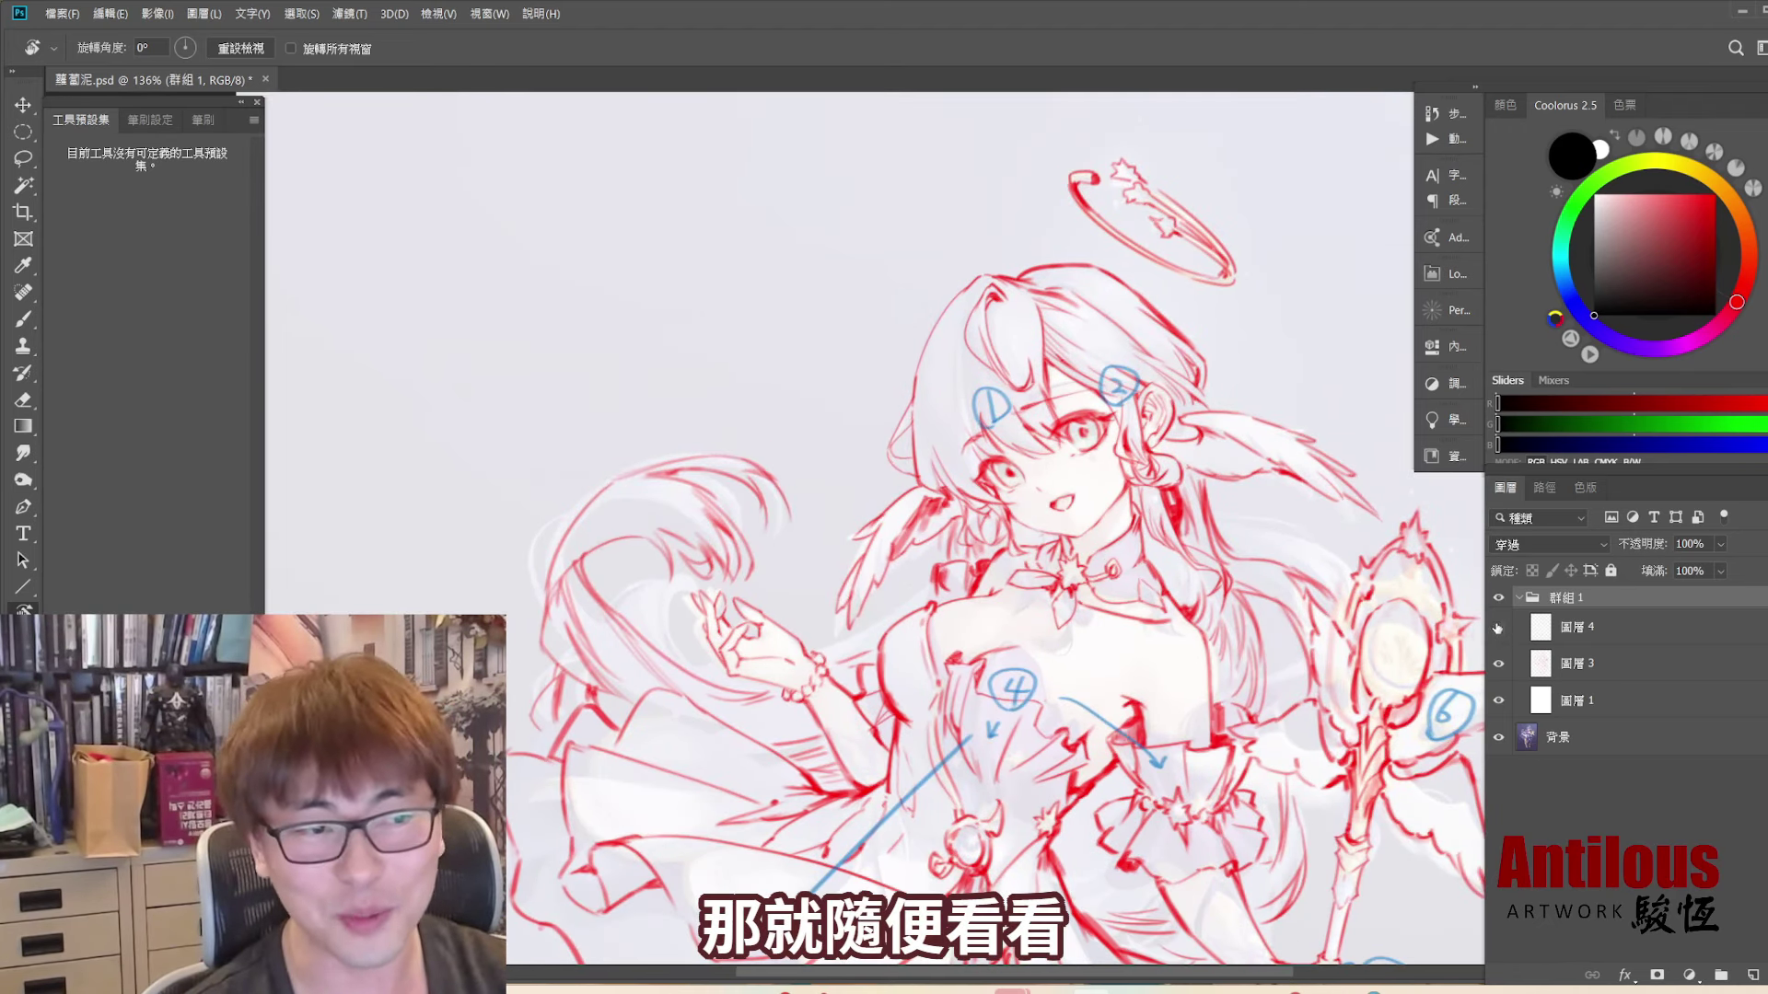
click(1499, 599)
scroll(1089, 677, up, 1)
scroll(1089, 676, up, 1)
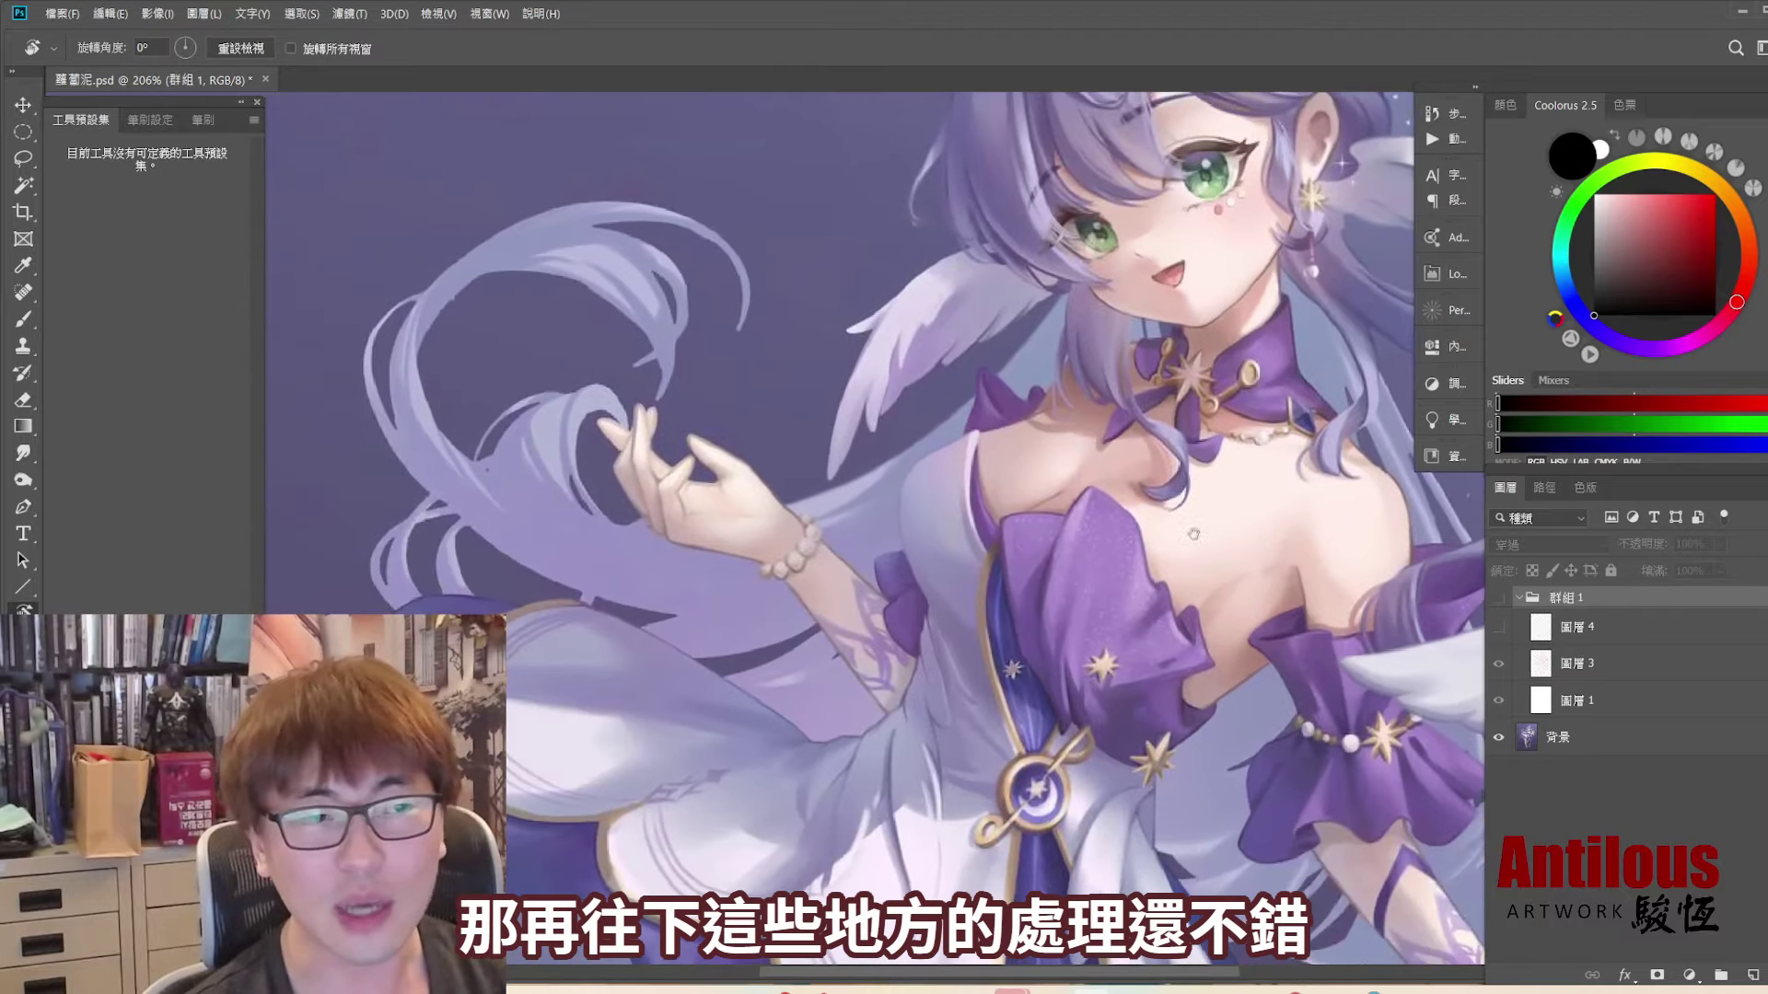
scroll(1089, 677, up, 1)
drag(1089, 677, 1059, 608)
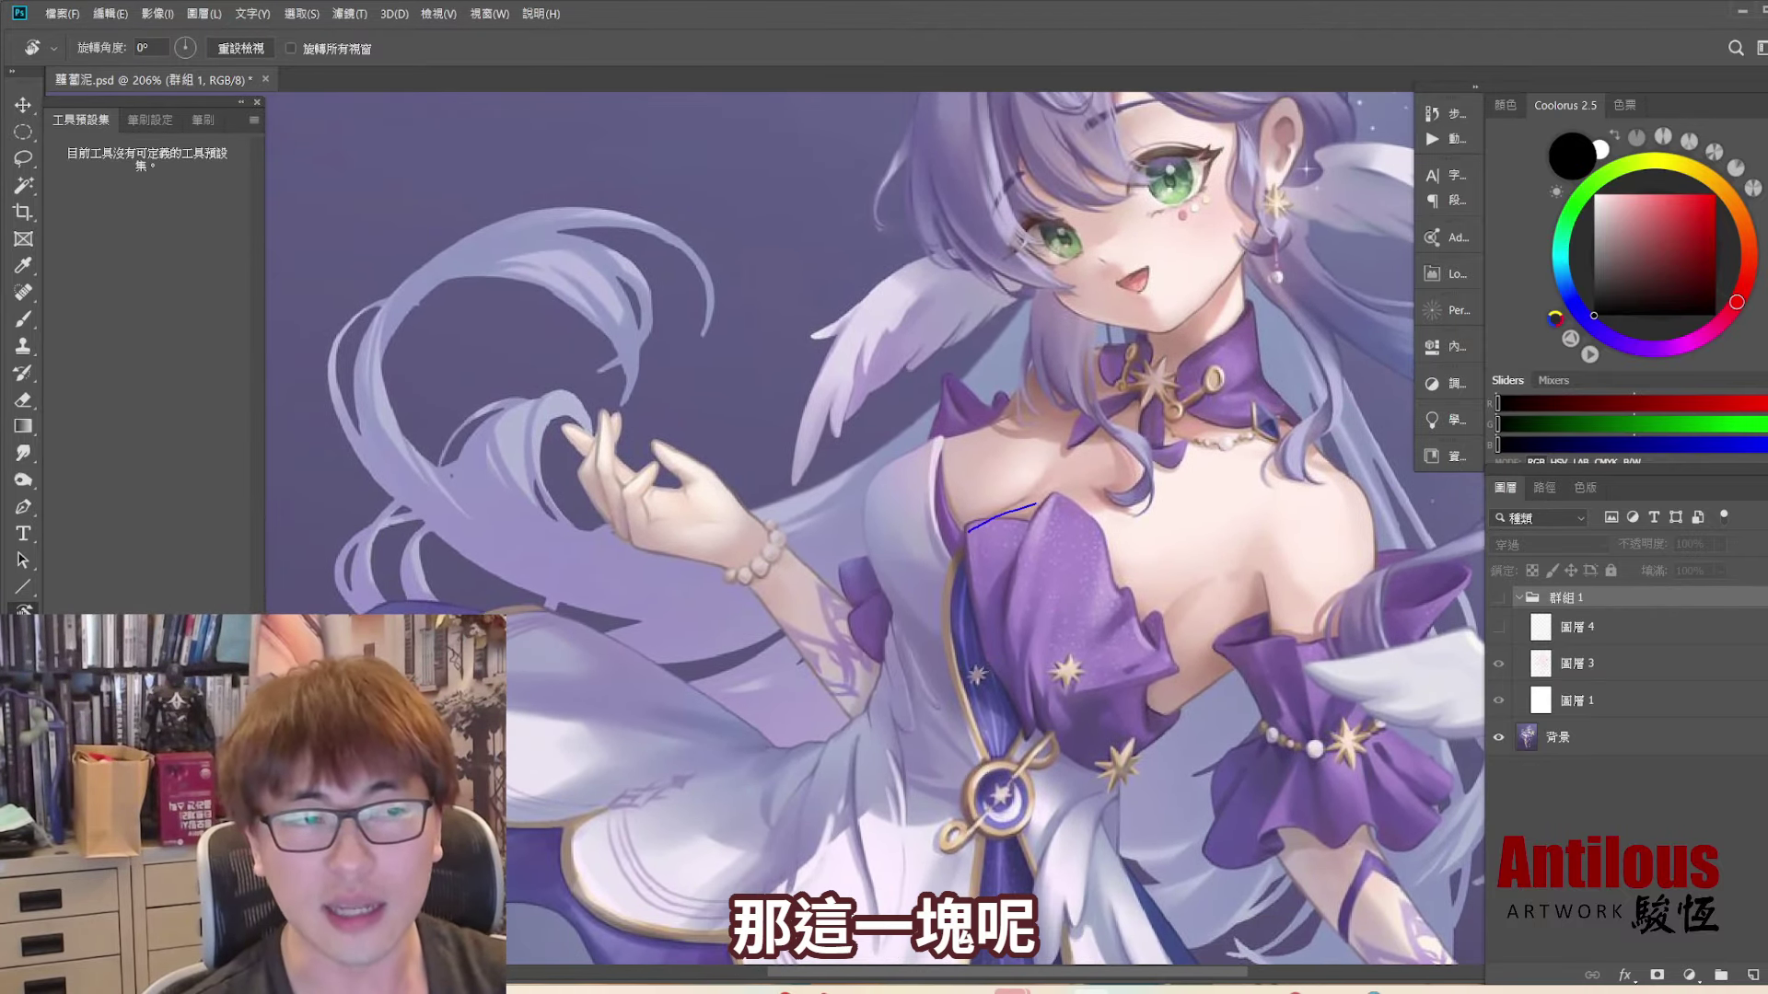
drag(967, 532, 1138, 656)
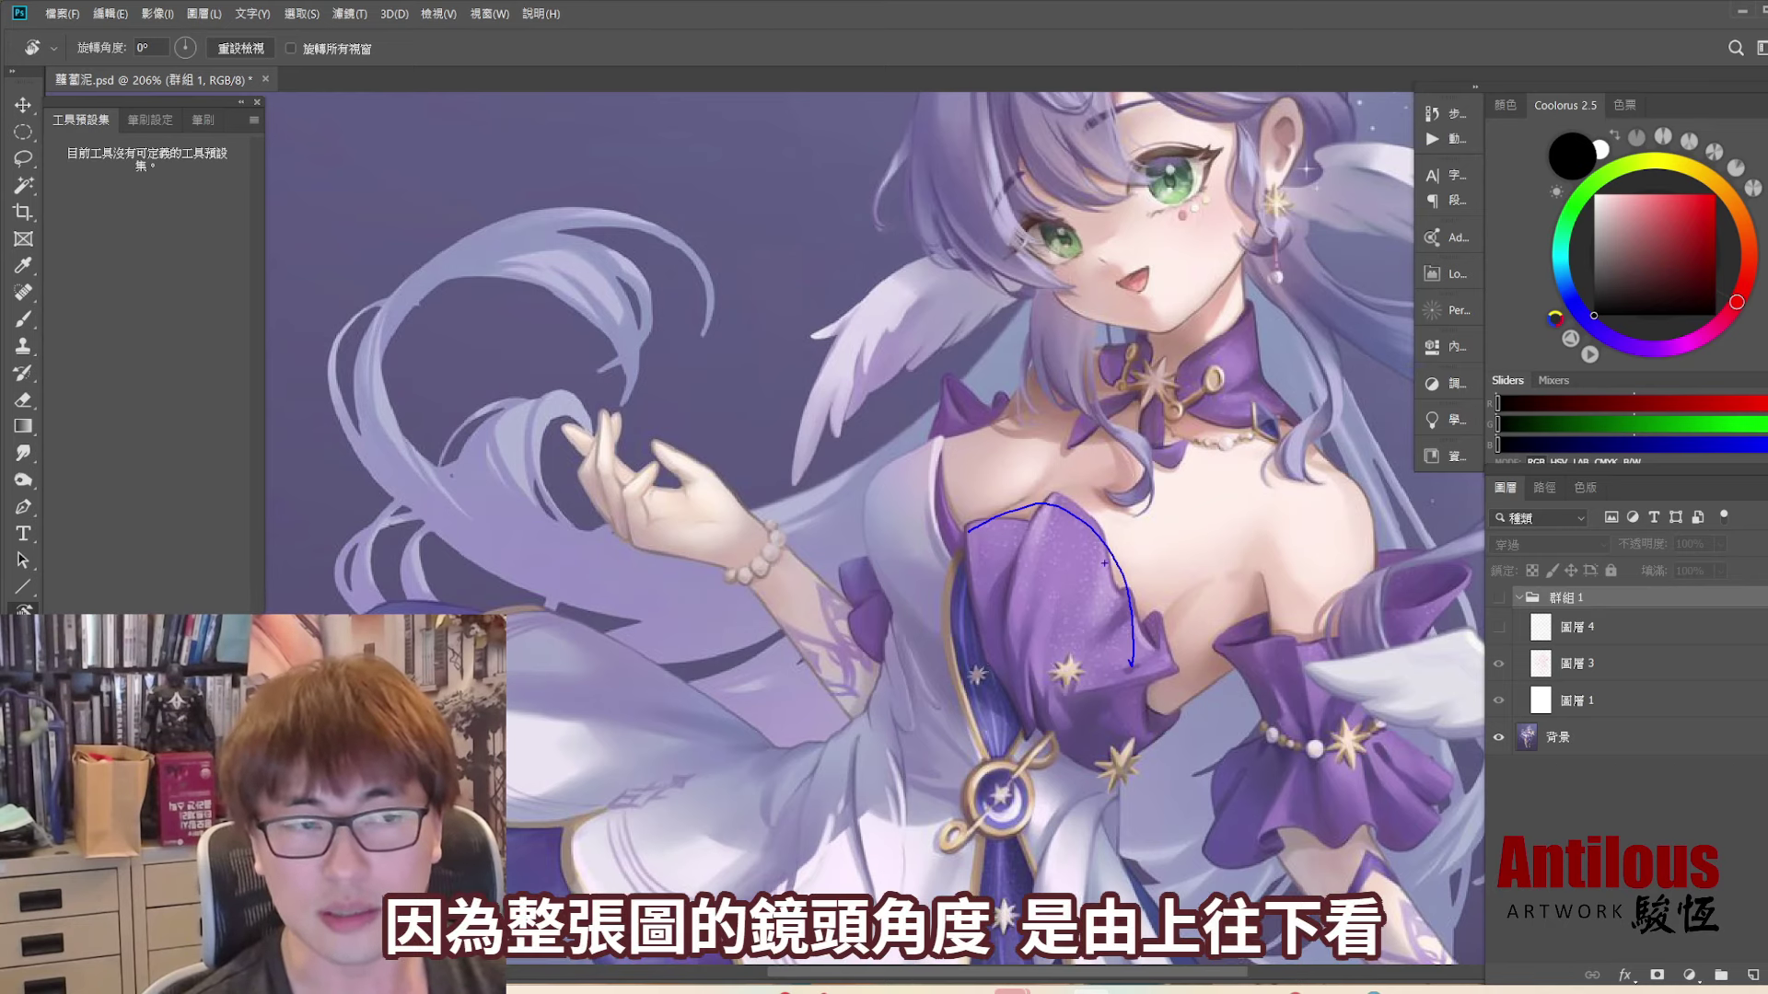
key(Escape)
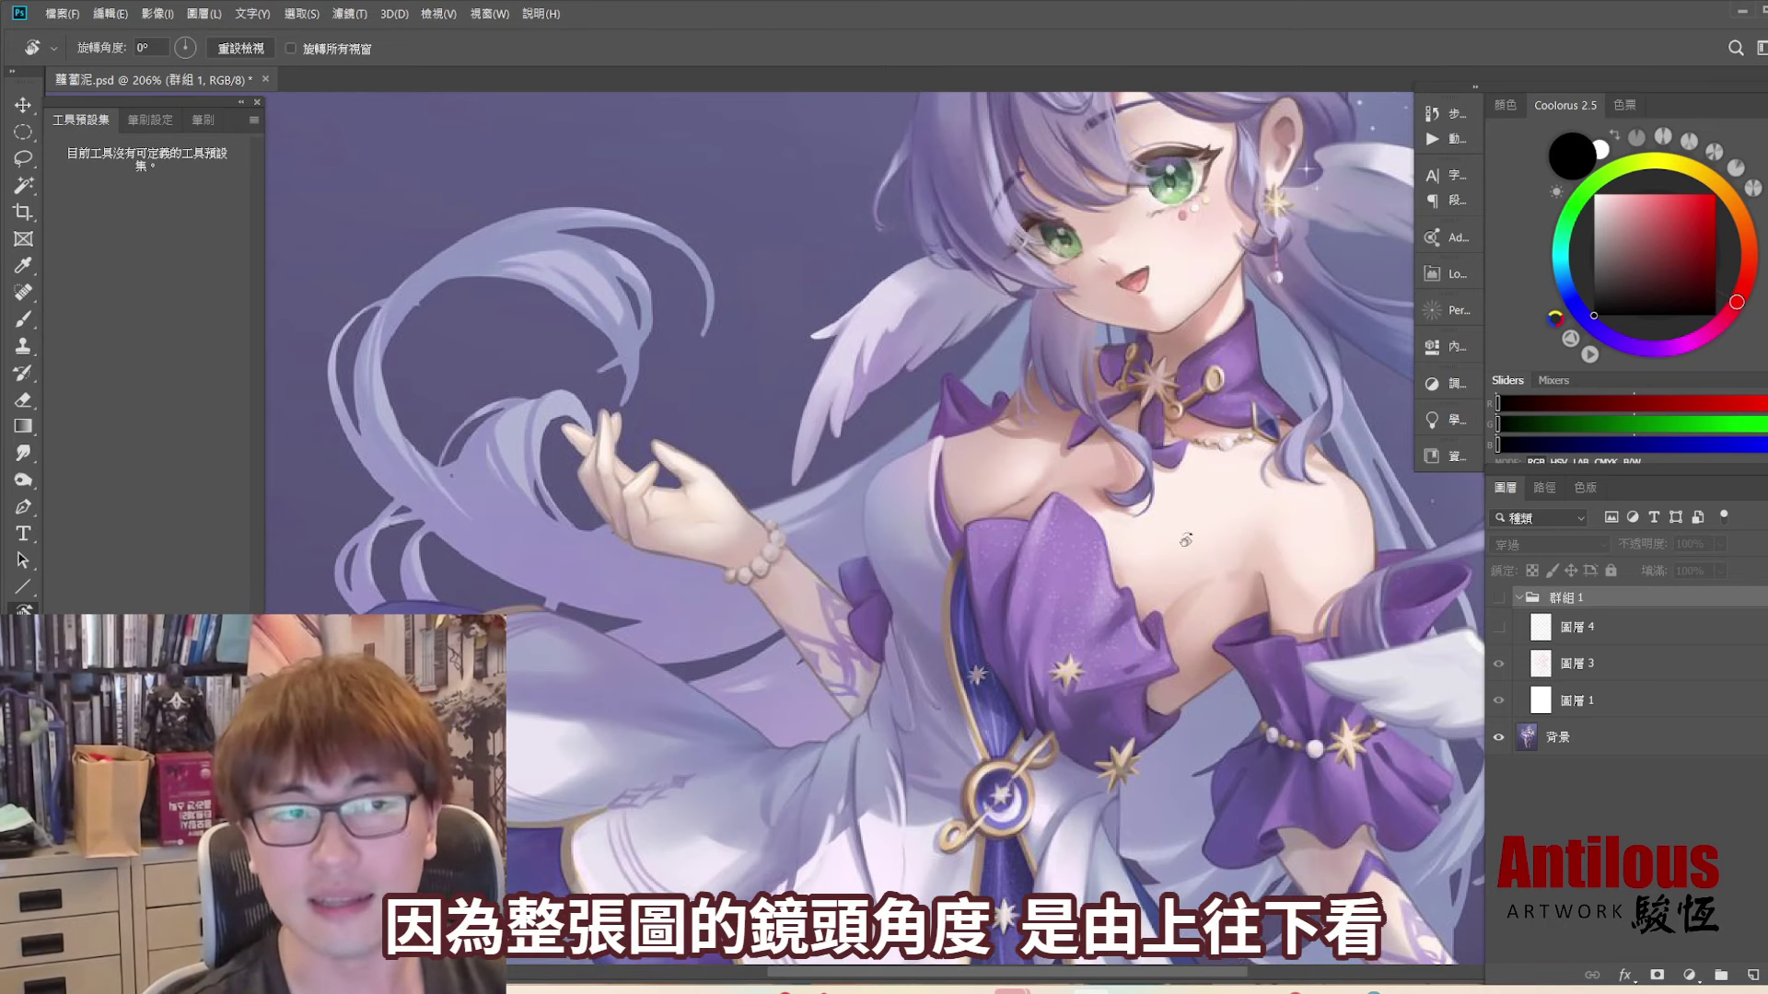
drag(1230, 653, 1001, 641)
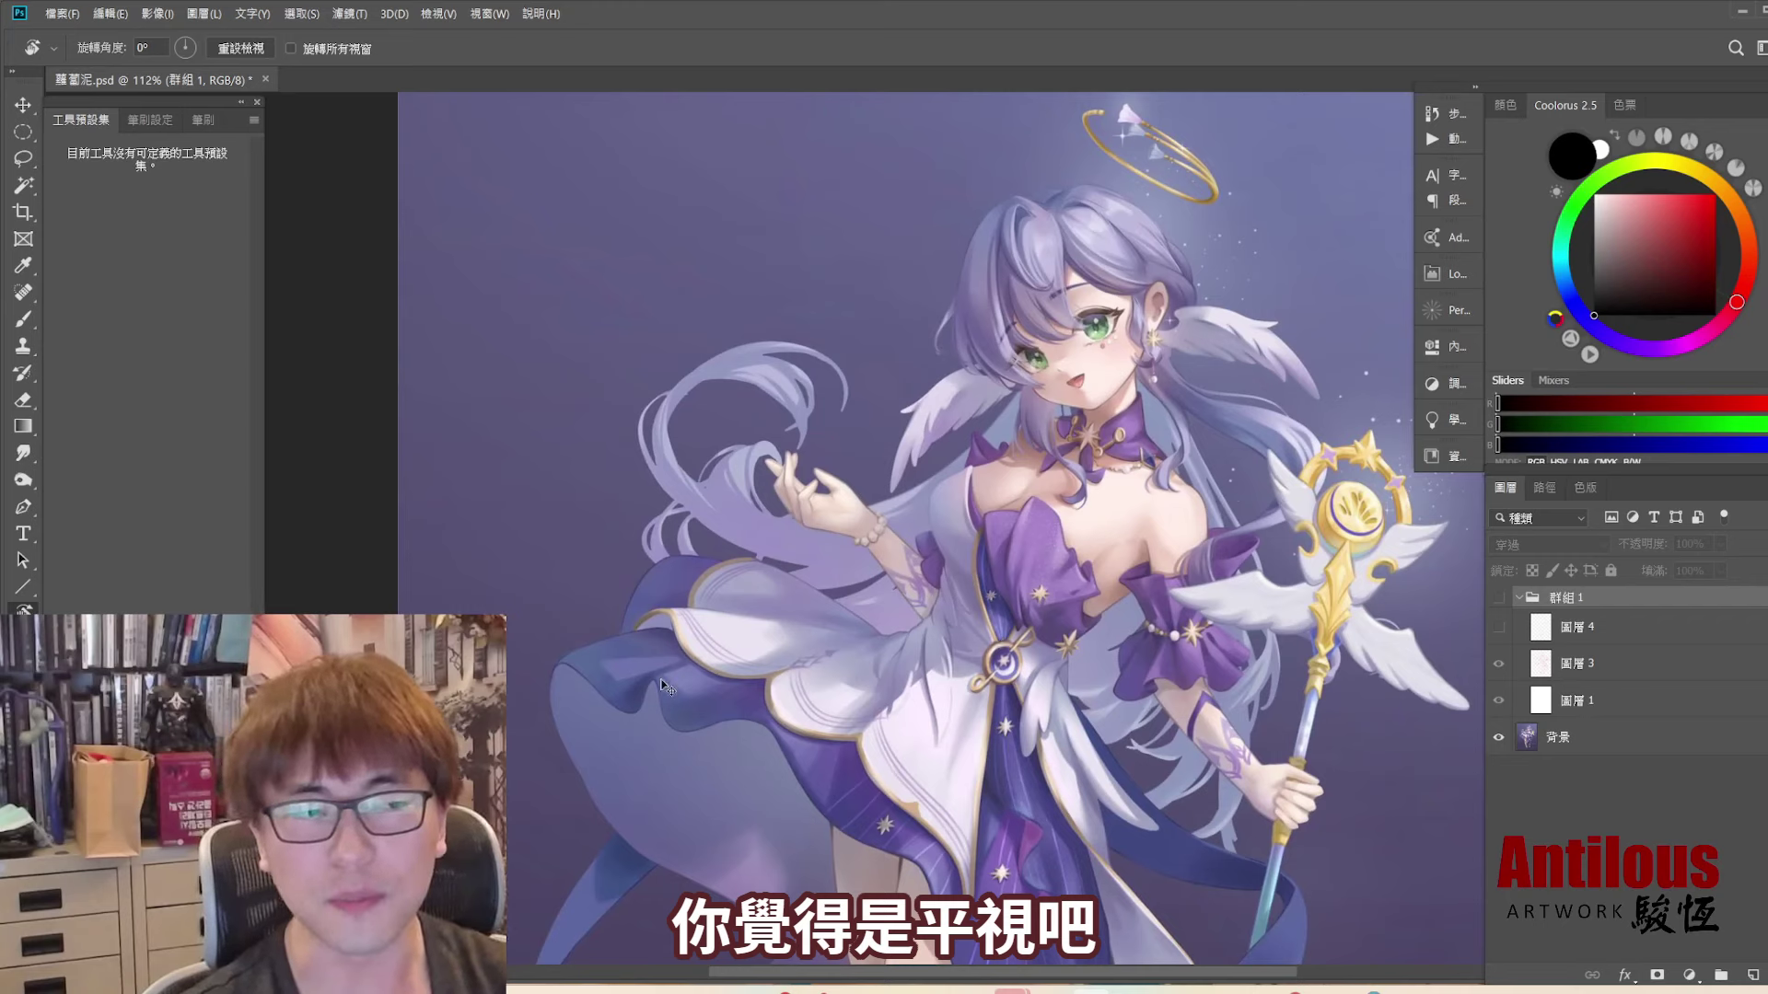
drag(565, 692, 1418, 750)
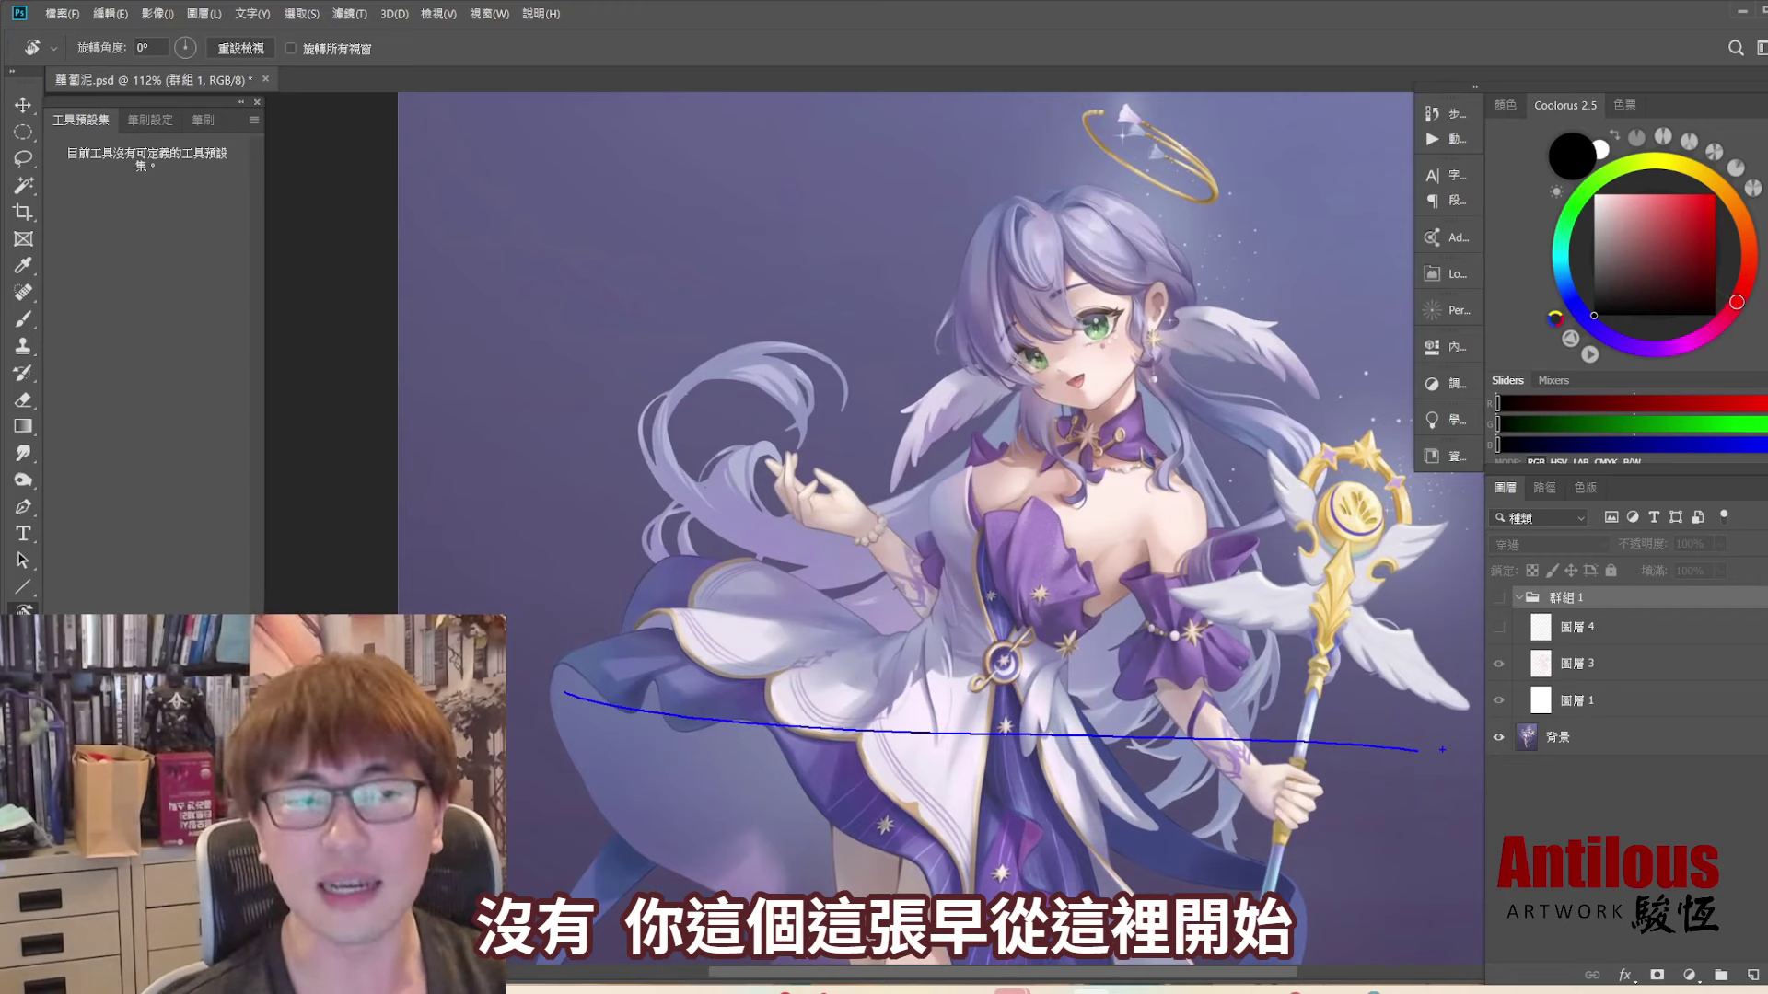
key(Escape)
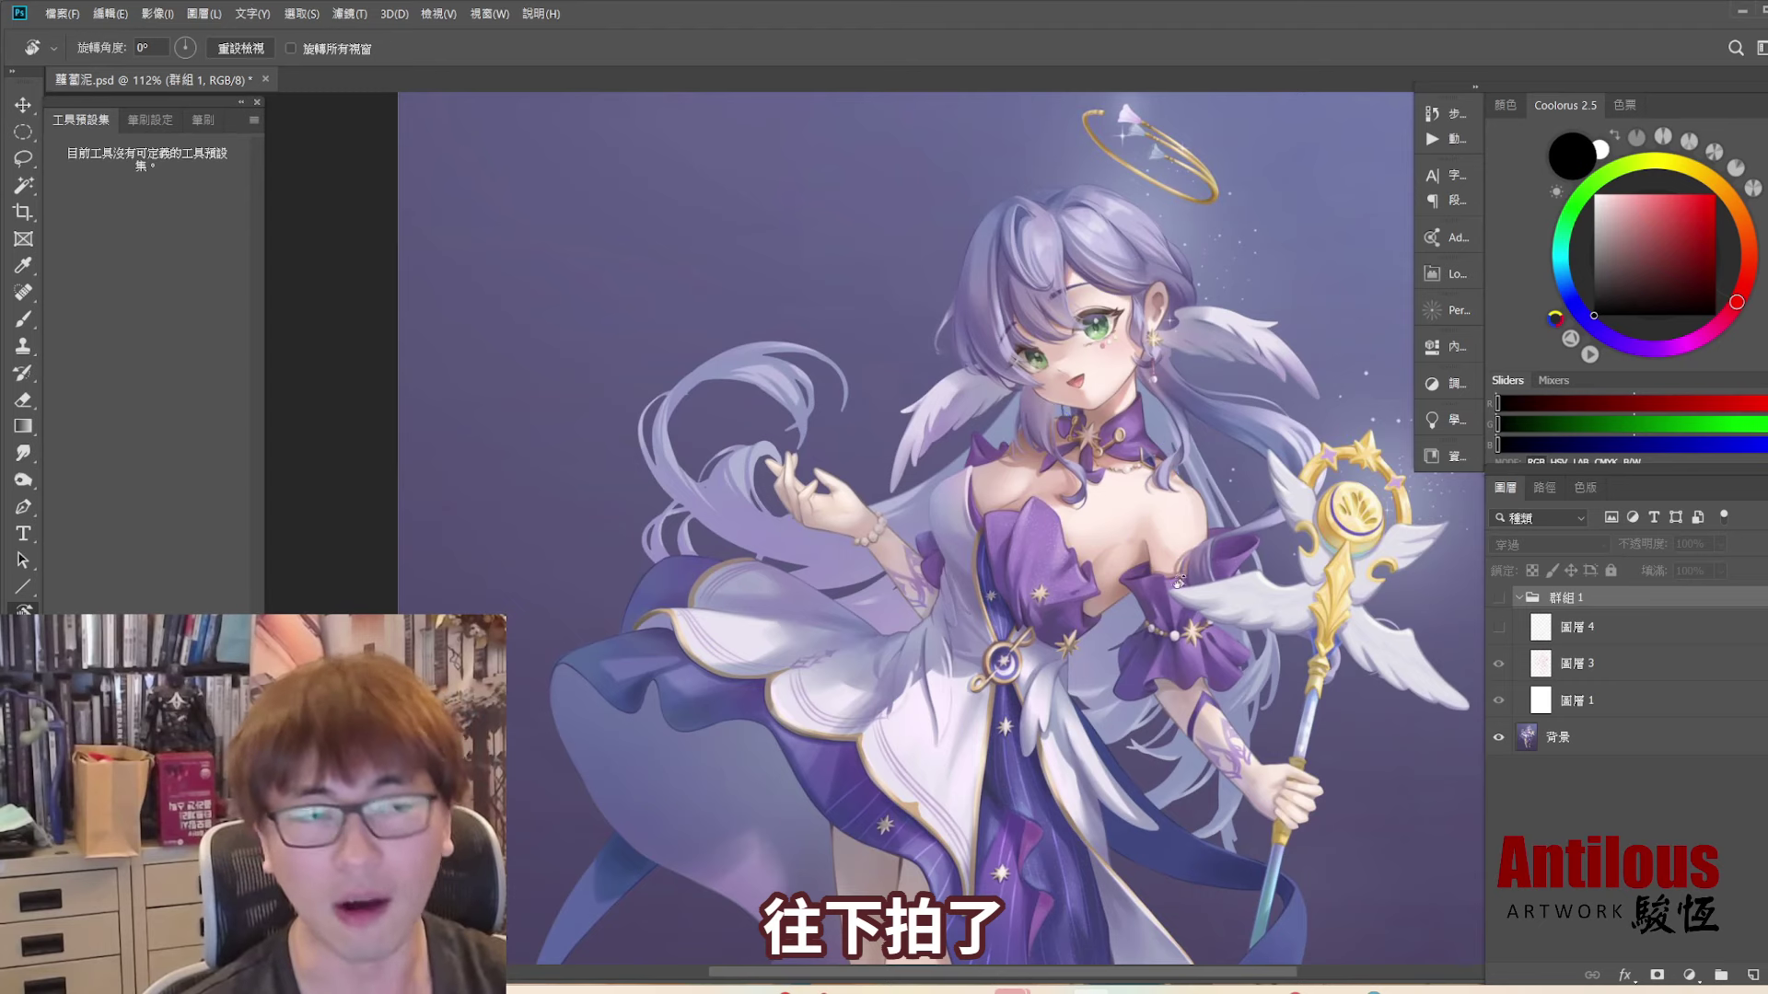
drag(1107, 566, 1136, 586)
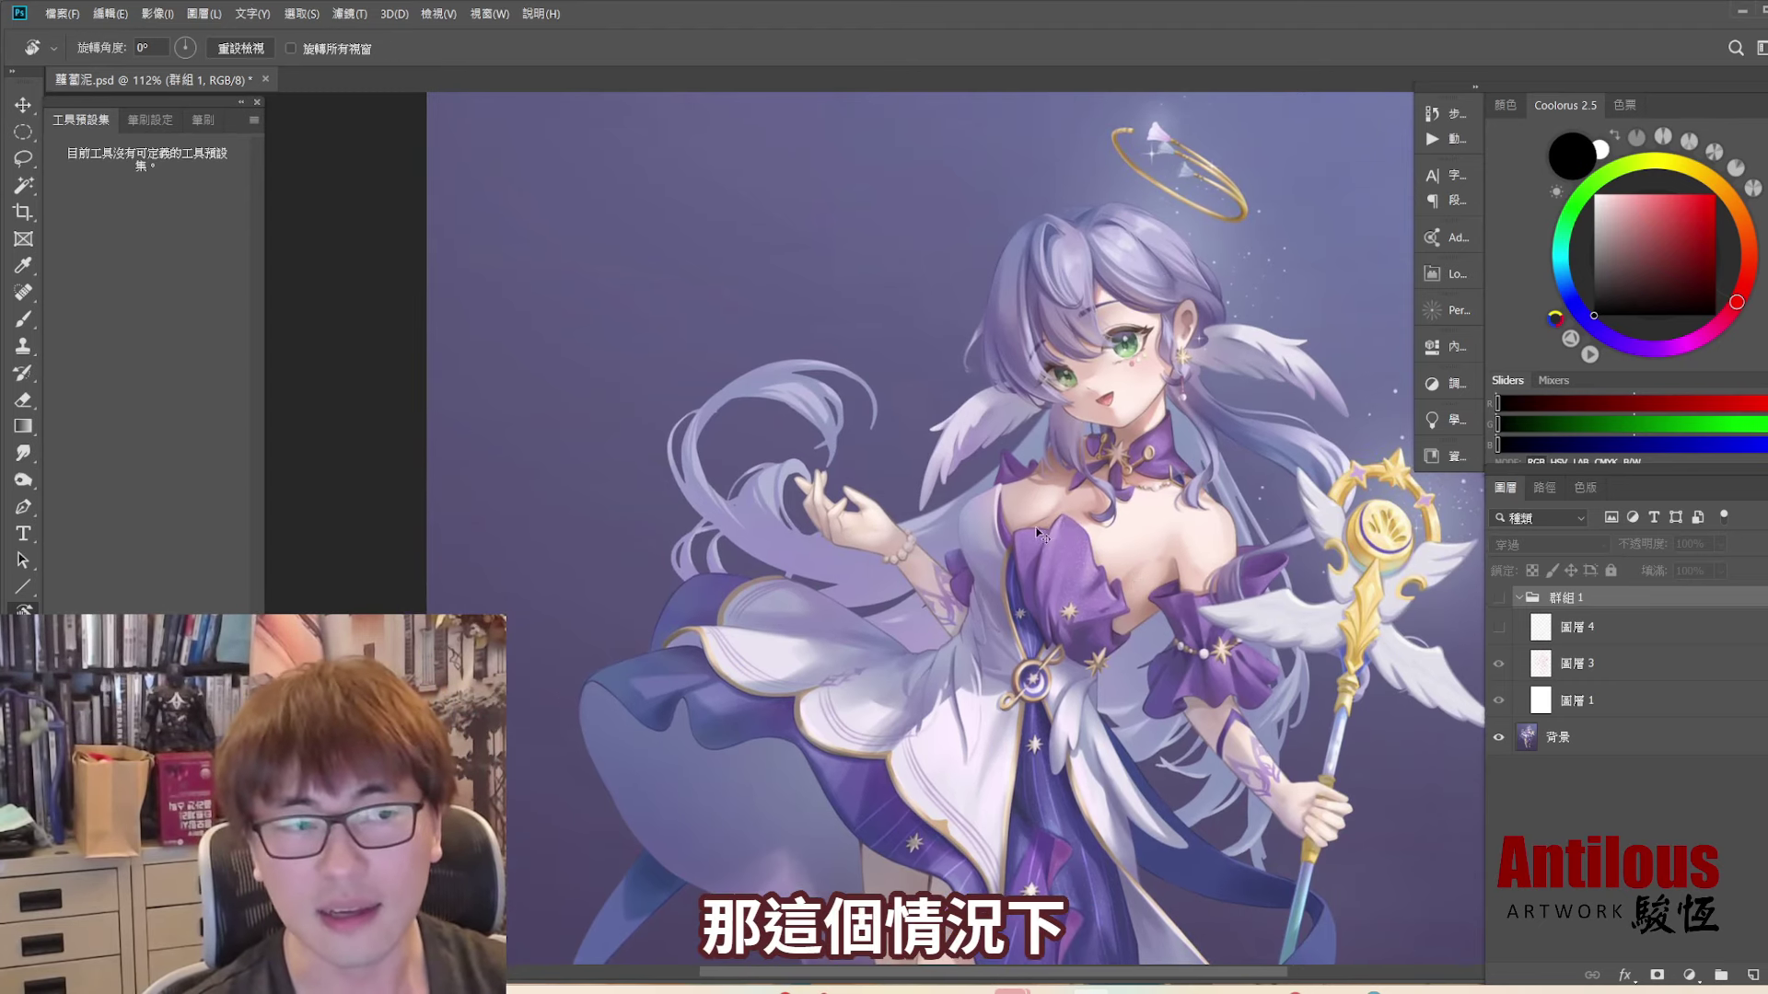
- Draw four curved cross-section guides across the skirt, then undo them
drag(978, 578, 1077, 683)
drag(948, 615, 1063, 758)
mouse_move(916, 650)
mouse_down()
mouse_move(1082, 802)
mouse_move(1059, 870)
mouse_up()
drag(865, 689, 886, 889)
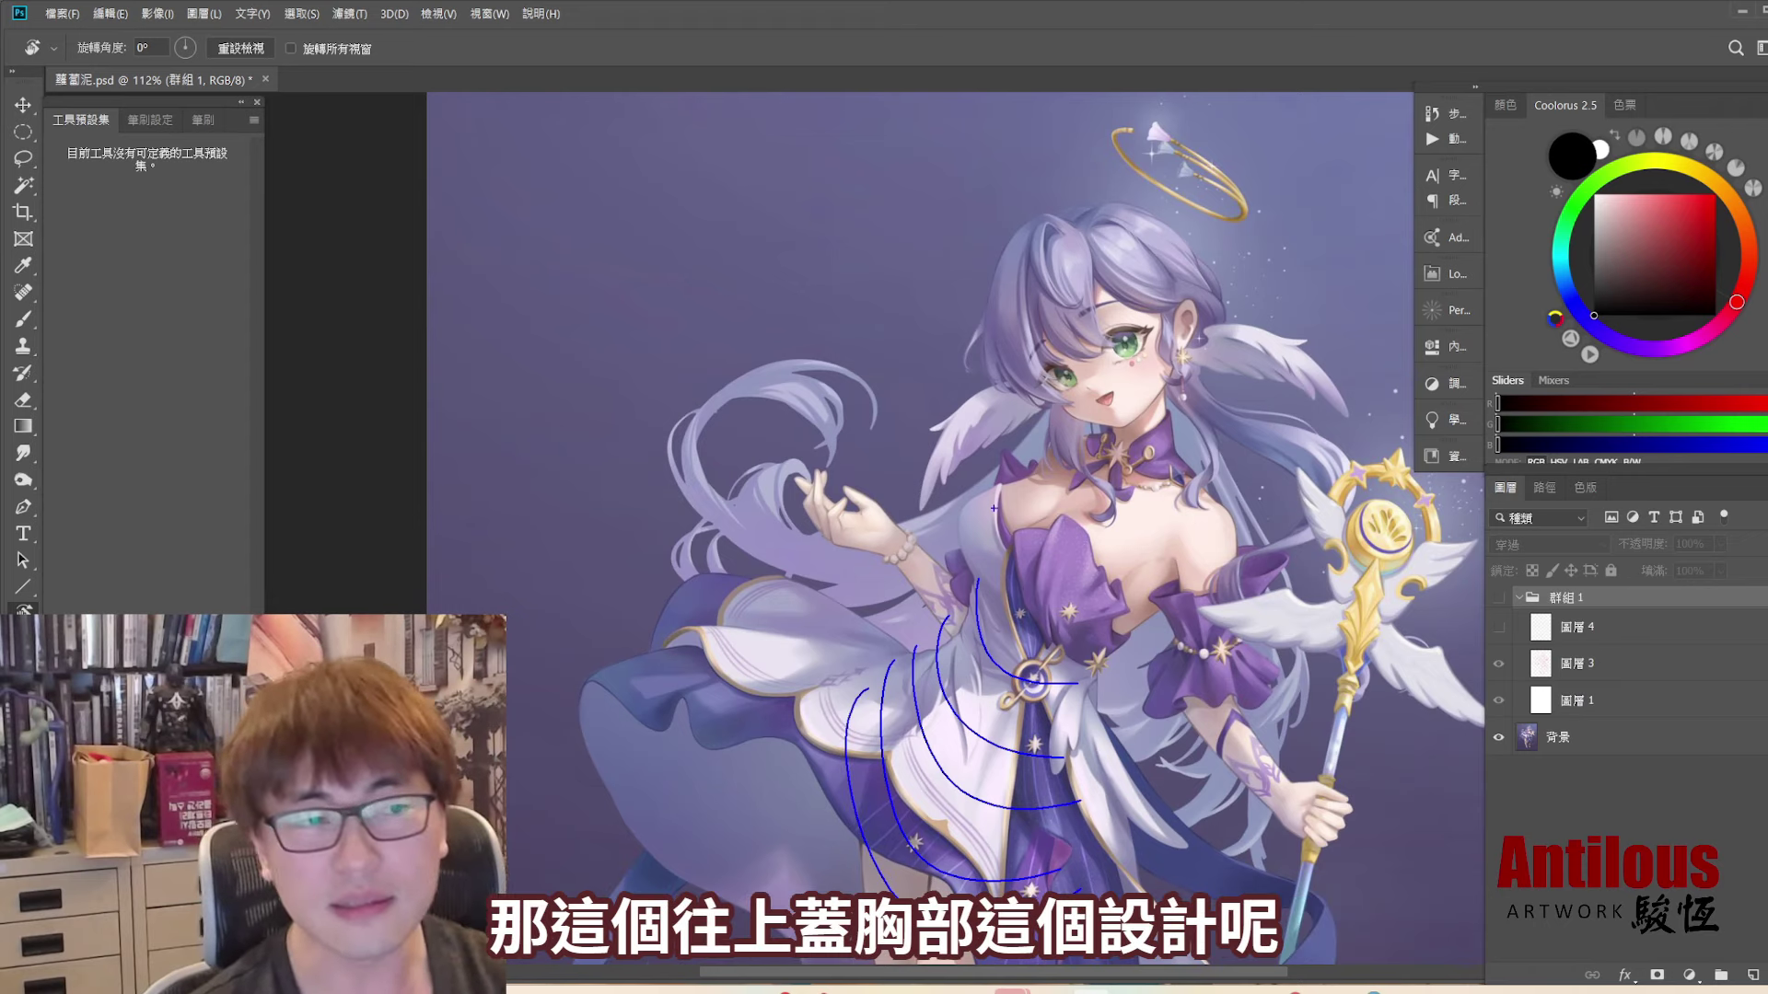
key(ctrl+z)
key(ctrl+z)
key(ctrl+z)
key(ctrl+z)
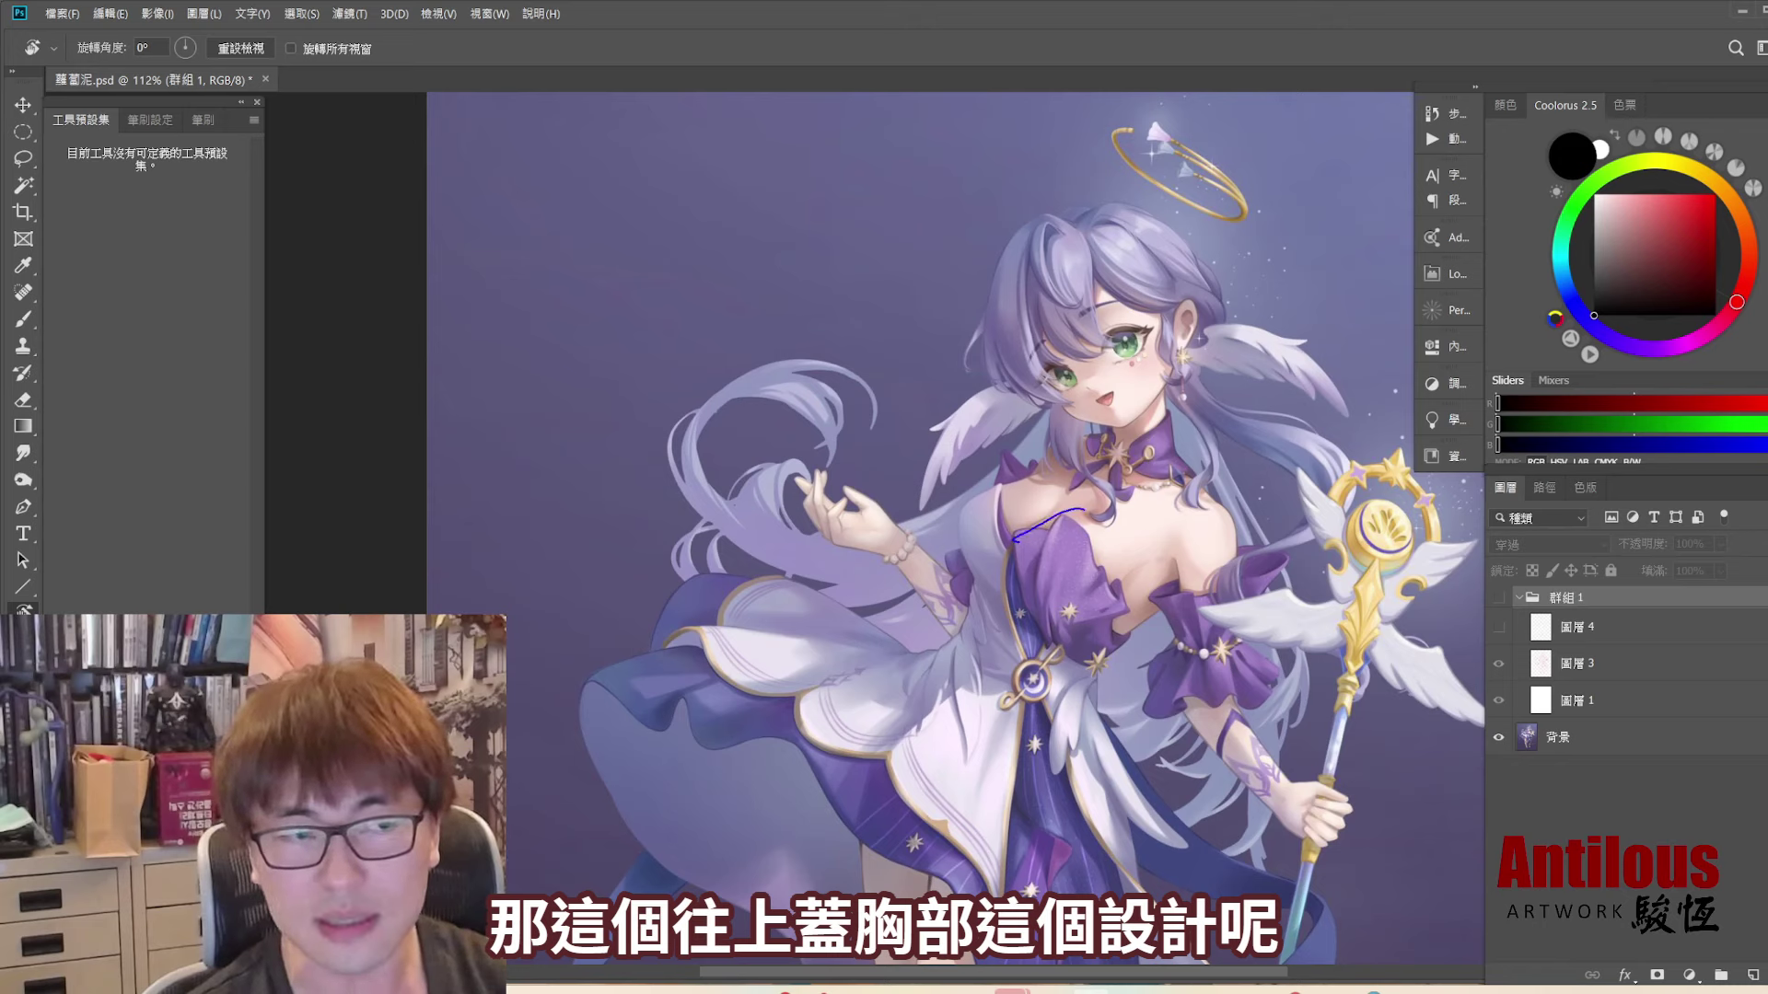
key(ctrl+z)
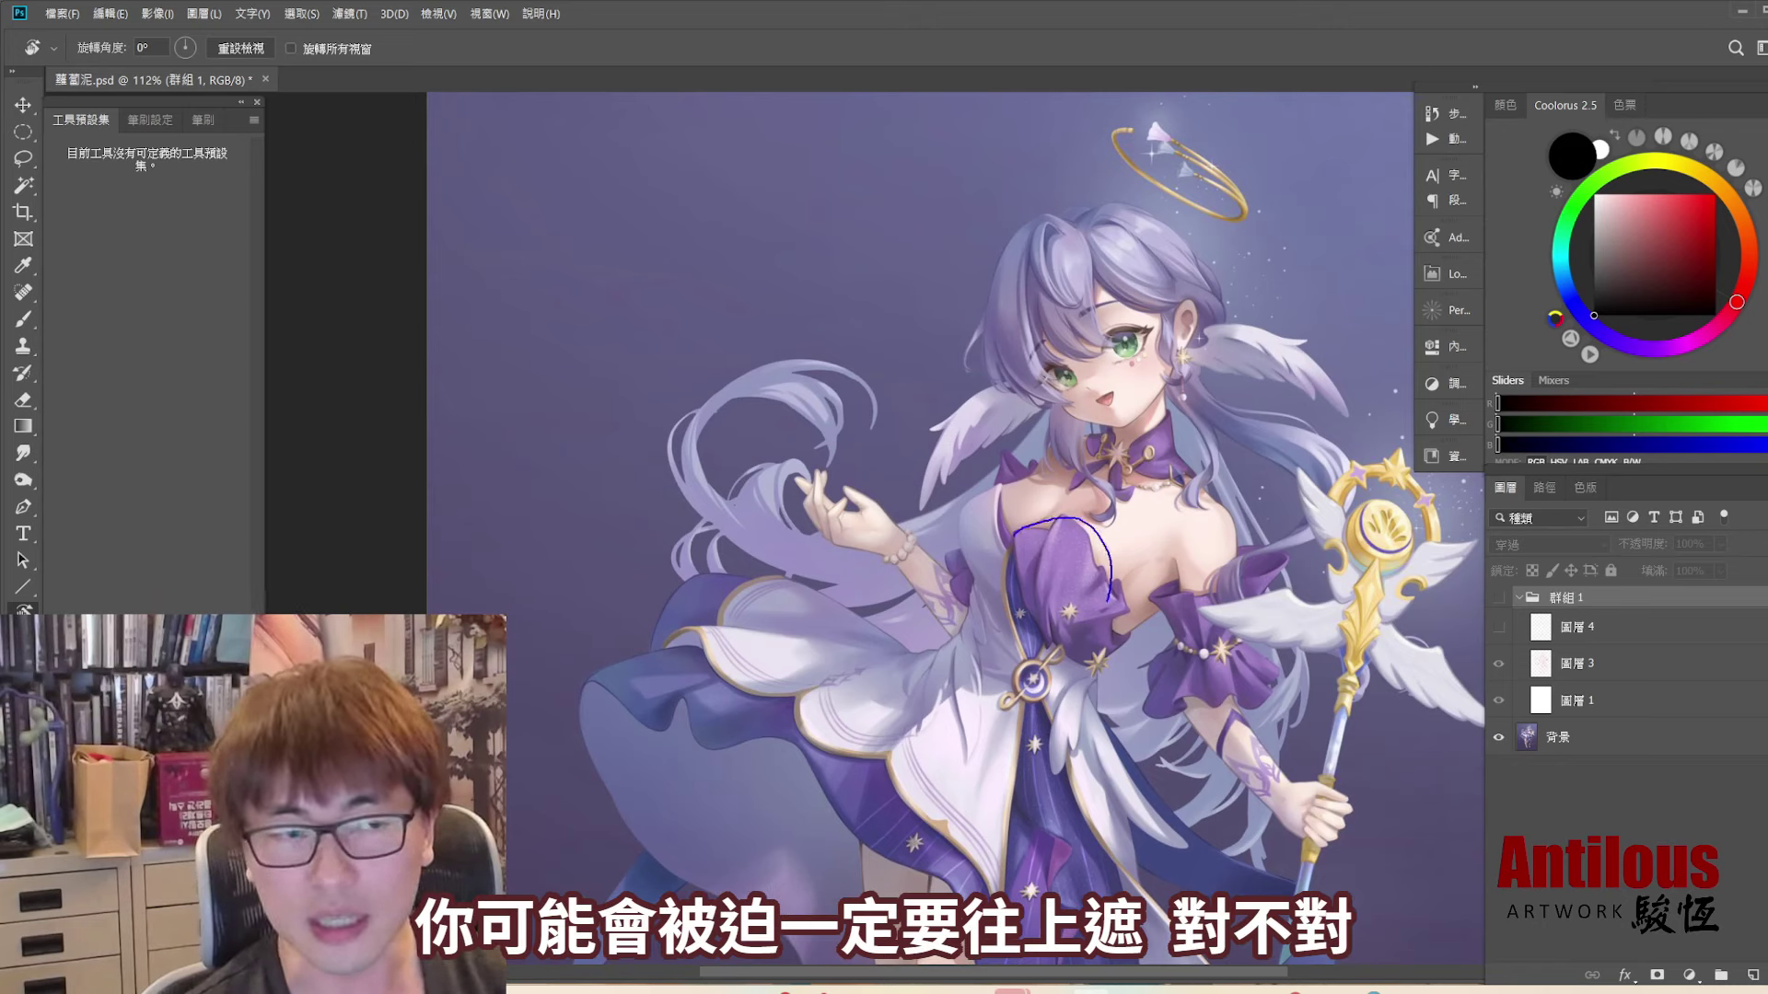
key(ctrl+z)
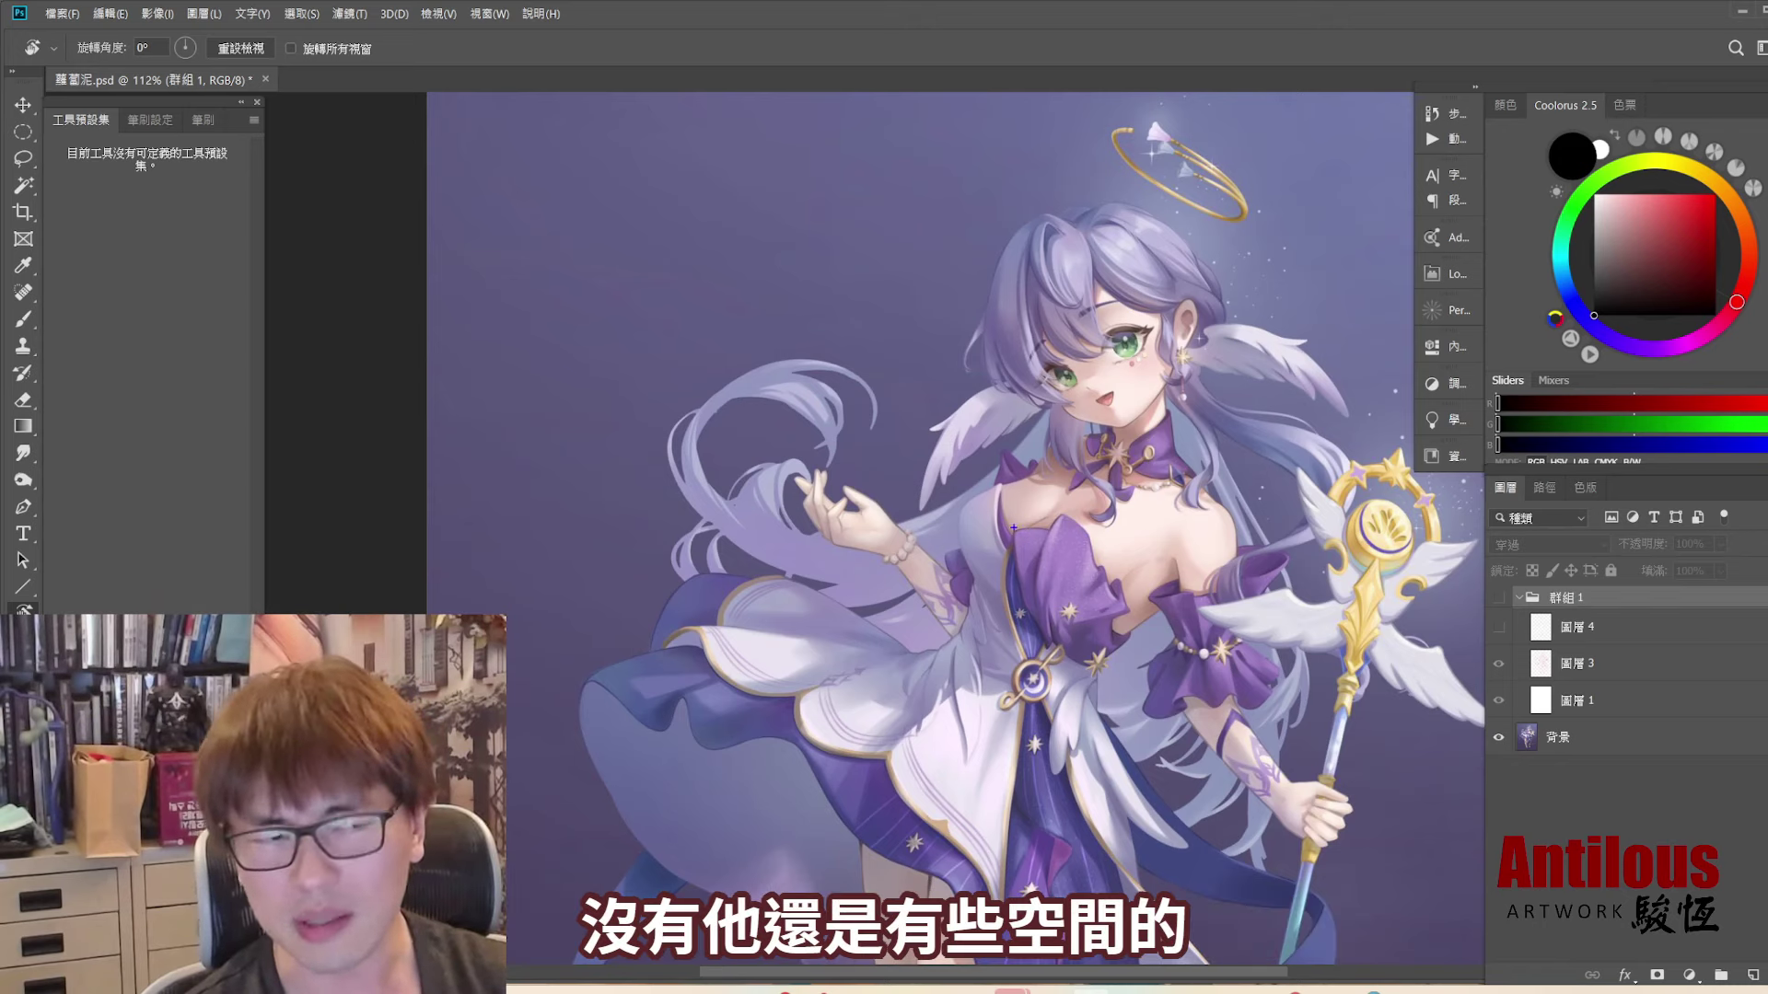
- Sketch blue guides on the bodice's chest coverage, clear them, and show the red sketch
drag(1012, 534, 1043, 548)
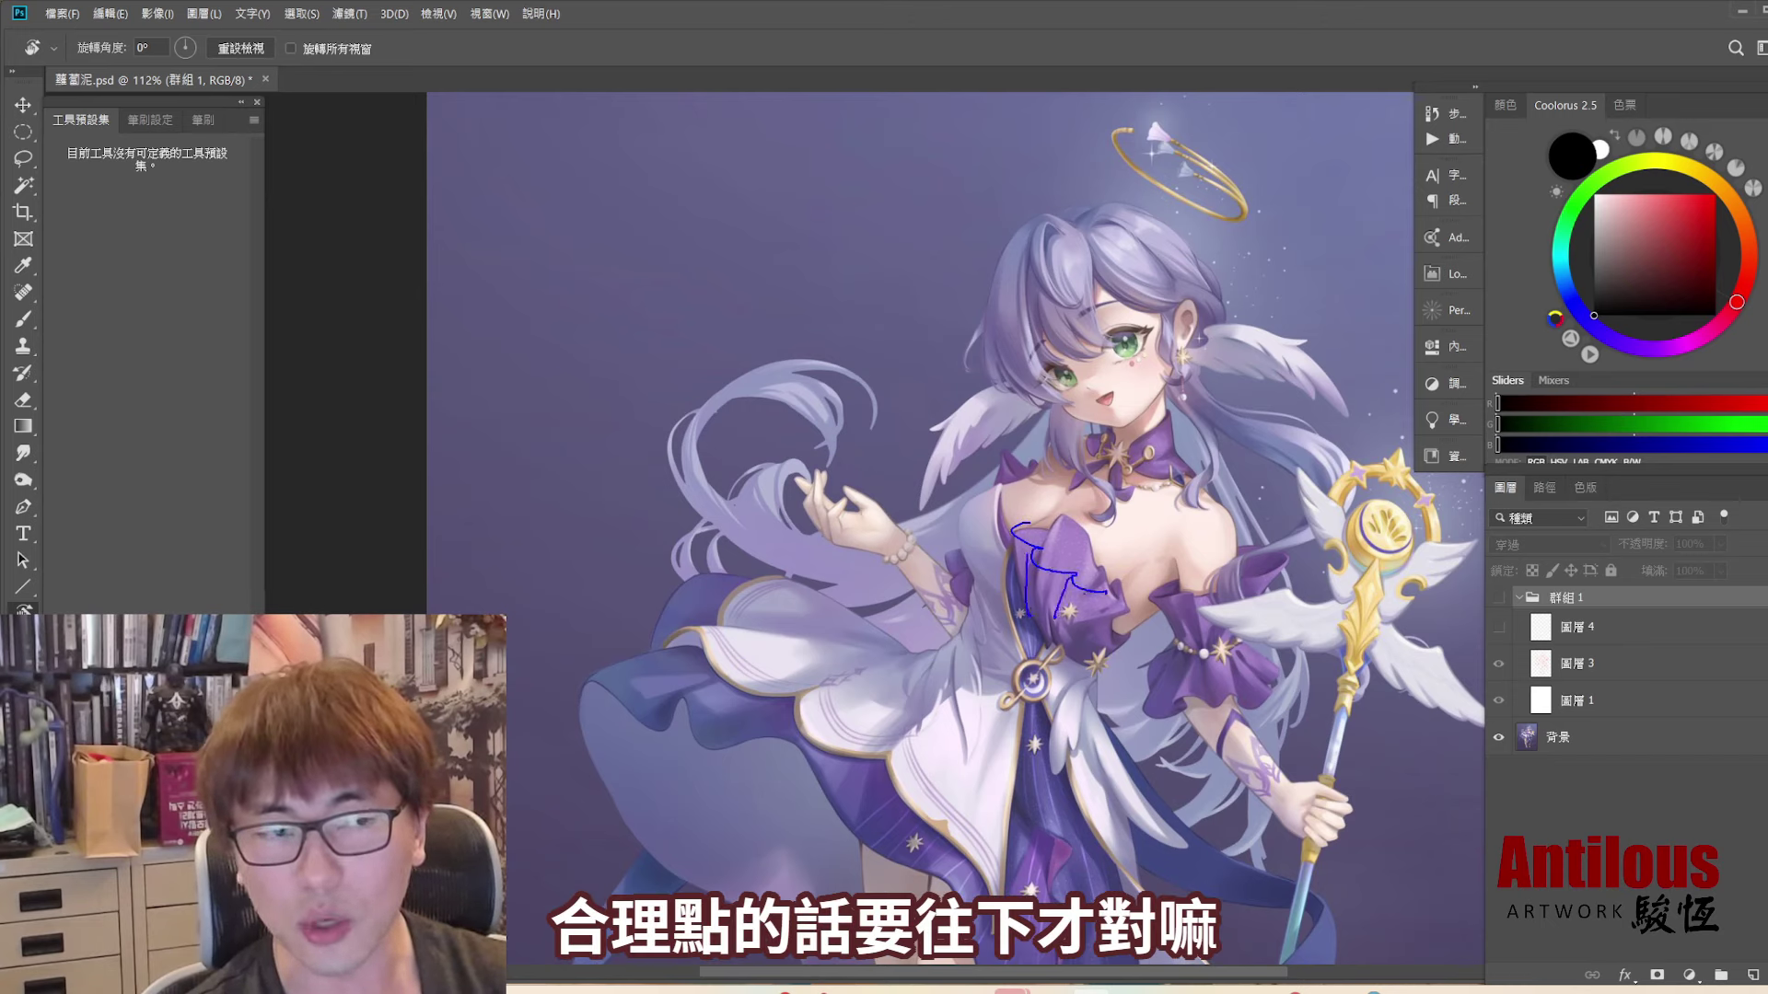
mouse_move(1081, 540)
mouse_down()
mouse_move(1062, 566)
mouse_move(1027, 544)
mouse_move(1059, 544)
mouse_up()
key(ctrl+z)
key(ctrl+comma)
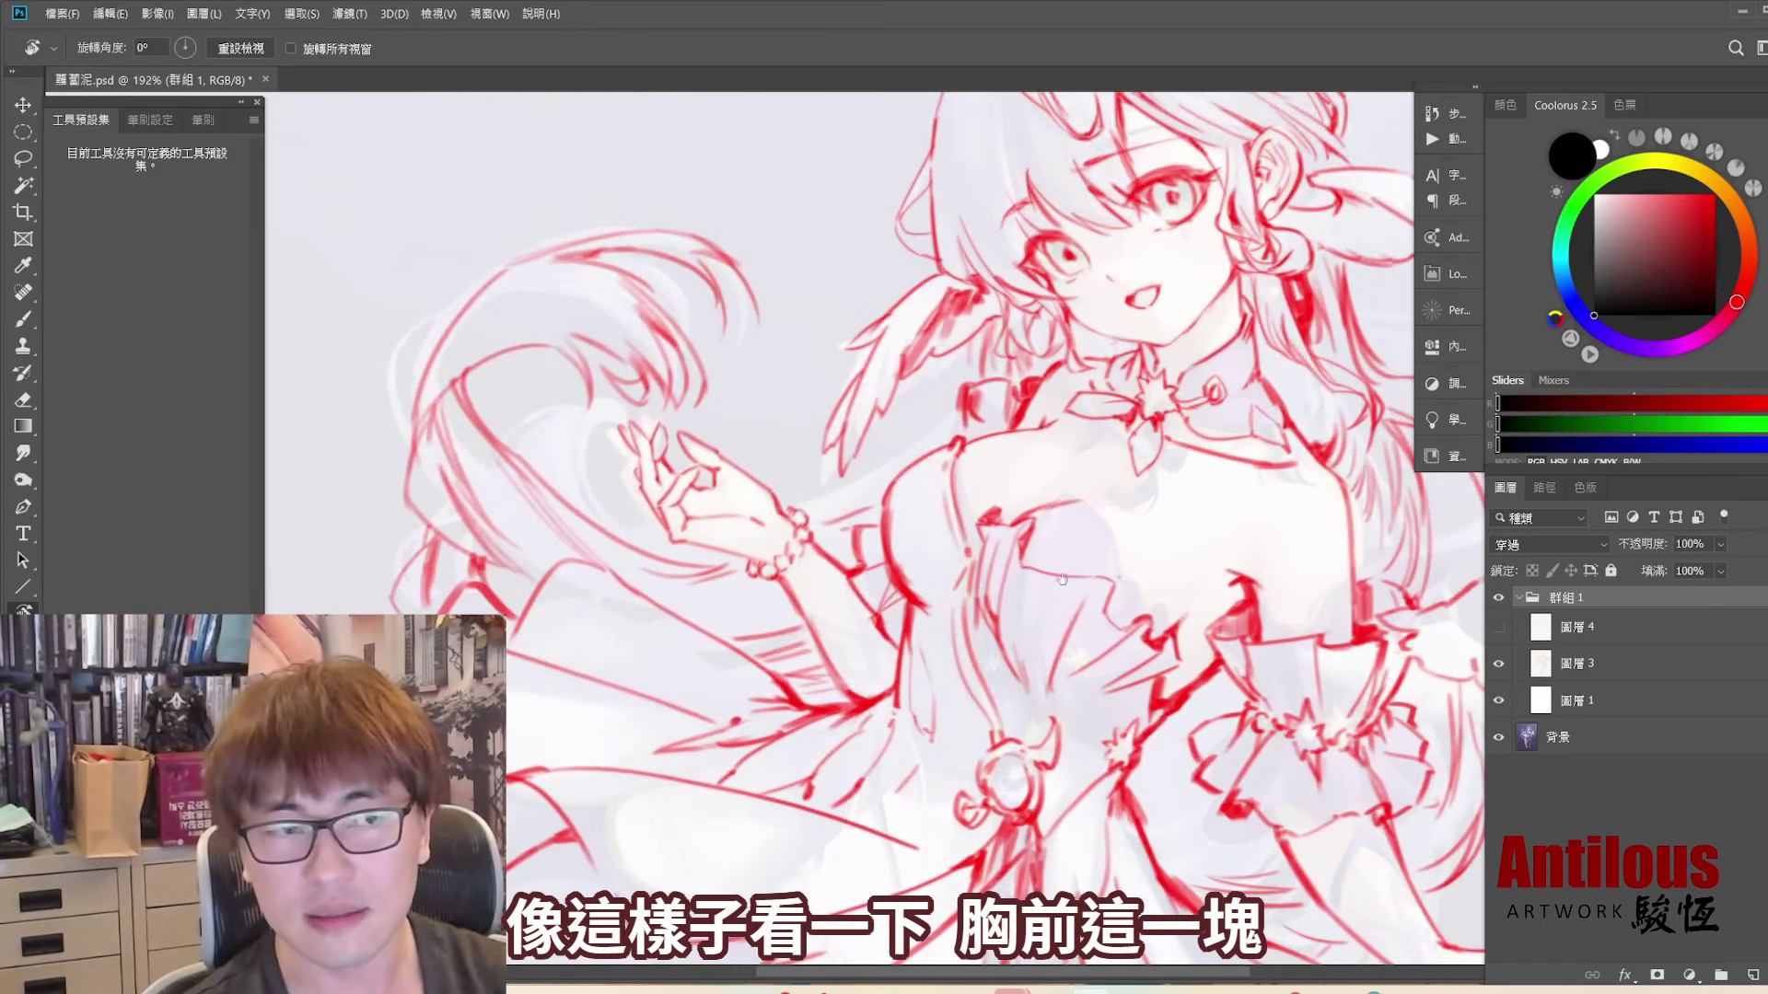
- Loop the chest in blue, undo it, then toggle the Group 1 red sketch to compare
mouse_move(1137, 455)
mouse_down()
mouse_move(1086, 732)
mouse_move(1141, 460)
mouse_up()
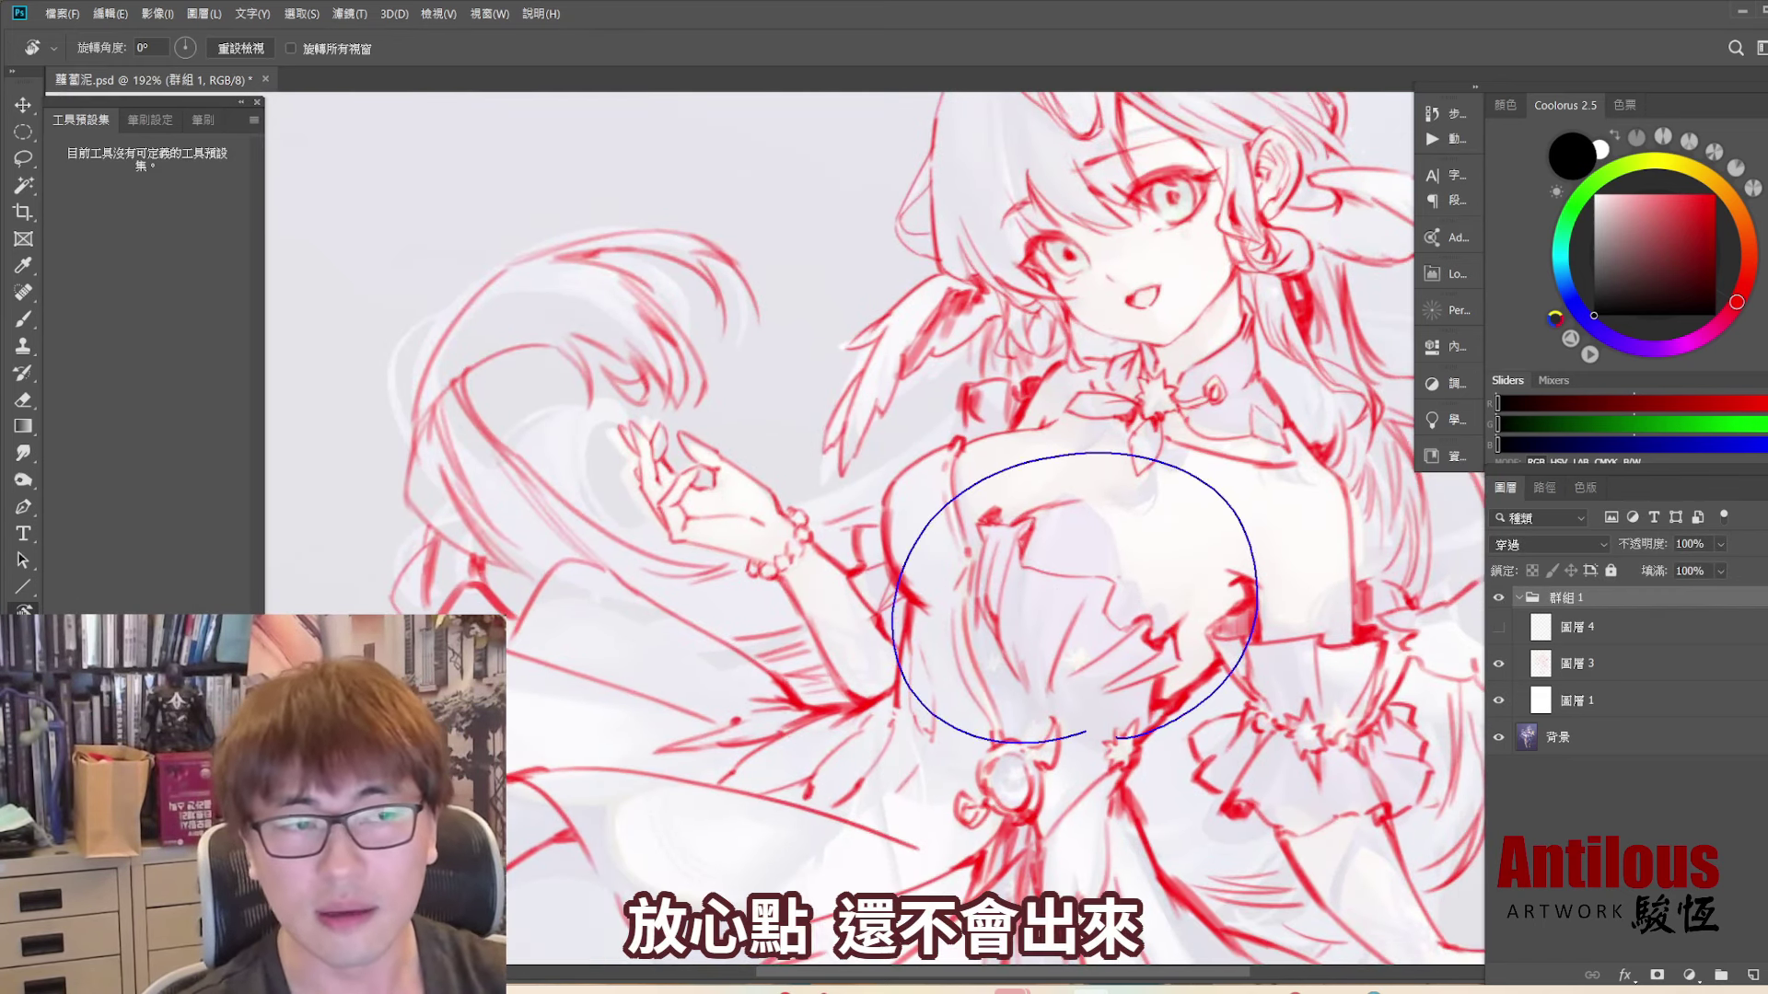
key(ctrl+z)
click(1498, 601)
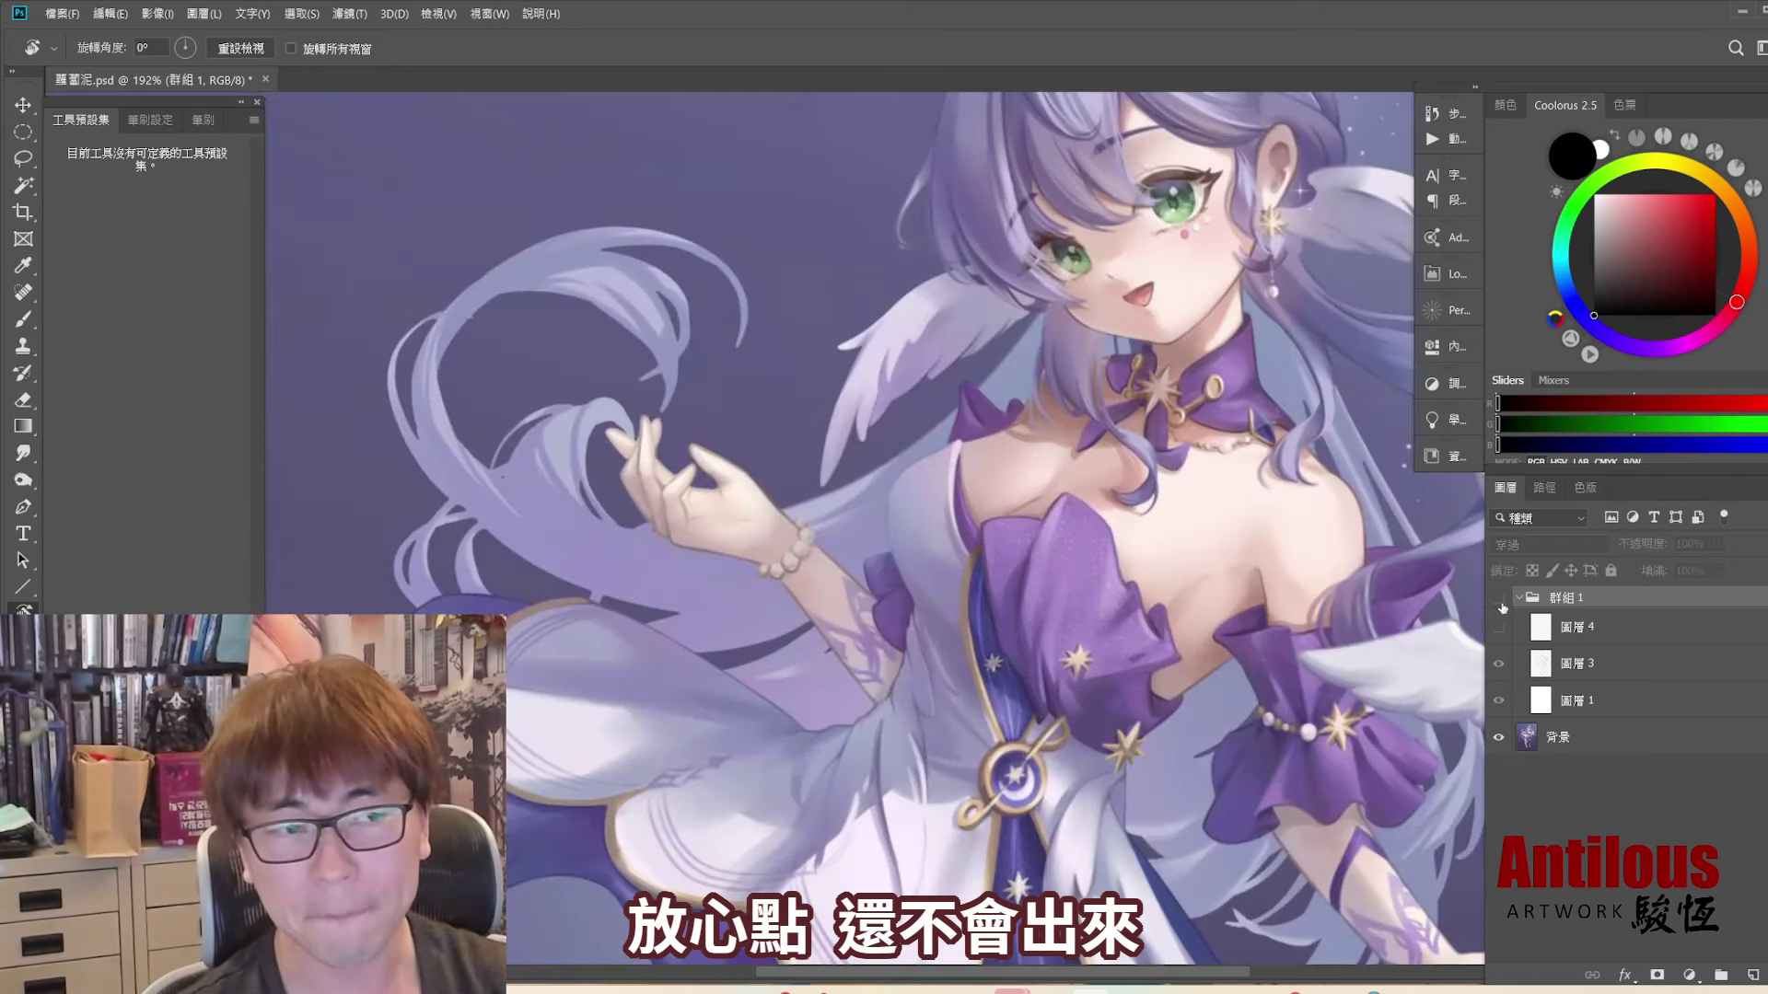
click(1498, 598)
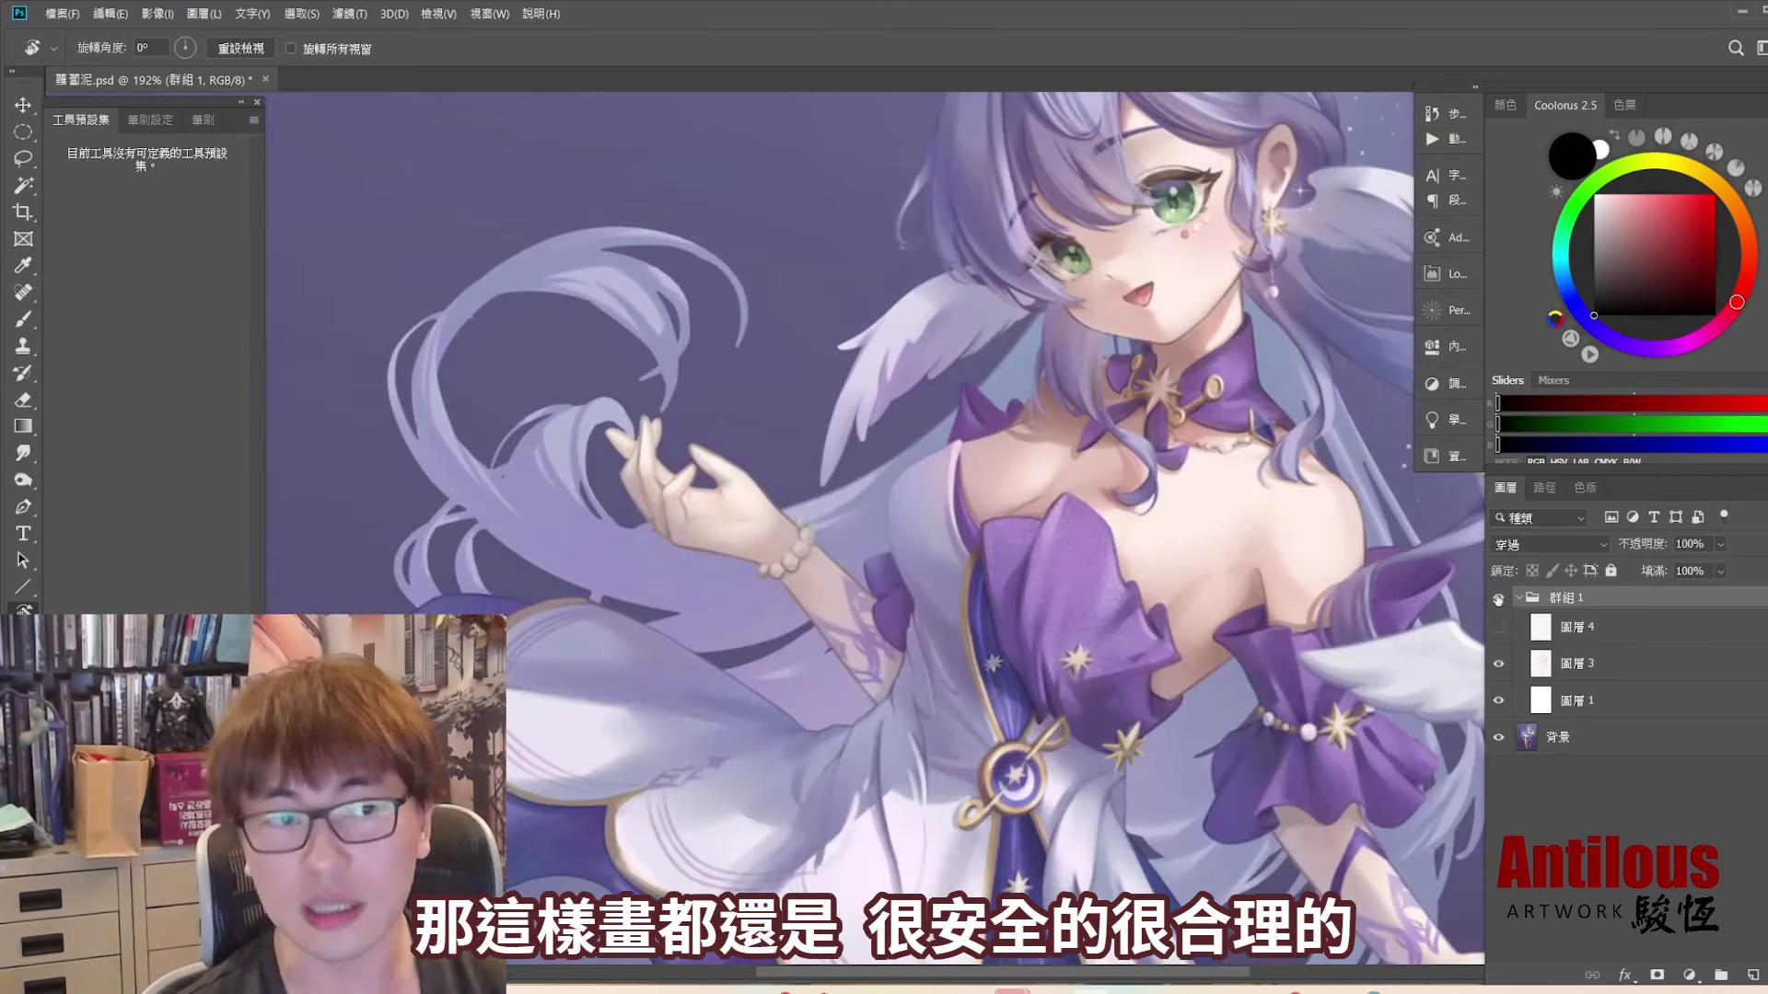
click(1498, 598)
- Toggle the red sketch and Layer 4 blue notes to compare, panning toward the staff side
click(1497, 598)
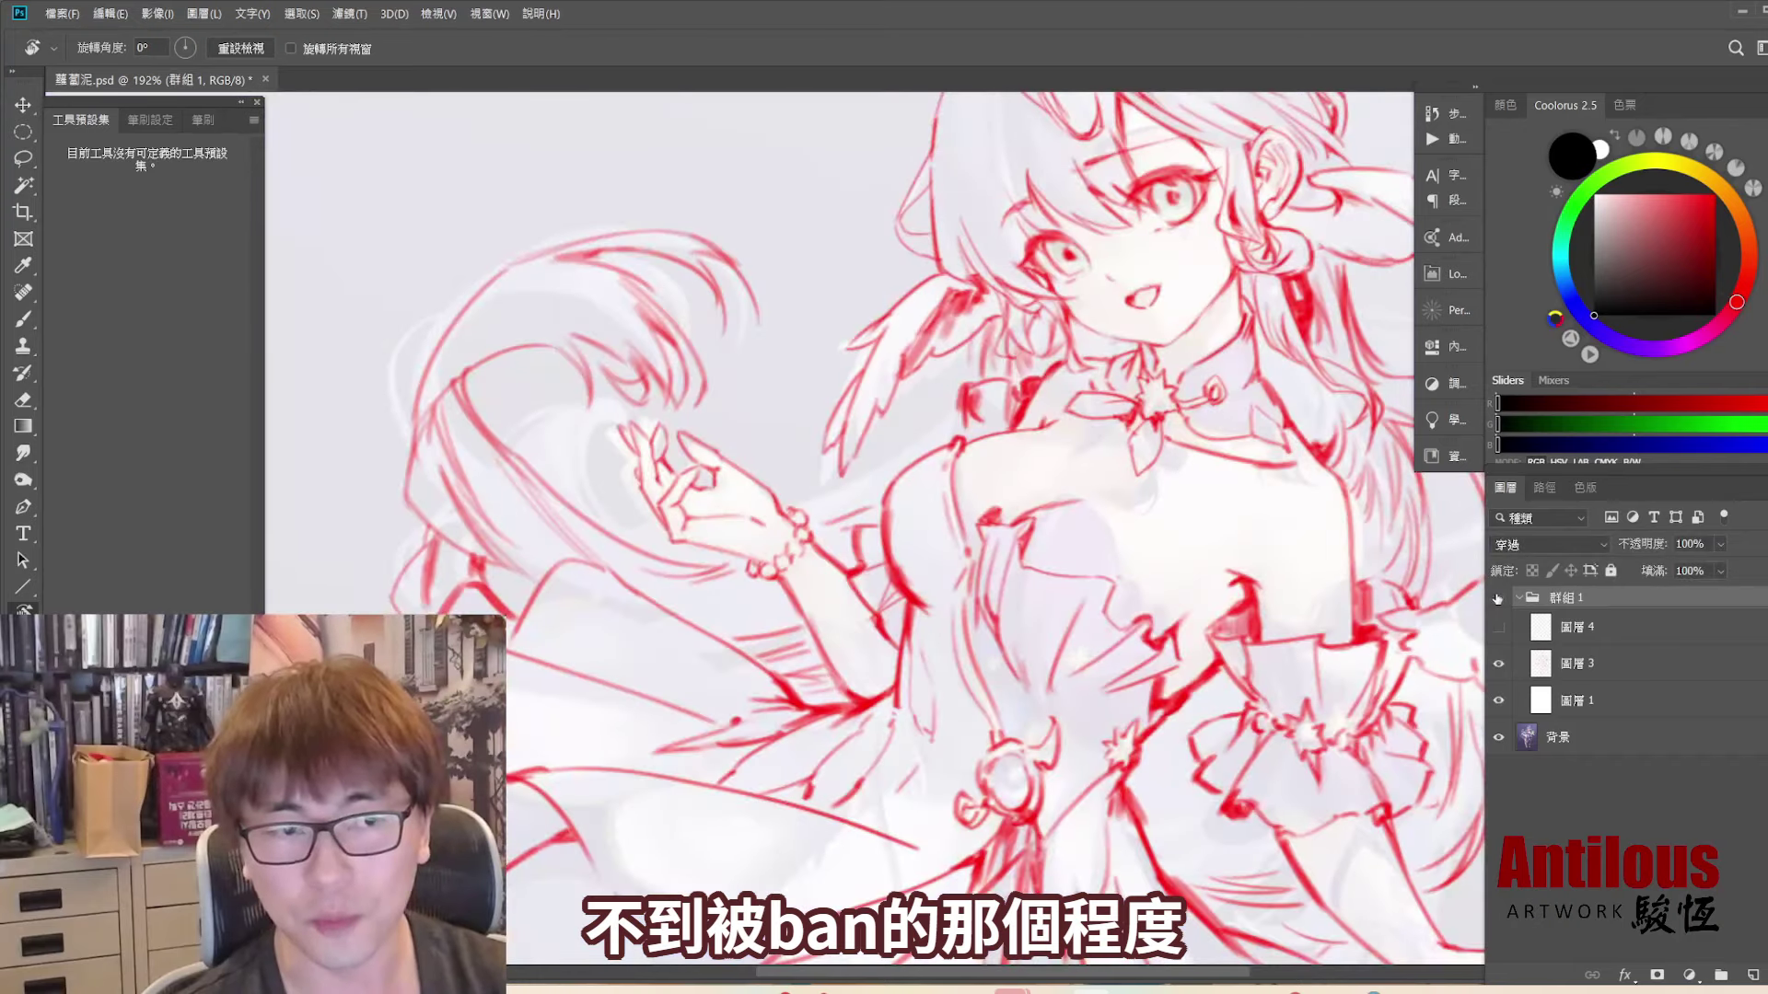
drag(1280, 600, 1175, 600)
click(1498, 598)
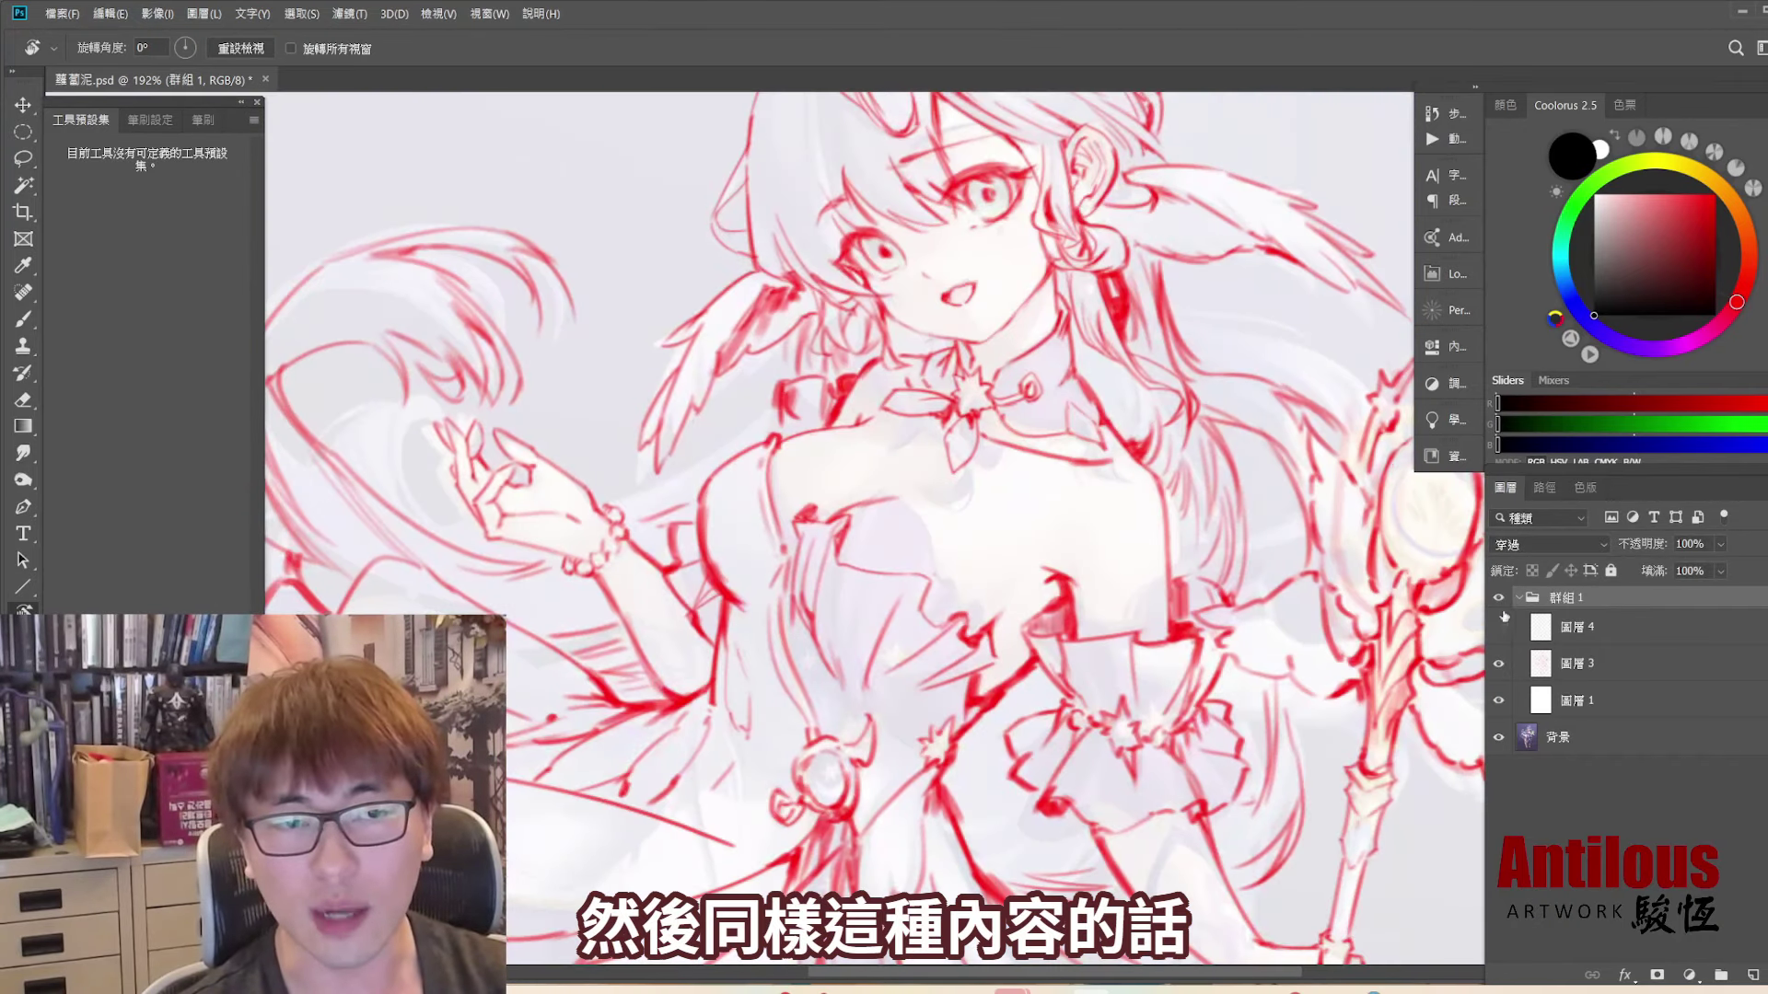
click(1499, 629)
drag(1307, 726, 1279, 654)
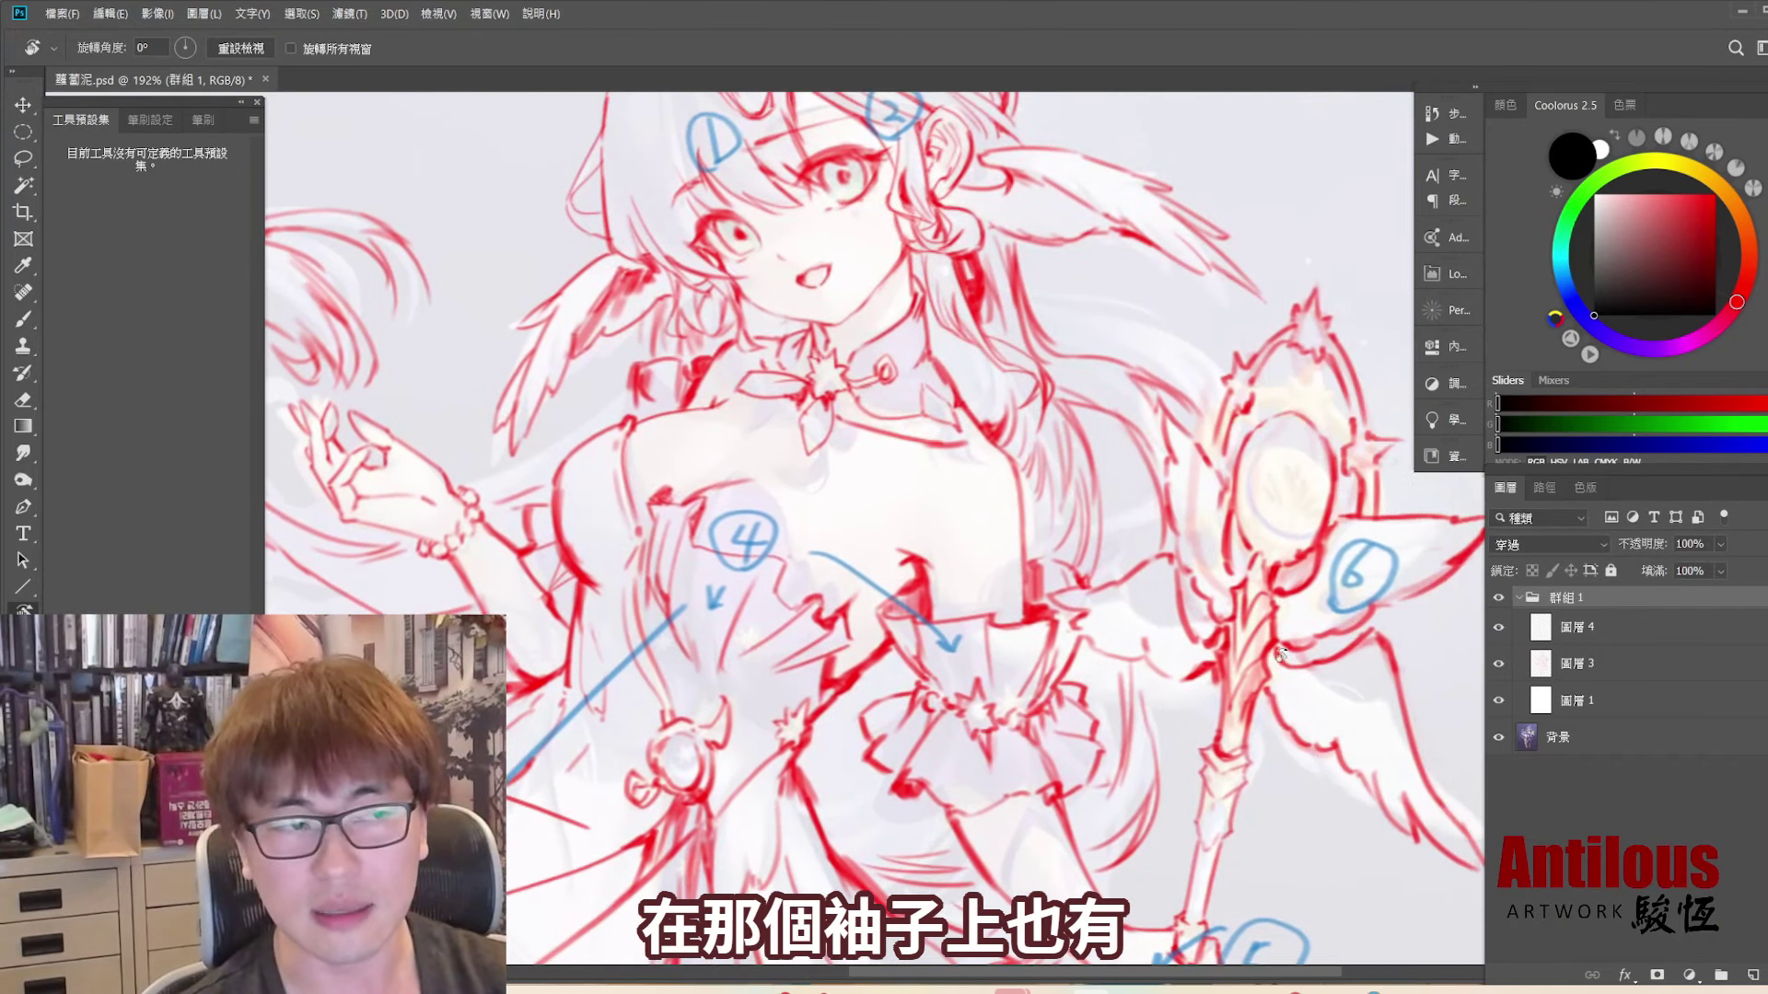
click(1499, 629)
- Loop the waist and skirt in blue, then hide the red sketch
drag(1038, 647, 1093, 551)
drag(1048, 770, 1132, 773)
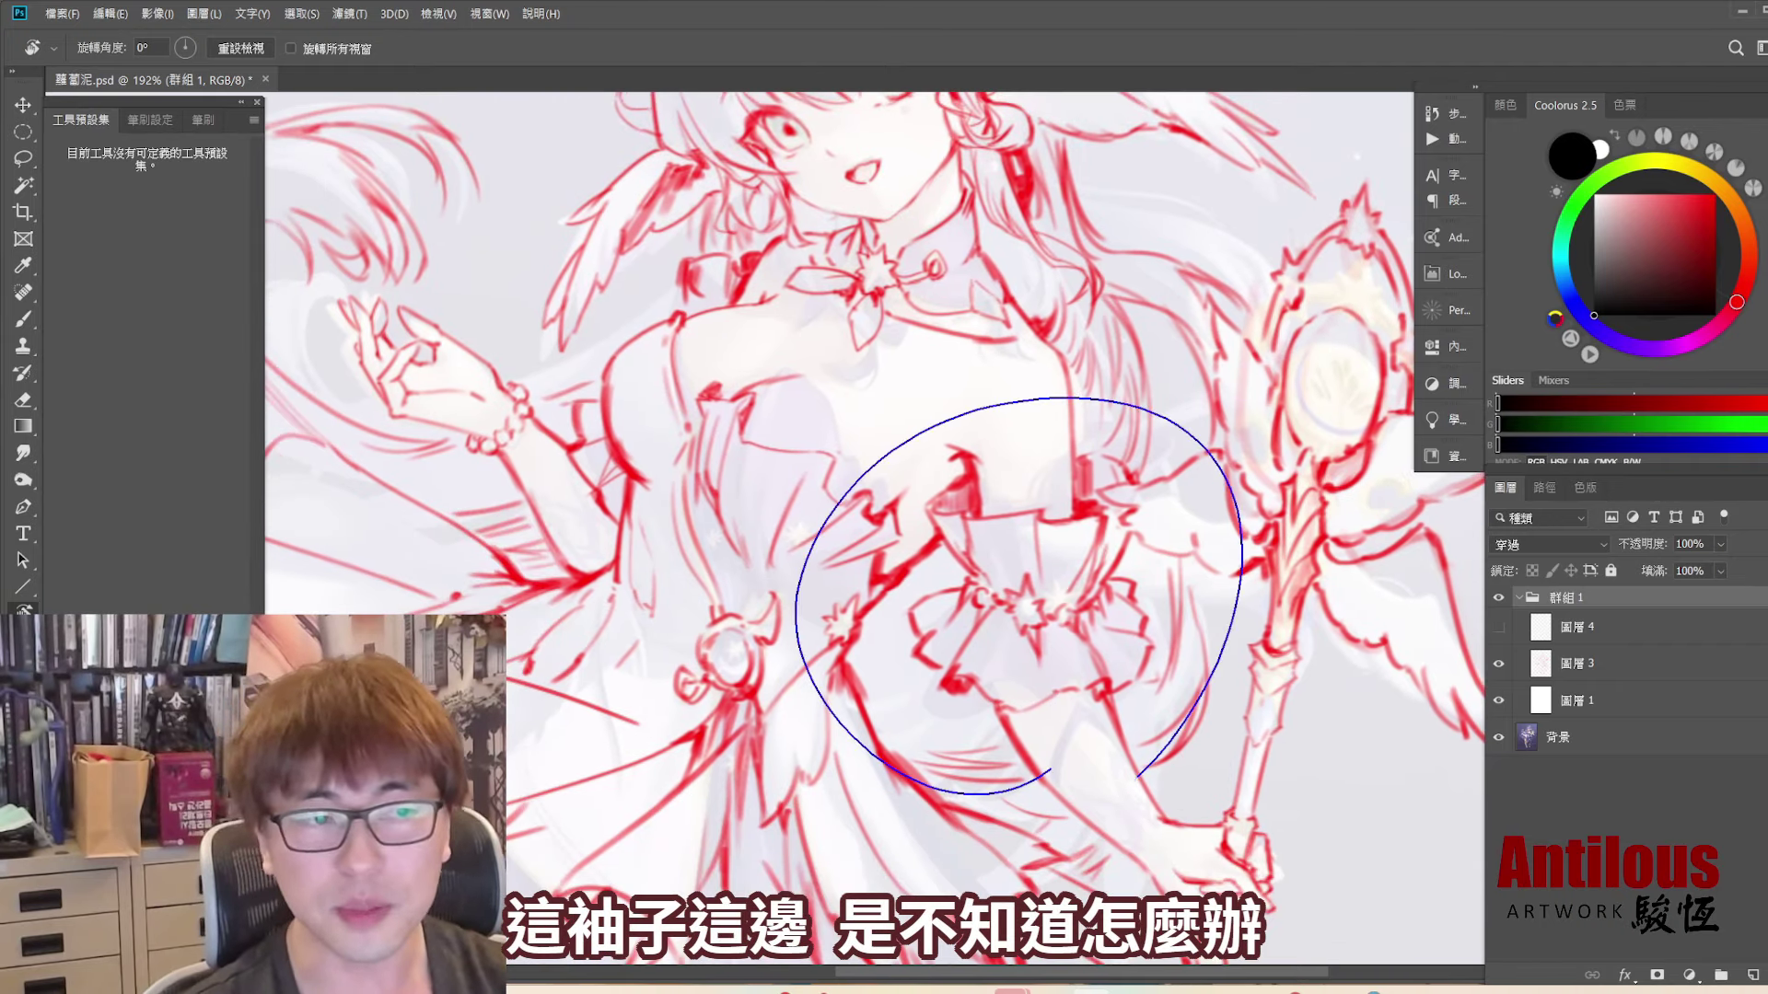
click(1499, 599)
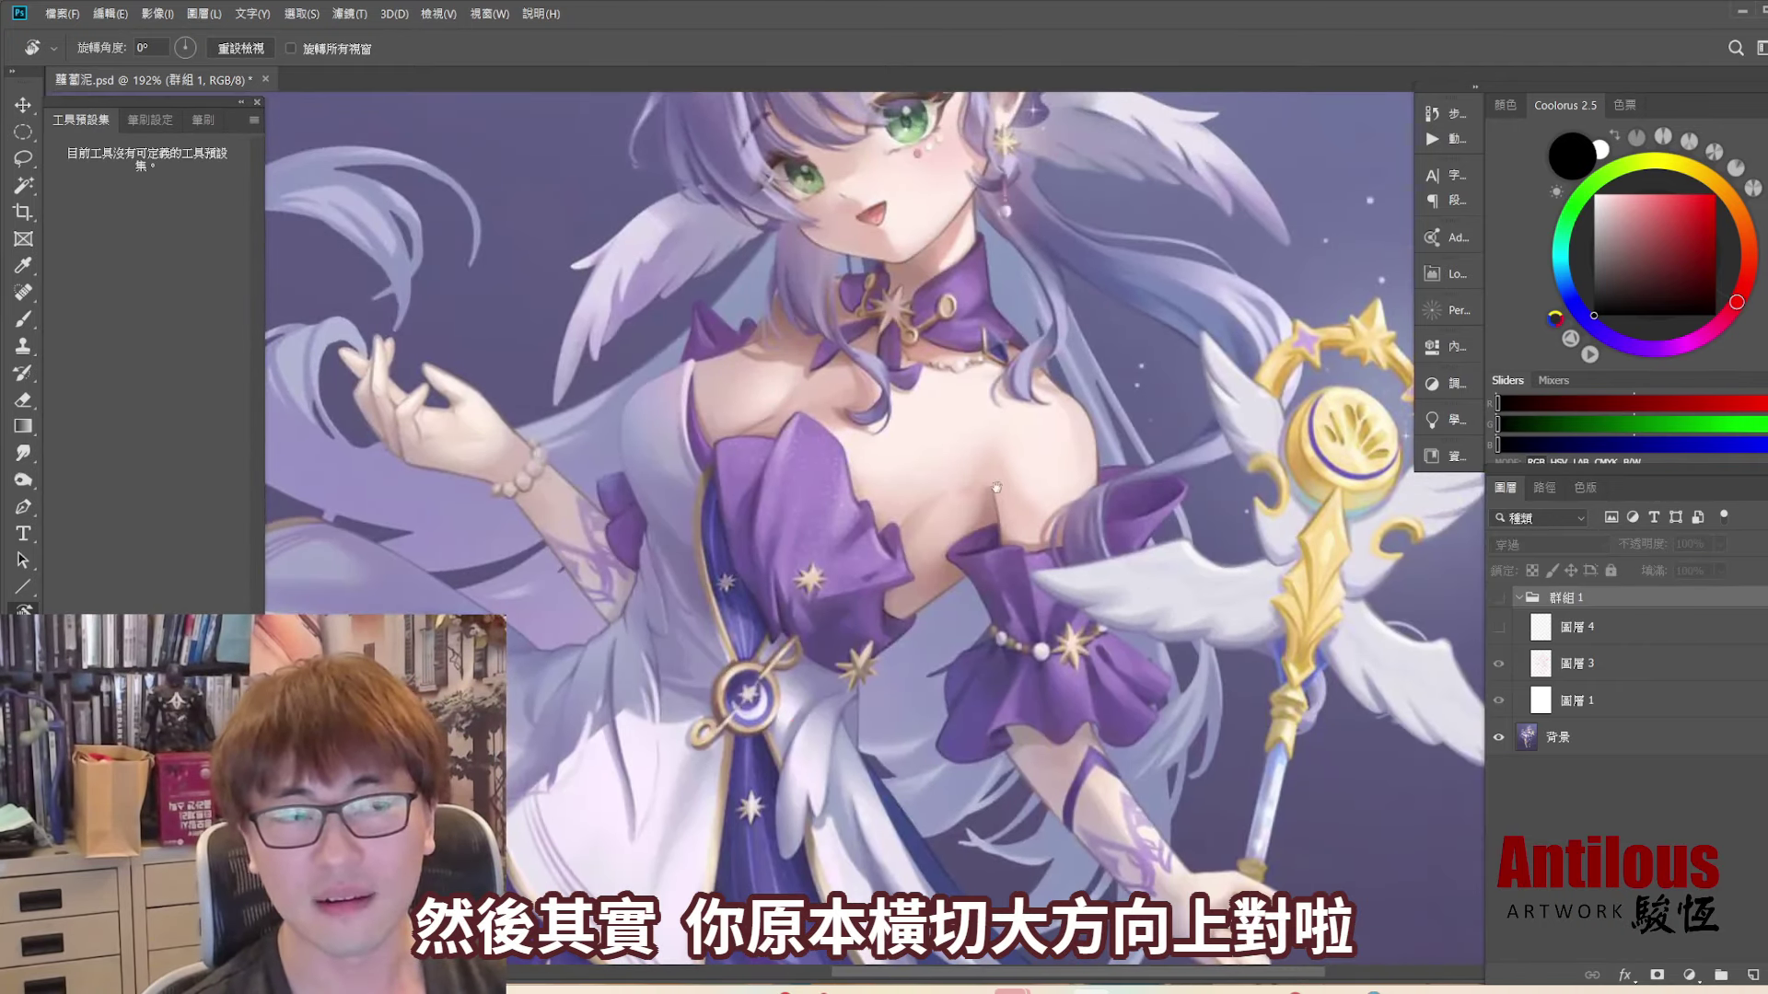
- Try blue marks on chest and sleeve, then trace the sleeve outline and an arc above the shoulder
drag(1081, 501, 1096, 544)
drag(962, 553, 1000, 532)
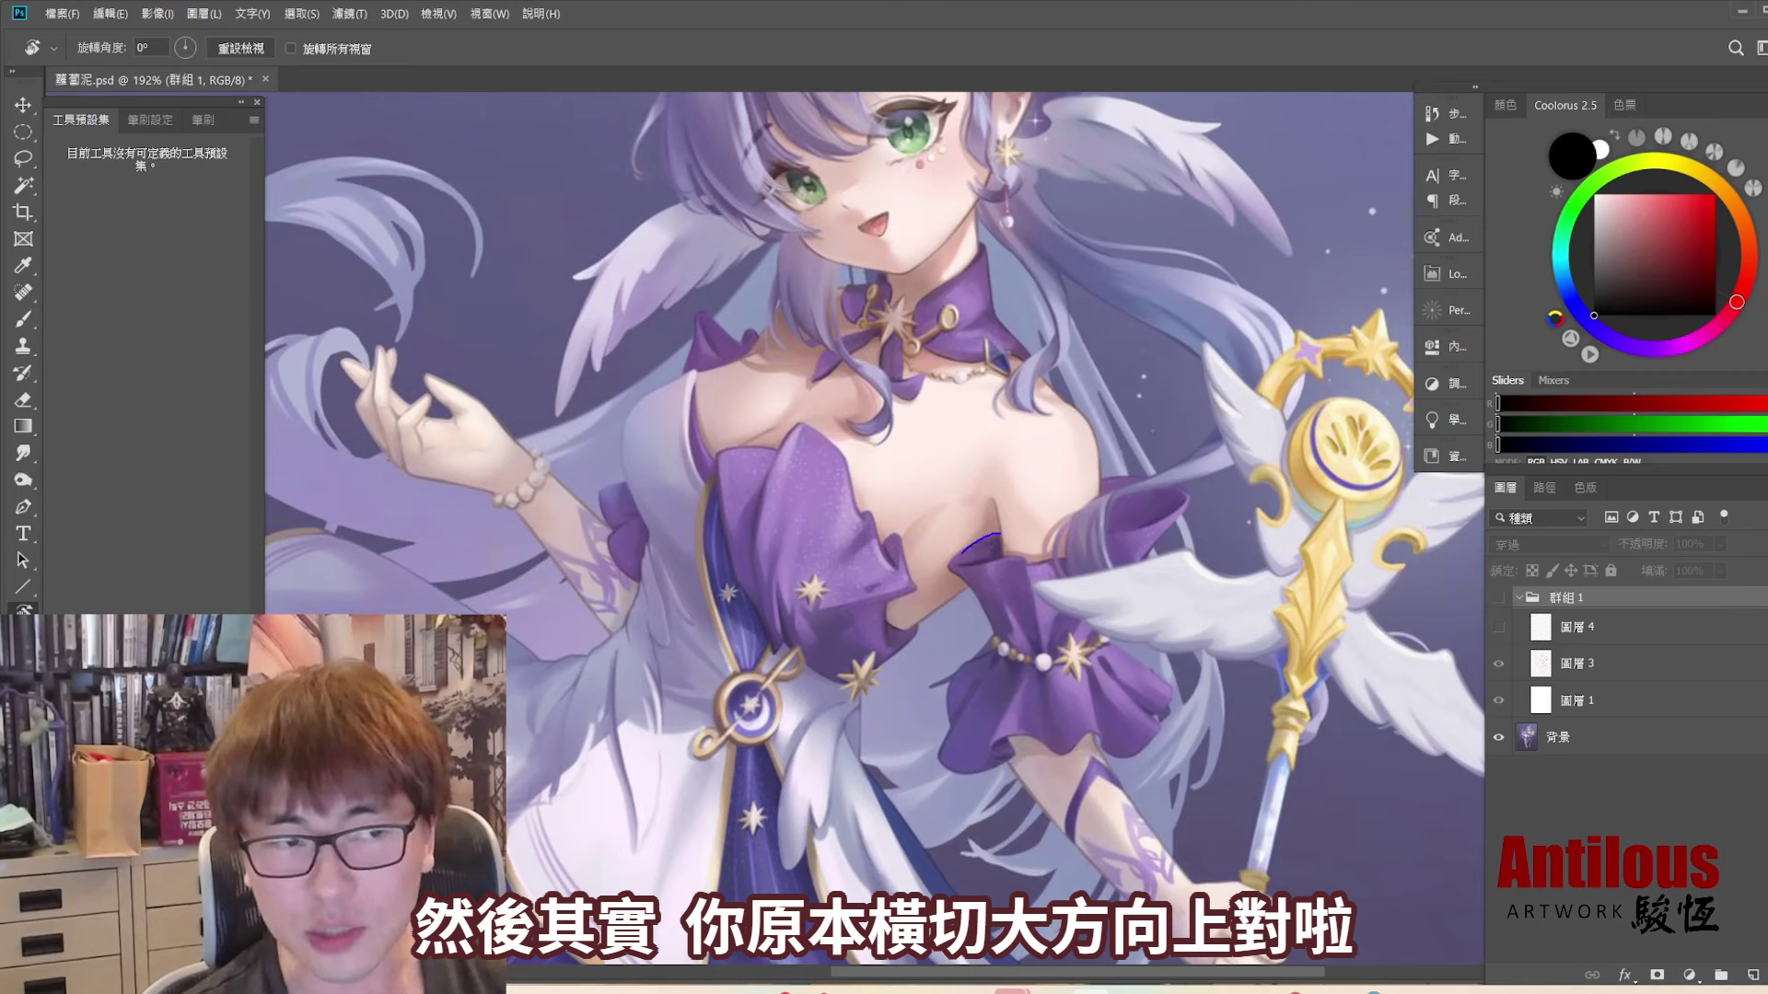
key(ctrl+z)
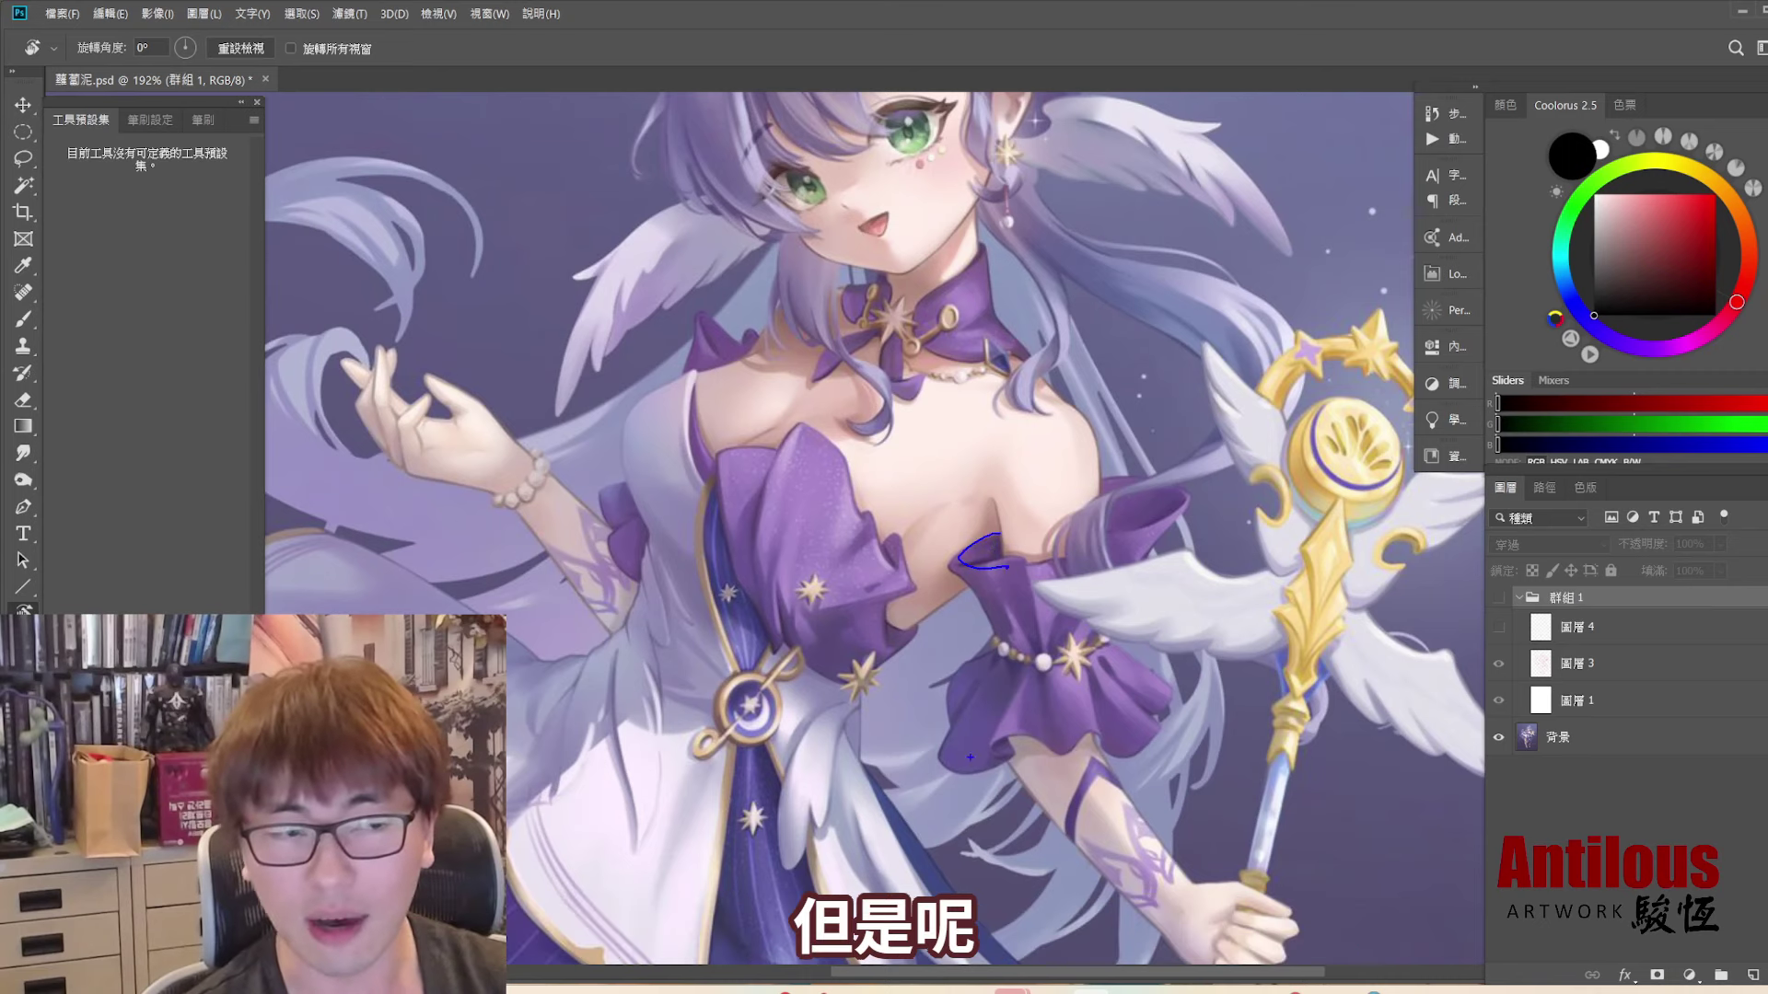
key(ctrl+z)
drag(958, 669, 1019, 748)
key(ctrl+z)
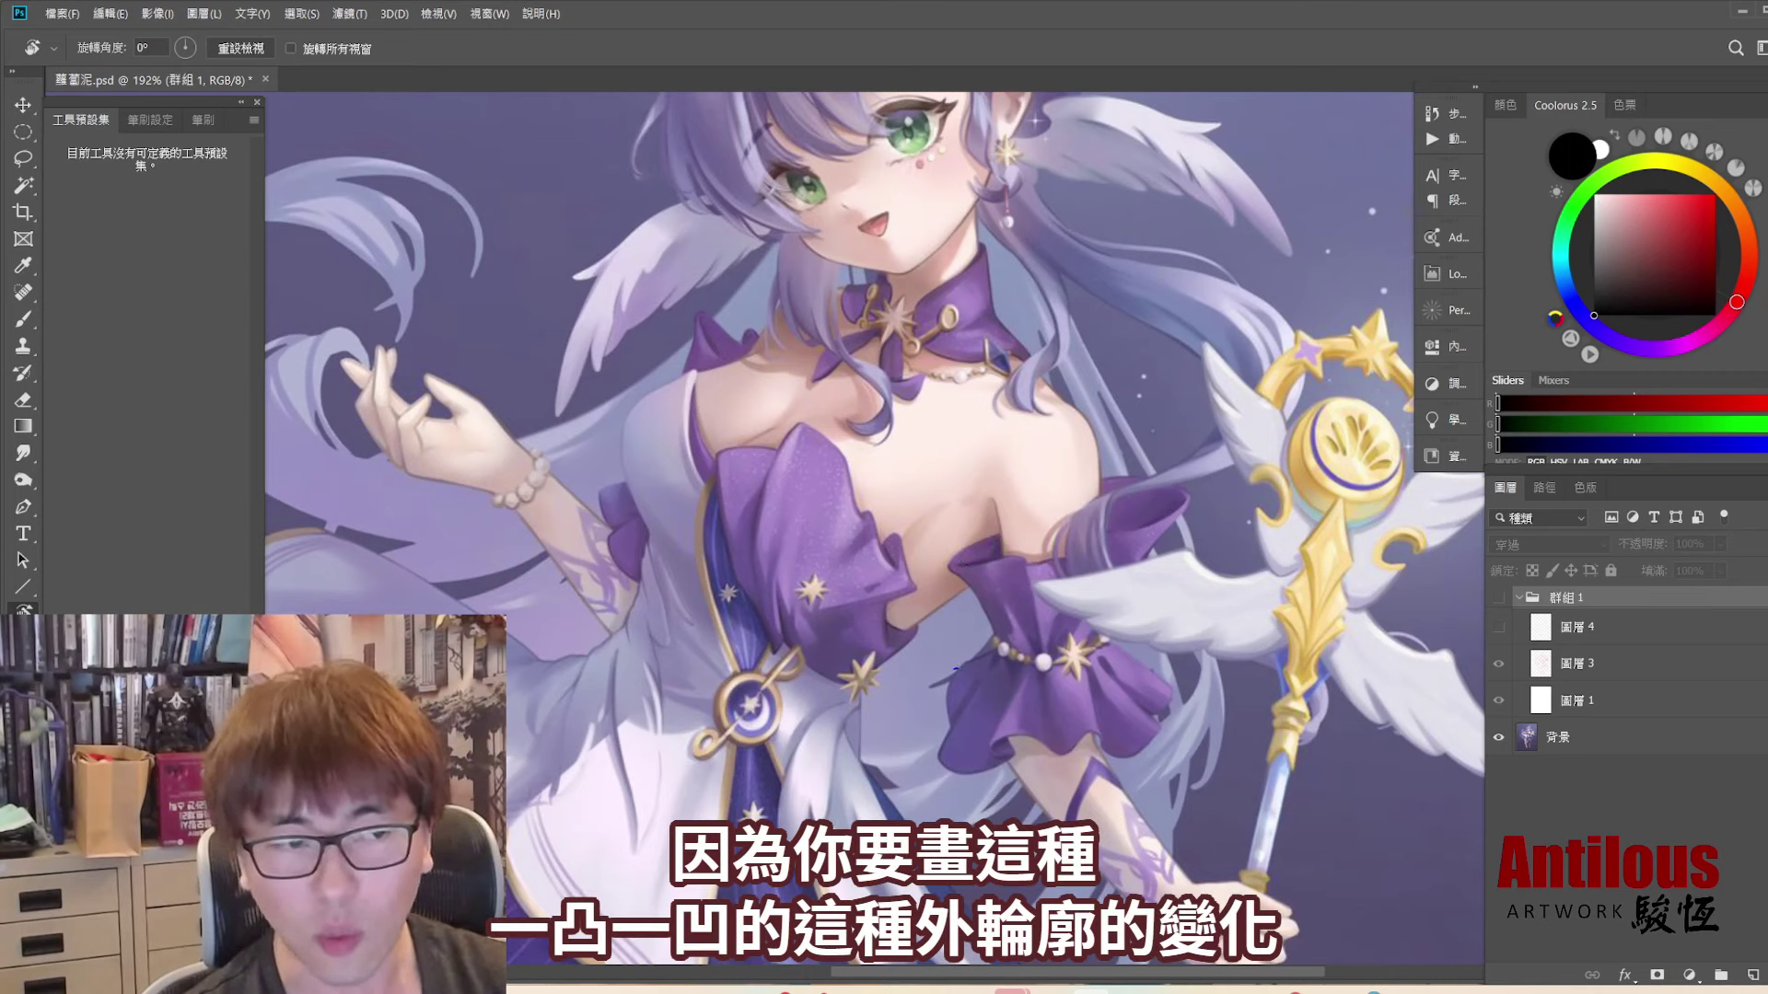
mouse_move(957, 670)
mouse_down()
mouse_move(1018, 748)
mouse_move(1146, 696)
mouse_up()
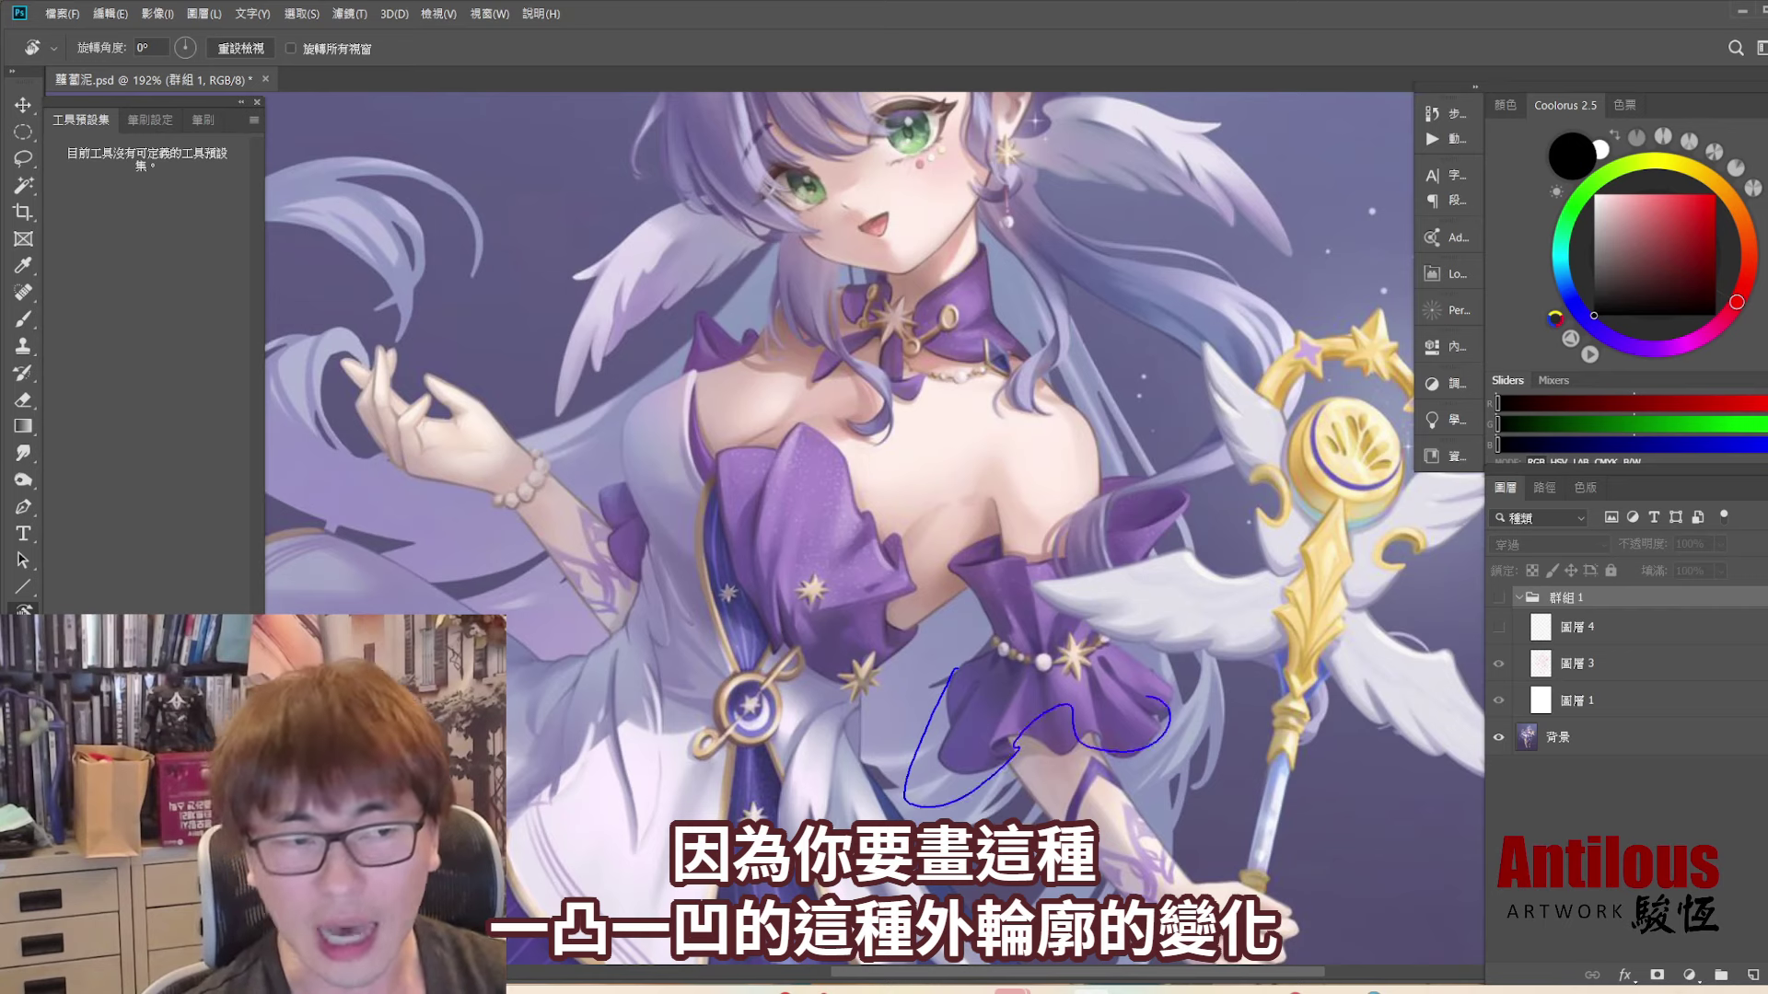
drag(1146, 523, 1197, 460)
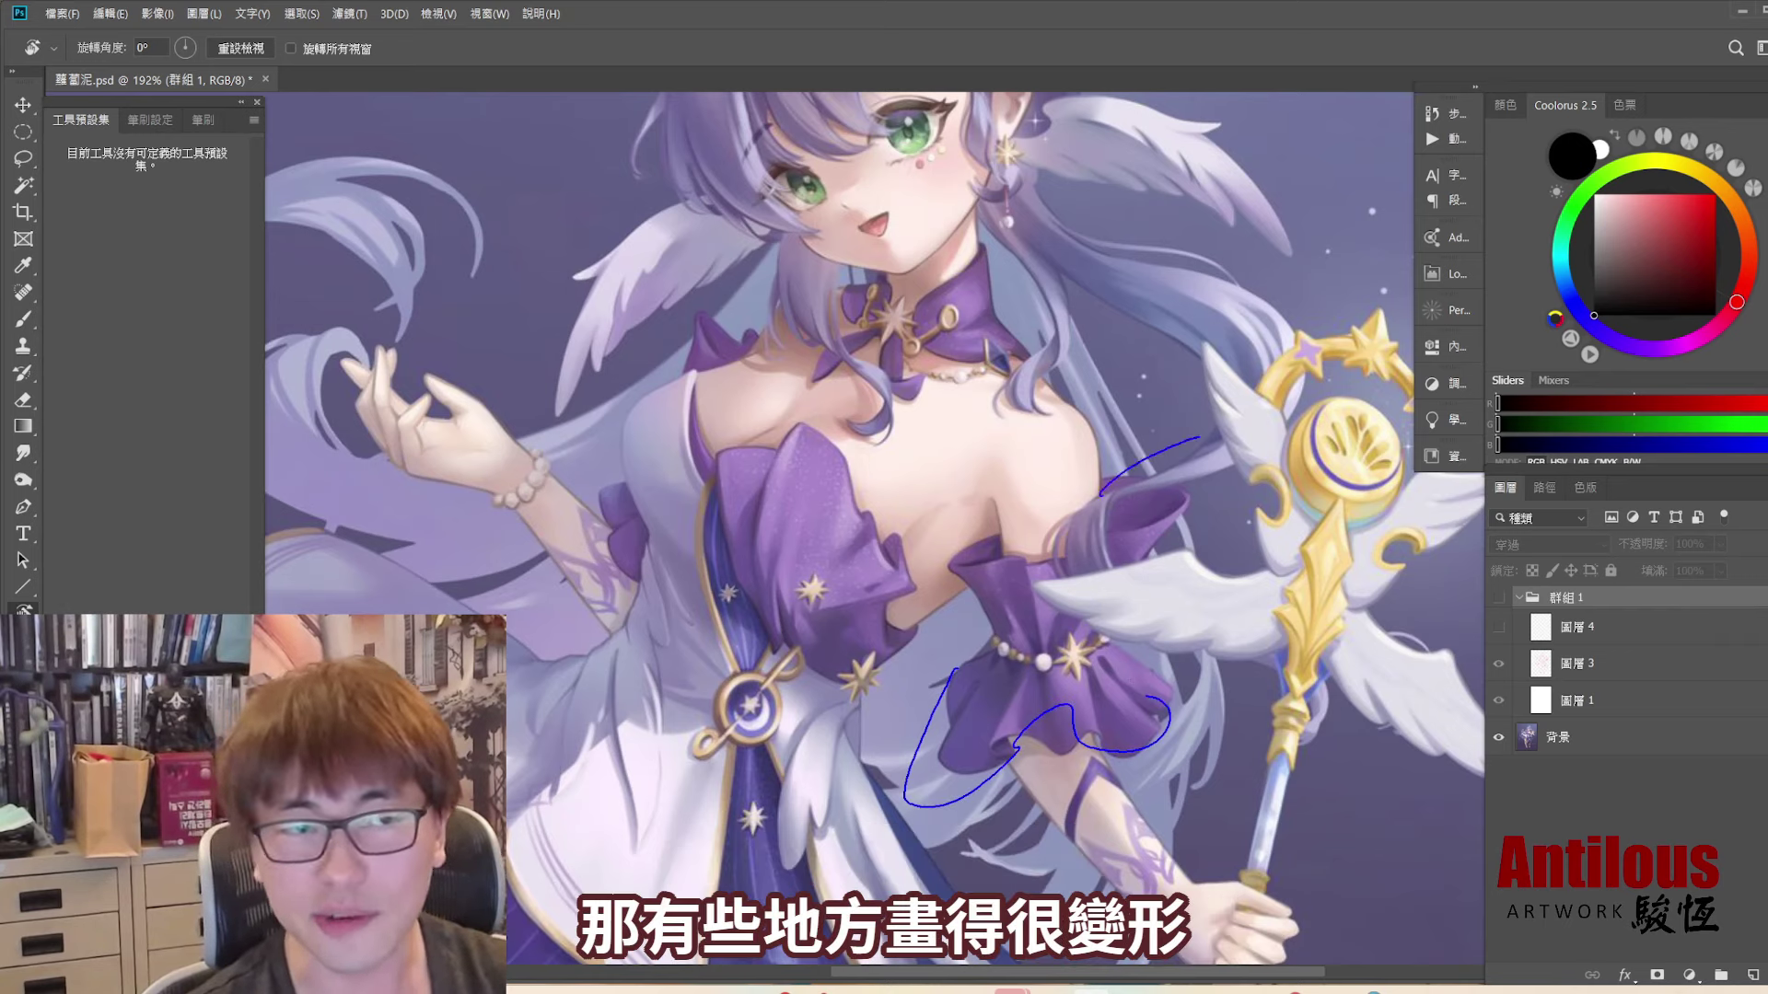
- Compare with the red sketch, then try and undo blue arcs and ellipses over the shoulder
click(1494, 609)
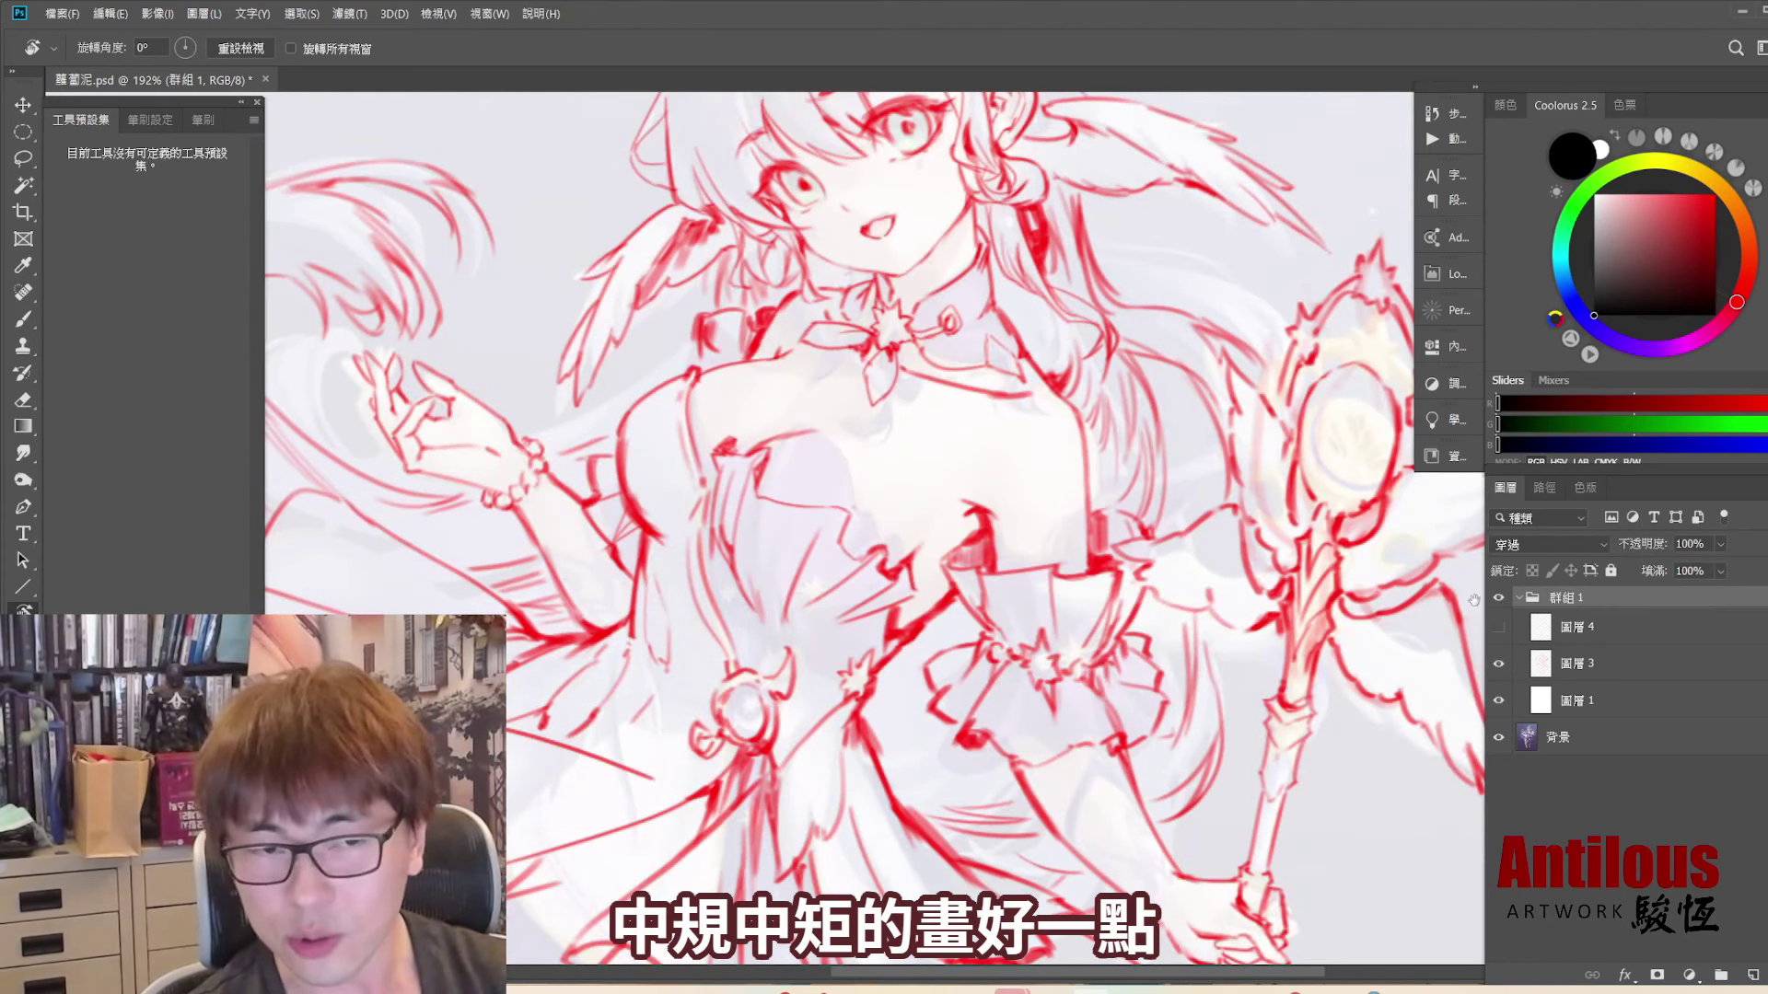
click(1497, 597)
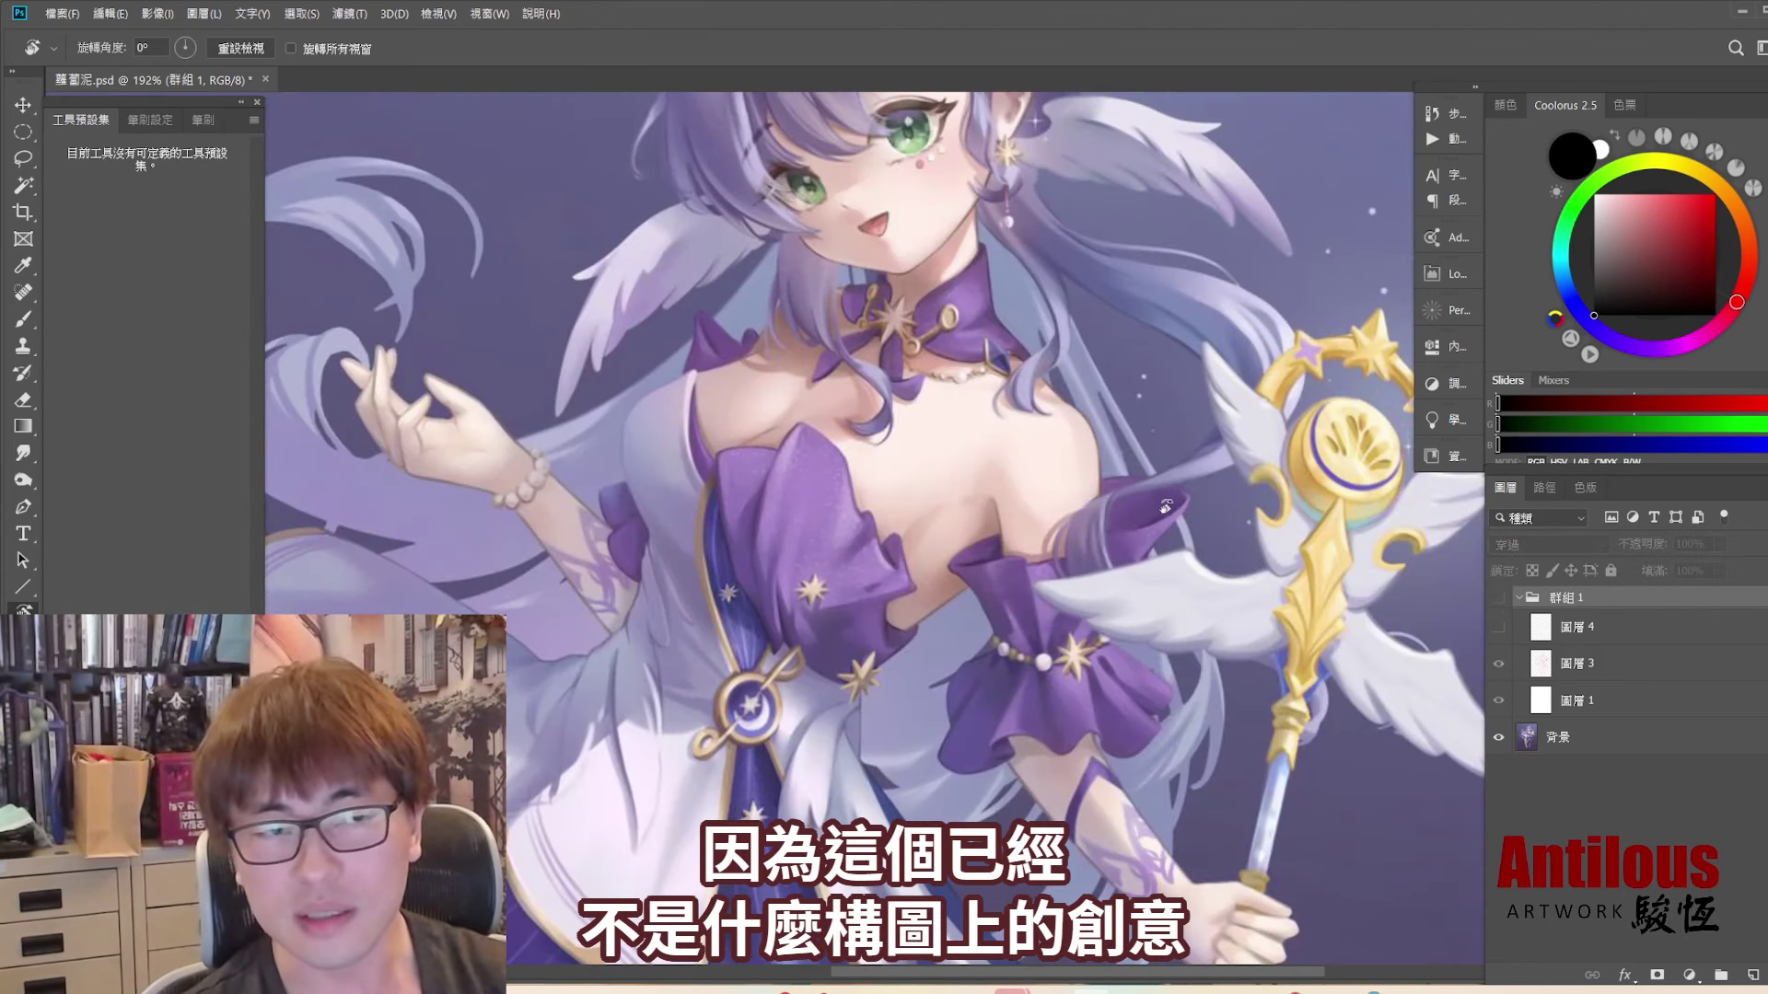
drag(1175, 536, 1216, 432)
key(ctrl+z)
drag(1093, 490, 1125, 532)
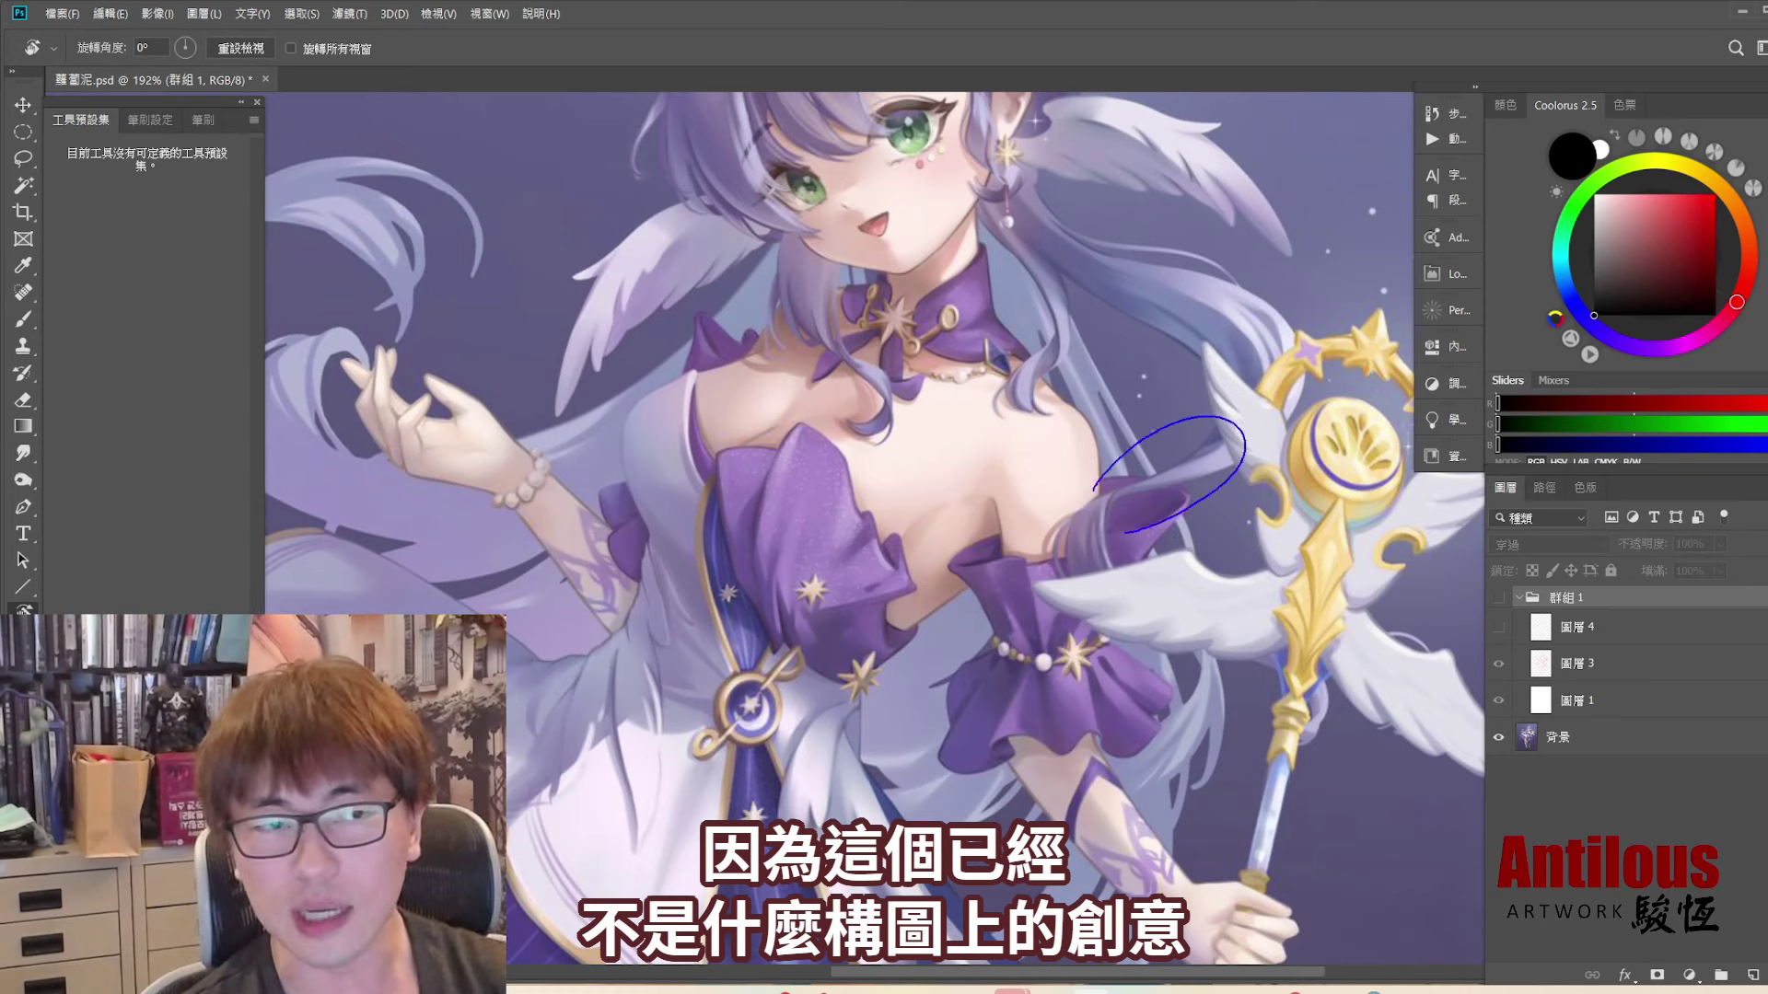
key(ctrl+z)
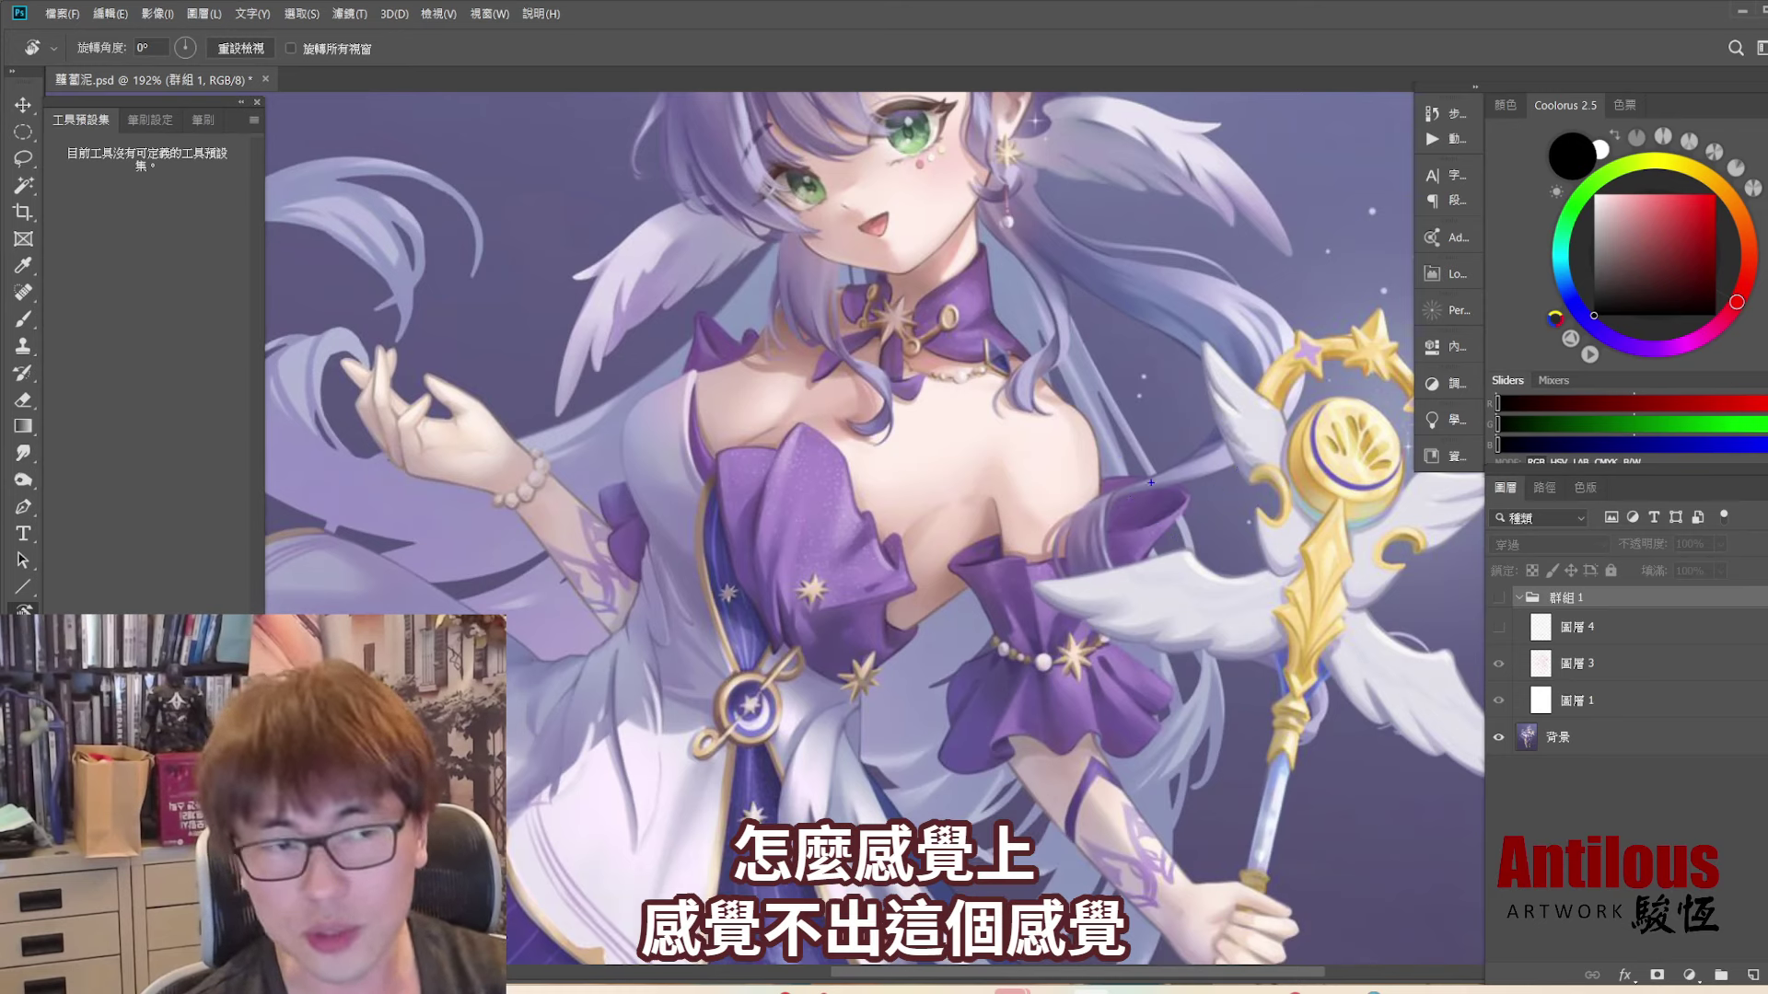
mouse_move(1127, 460)
mouse_down()
mouse_move(1105, 483)
mouse_move(1201, 475)
mouse_up()
key(ctrl+z)
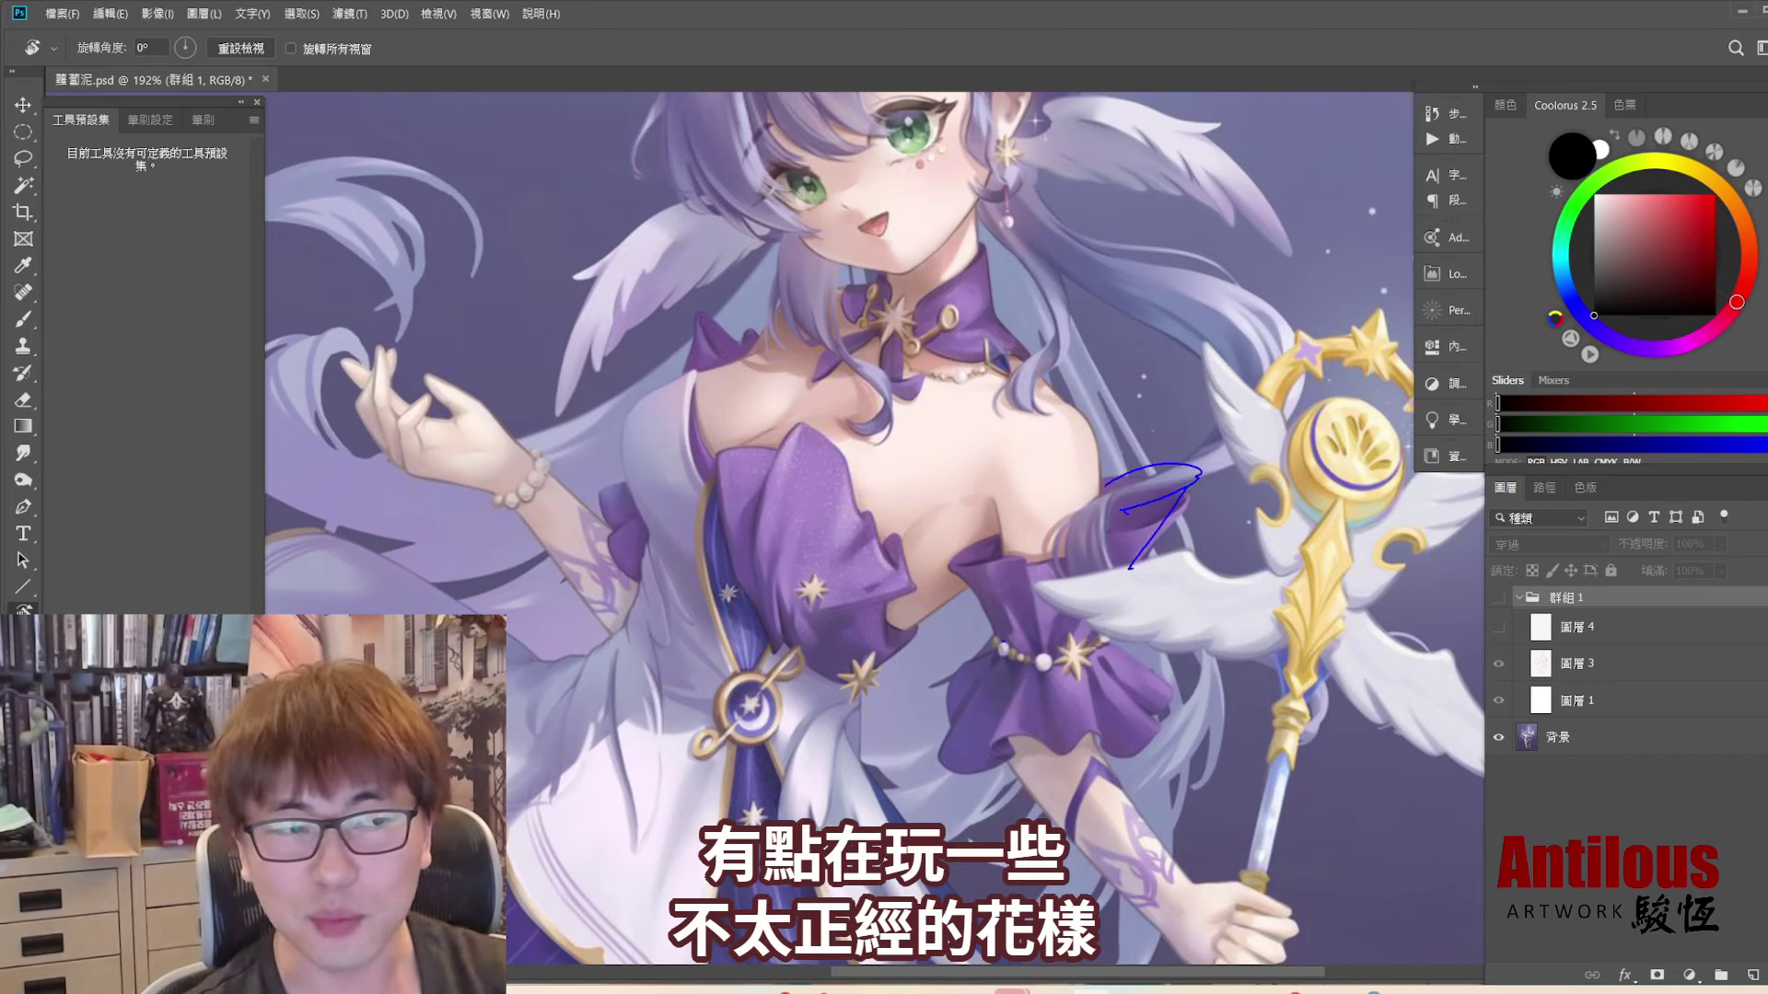
- Glance at the red sketch, then loop the purple sleeve ruffle with a blue arc
click(1497, 598)
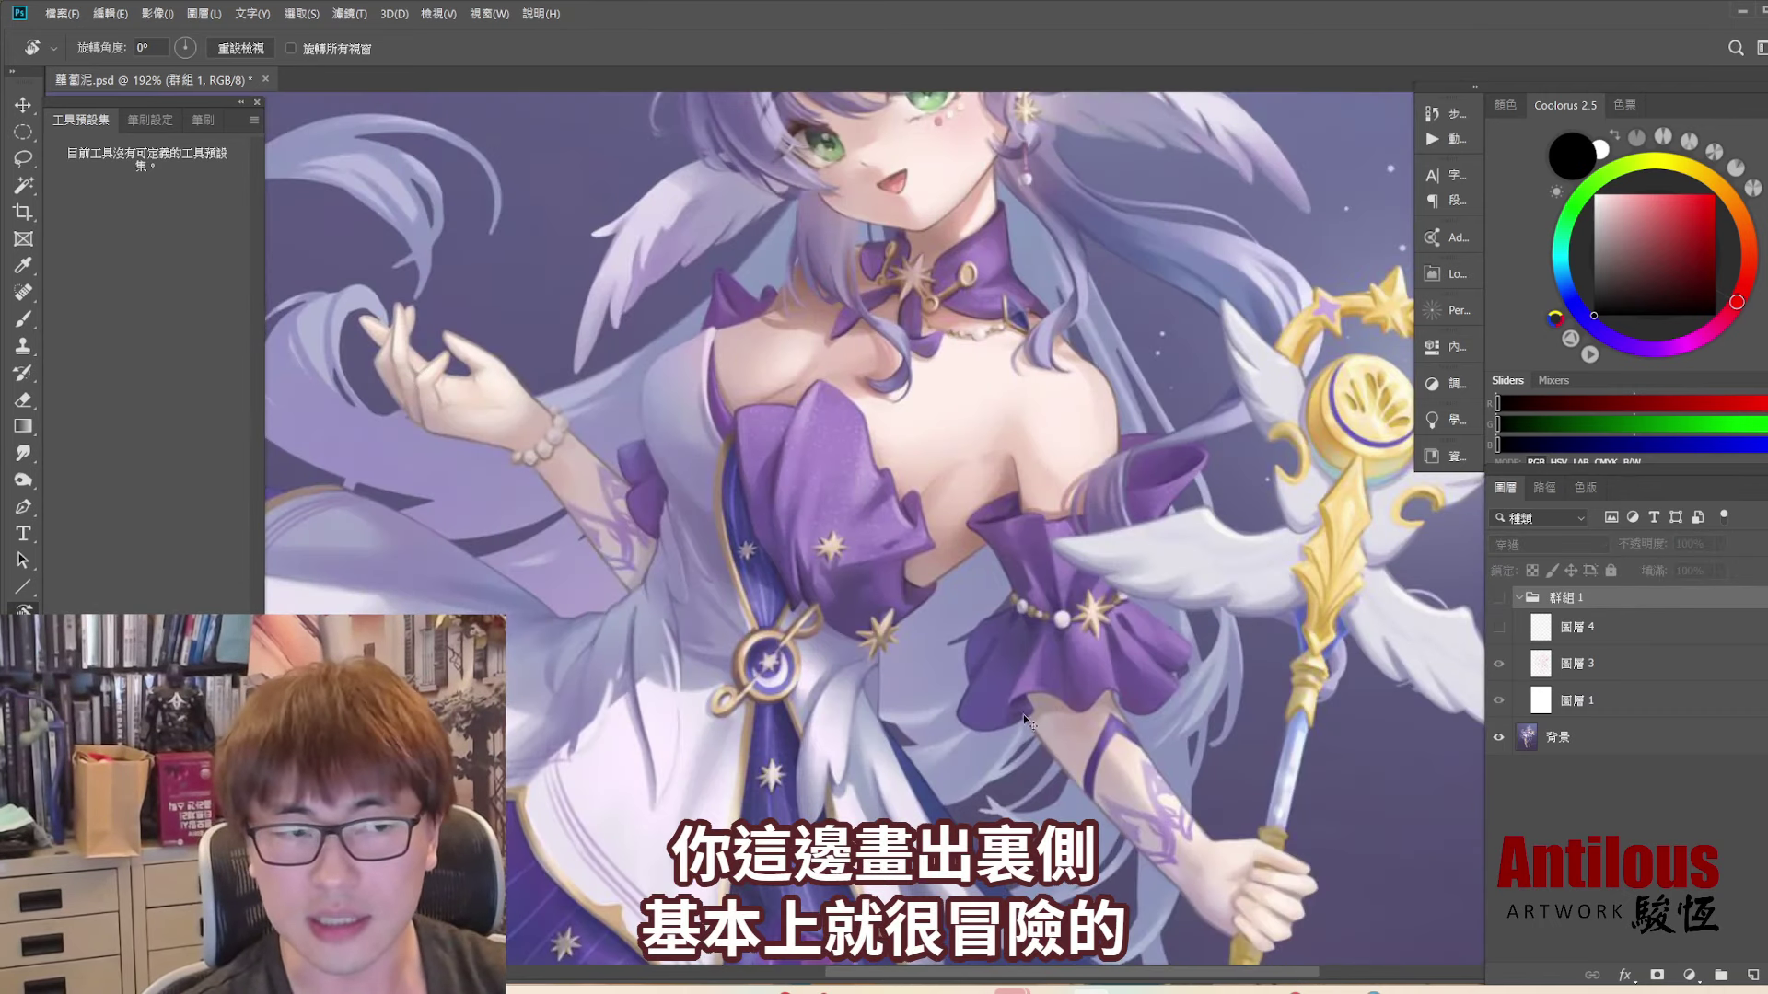
drag(1024, 727, 1038, 731)
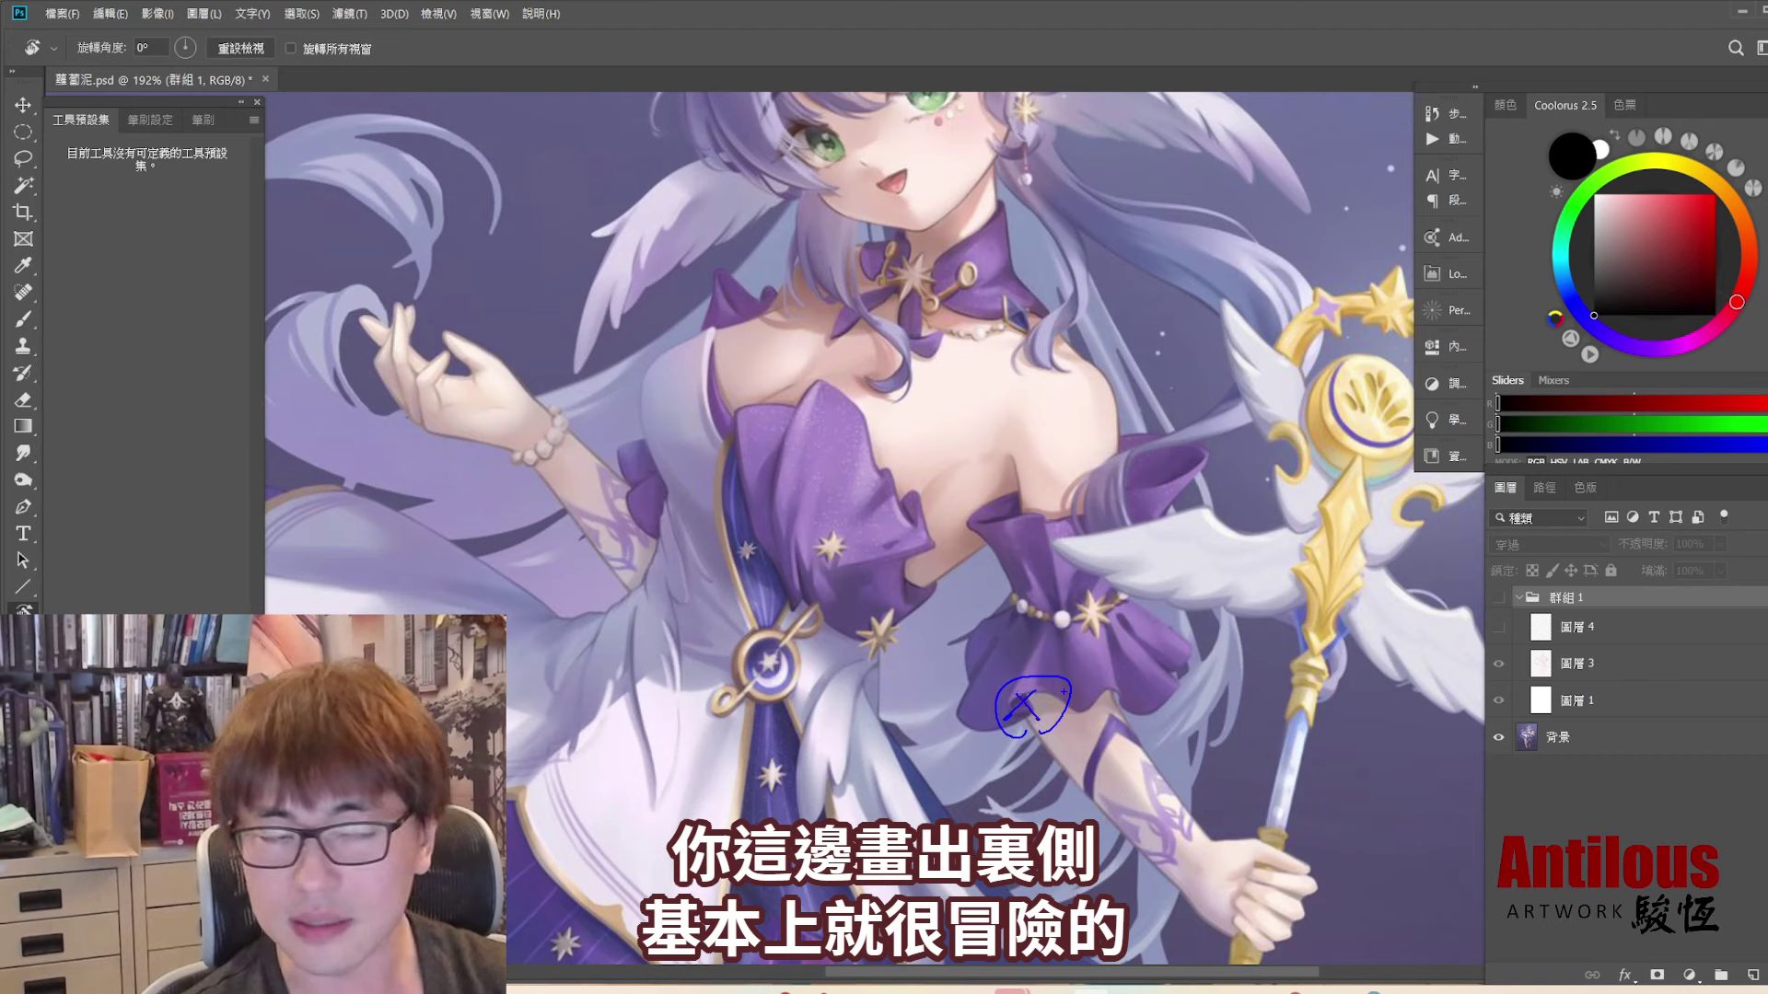
mouse_move(1011, 599)
mouse_down()
mouse_move(1130, 734)
mouse_move(1218, 718)
mouse_up()
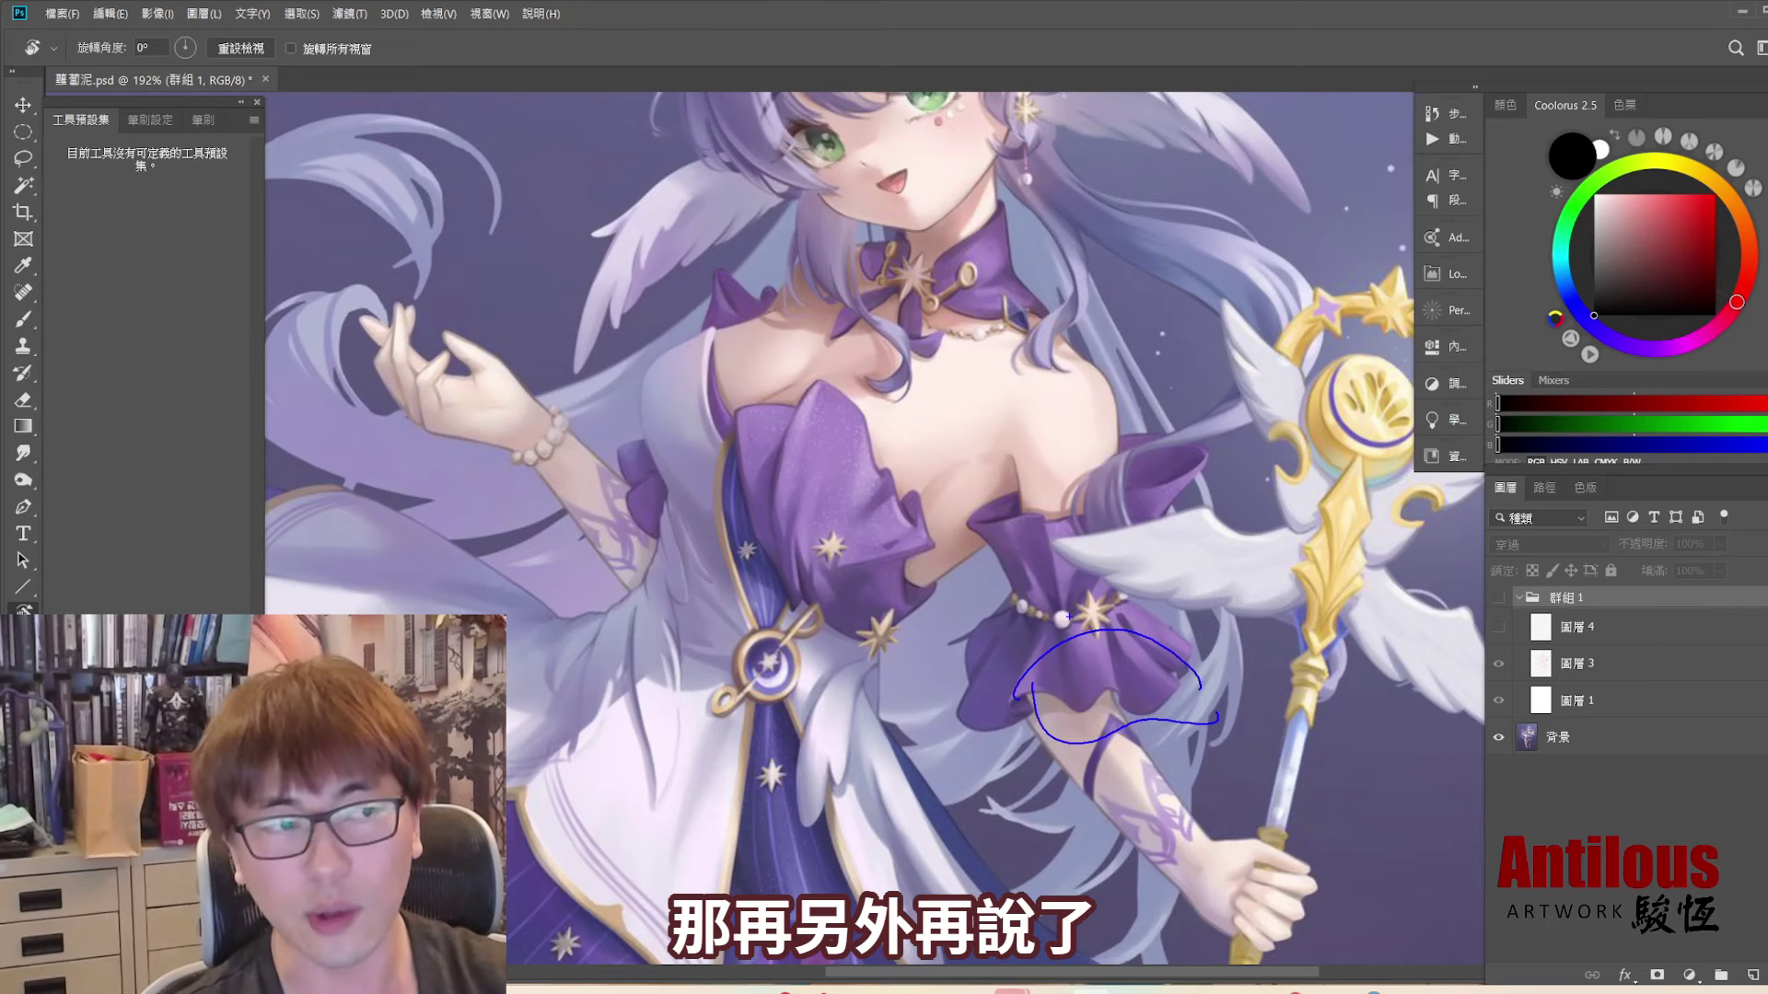
- Zoom out to the full figure and flick the red sketch on and off
scroll(1275, 624, down, 3)
scroll(1275, 624, down, 5)
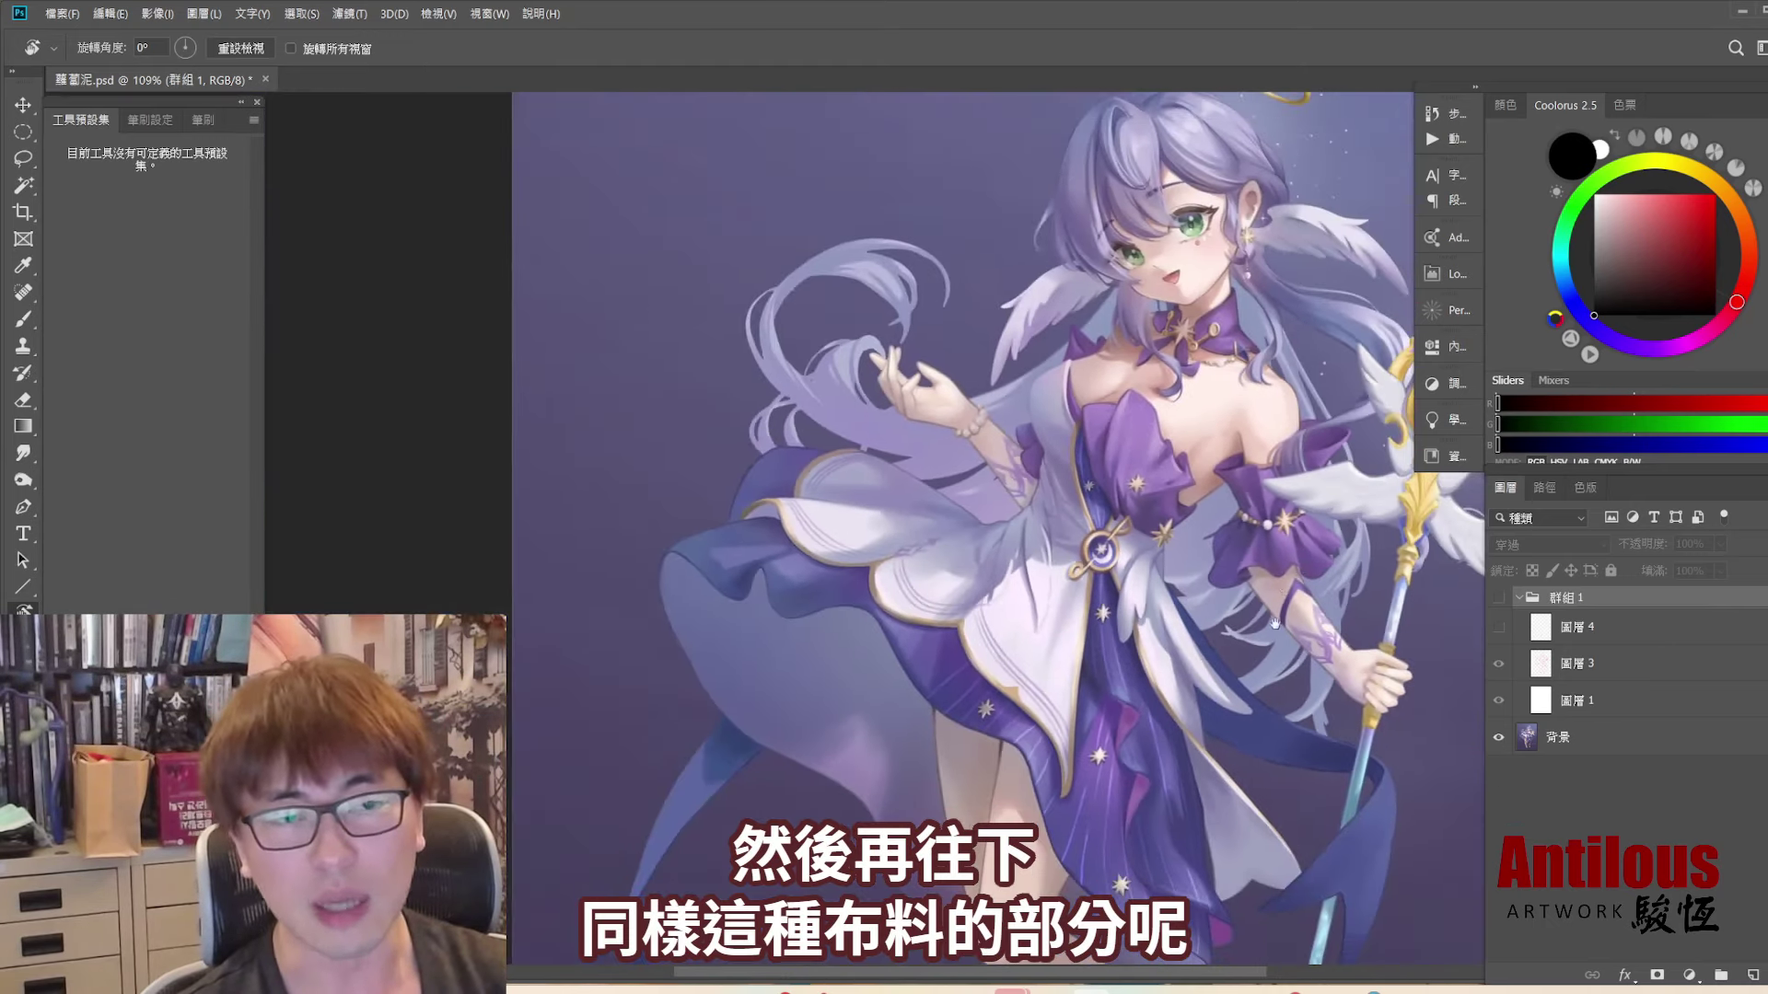
drag(1275, 624, 1378, 598)
click(1499, 598)
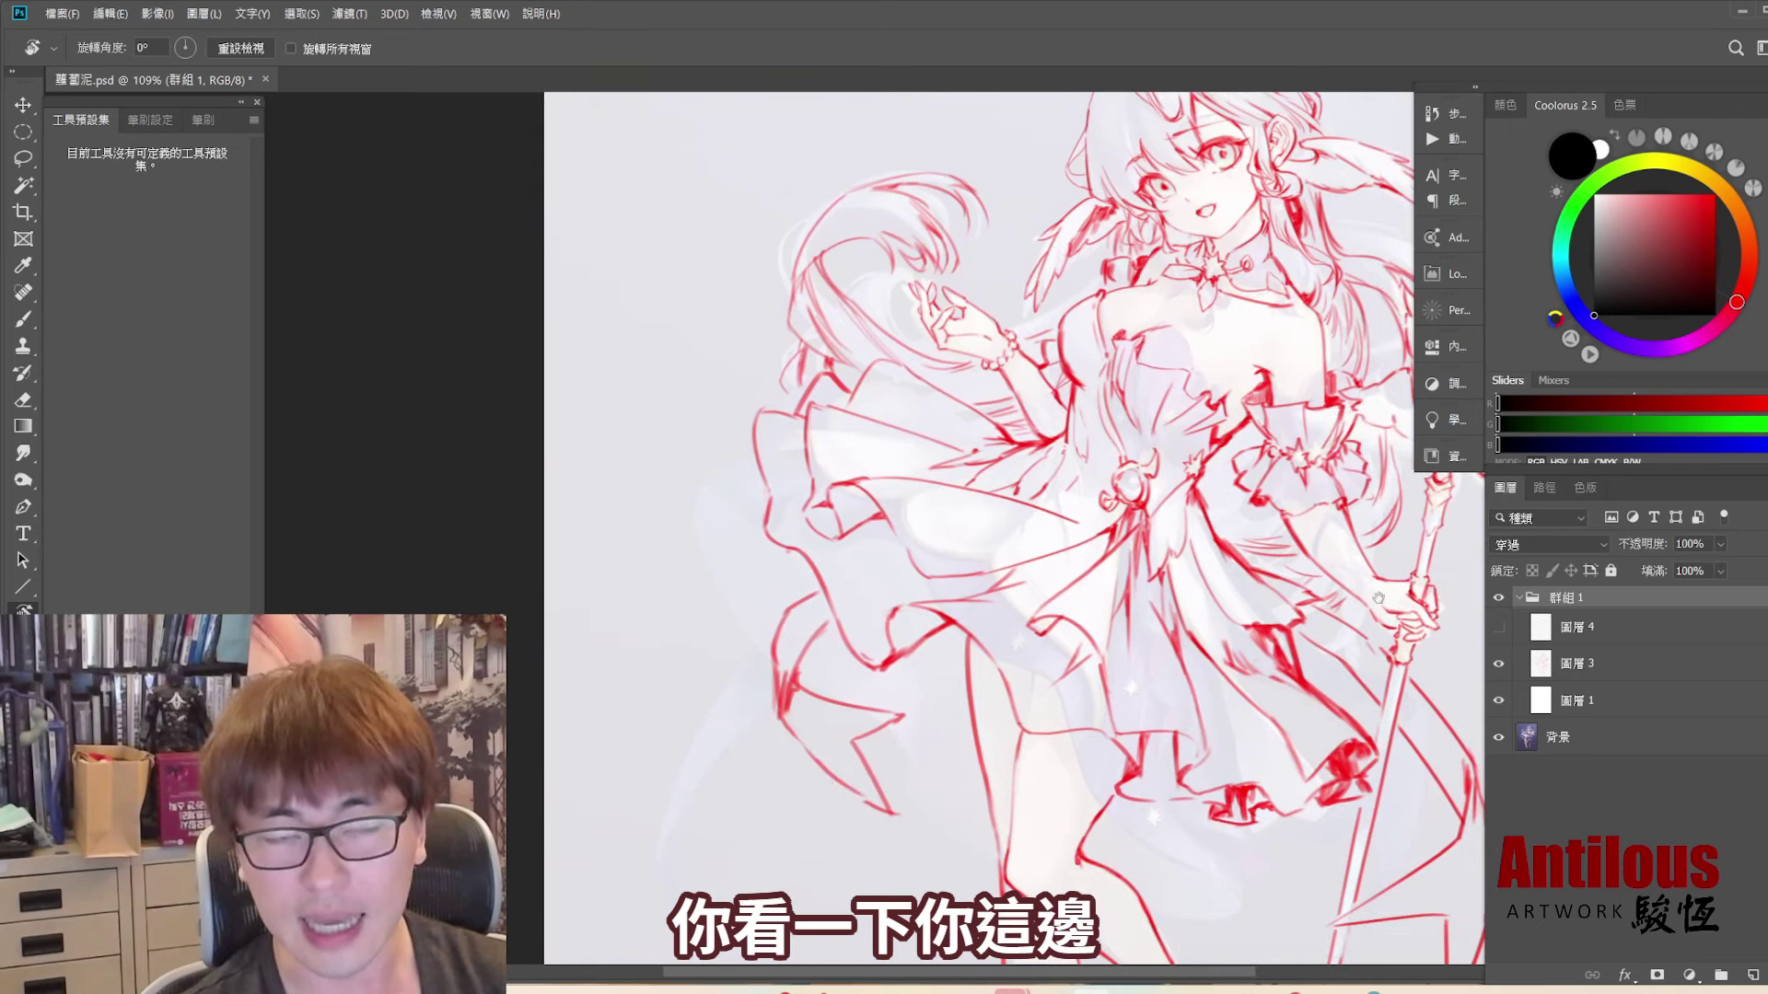
click(1498, 600)
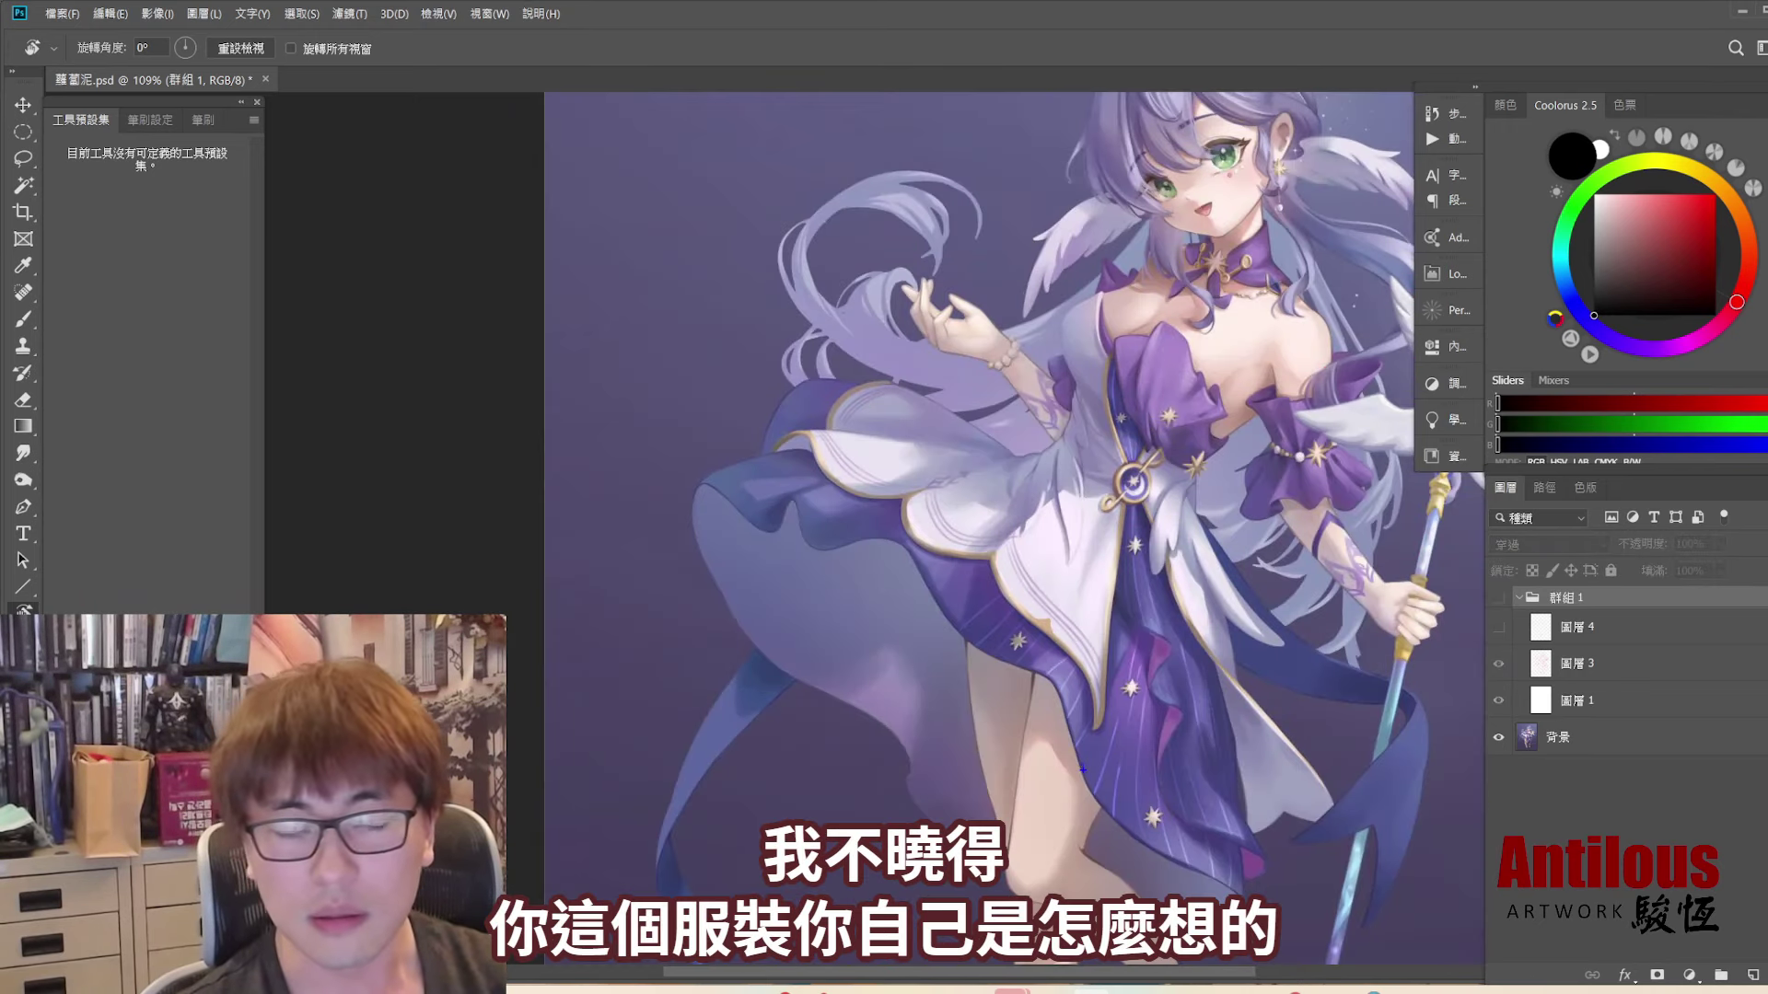
- Try blue circles on the skirt and lower dress and a chin-to-waist line, undoing each
drag(634, 598, 656, 603)
drag(1220, 834, 1196, 870)
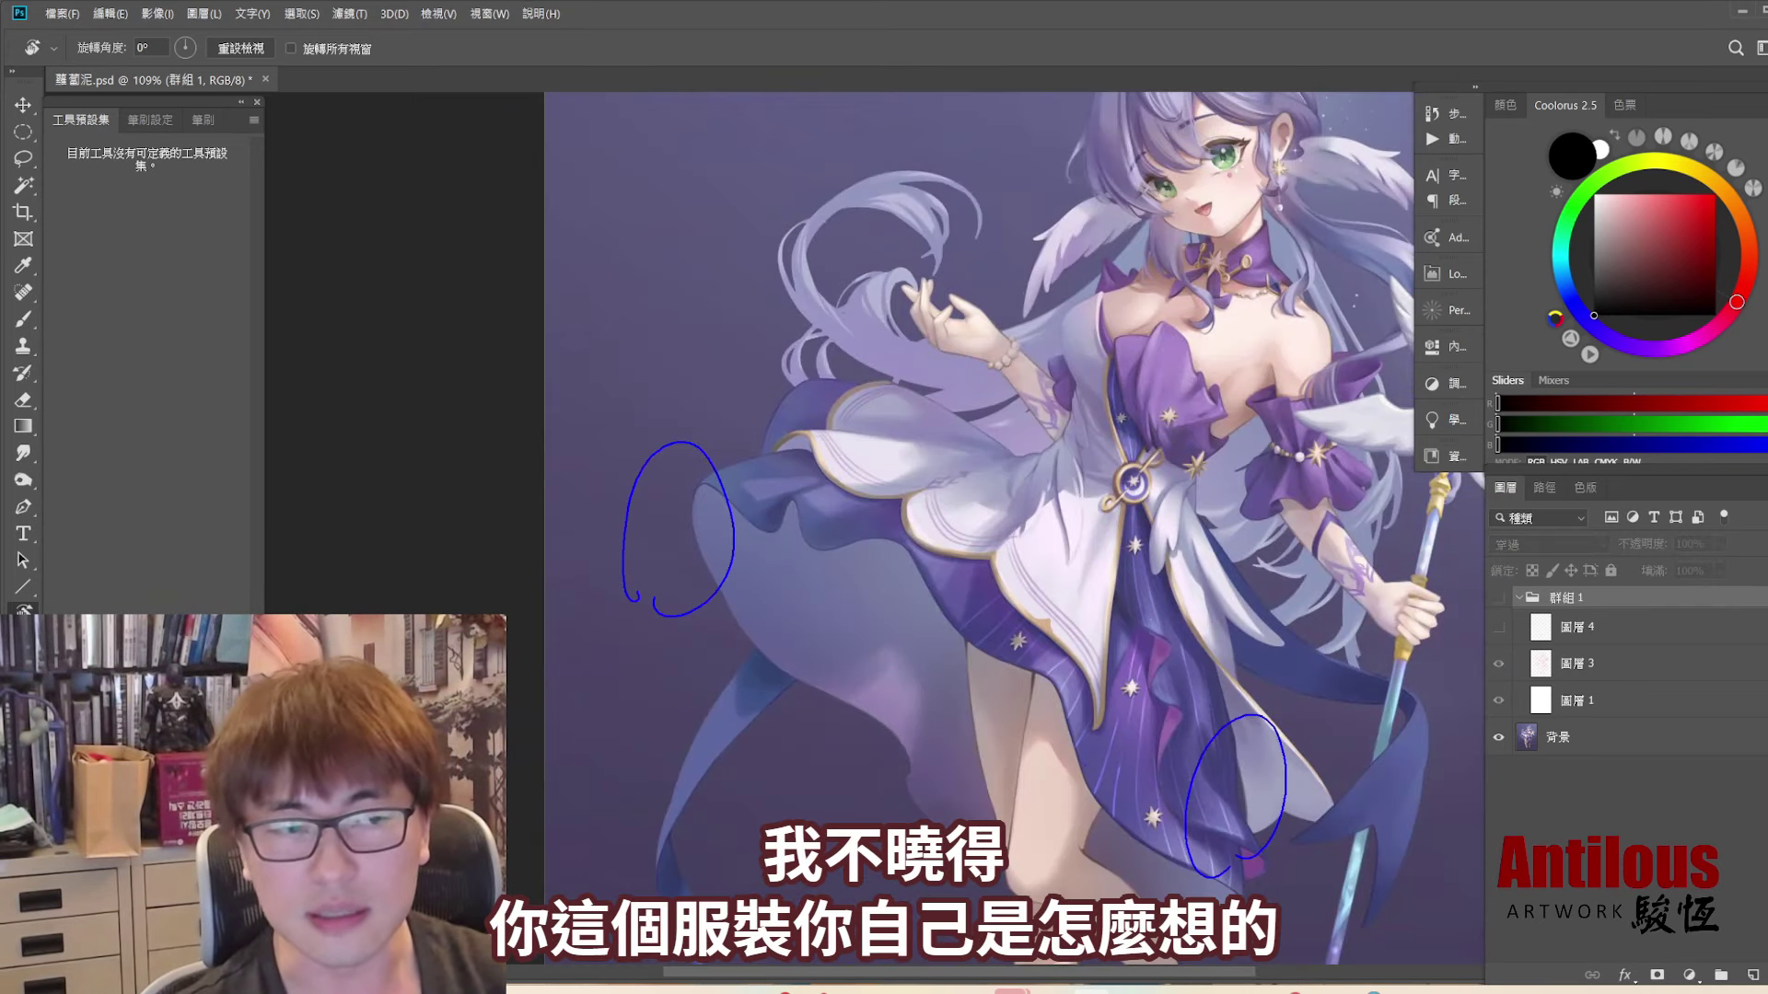
key(ctrl+z)
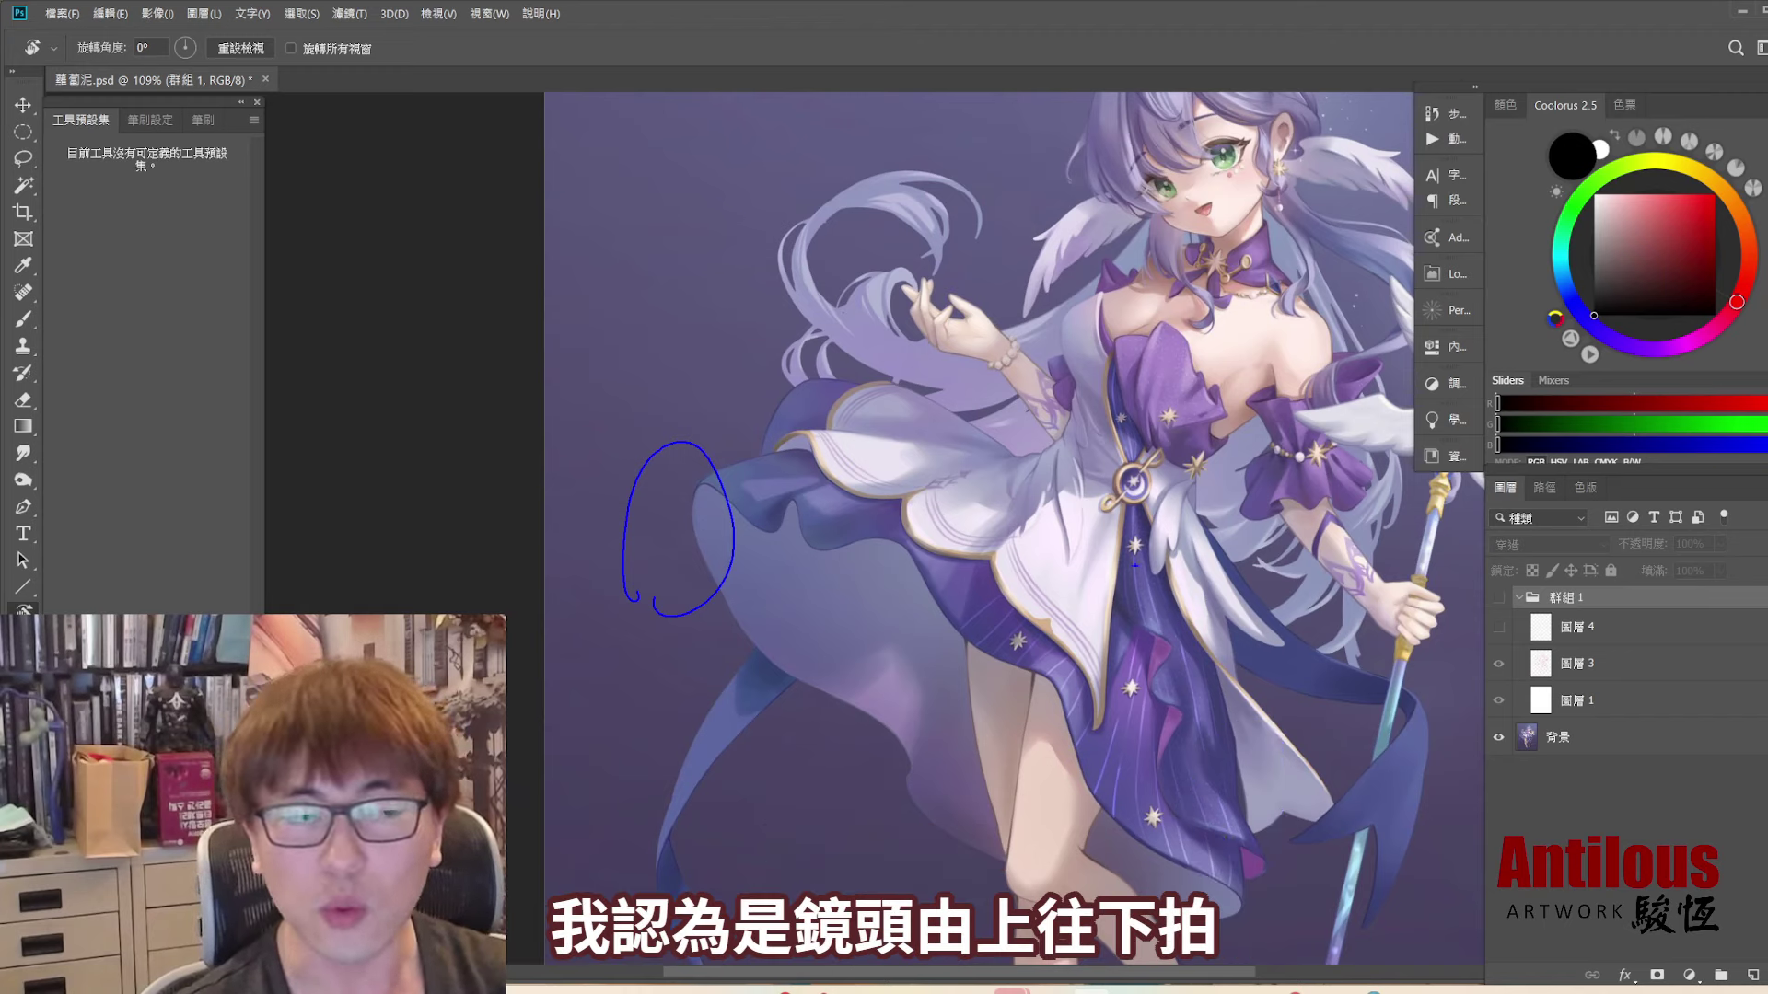
key(ctrl+z)
mouse_move(1181, 232)
mouse_down()
mouse_move(1116, 527)
mouse_move(799, 598)
mouse_move(1033, 799)
mouse_move(1298, 737)
mouse_up()
key(ctrl+z)
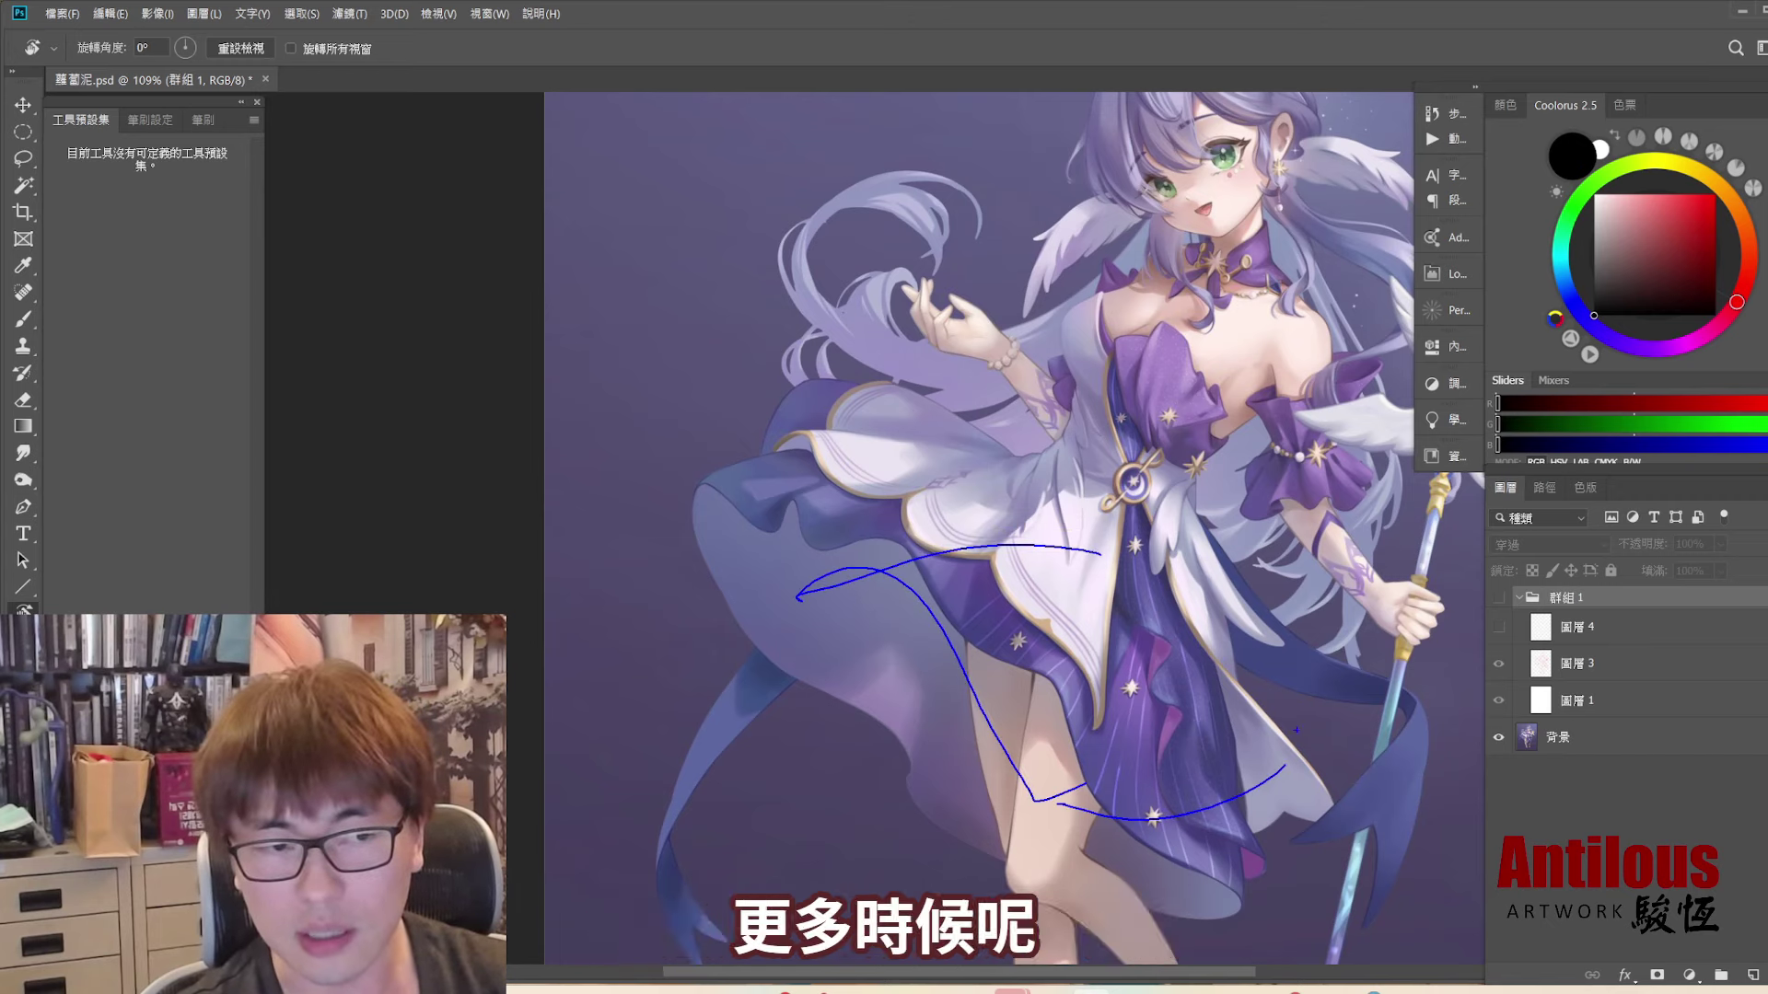
- Draw a blue curve and diagonal arrow down the skirt, then show the sketch and notes
drag(873, 442, 815, 603)
drag(834, 509, 642, 661)
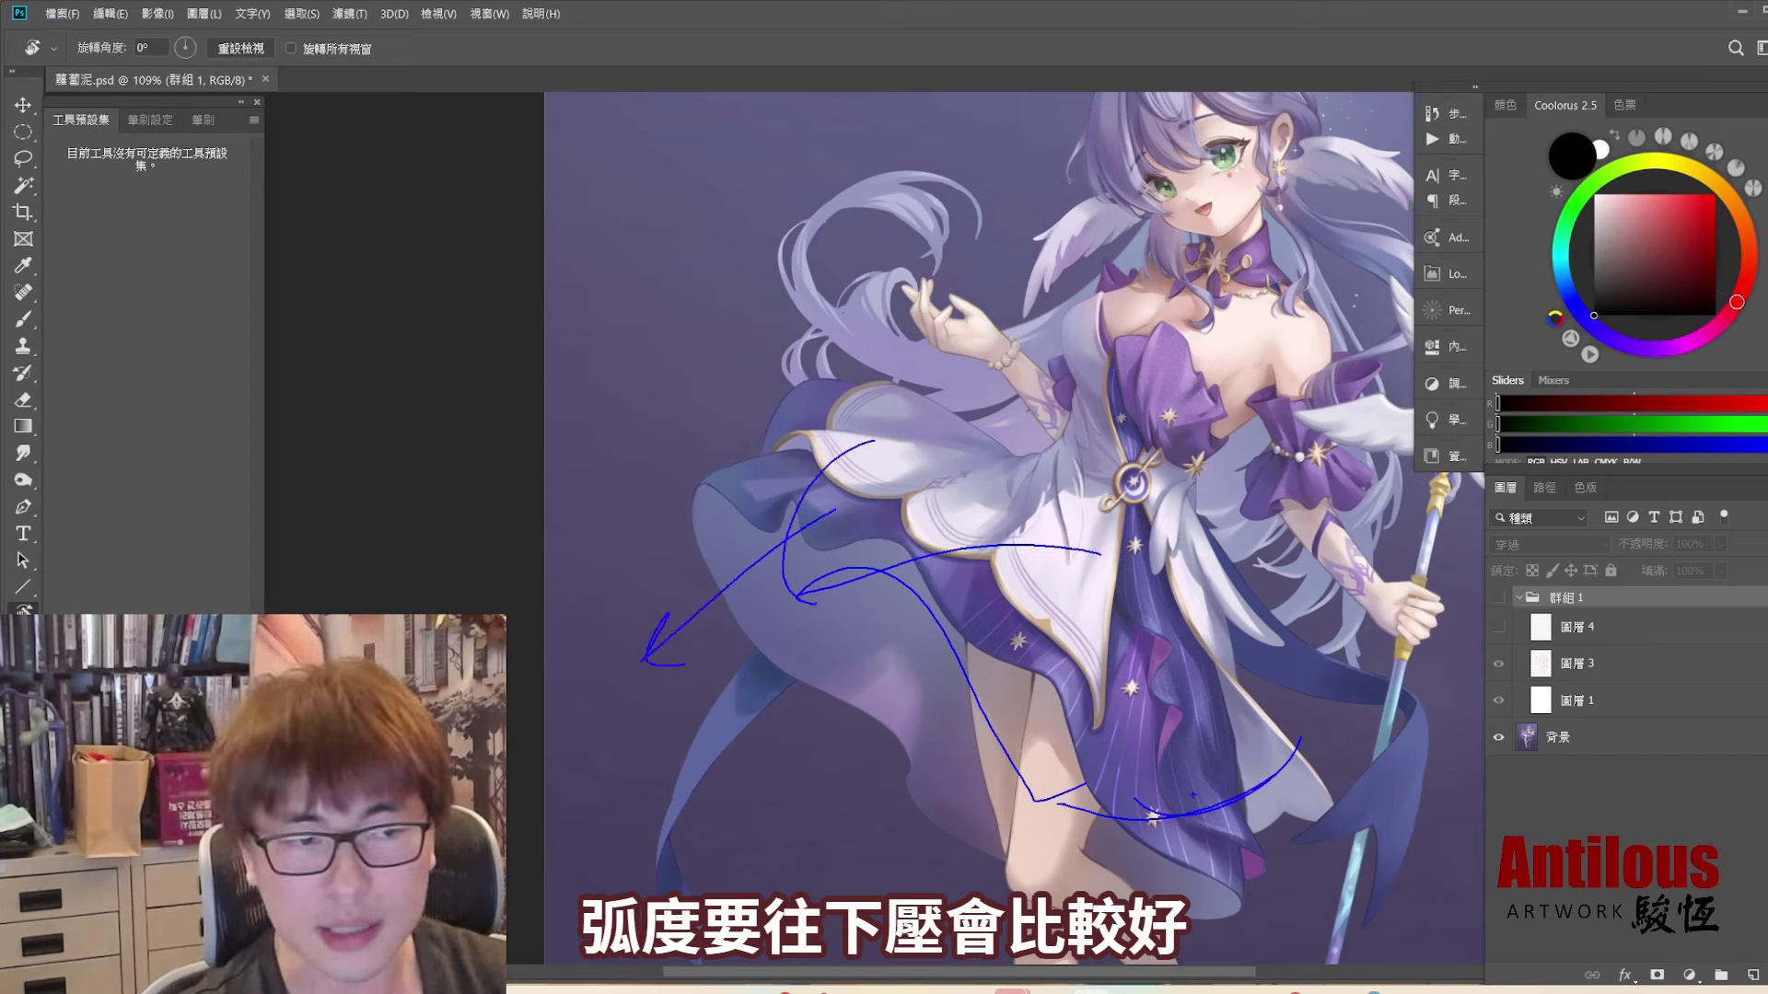
drag(1498, 597, 1498, 627)
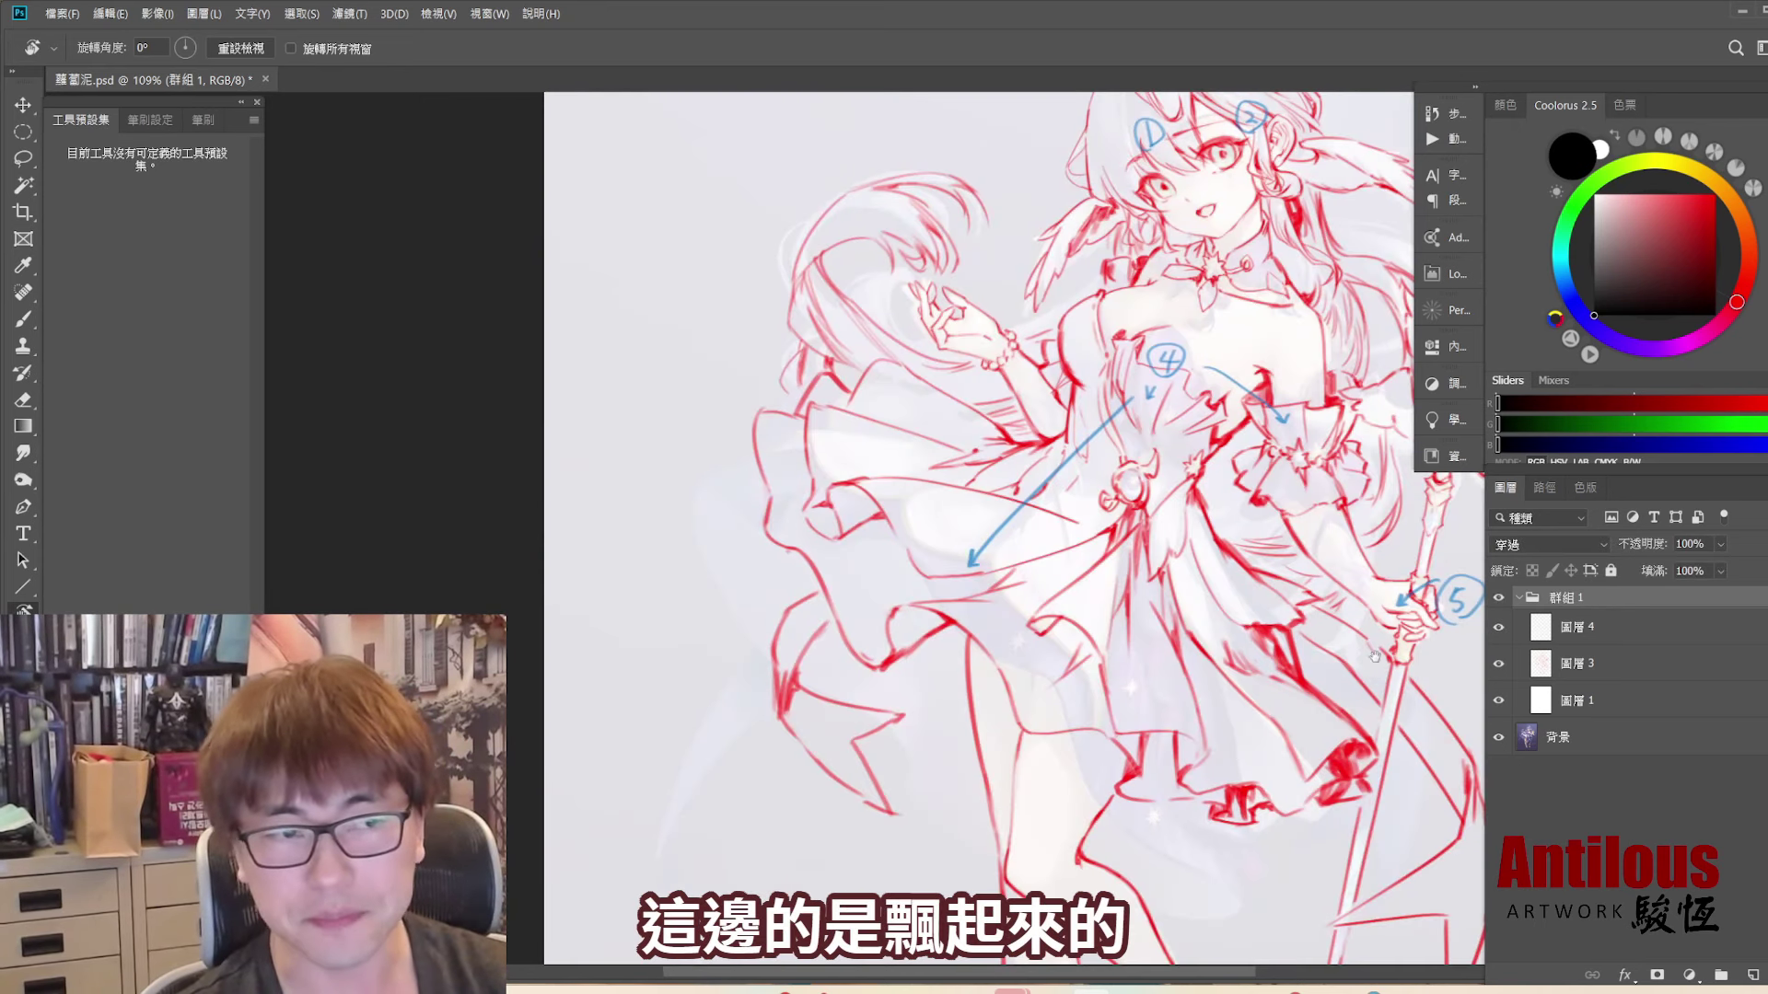
- Mark the left skirt edge with blue curves, then undo them
scroll(1374, 656, down, 3)
drag(810, 441, 737, 672)
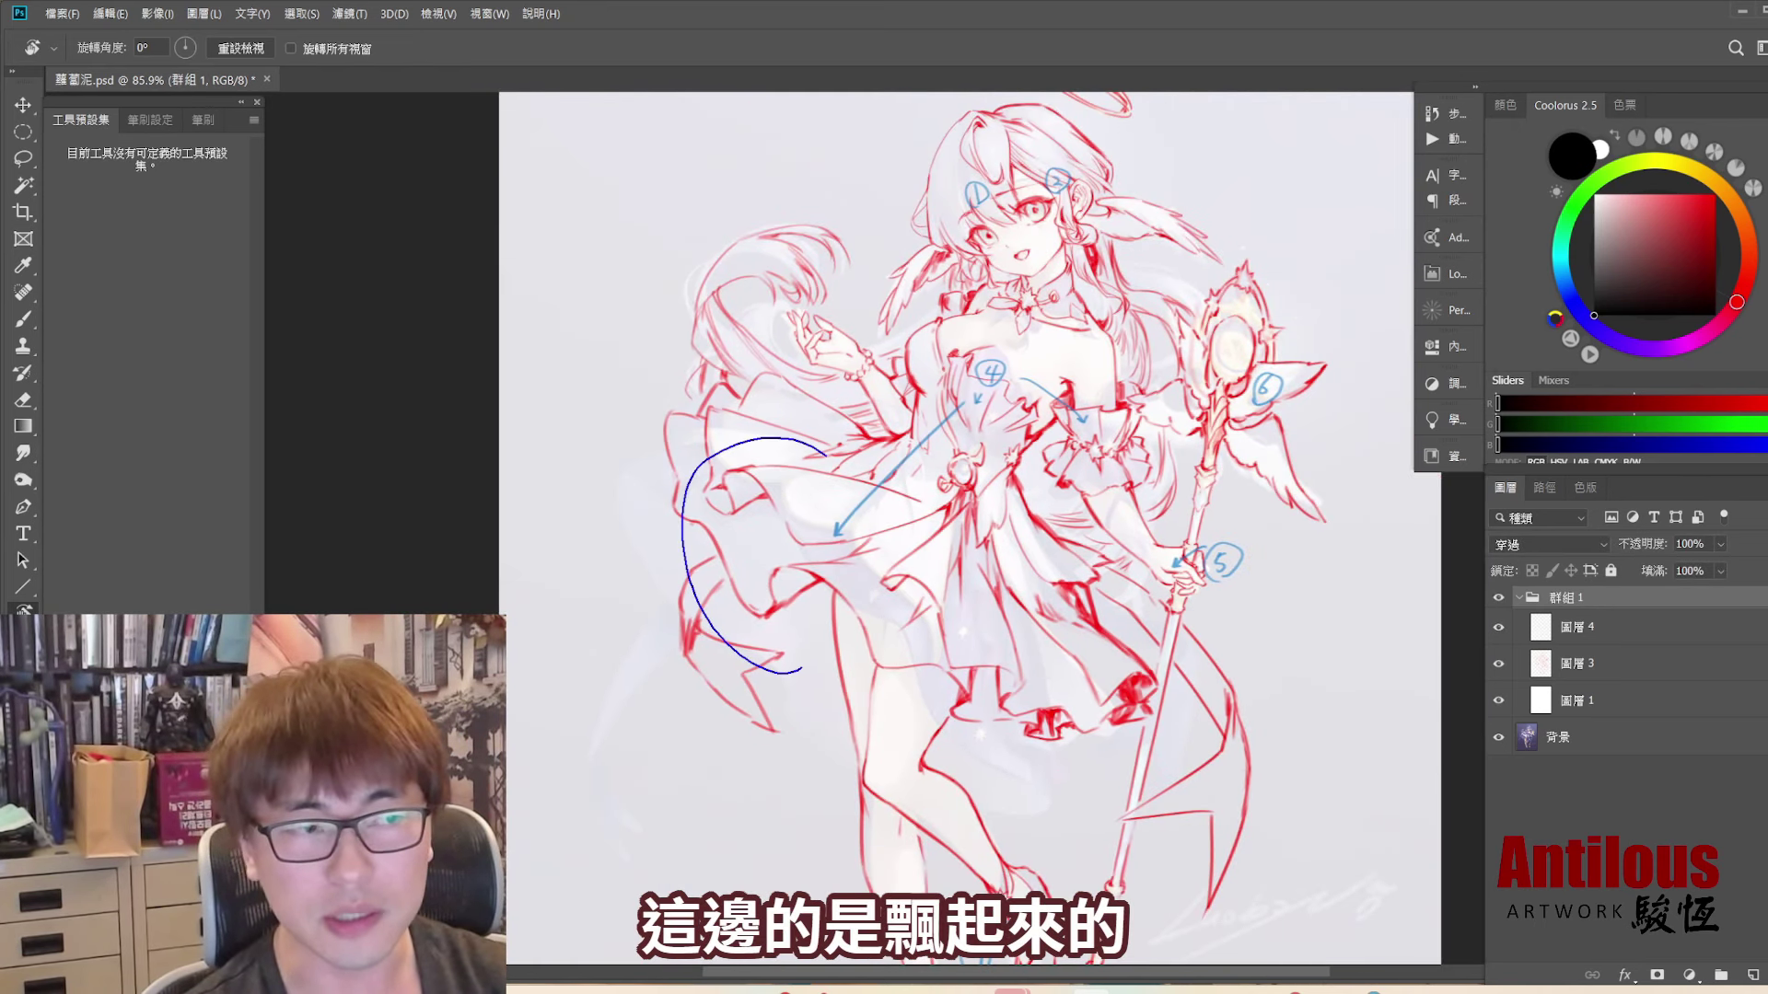
drag(866, 460, 782, 690)
key(ctrl+z)
key(ctrl+z)
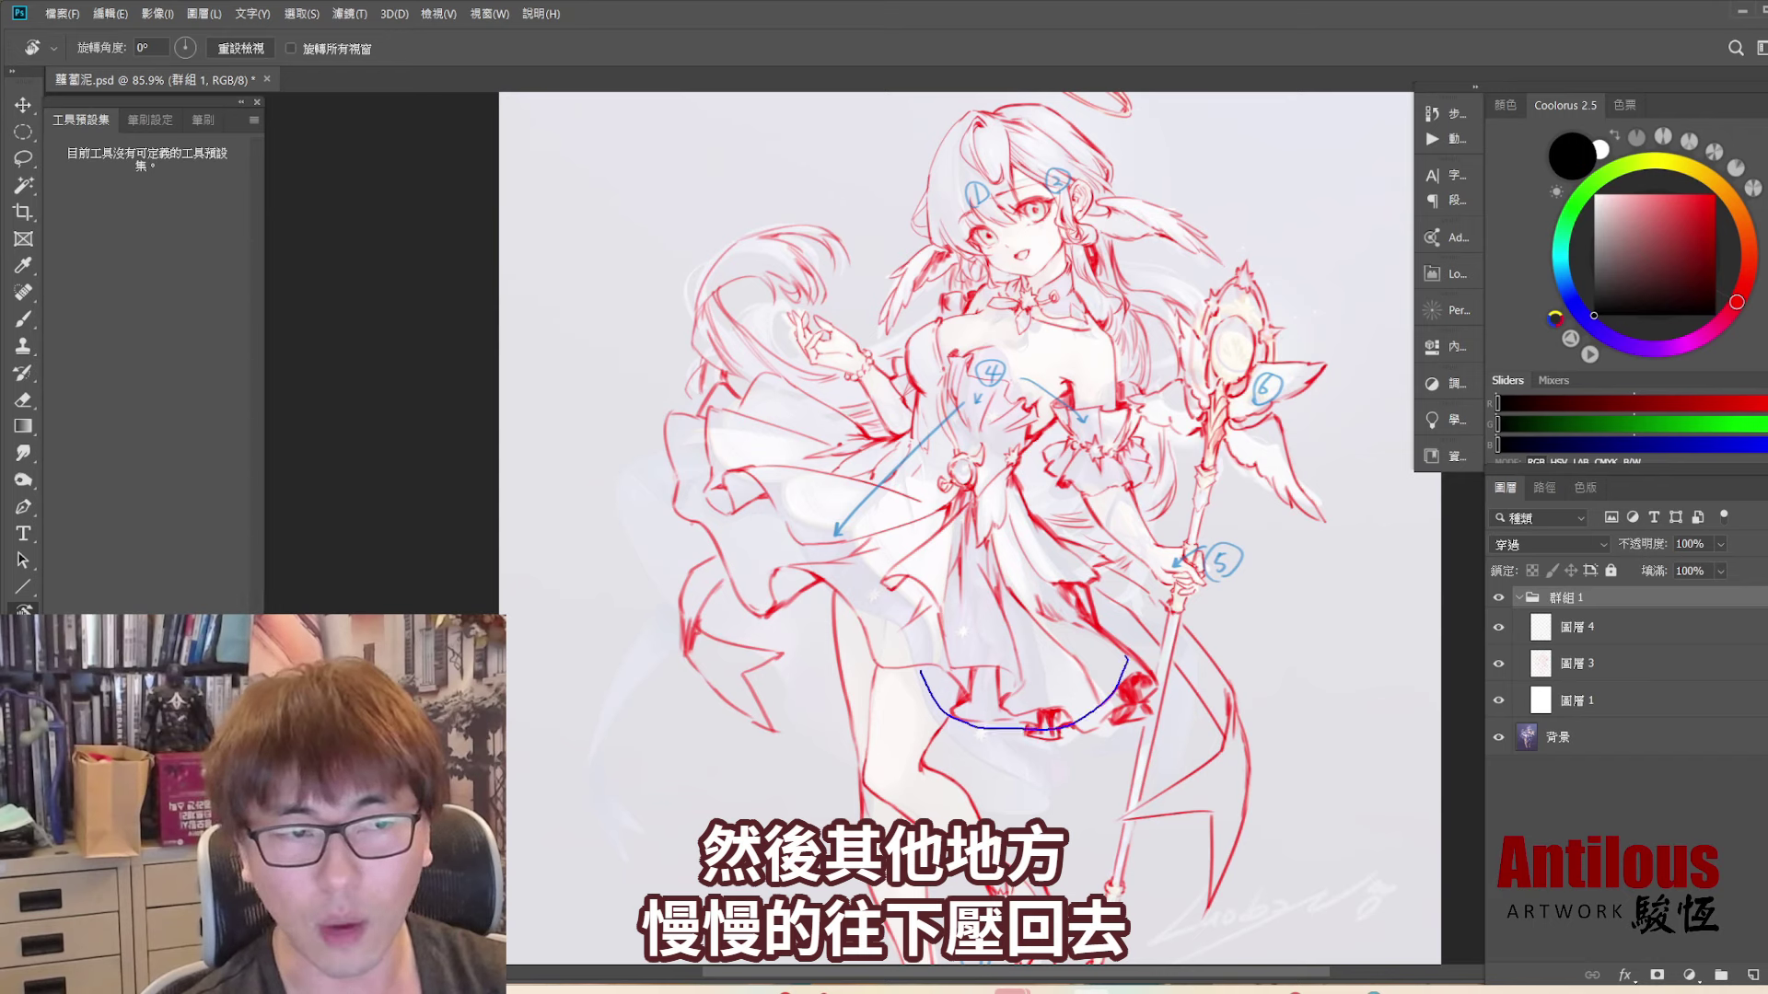
mouse_move(757, 384)
mouse_down()
mouse_move(738, 612)
mouse_move(739, 584)
mouse_up()
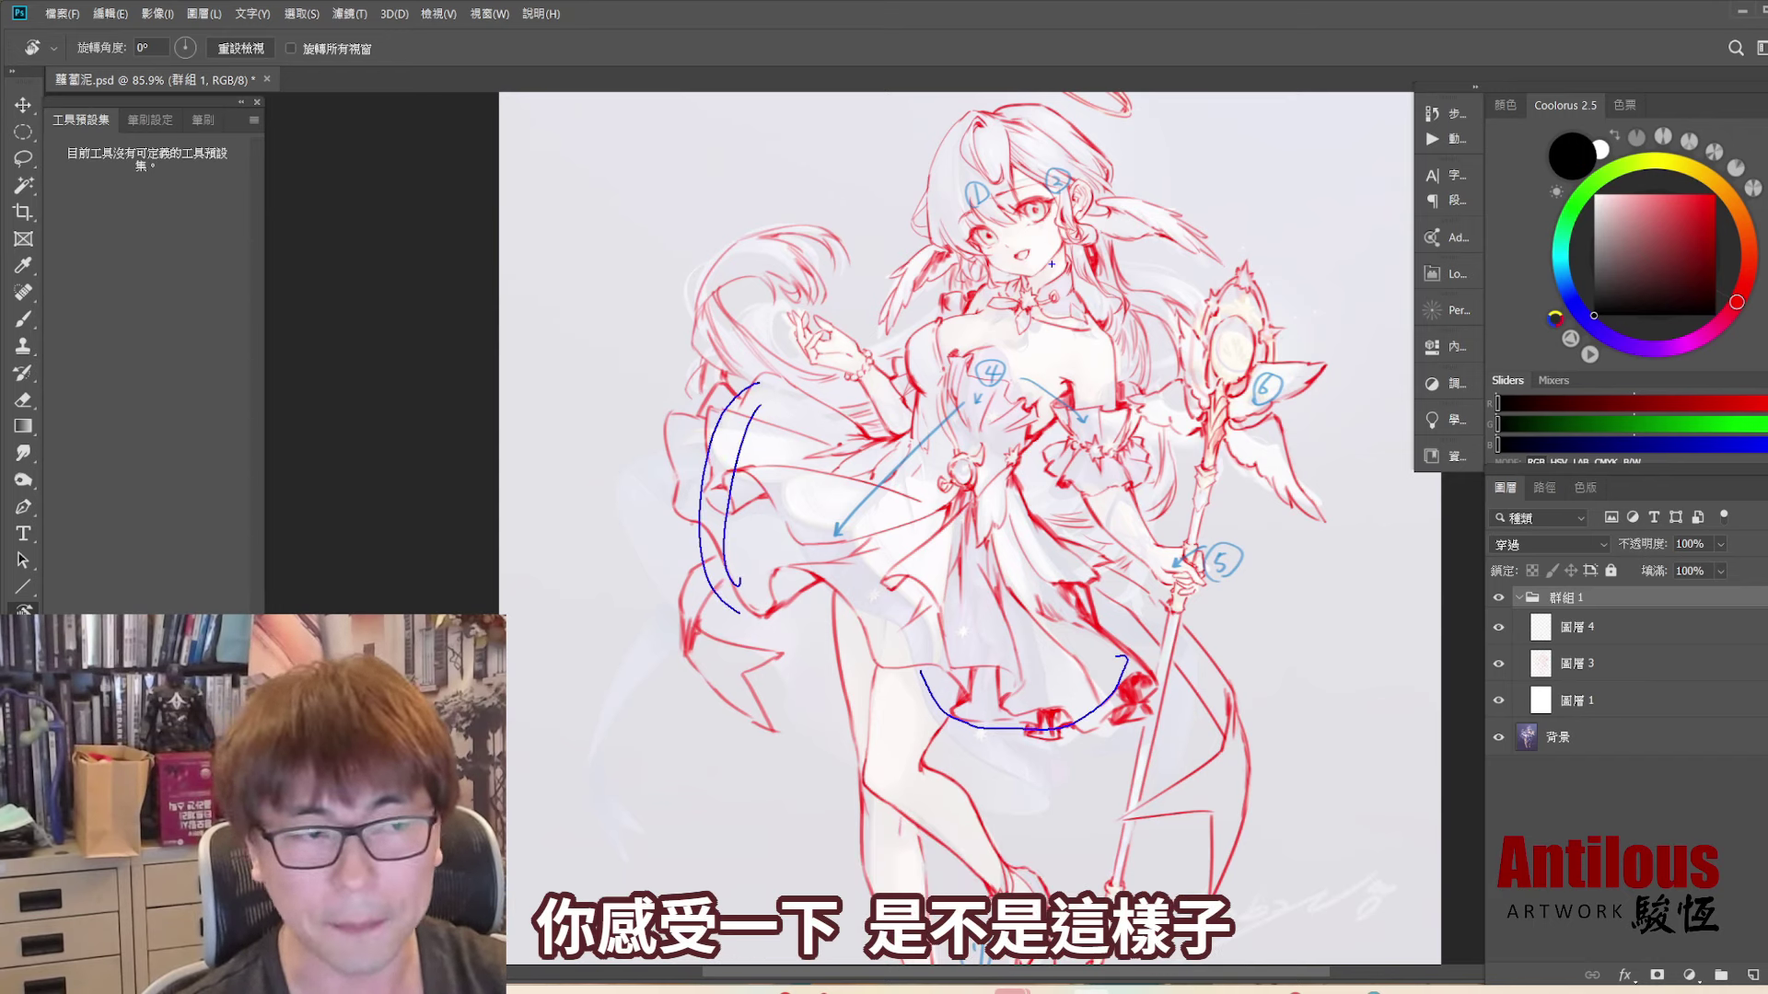
key(ctrl+z)
key(ctrl+z)
key(ctrl+z)
- Hide the sketch, loop the skirt's hidden underside in blue, undo it, and zoom out
drag(1187, 370, 1361, 389)
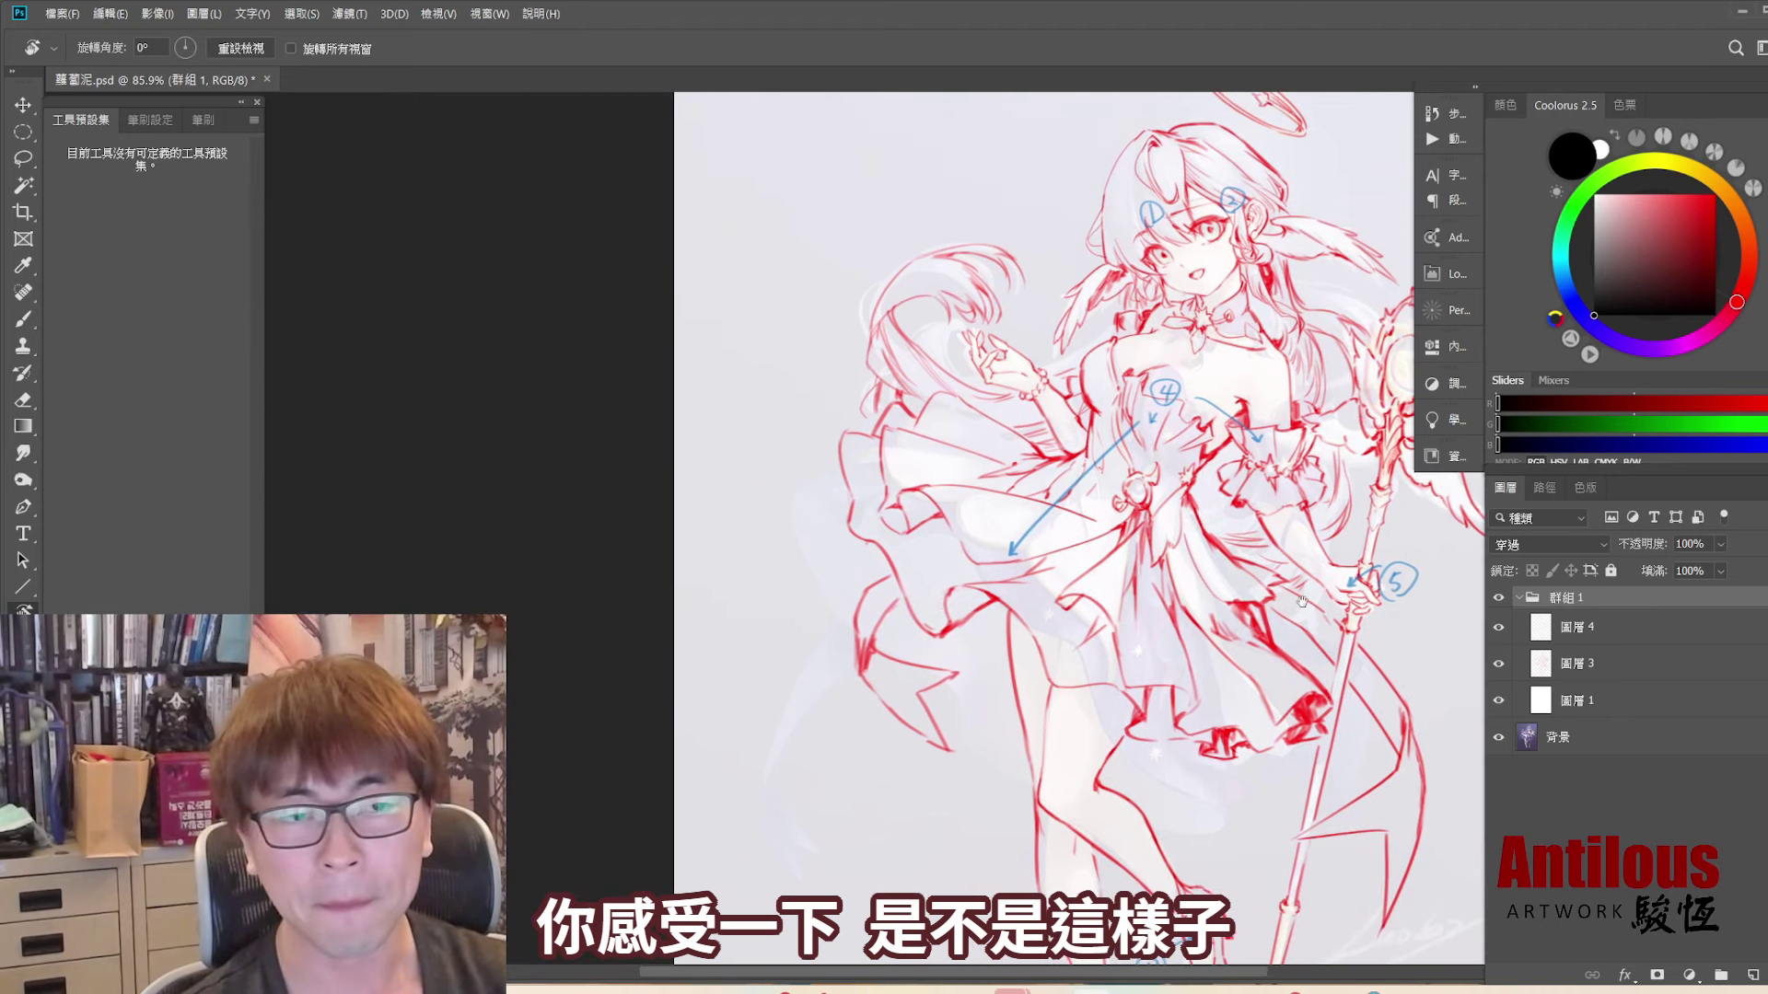
click(1498, 599)
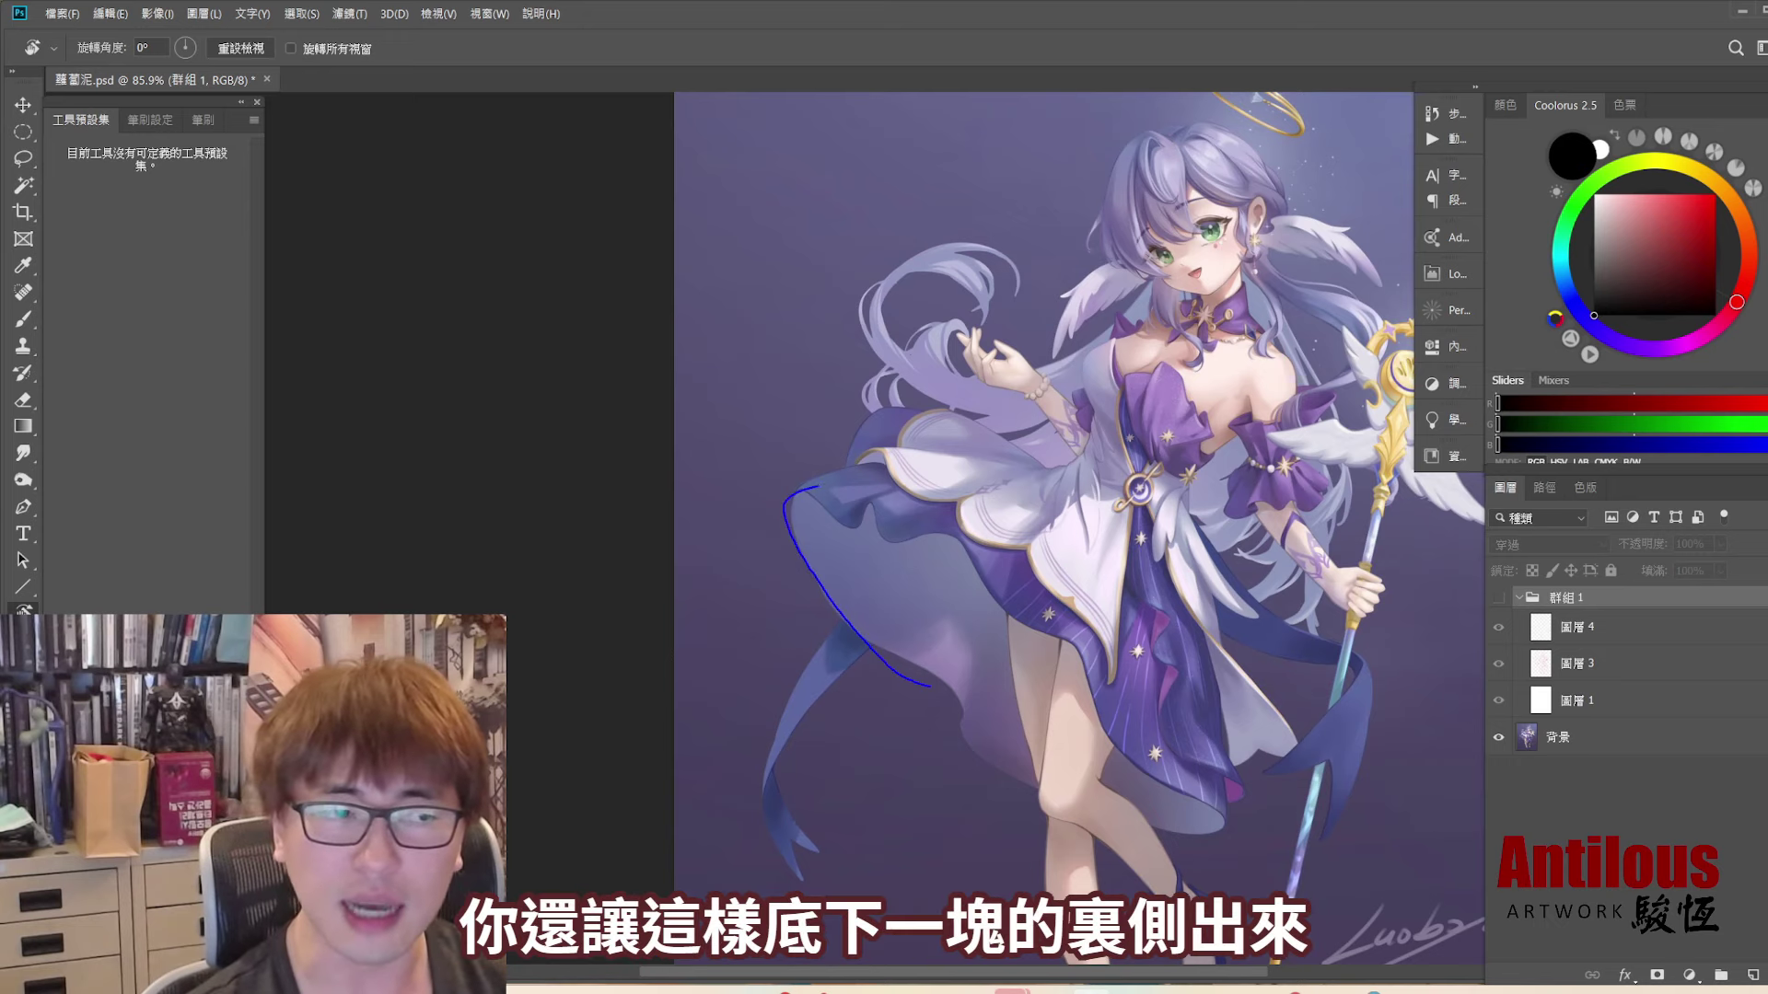
drag(930, 686, 976, 737)
mouse_move(912, 517)
mouse_down()
mouse_move(980, 640)
mouse_move(1010, 649)
mouse_up()
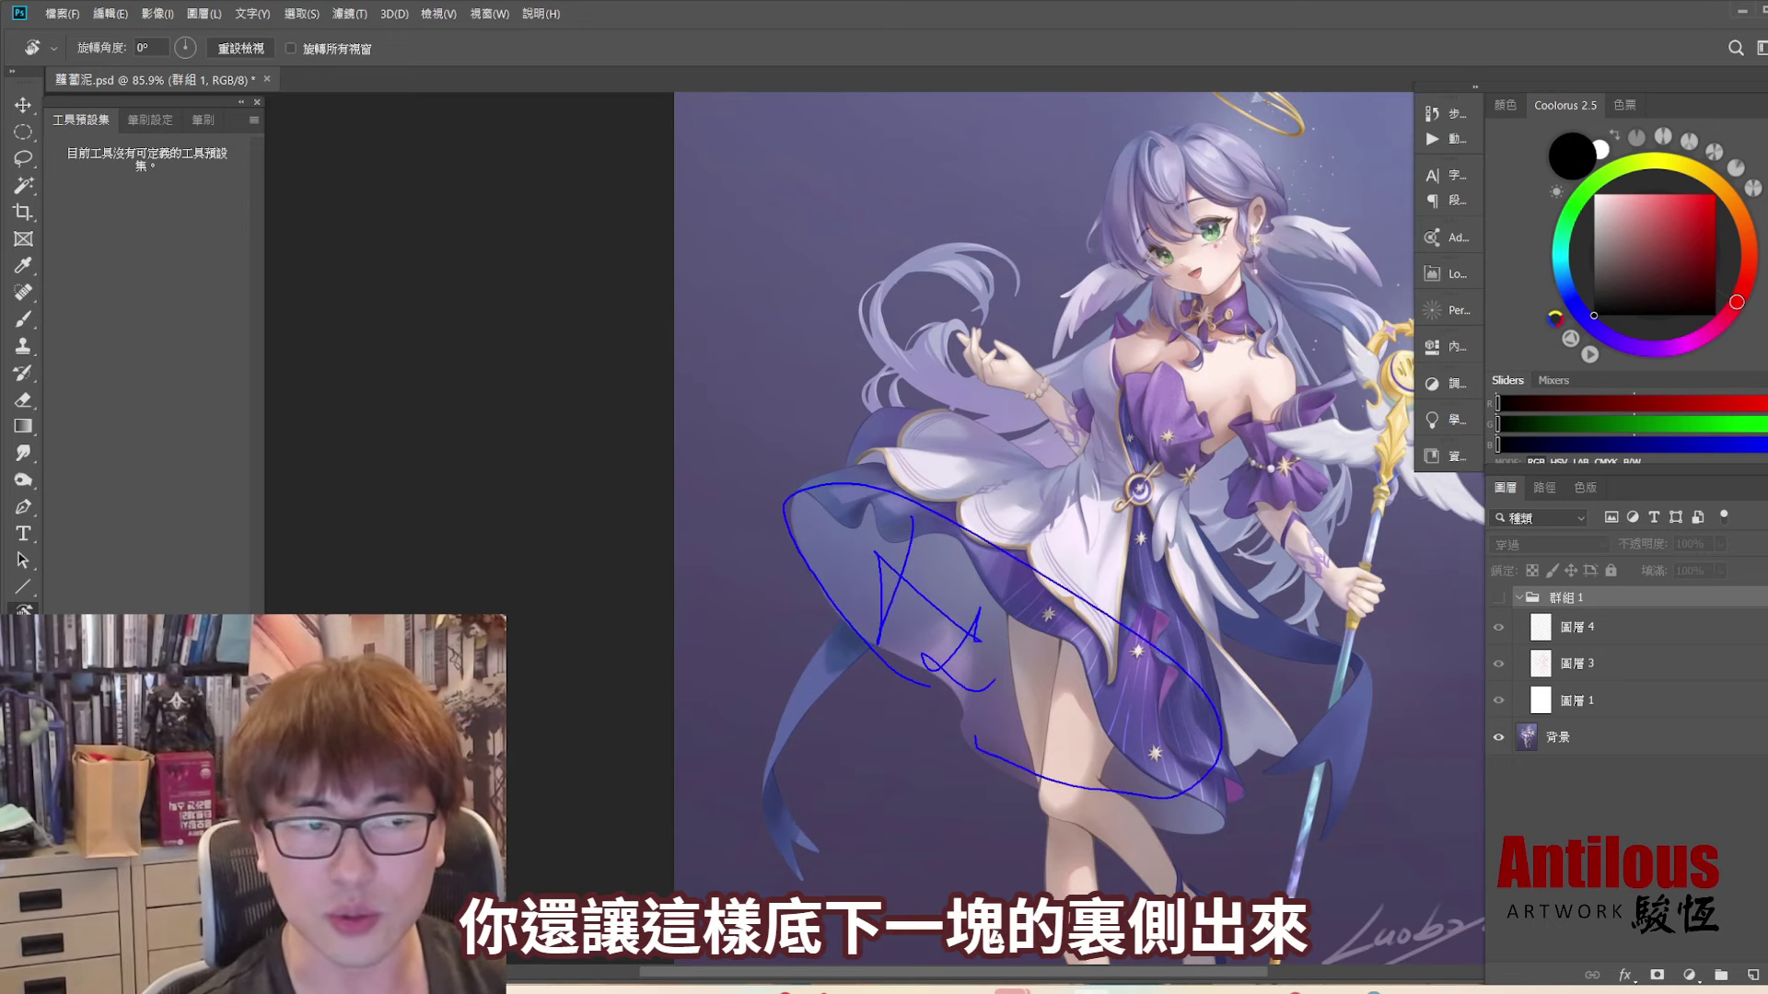
key(ctrl+z)
key(ctrl+z)
key(ctrl+z)
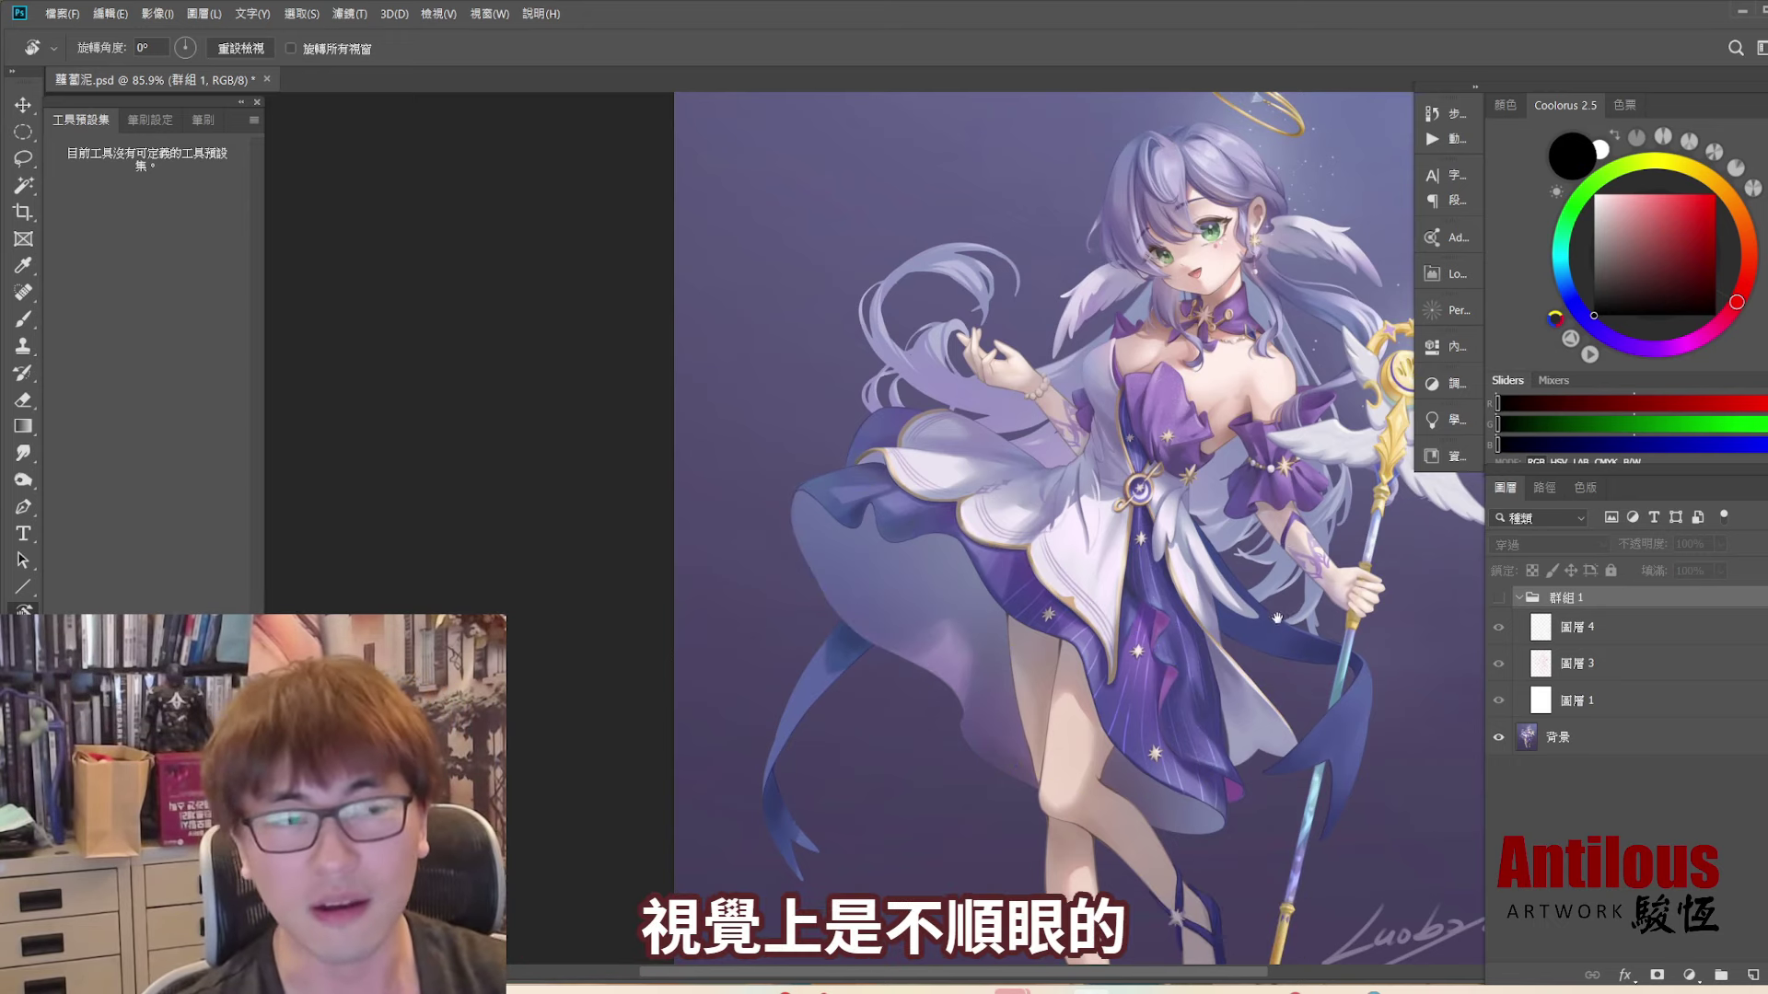
alt+click(1288, 607)
alt+click(1277, 608)
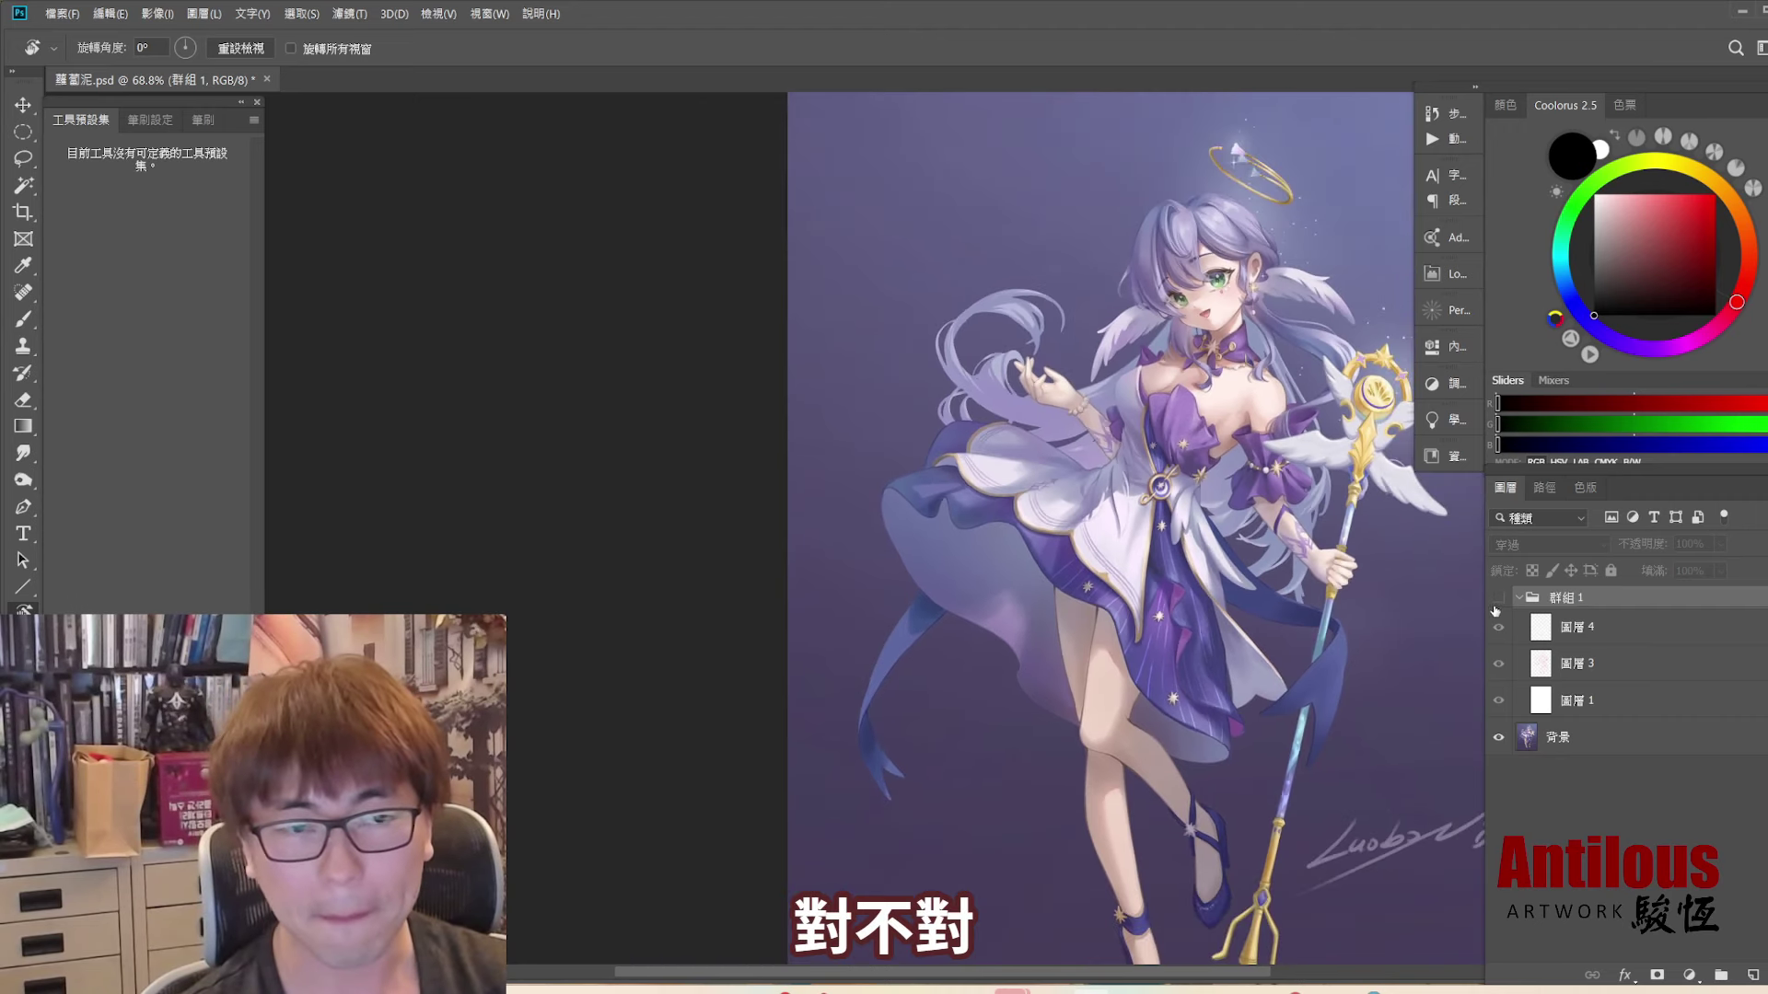
click(1496, 600)
click(1495, 600)
click(1495, 600)
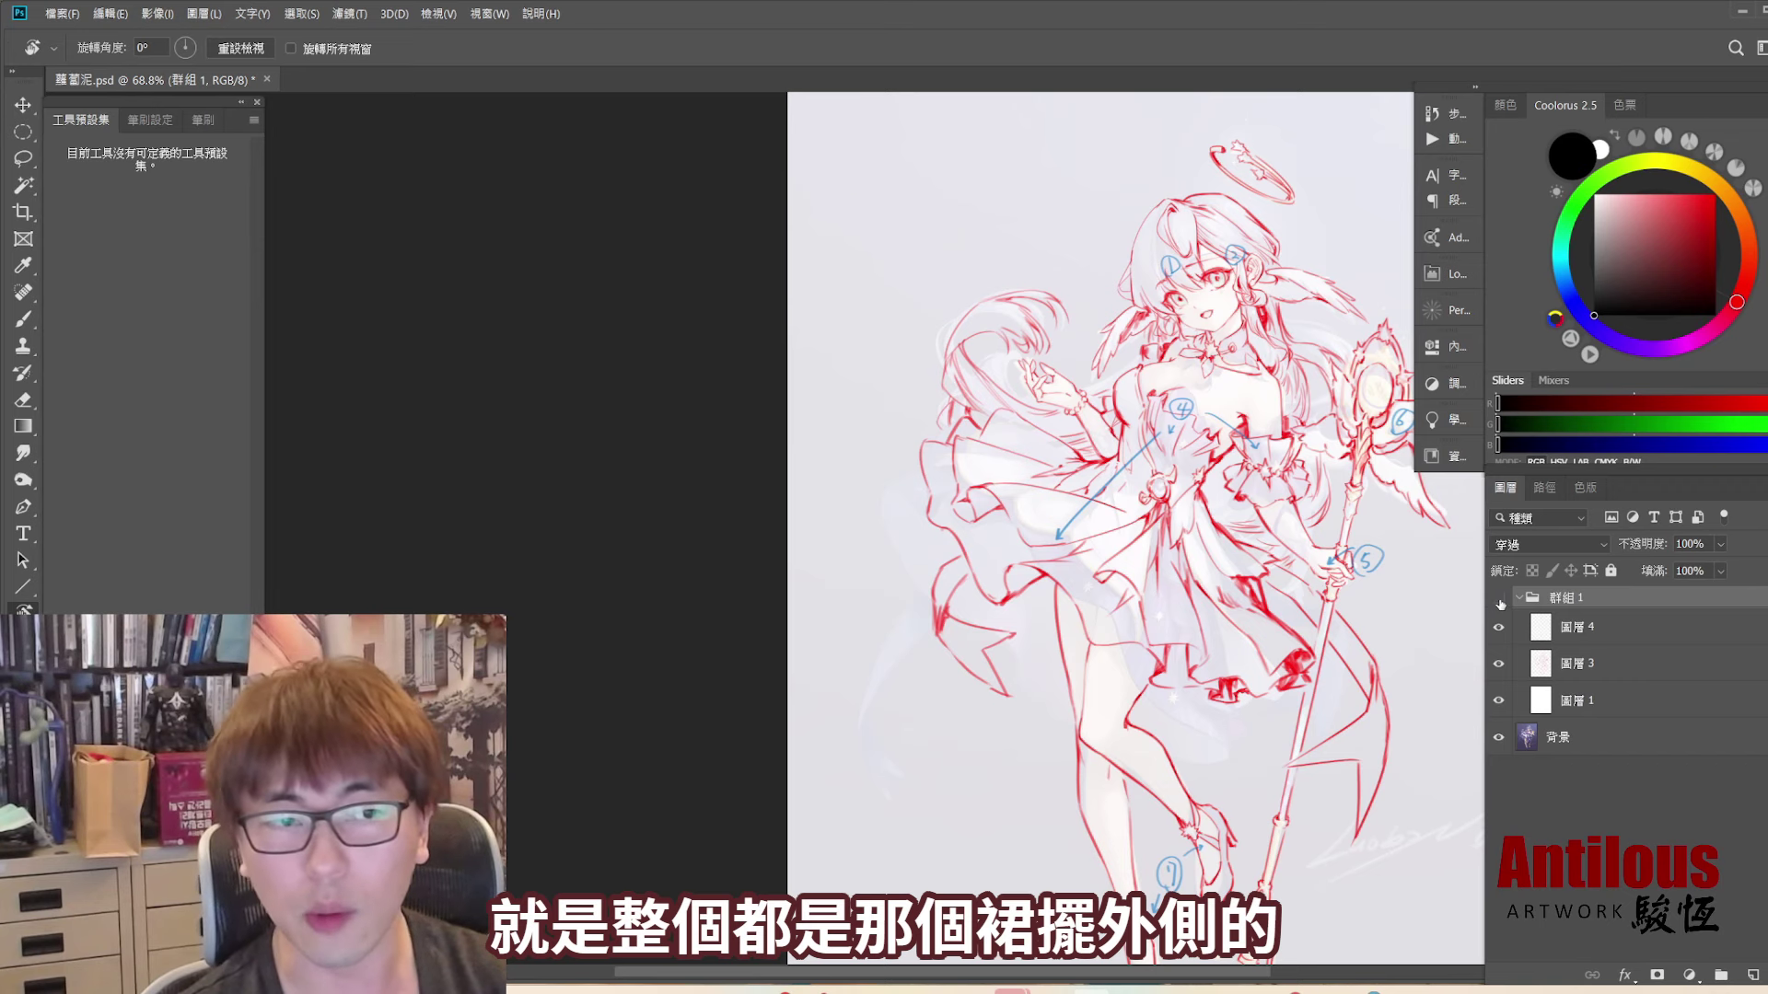
click(1498, 601)
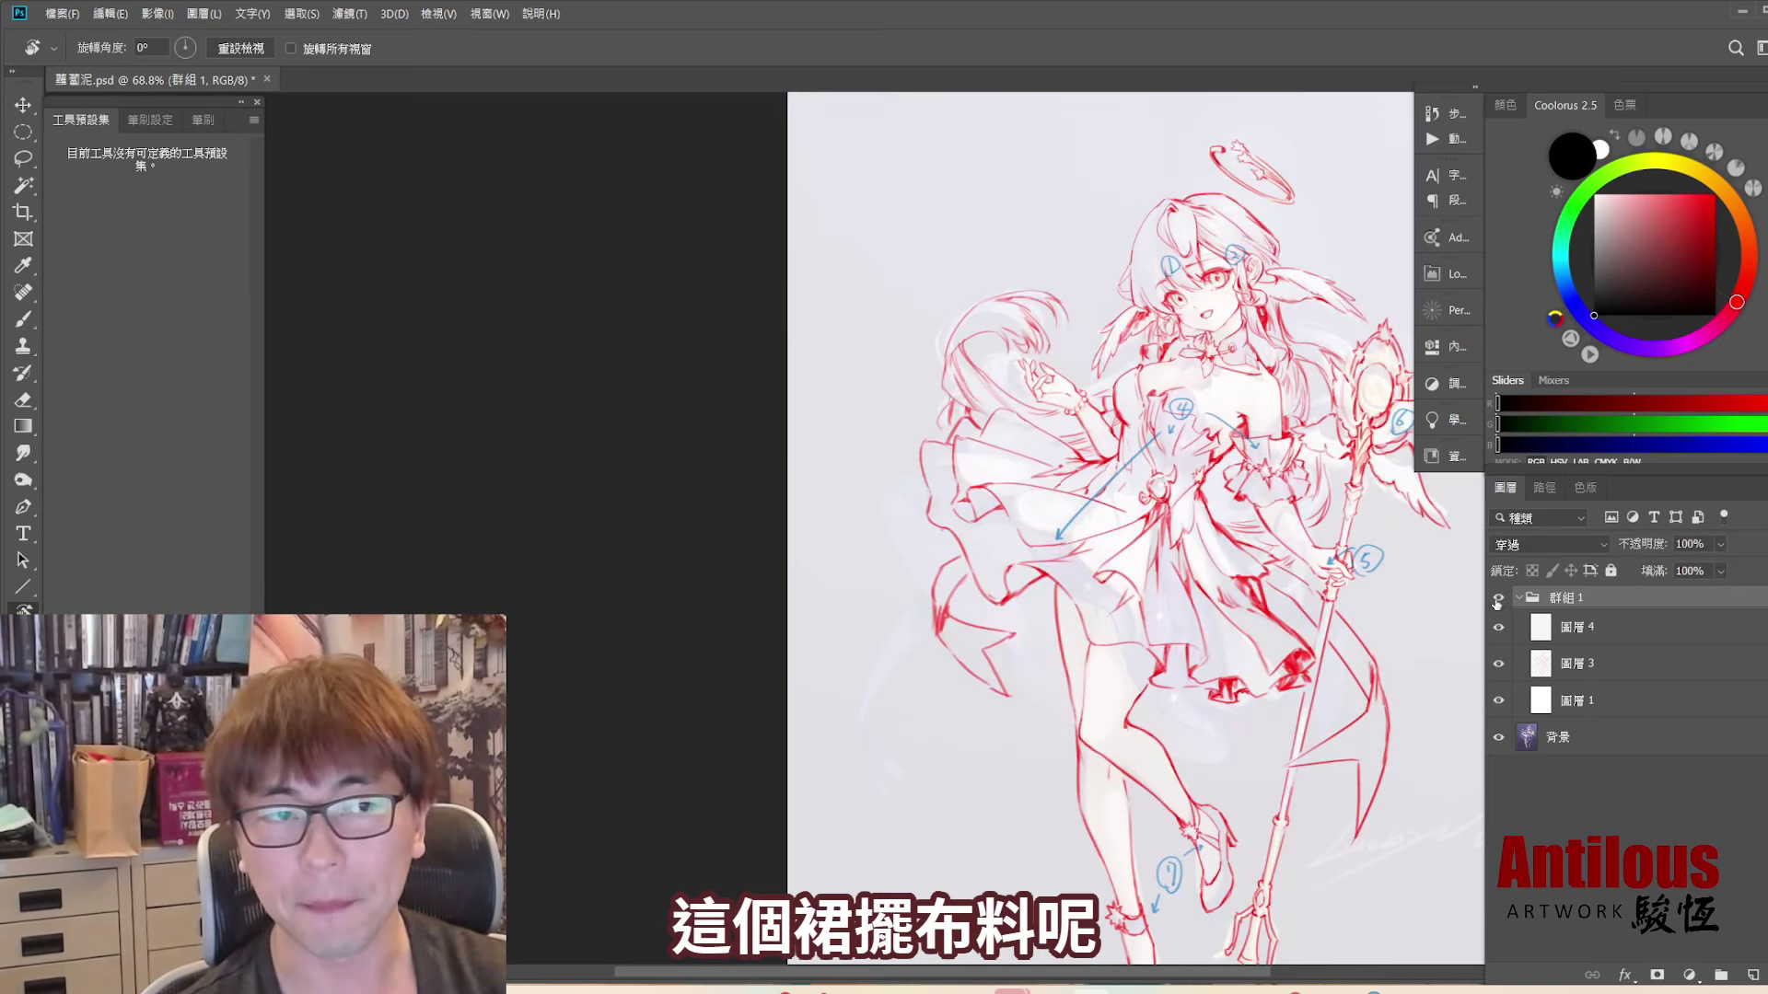
click(1497, 600)
scroll(1066, 542, up, 3)
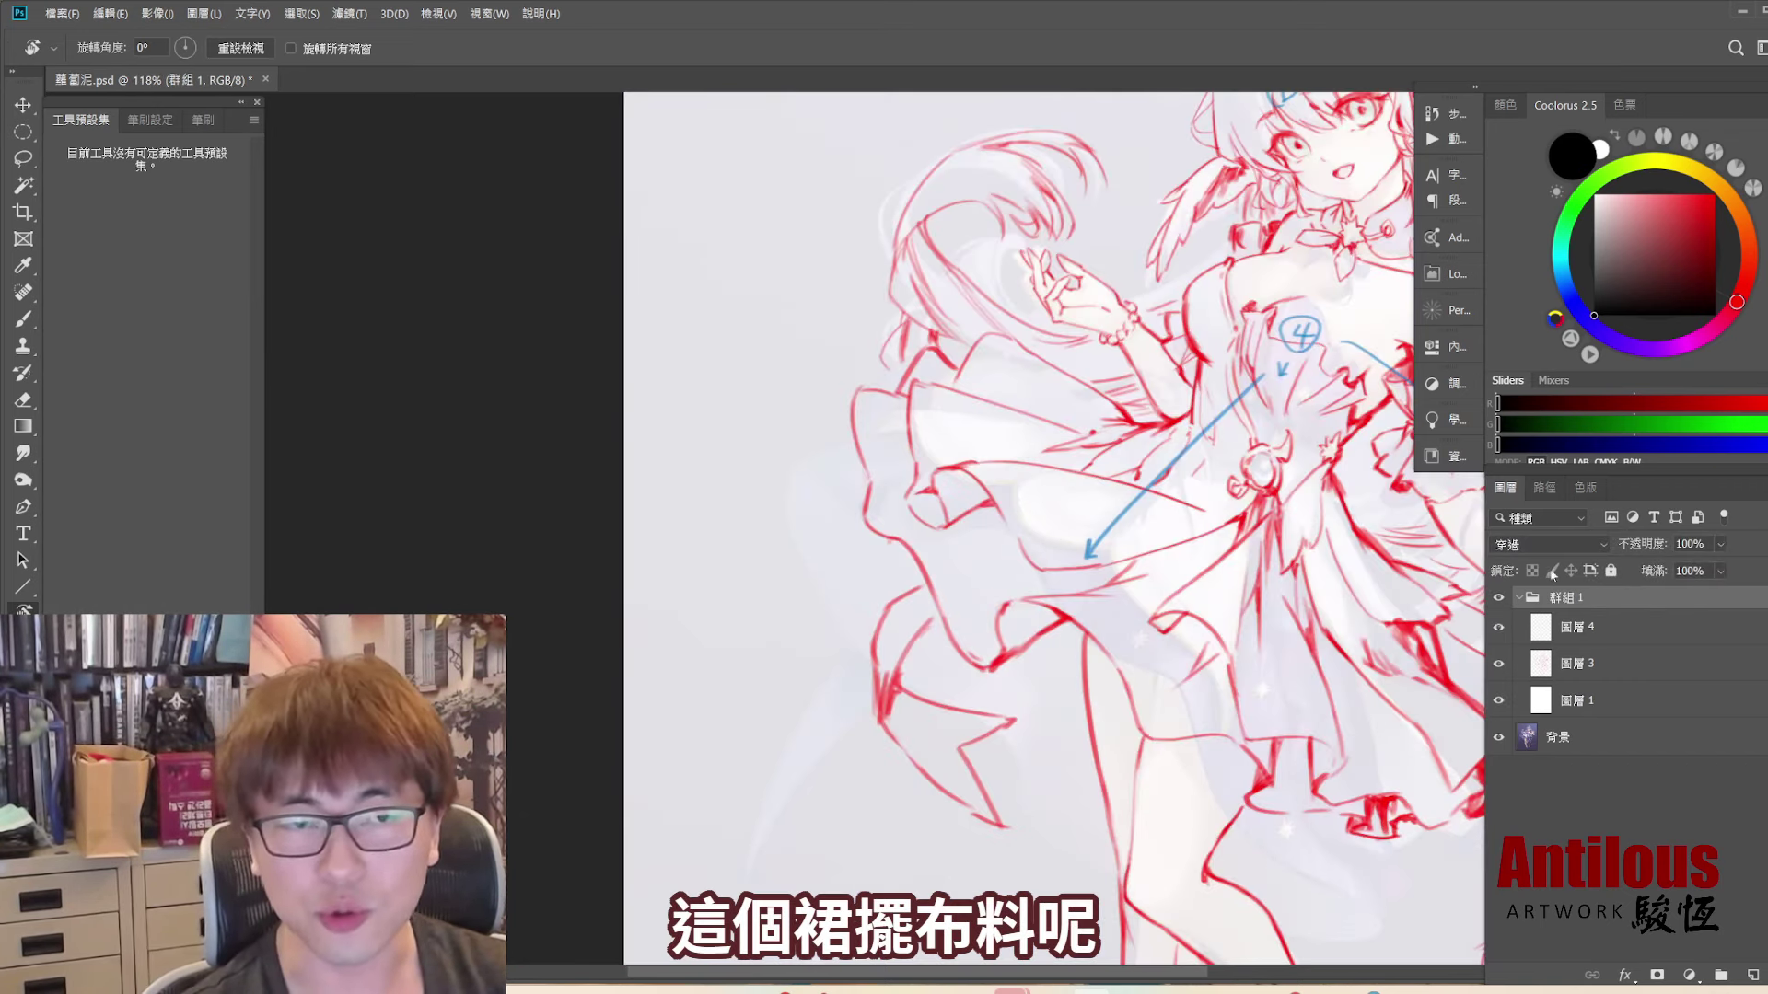
click(1499, 598)
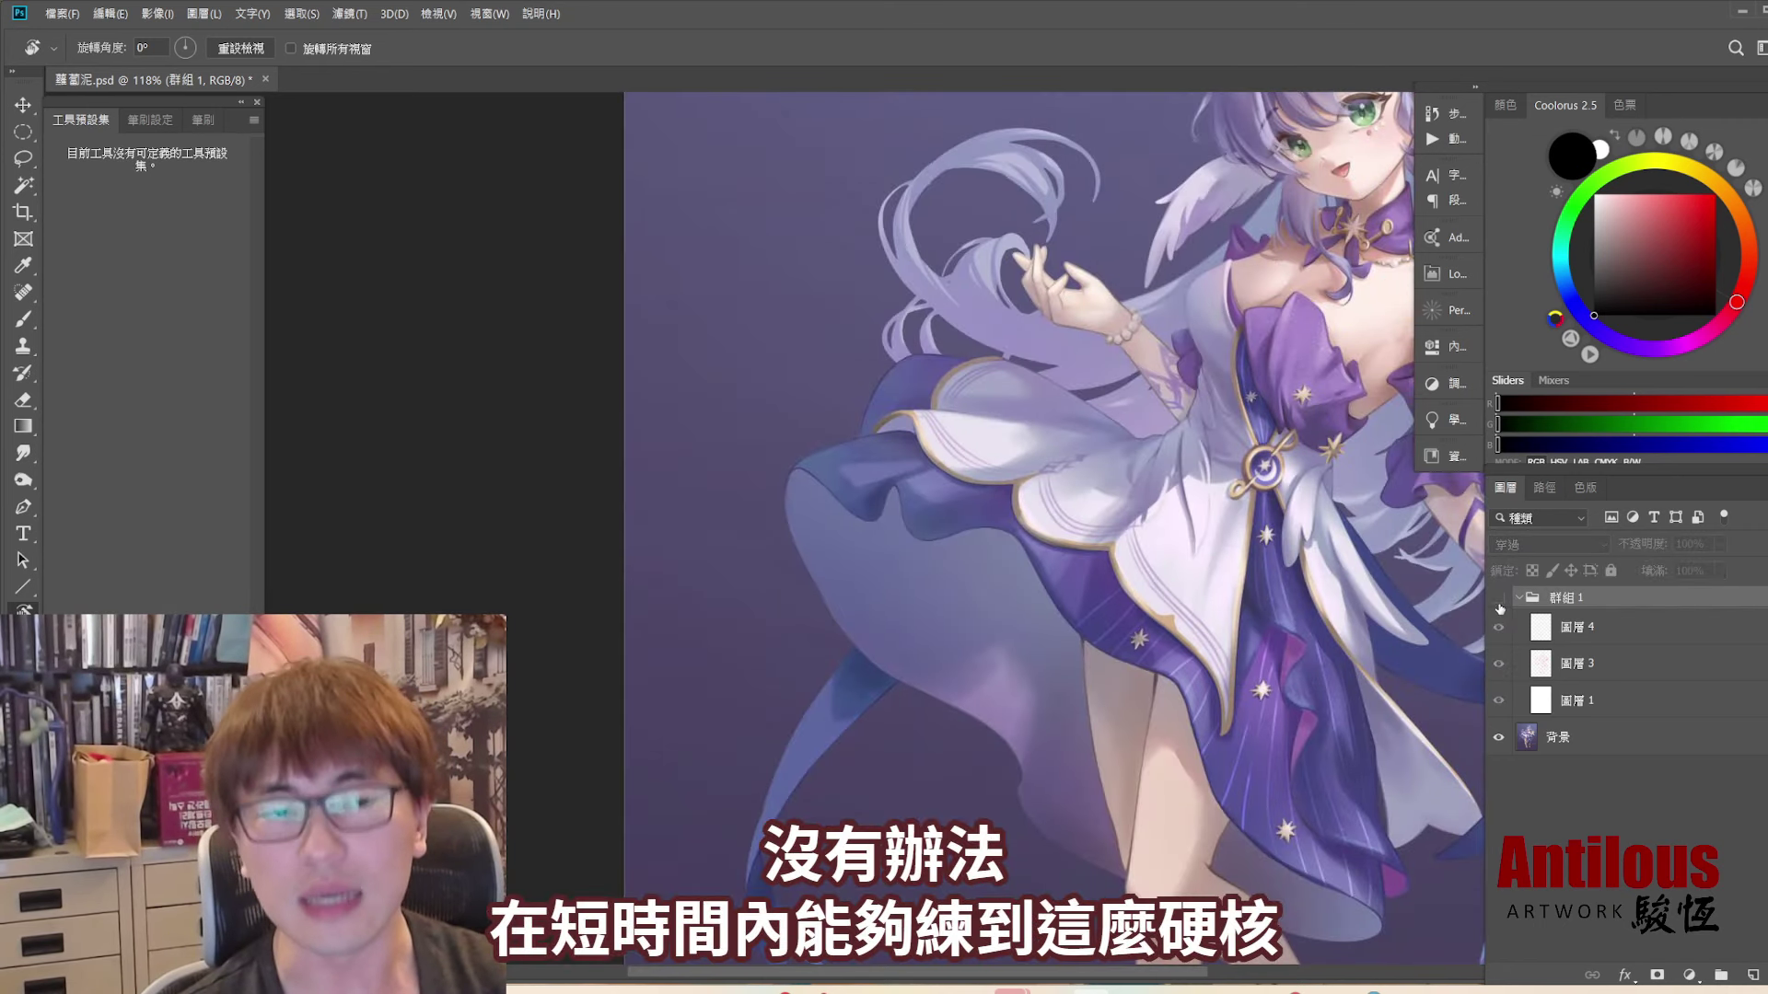
click(1499, 599)
click(1498, 598)
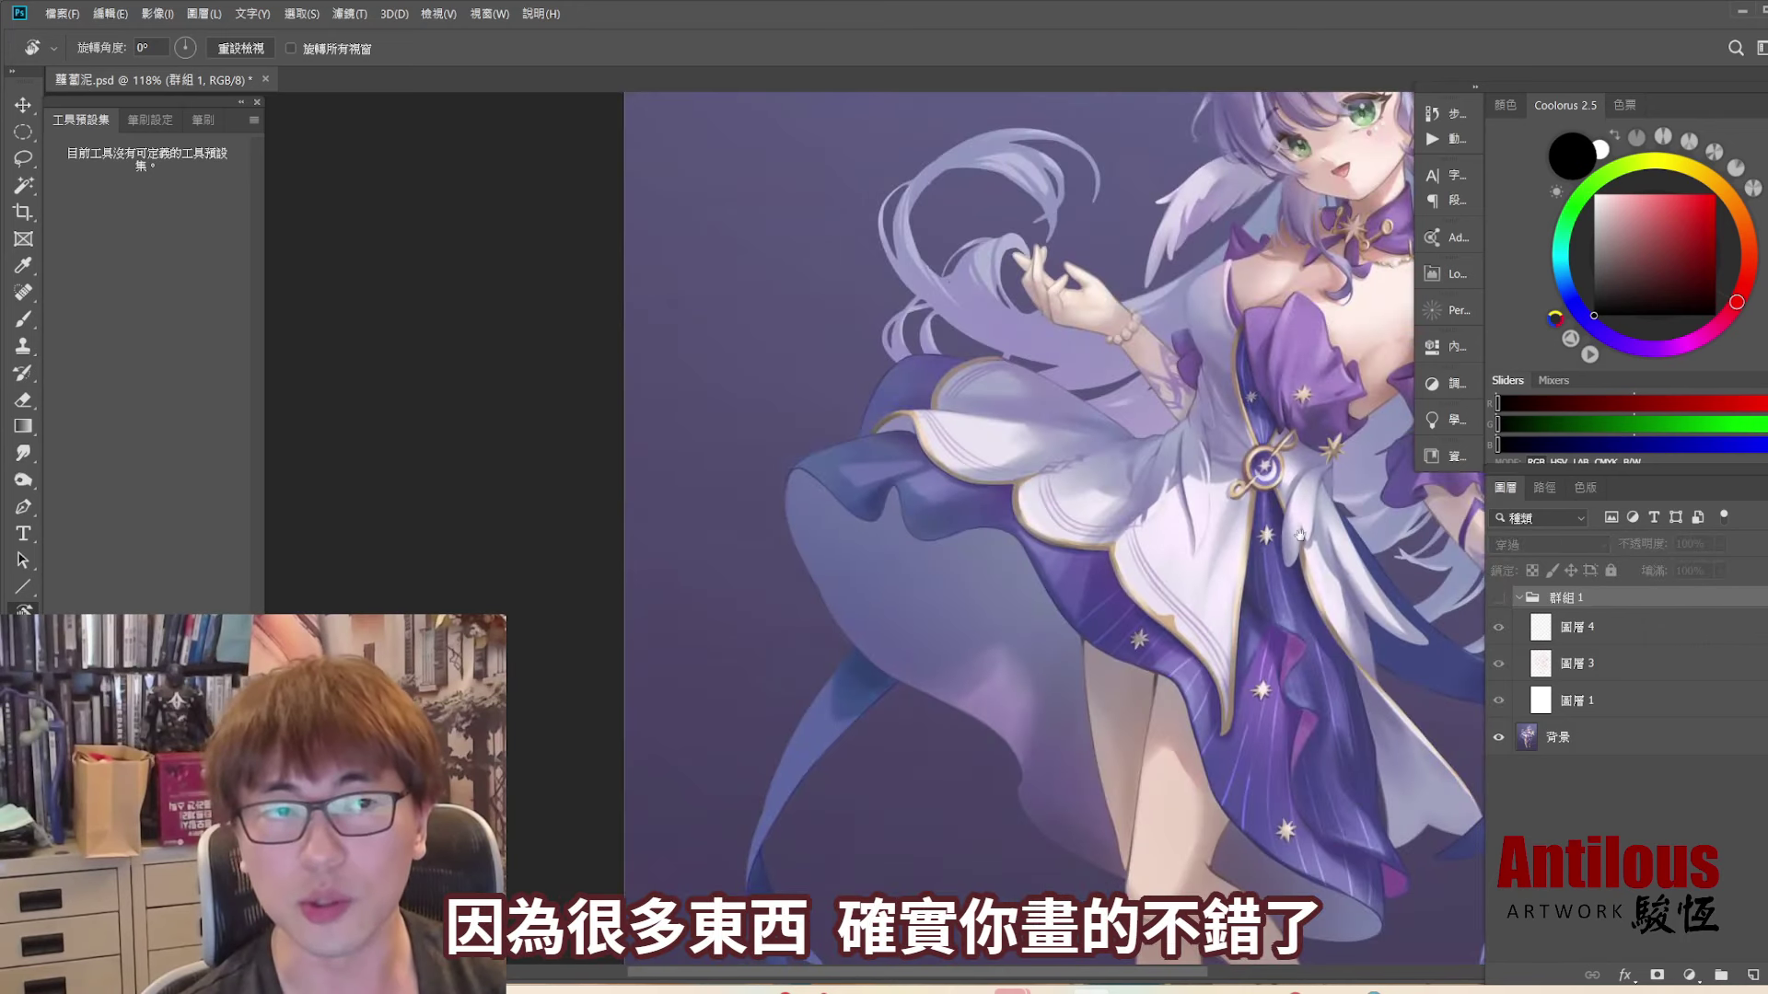
drag(1288, 492, 1067, 649)
drag(1308, 655, 1270, 649)
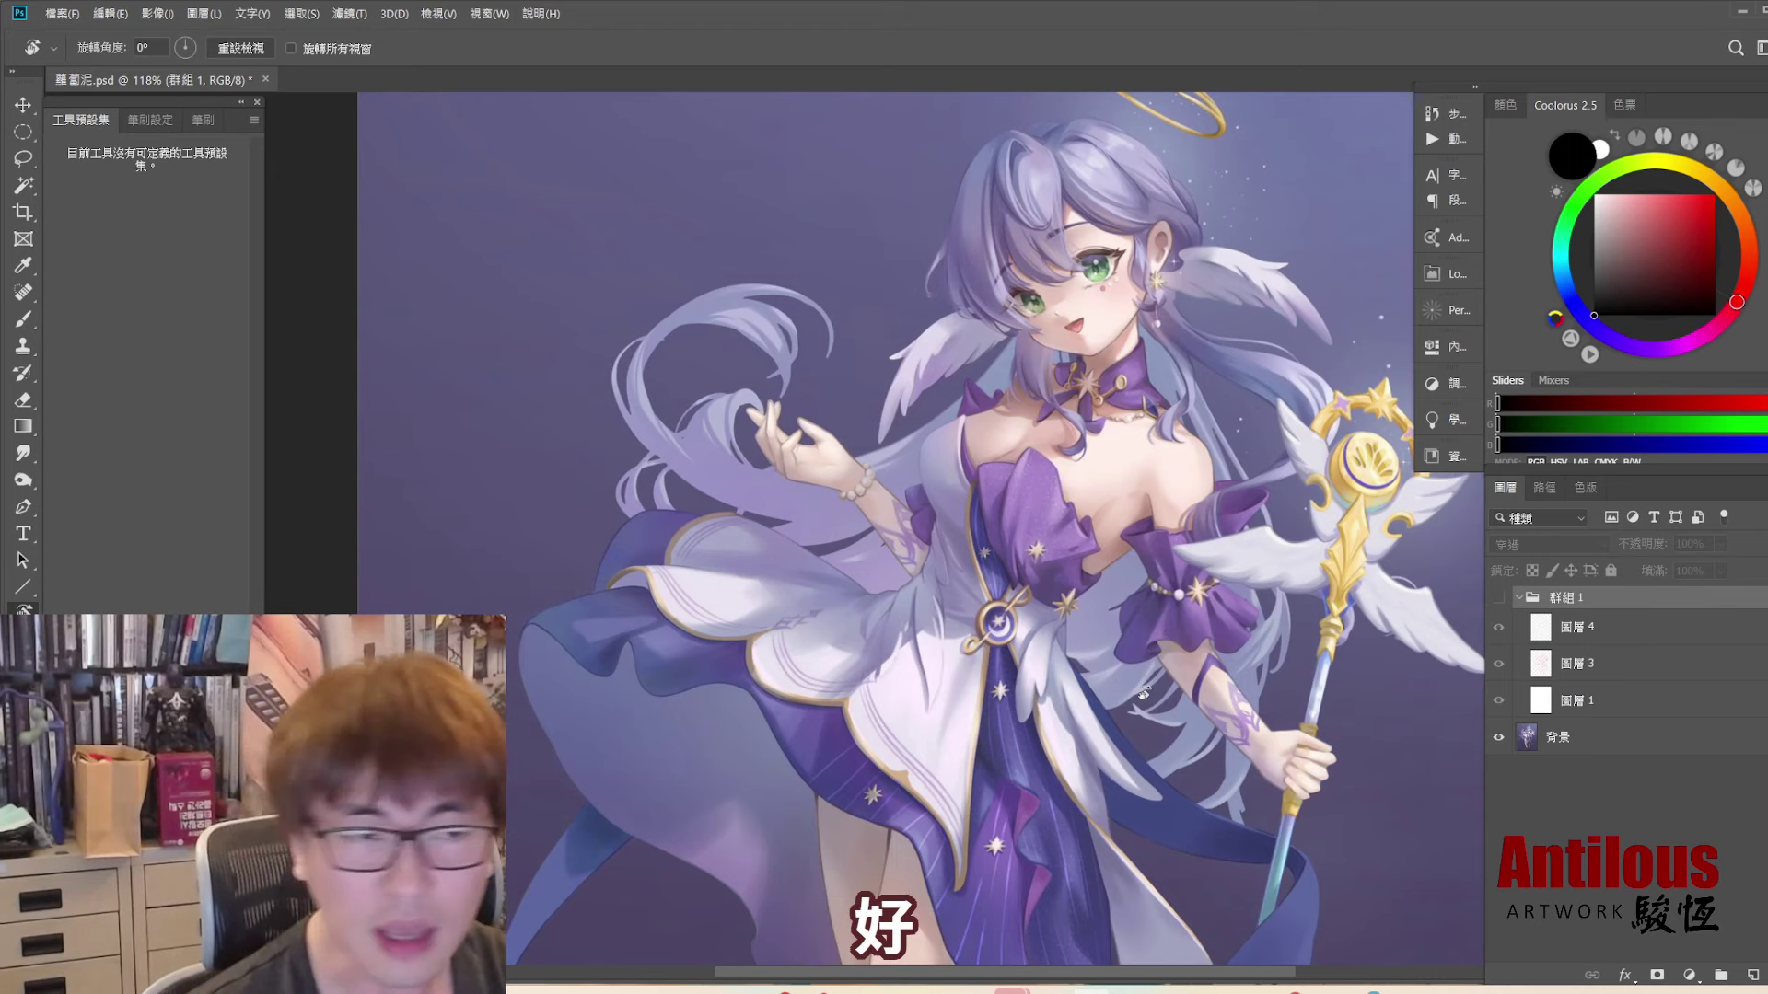
click(1498, 597)
- Hide the red sketch and zoom in on the painted hand holding the staff
scroll(1162, 665, up, 5)
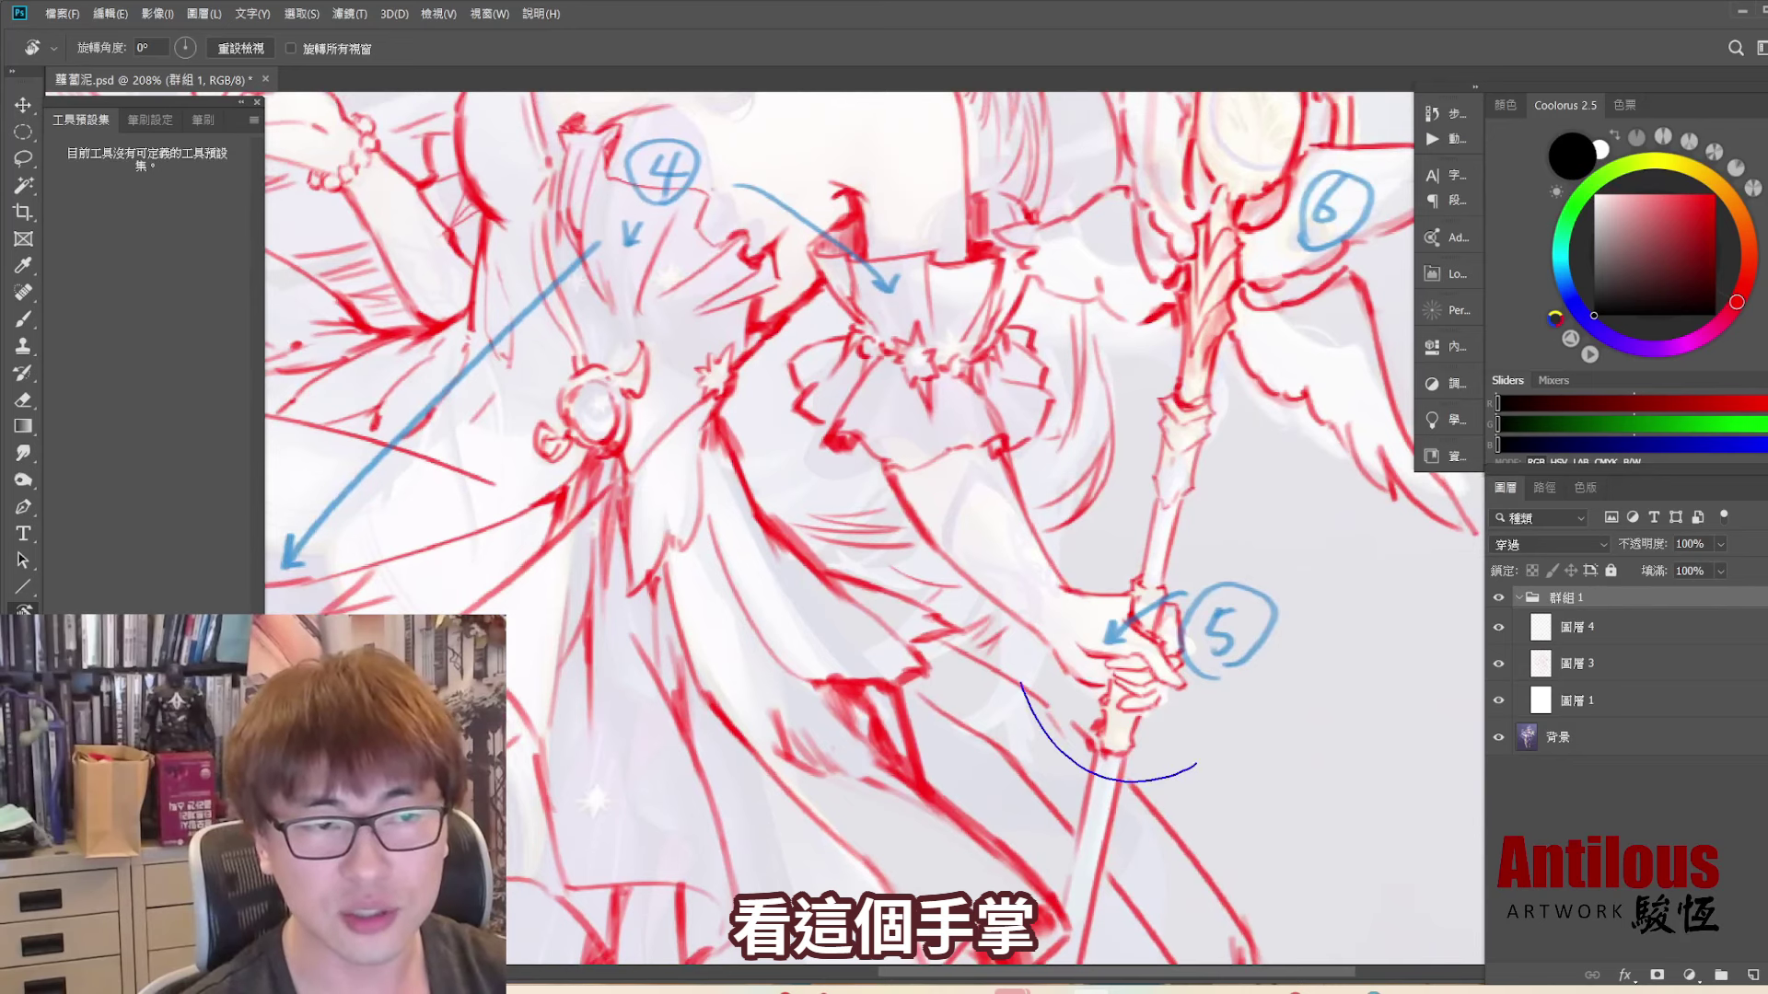
click(1498, 597)
drag(1393, 630, 1377, 569)
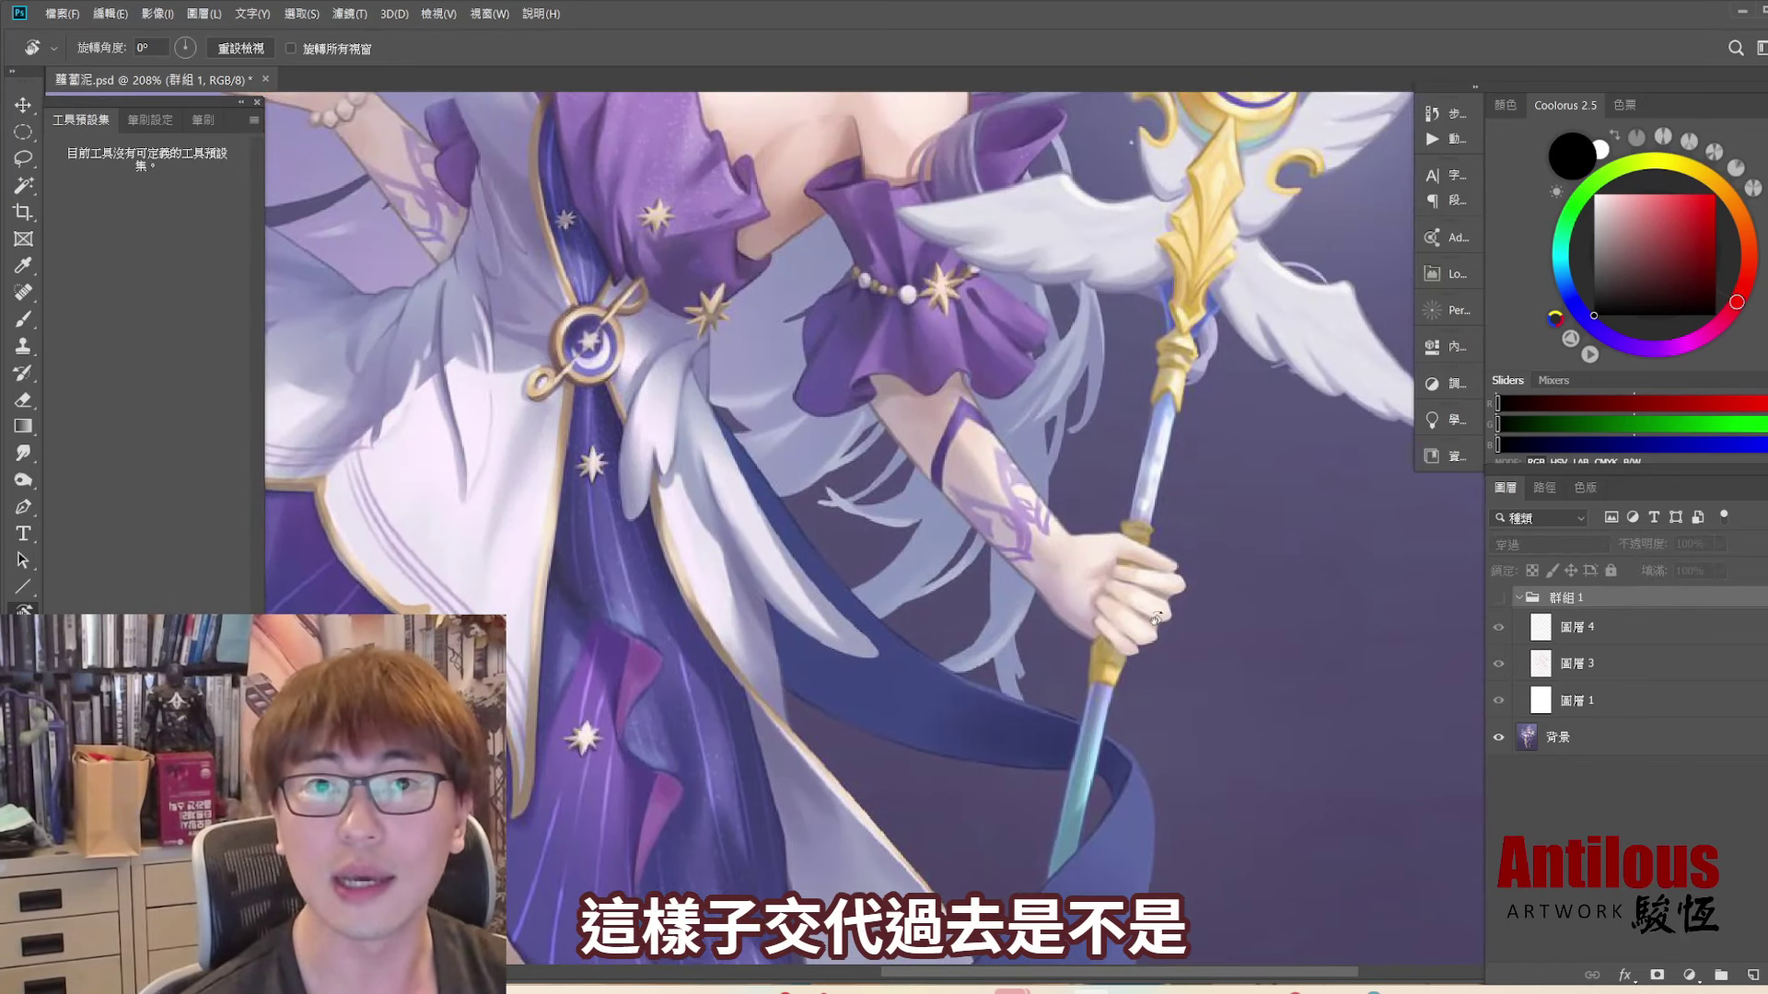
scroll(1127, 580, up, 3)
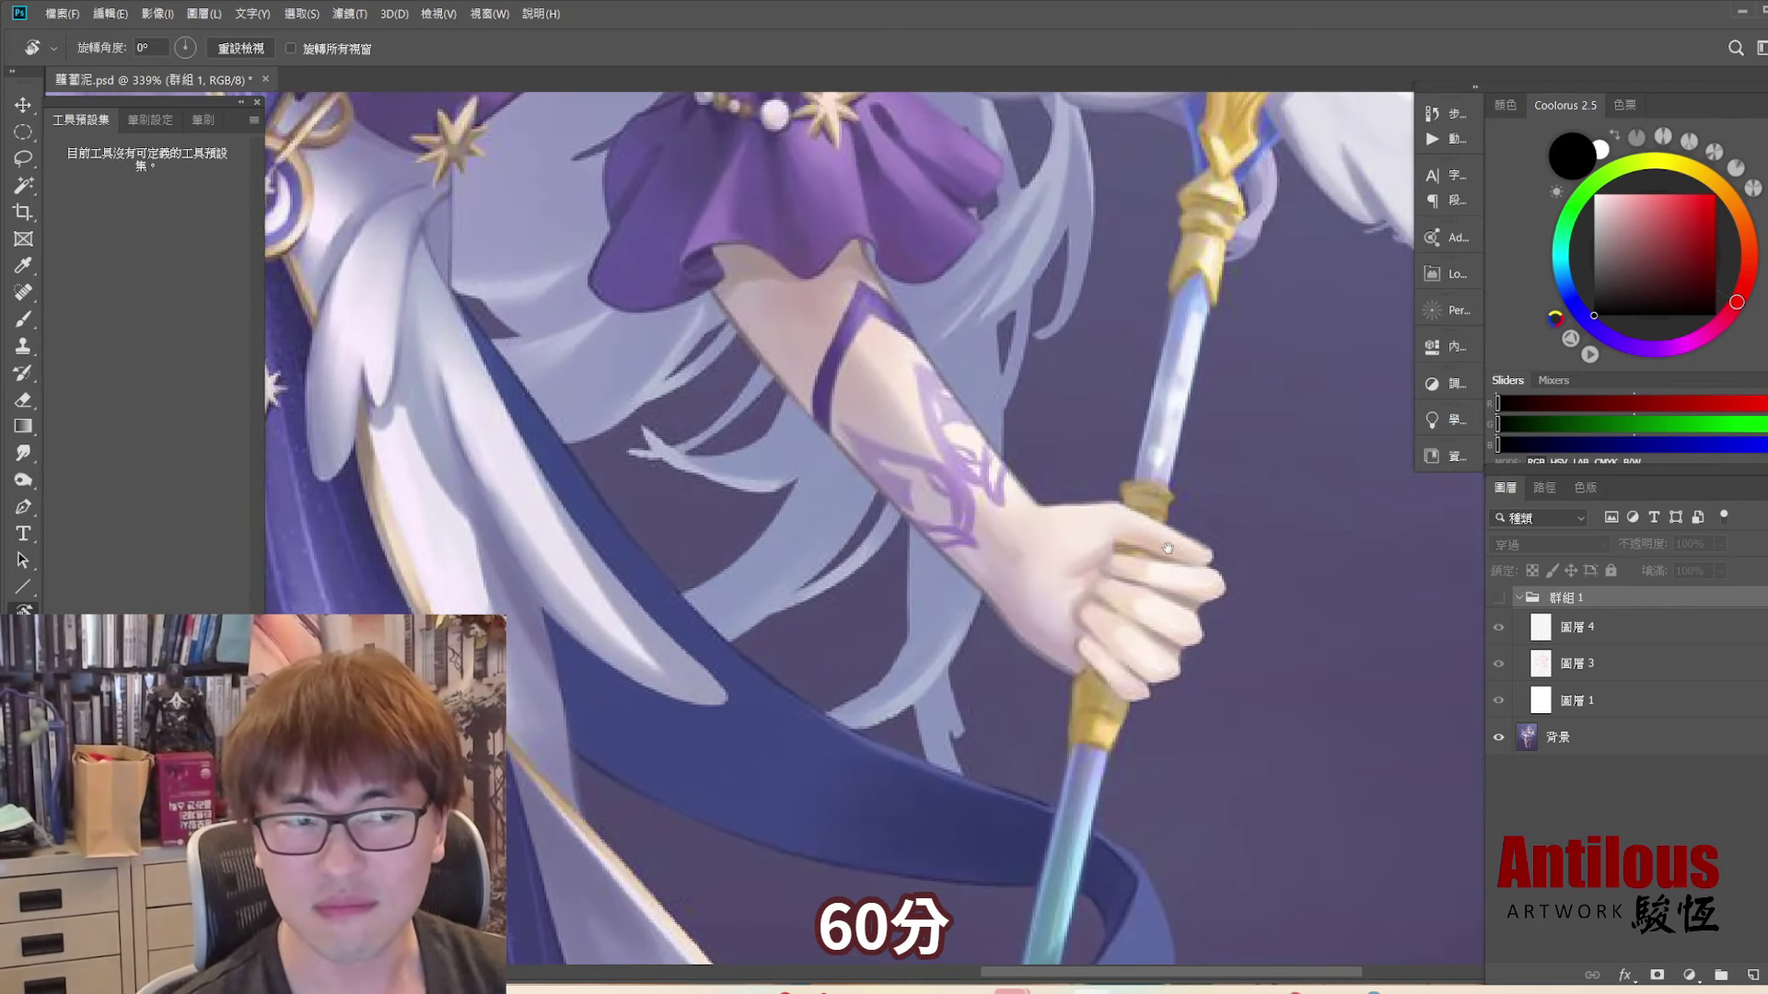
scroll(1217, 587, down, 3)
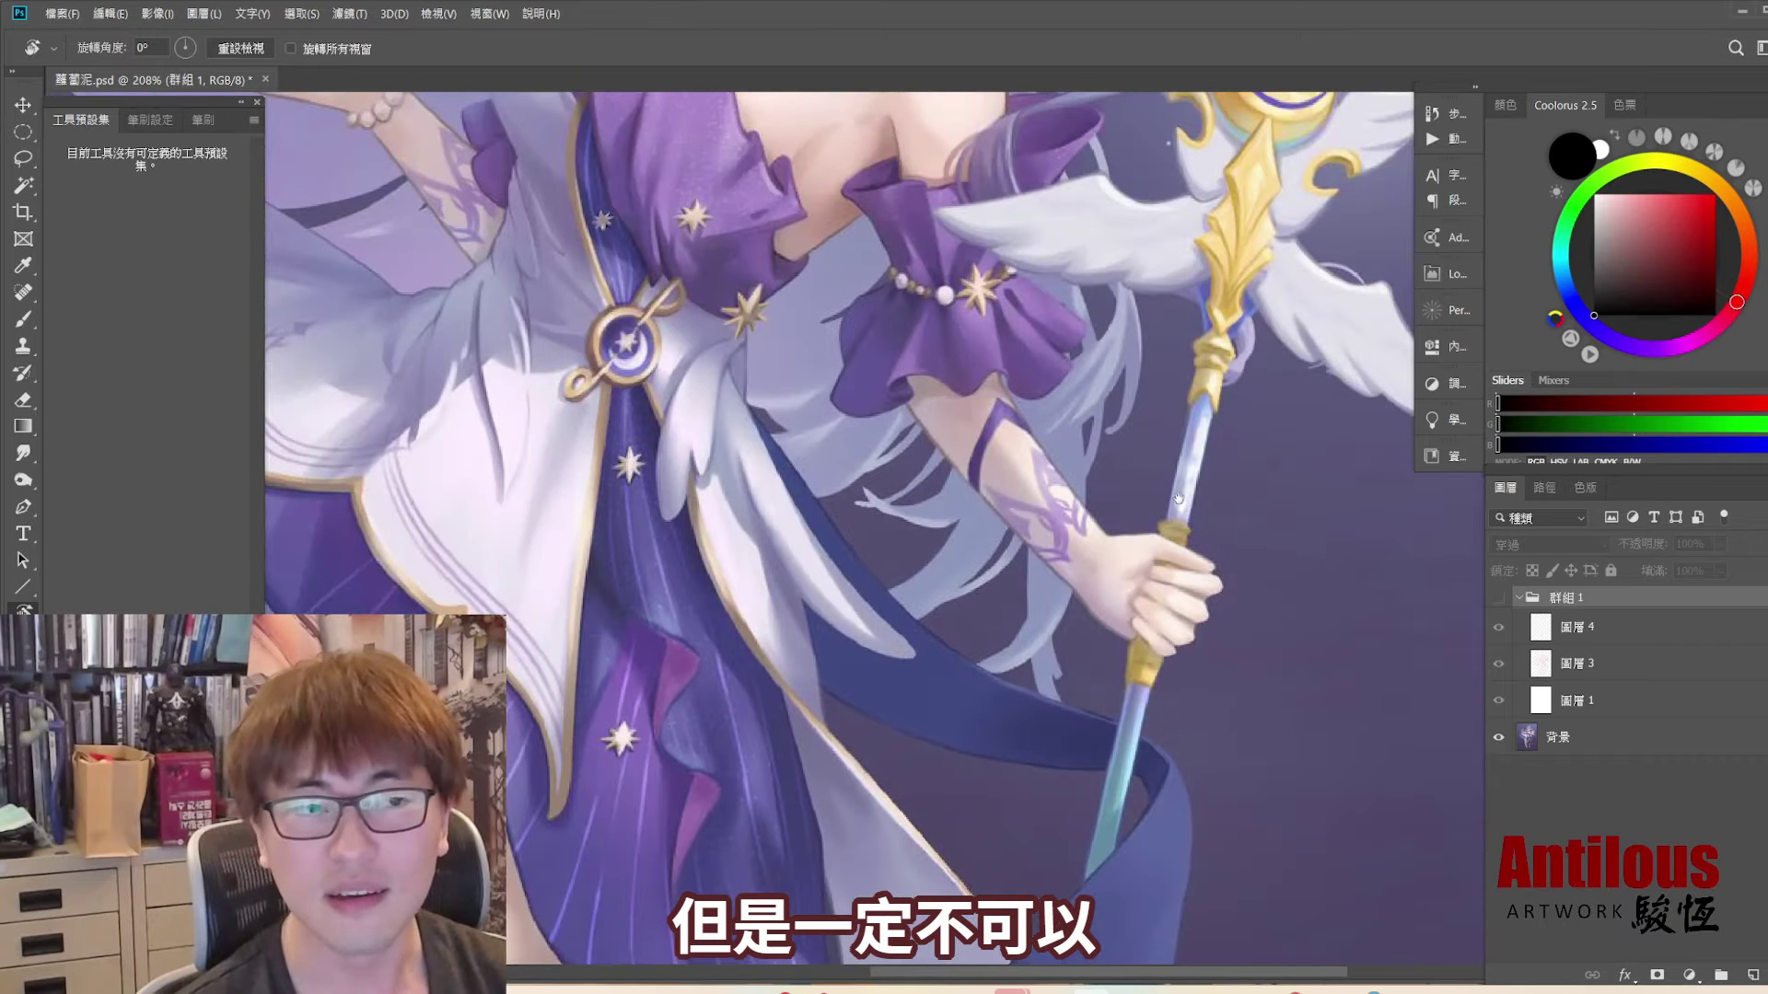
drag(1193, 571, 1199, 606)
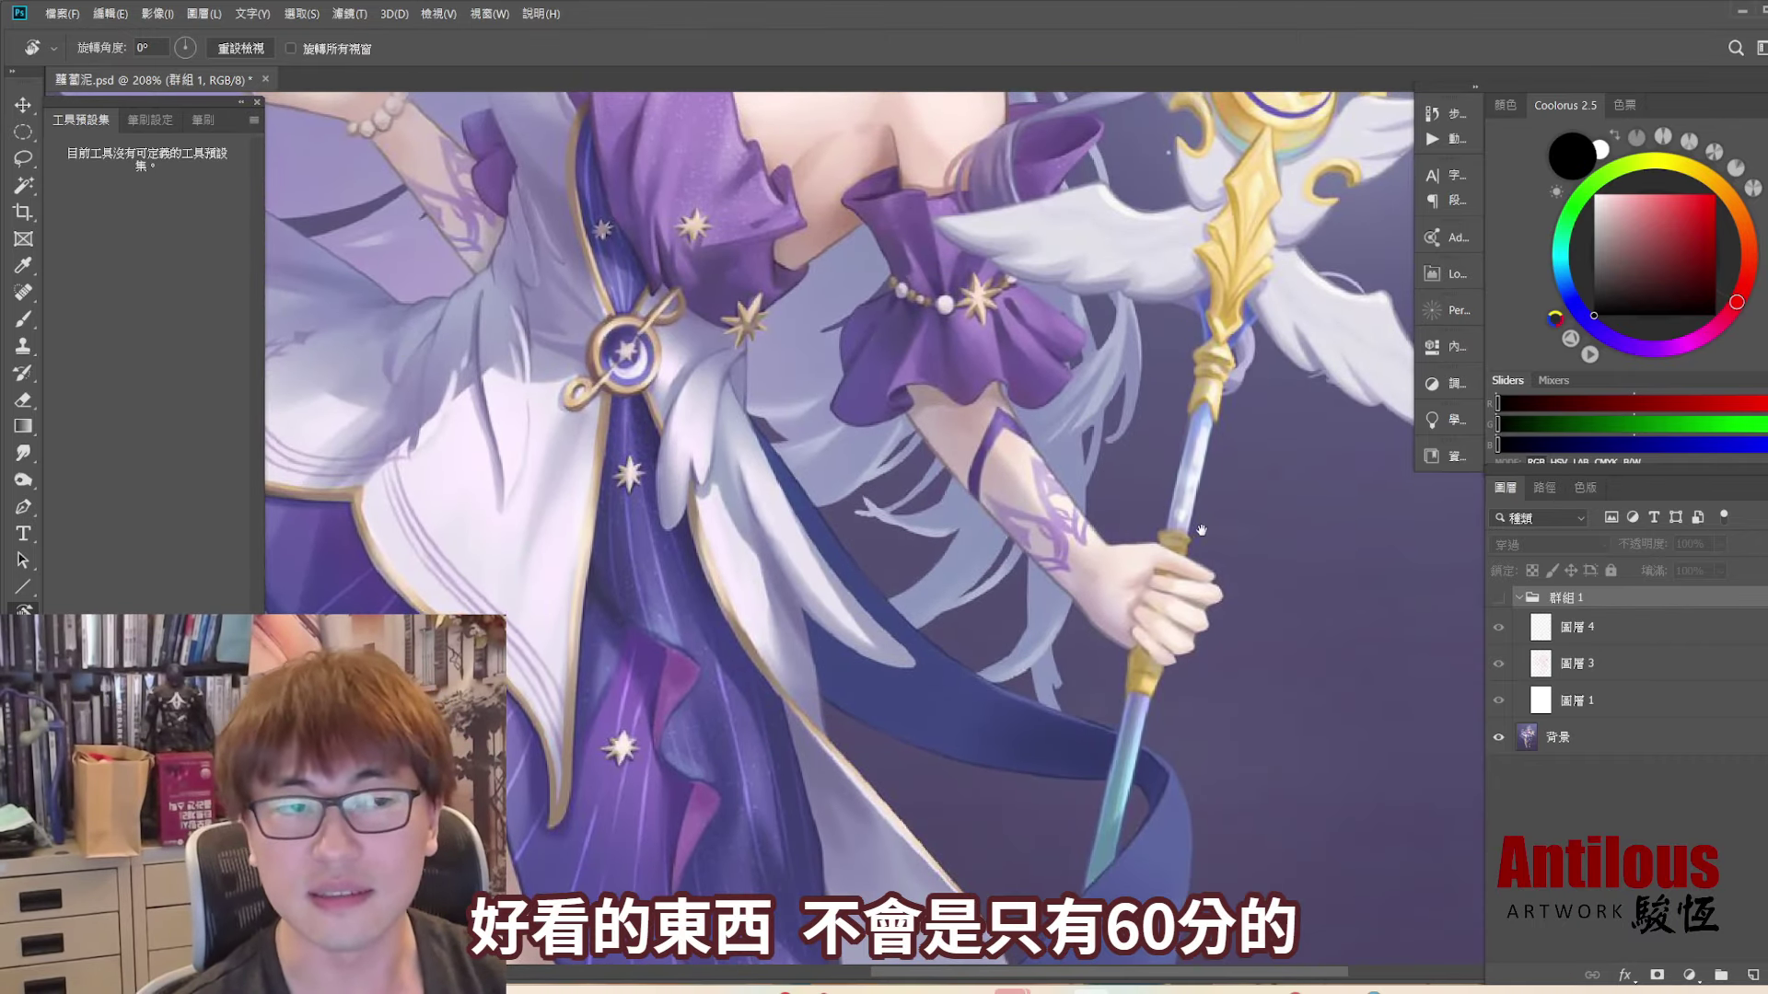
scroll(1197, 552, down, 2)
scroll(1201, 494, up, 1)
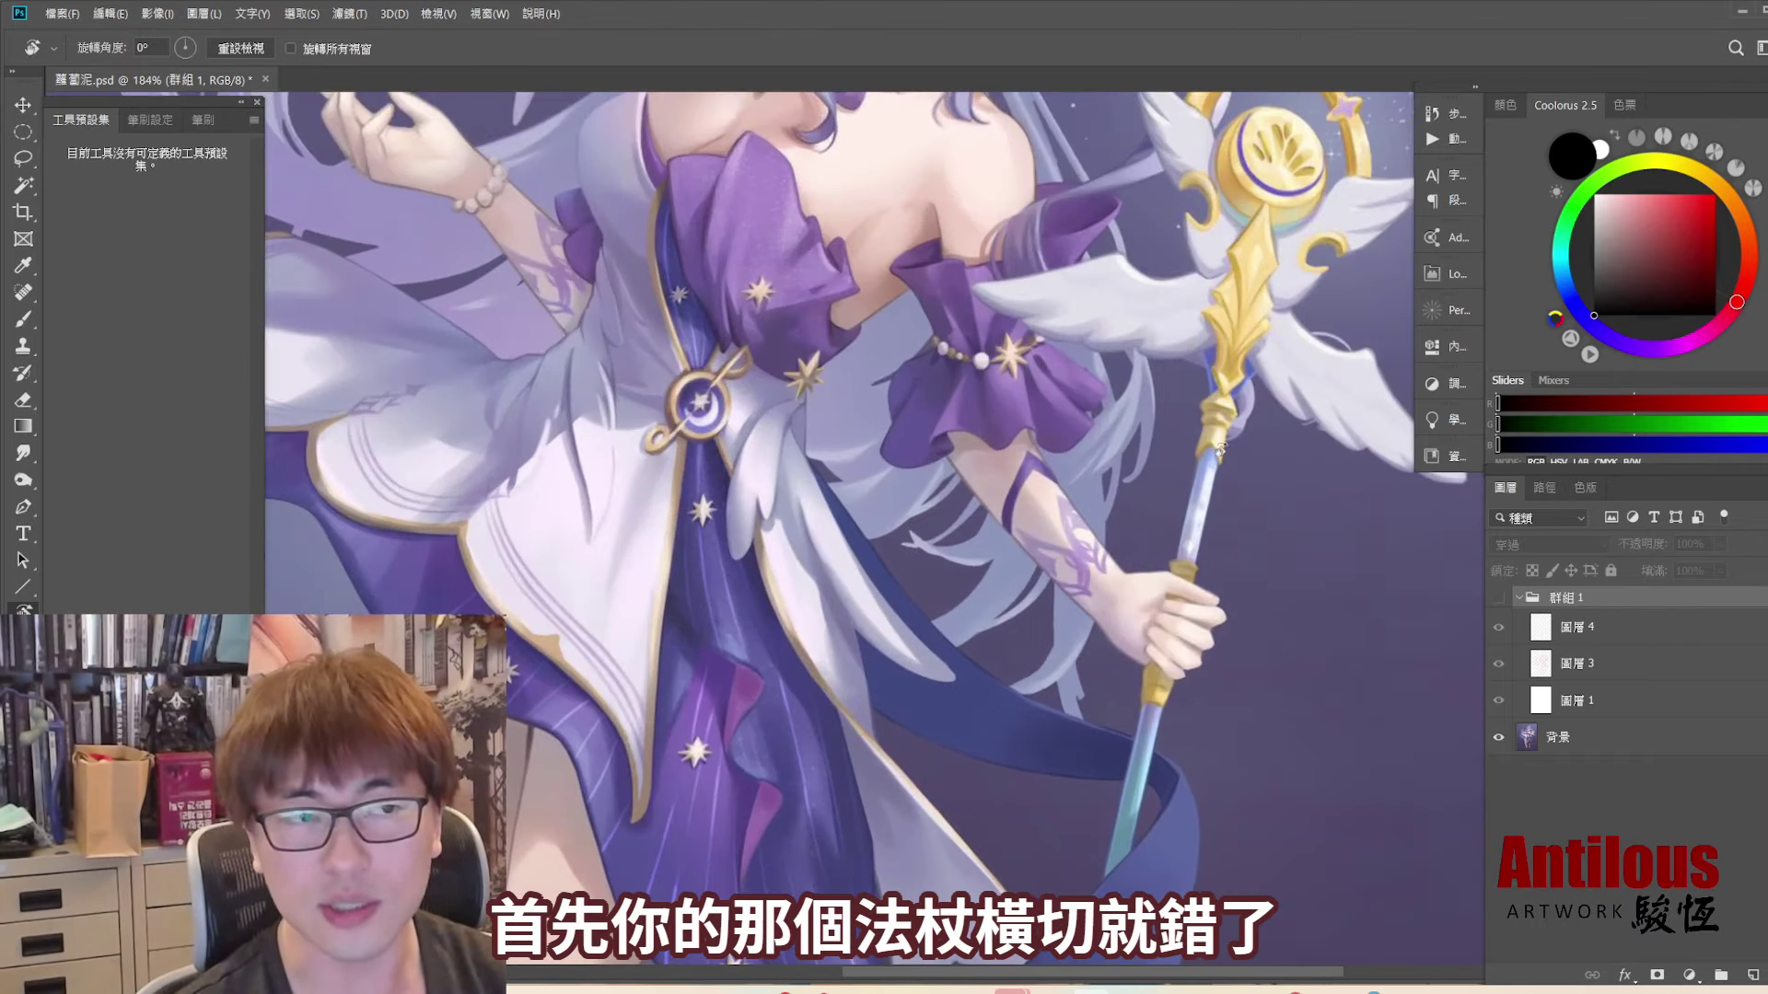
- Draw blue cross-section curls down the staff and a grip-angle triangle, then clear them
drag(1197, 503, 1225, 502)
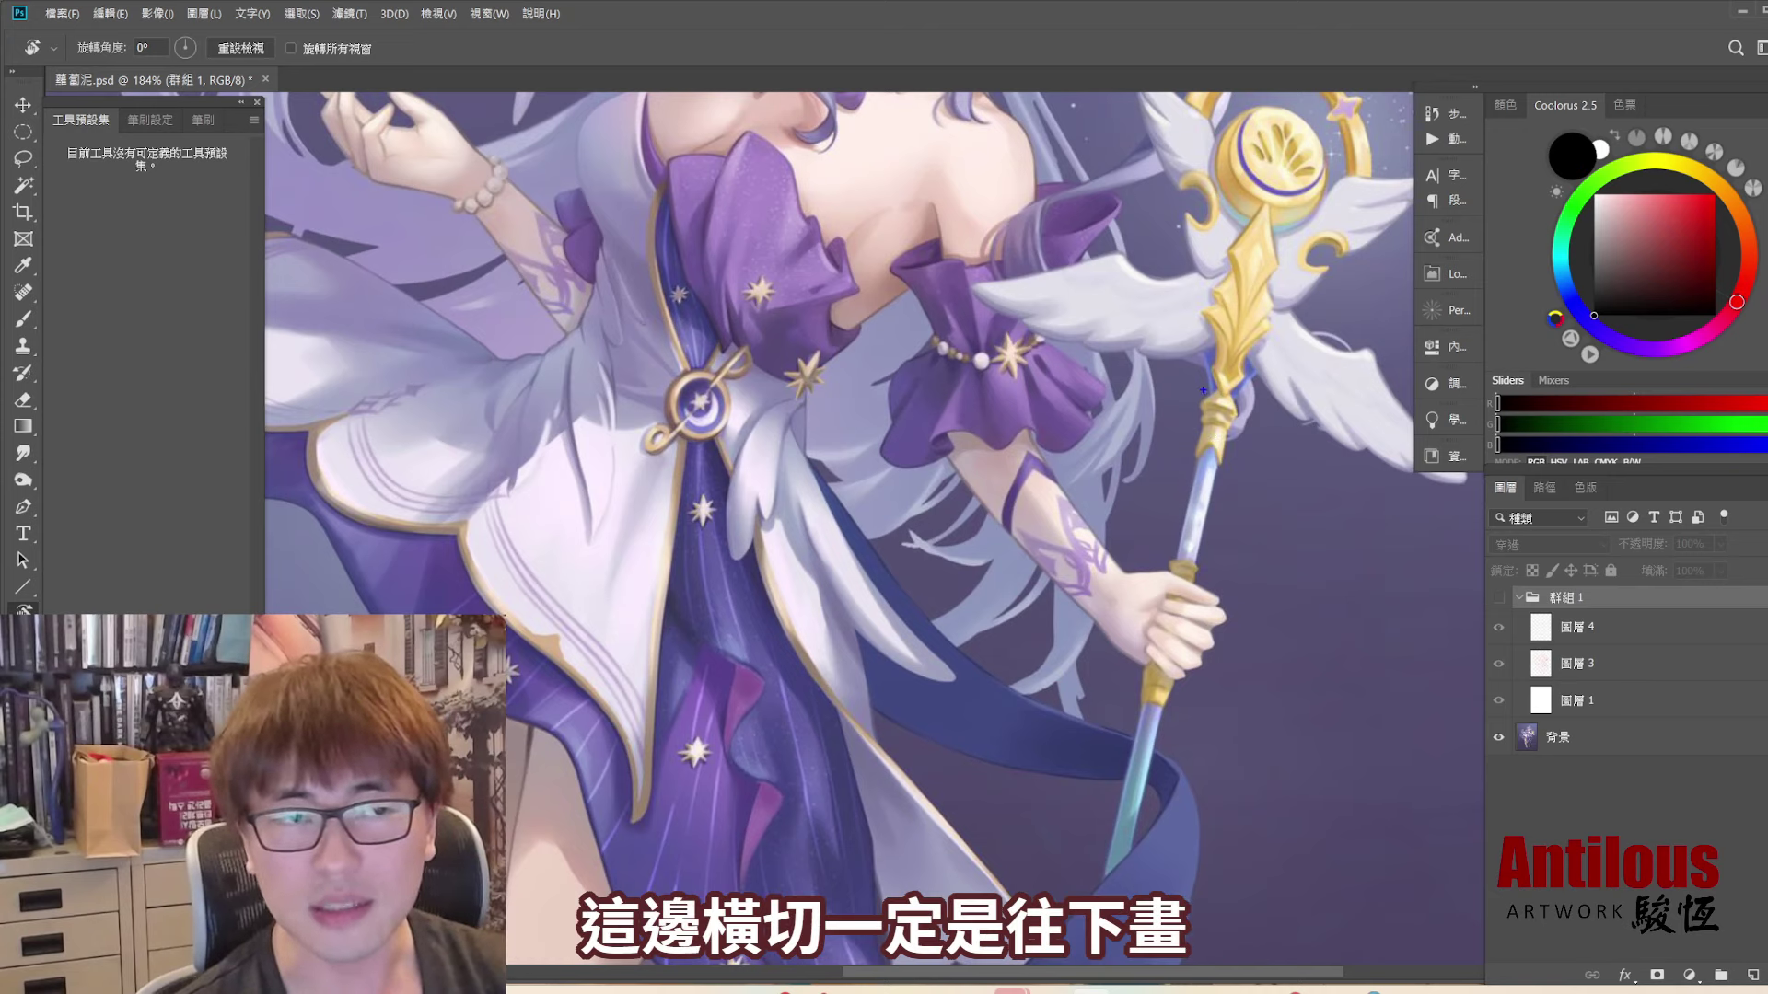
drag(1194, 478, 1206, 508)
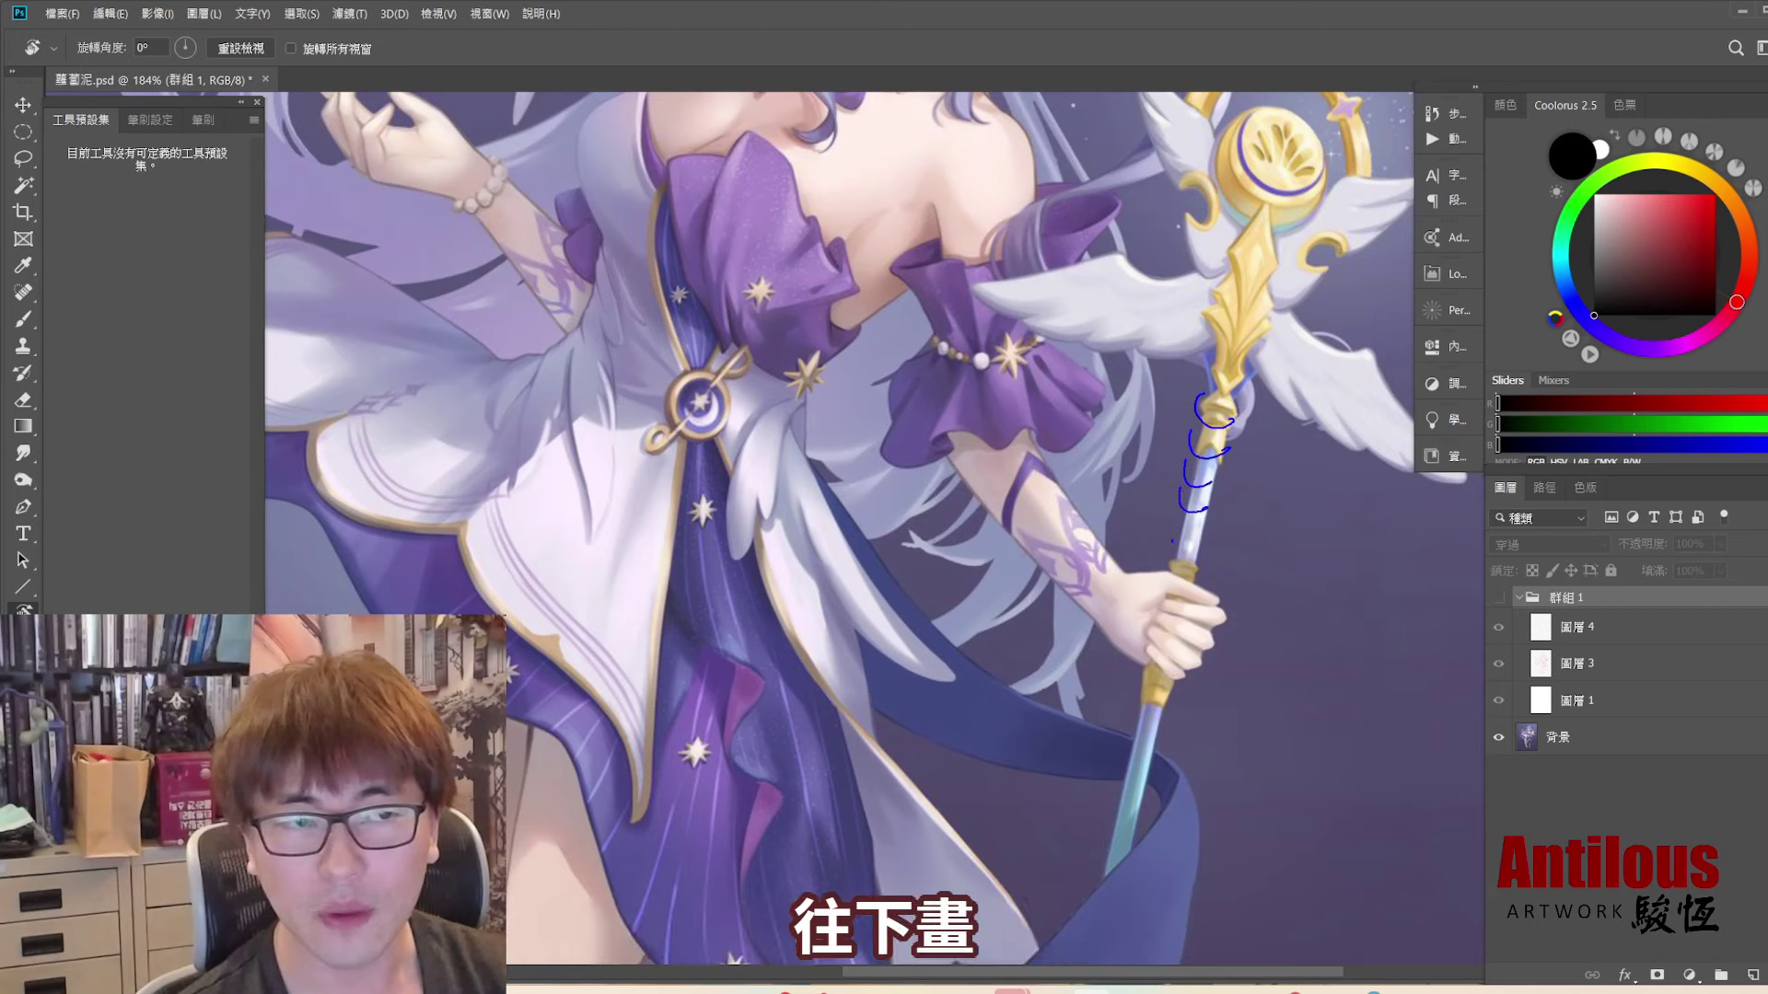
mouse_move(1187, 578)
mouse_down()
mouse_move(1149, 652)
mouse_move(1224, 577)
mouse_move(1153, 646)
mouse_up()
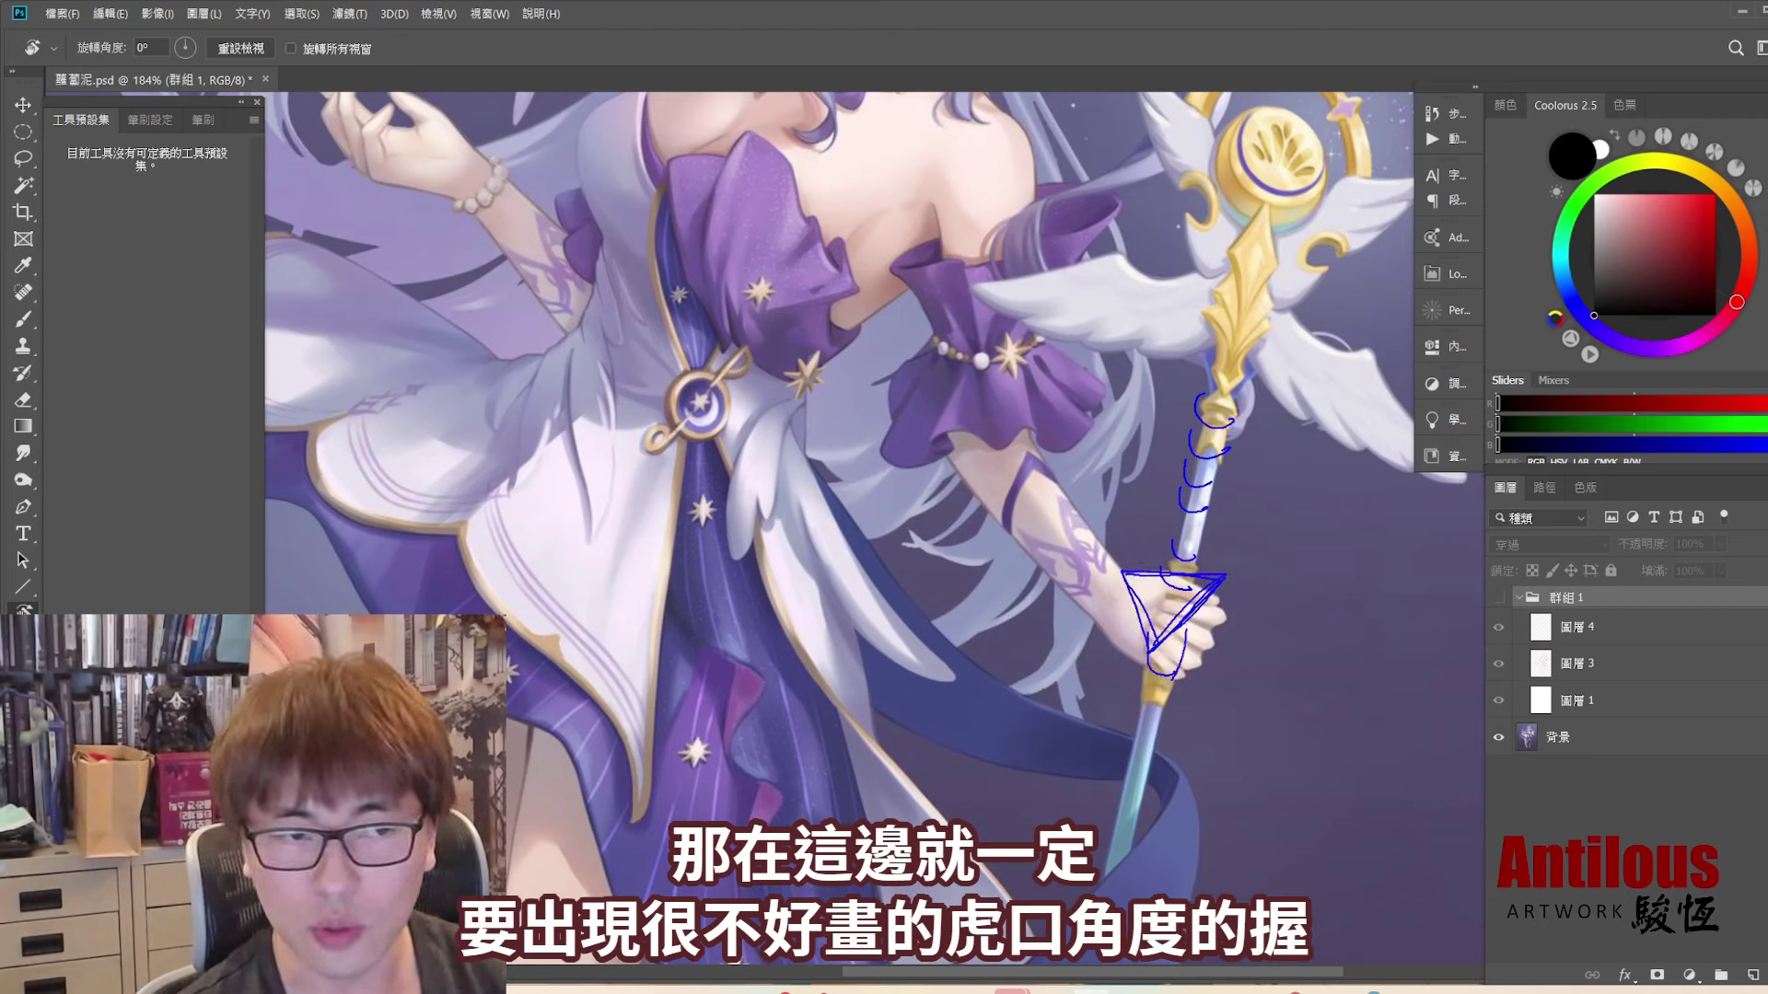
key(ctrl+z)
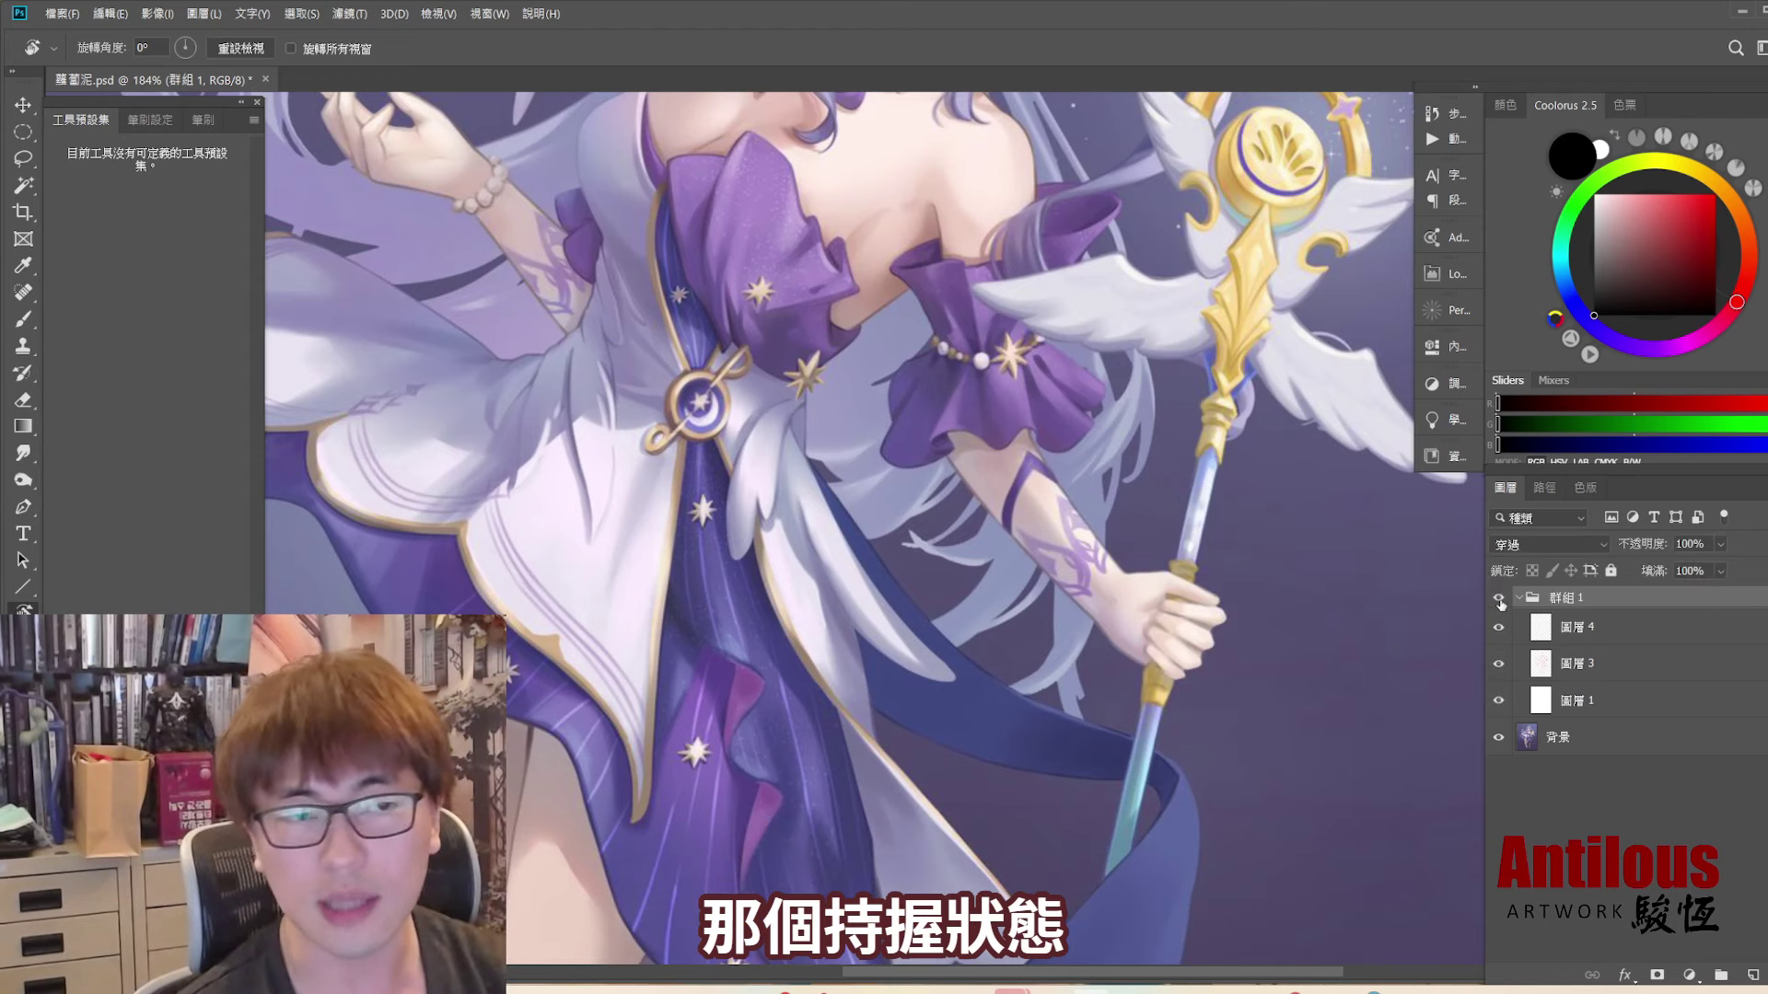
- Toggle the red sketch to compare the hand grip, leaving it showing
click(1497, 598)
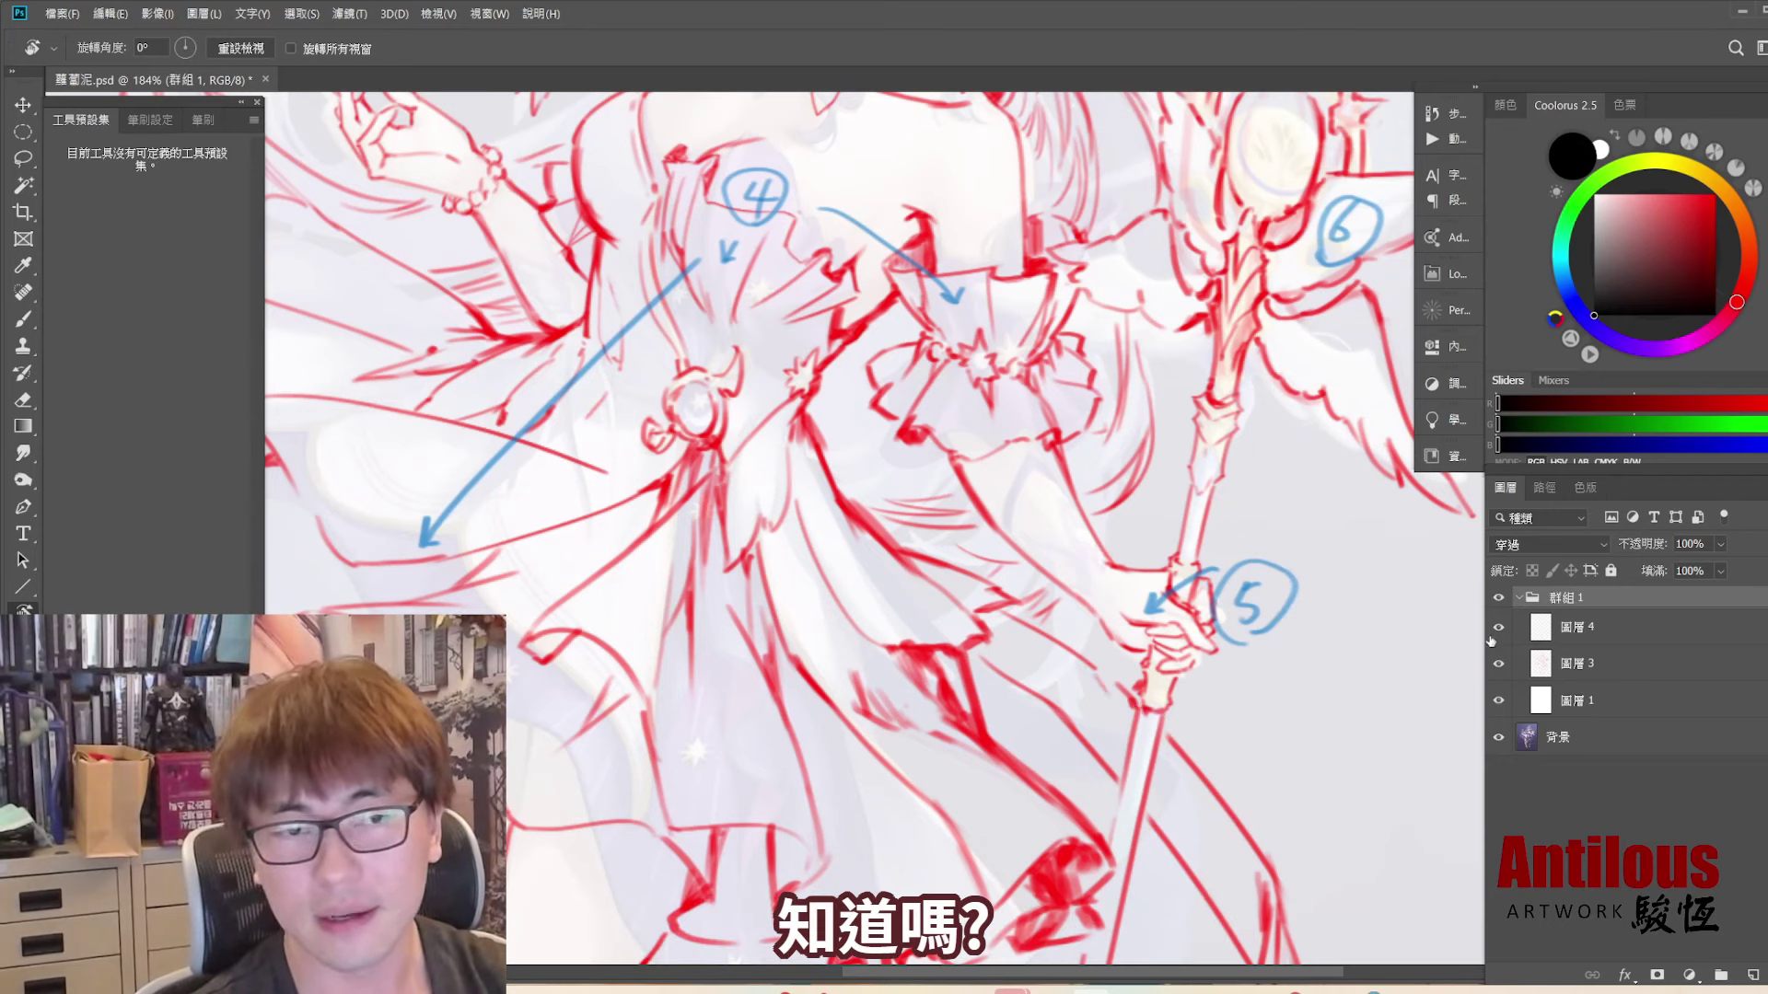
click(1498, 598)
click(1498, 598)
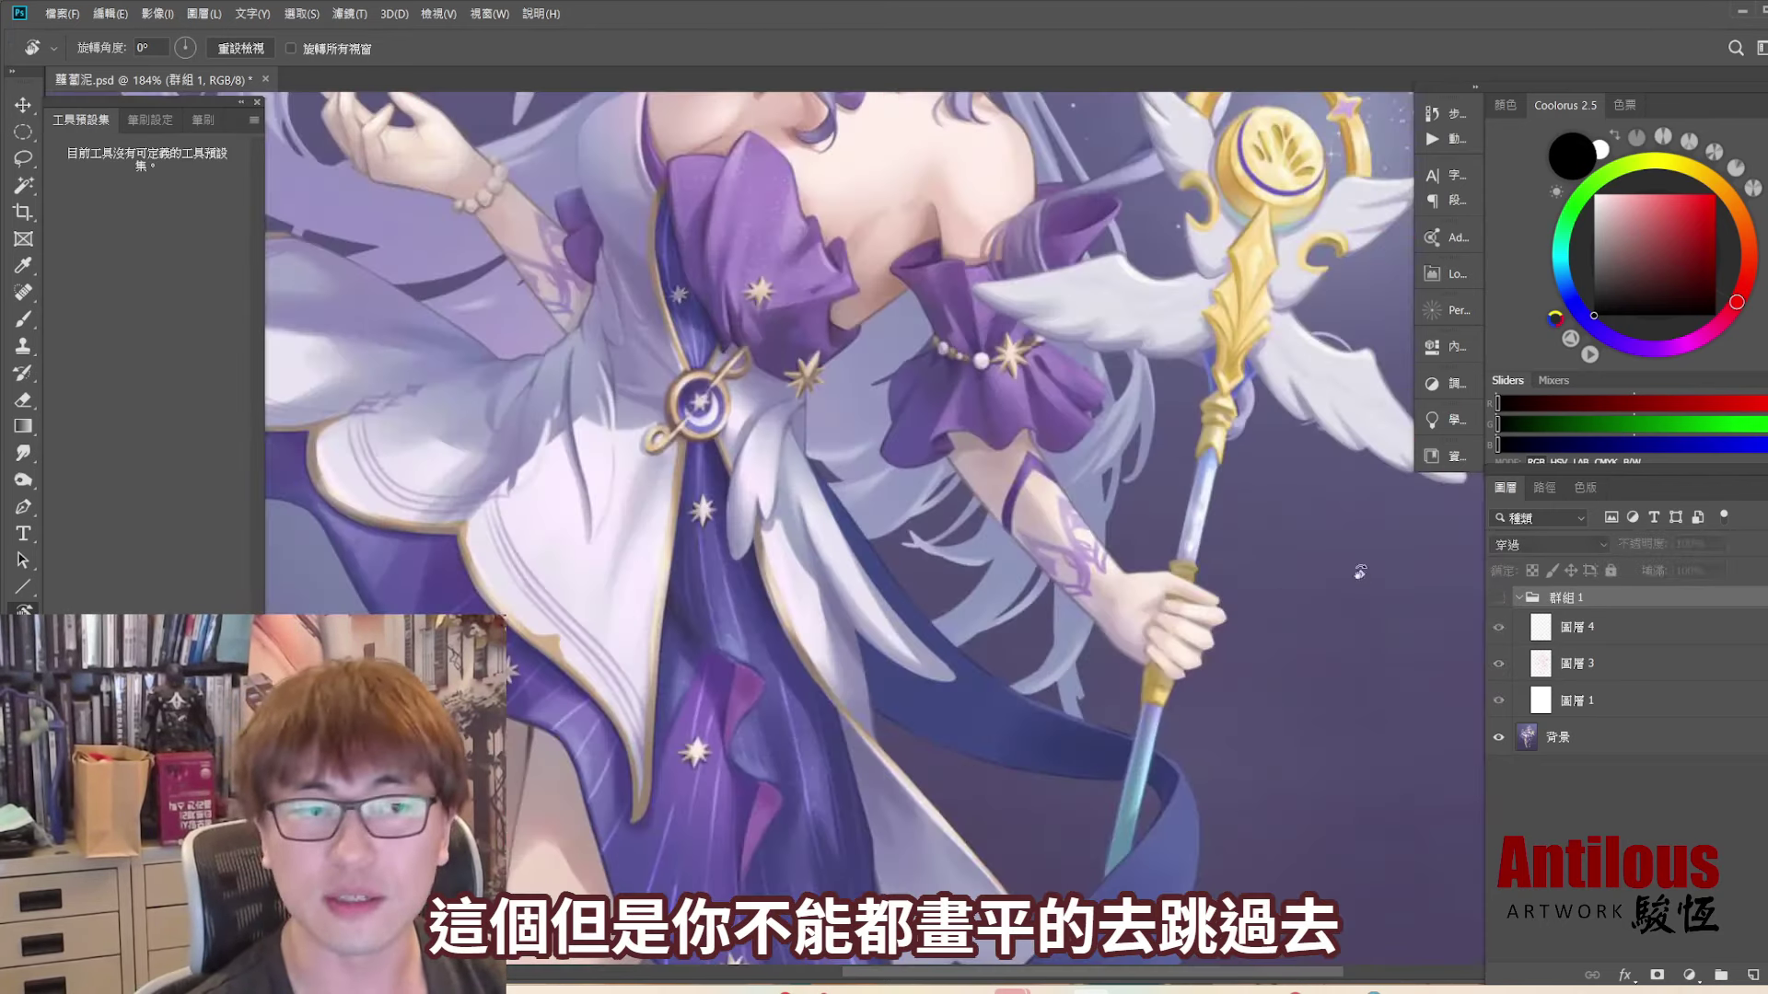
click(1499, 598)
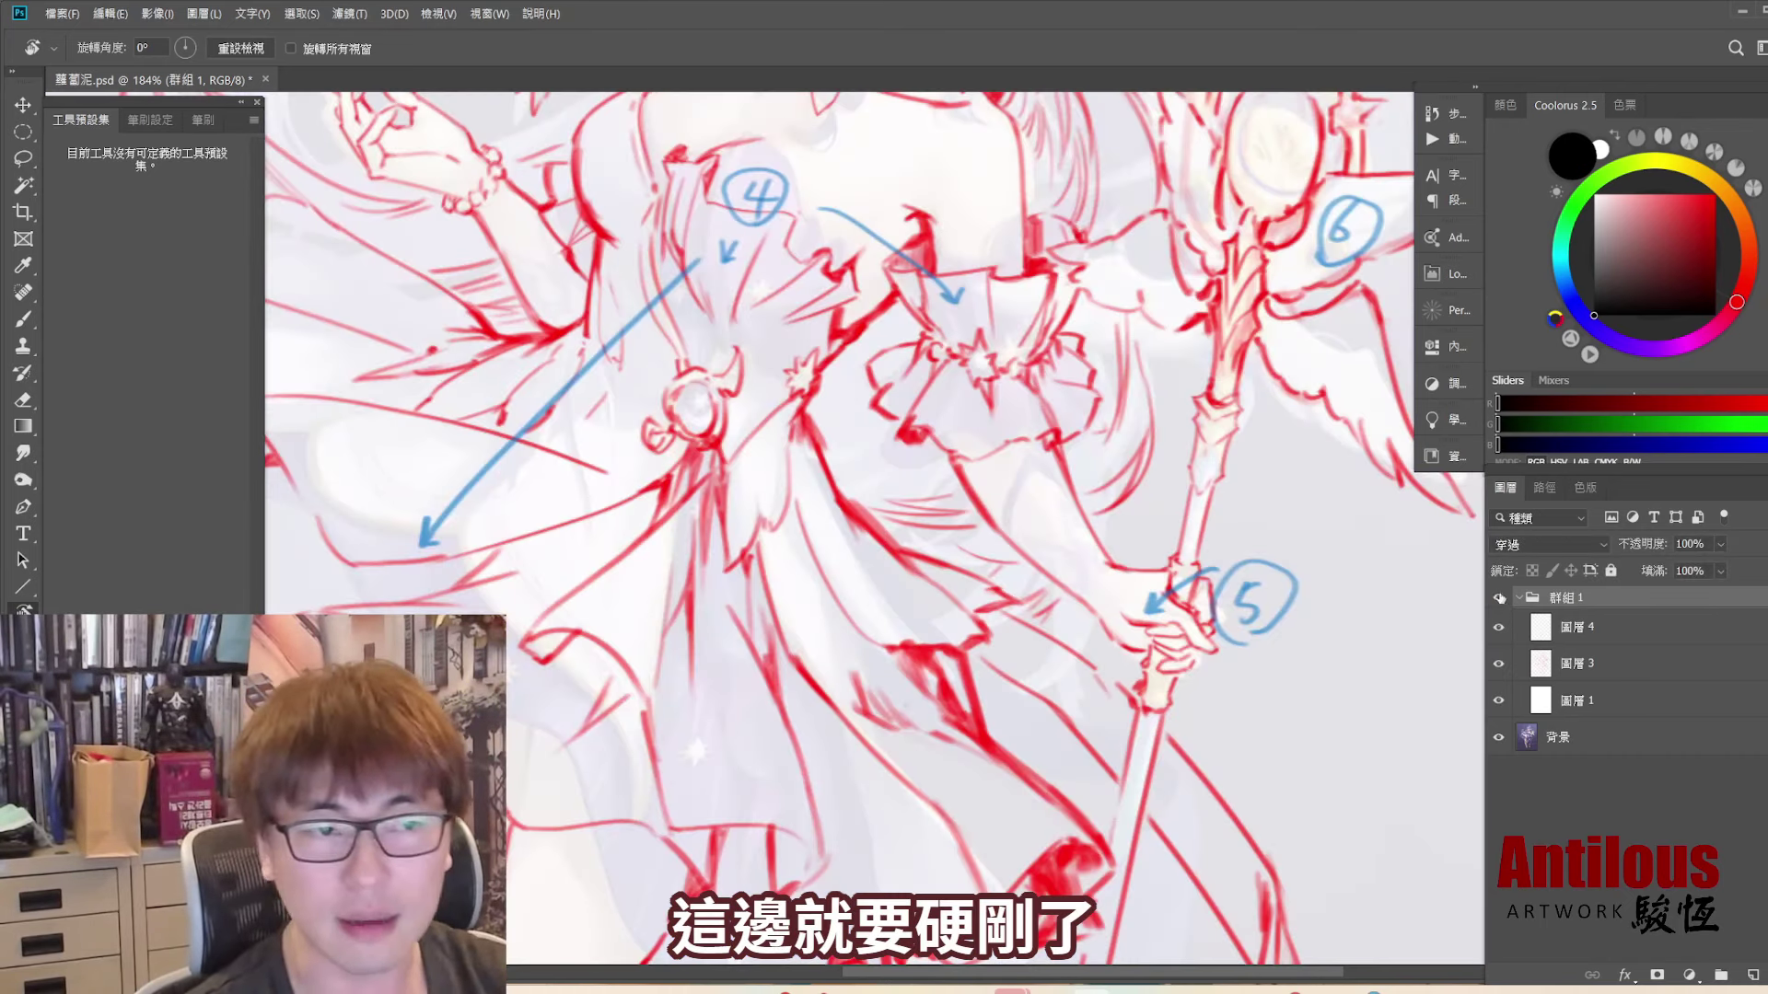
click(1499, 599)
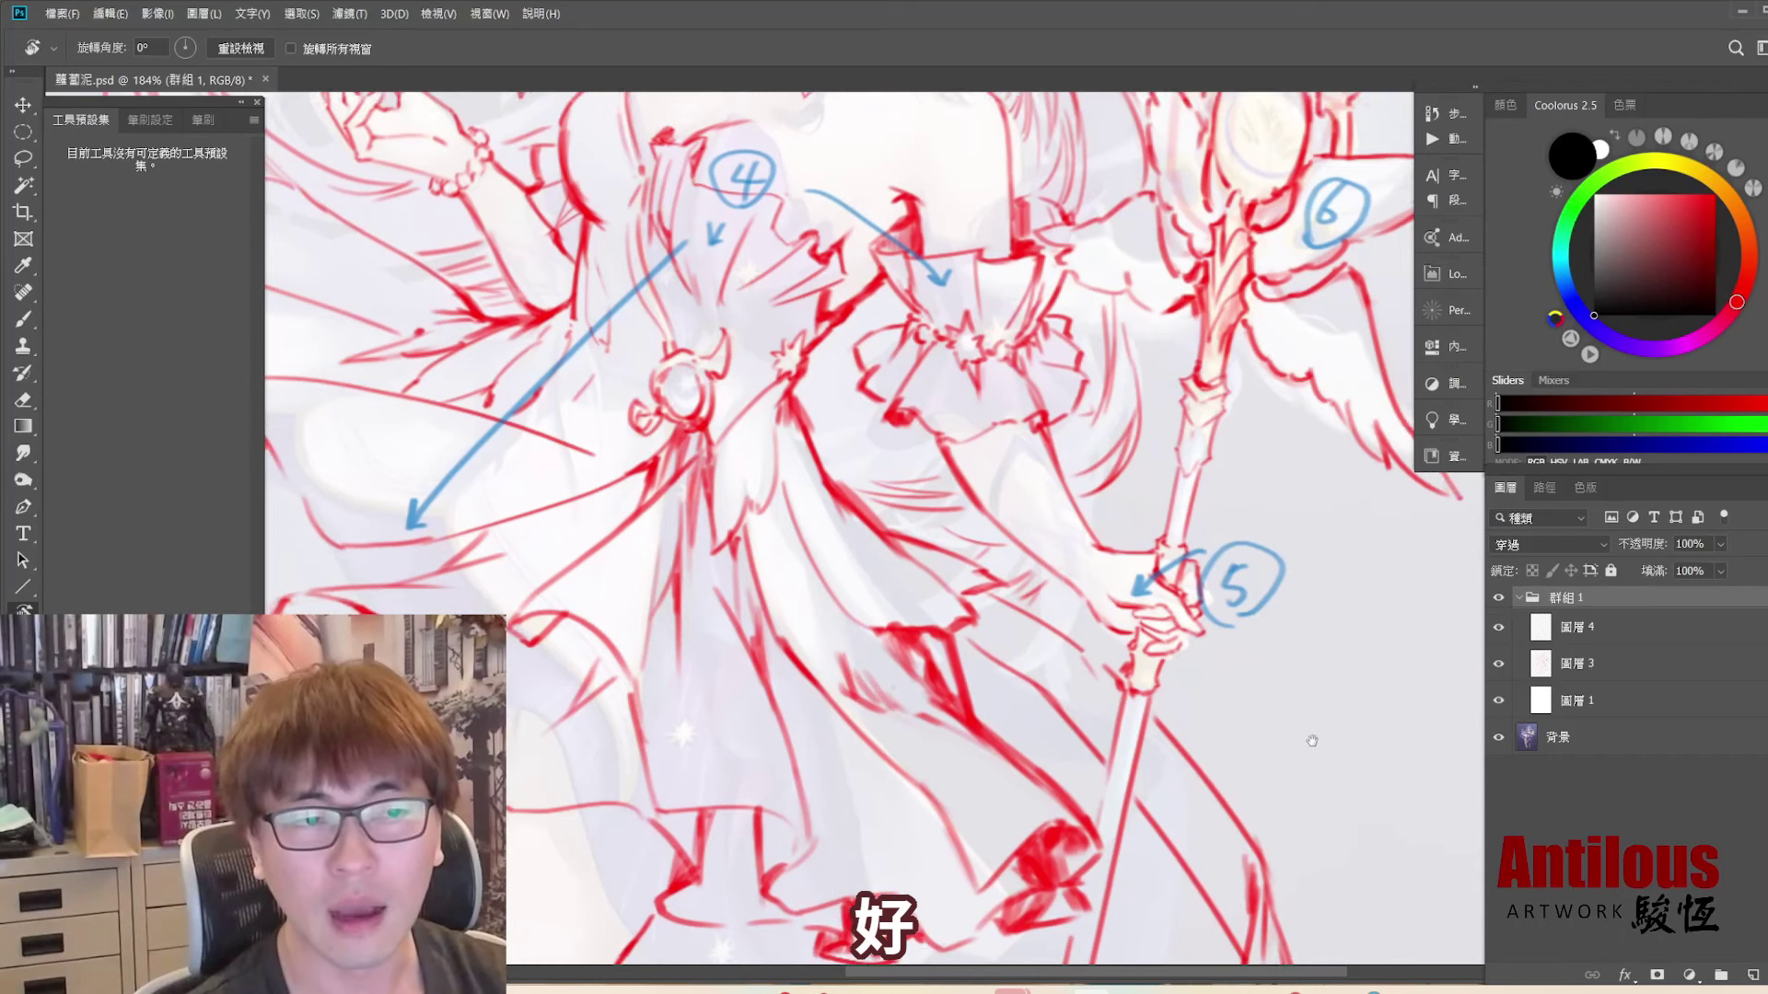
- Hide the sketch and outline the staff wings' perspective in blue, then clear it
click(1498, 599)
scroll(1169, 563, up, 5)
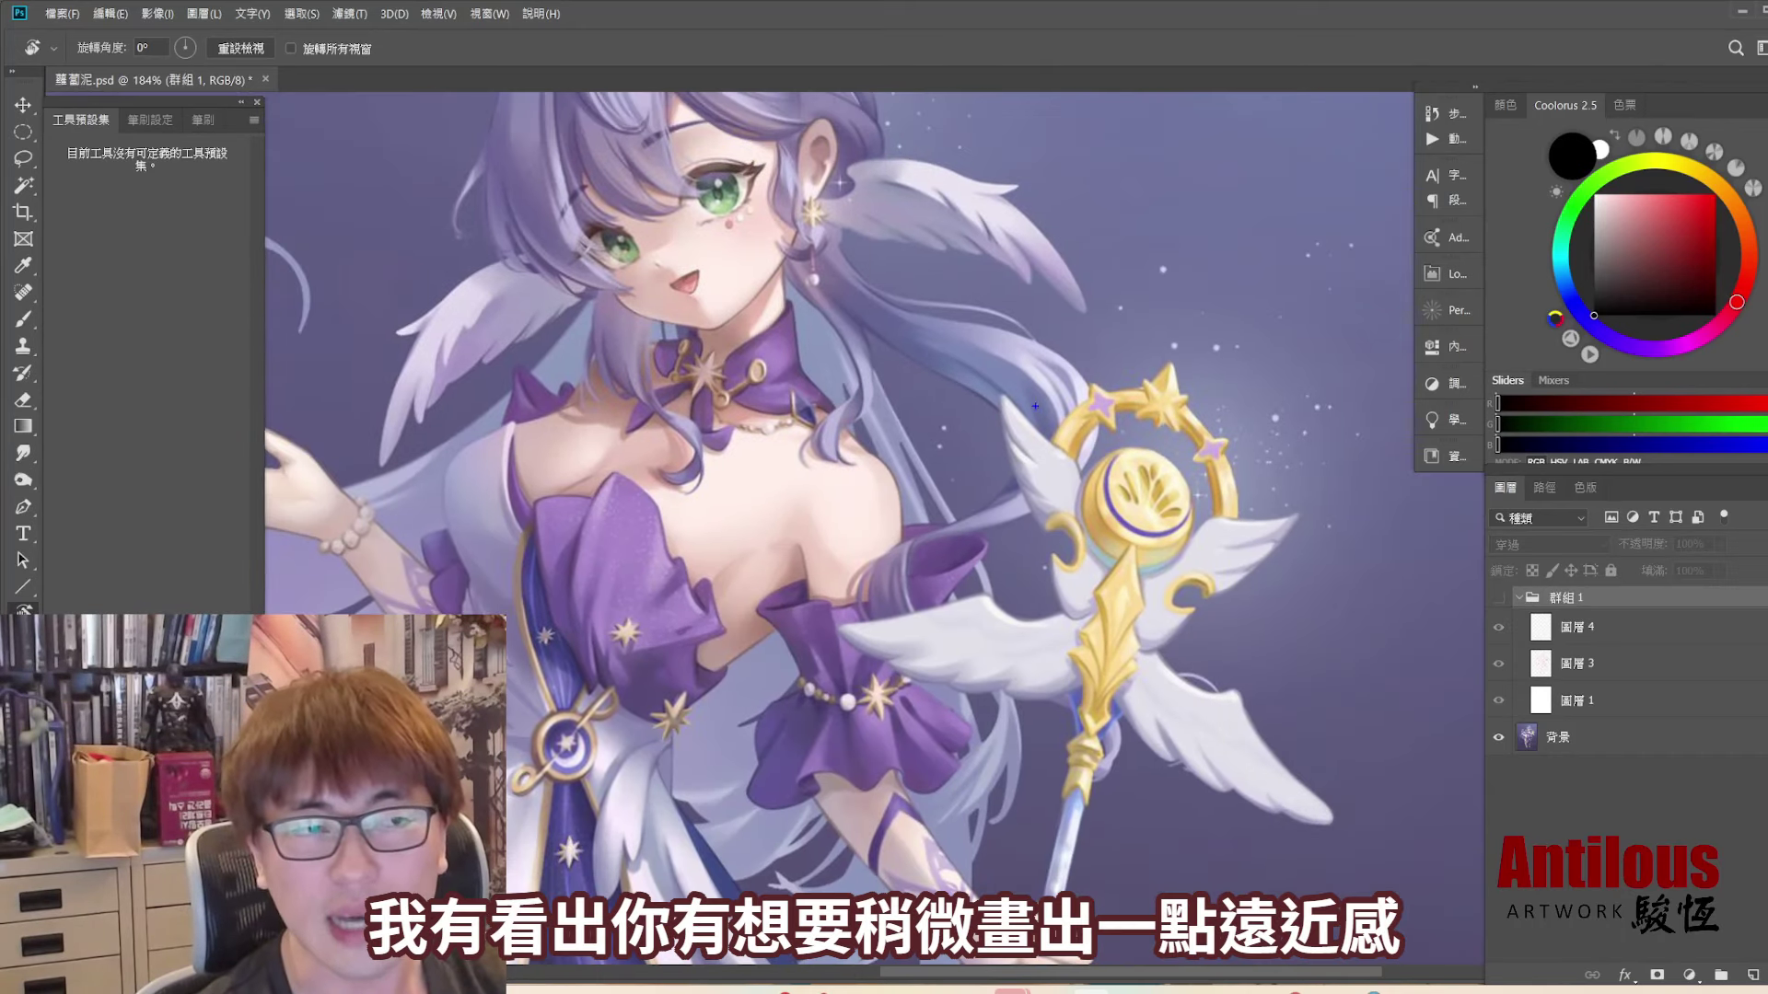
drag(1019, 389, 1251, 631)
mouse_move(1022, 396)
mouse_down()
mouse_move(875, 714)
mouse_move(1233, 762)
mouse_up()
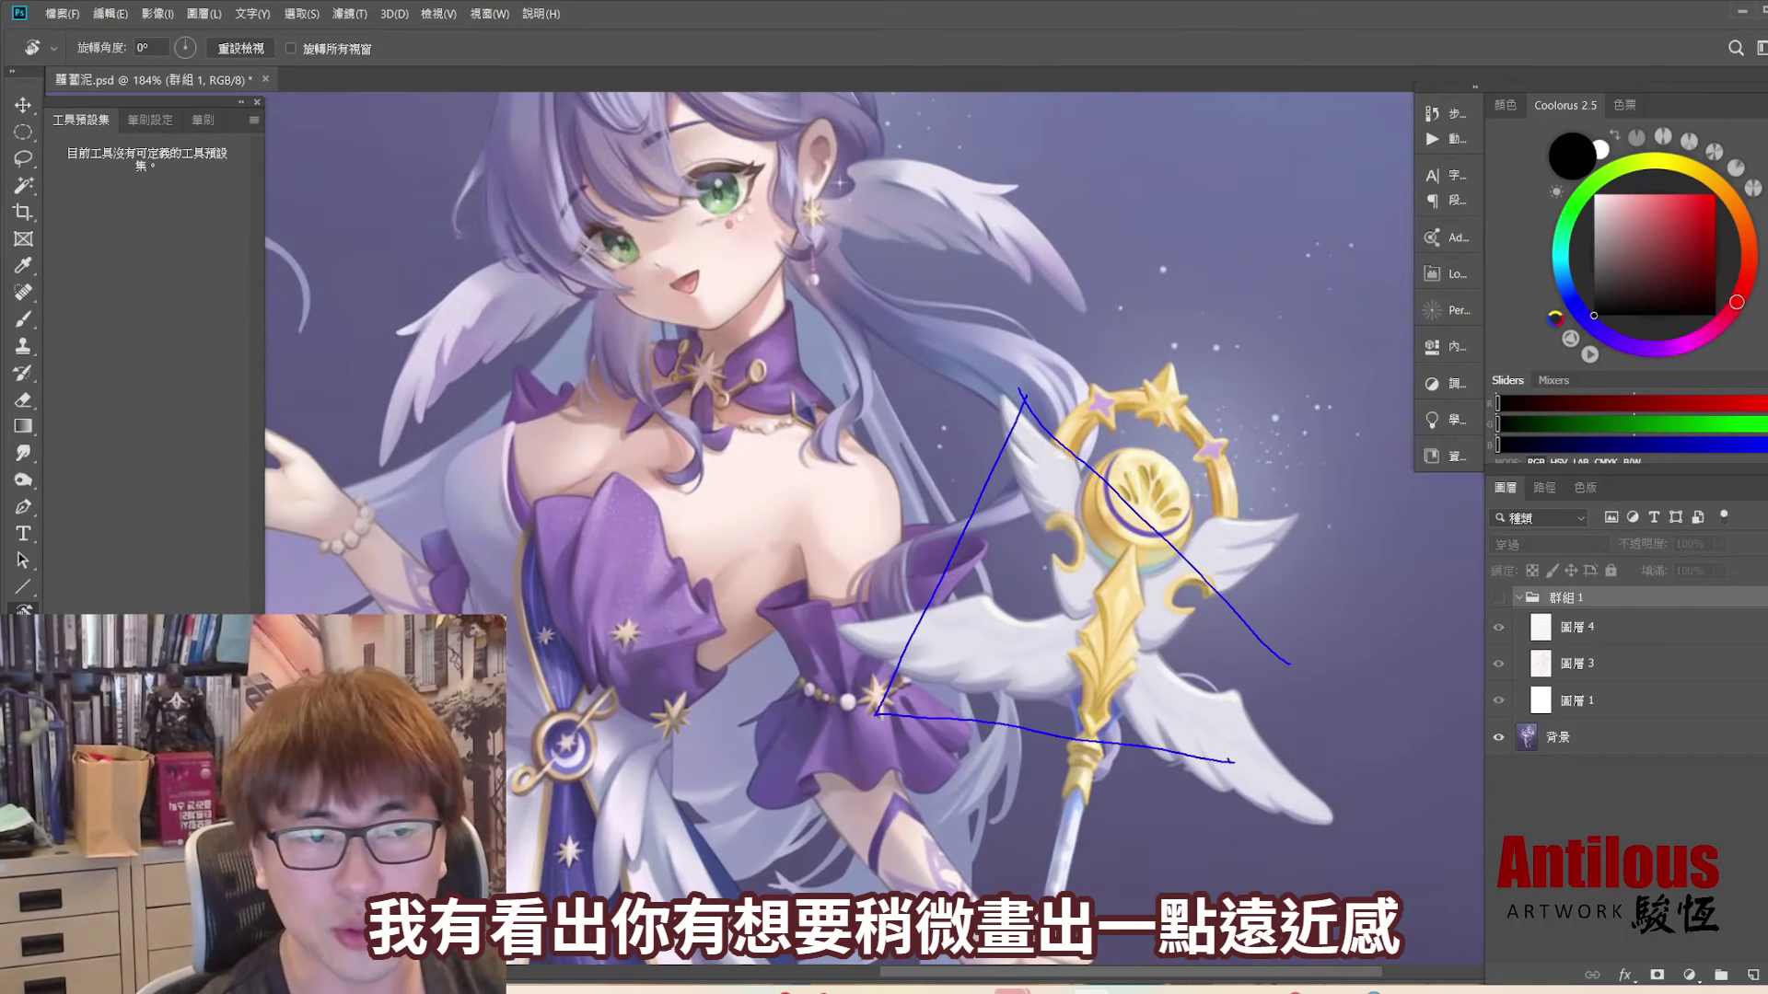
drag(1281, 647, 1243, 769)
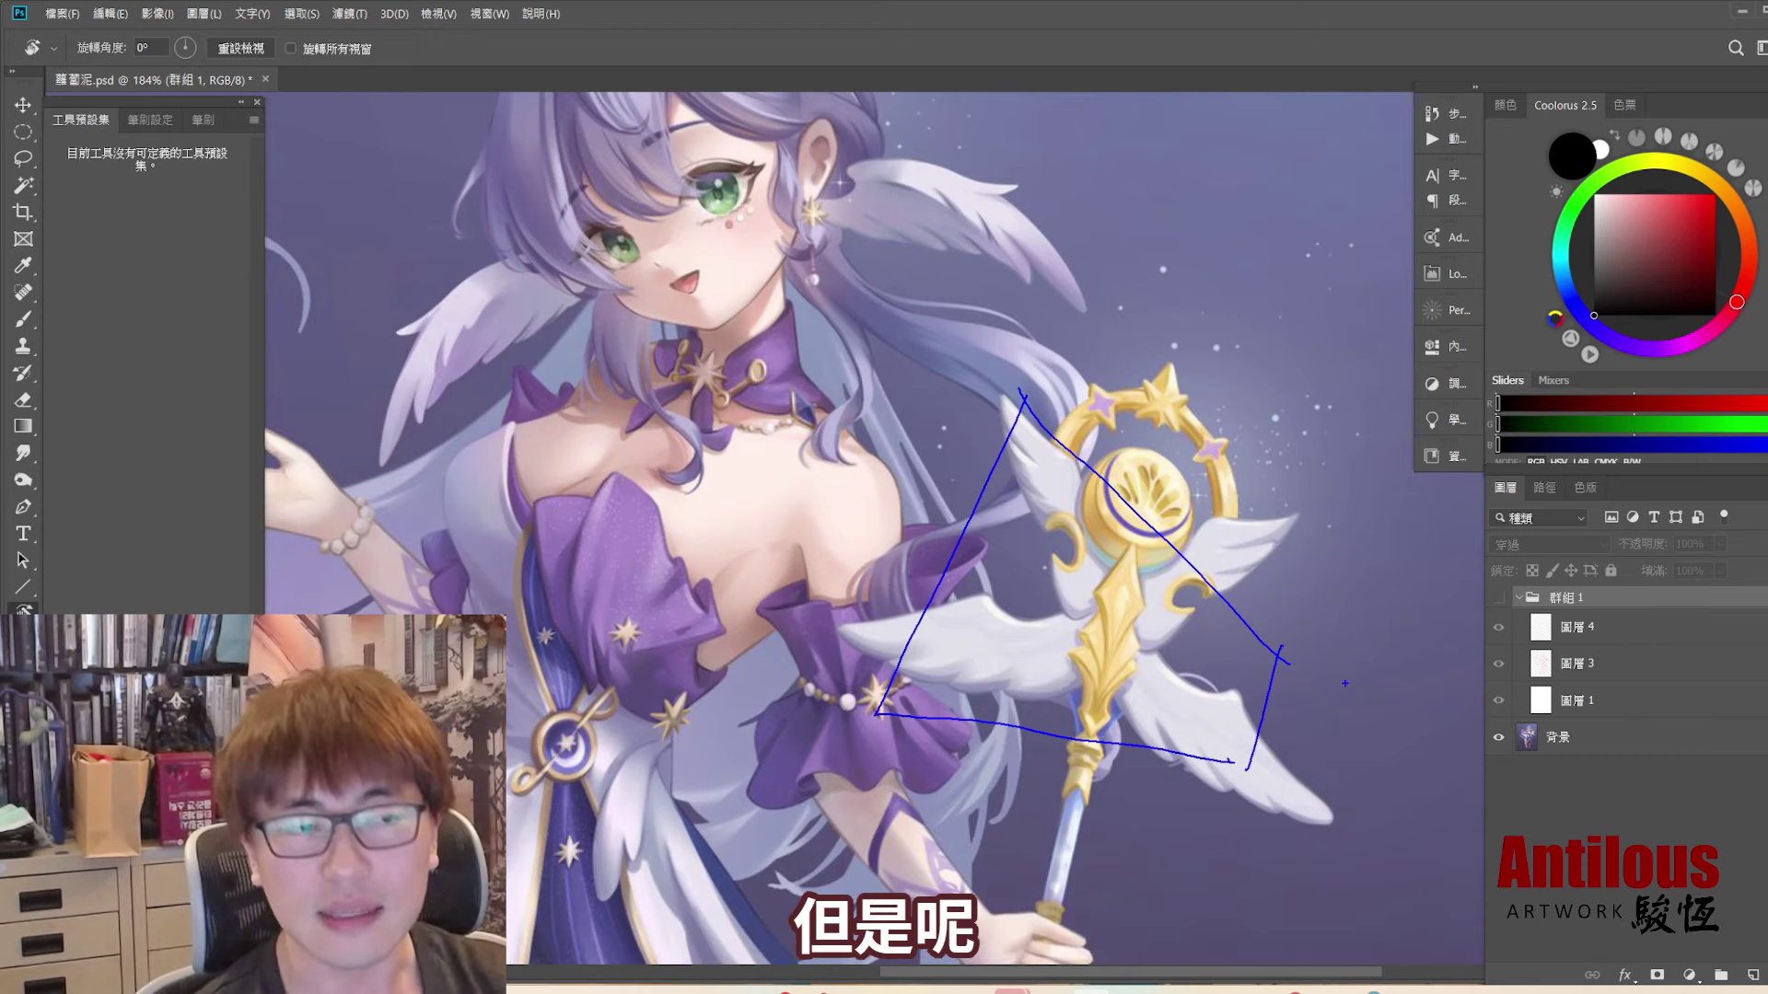
key(Escape)
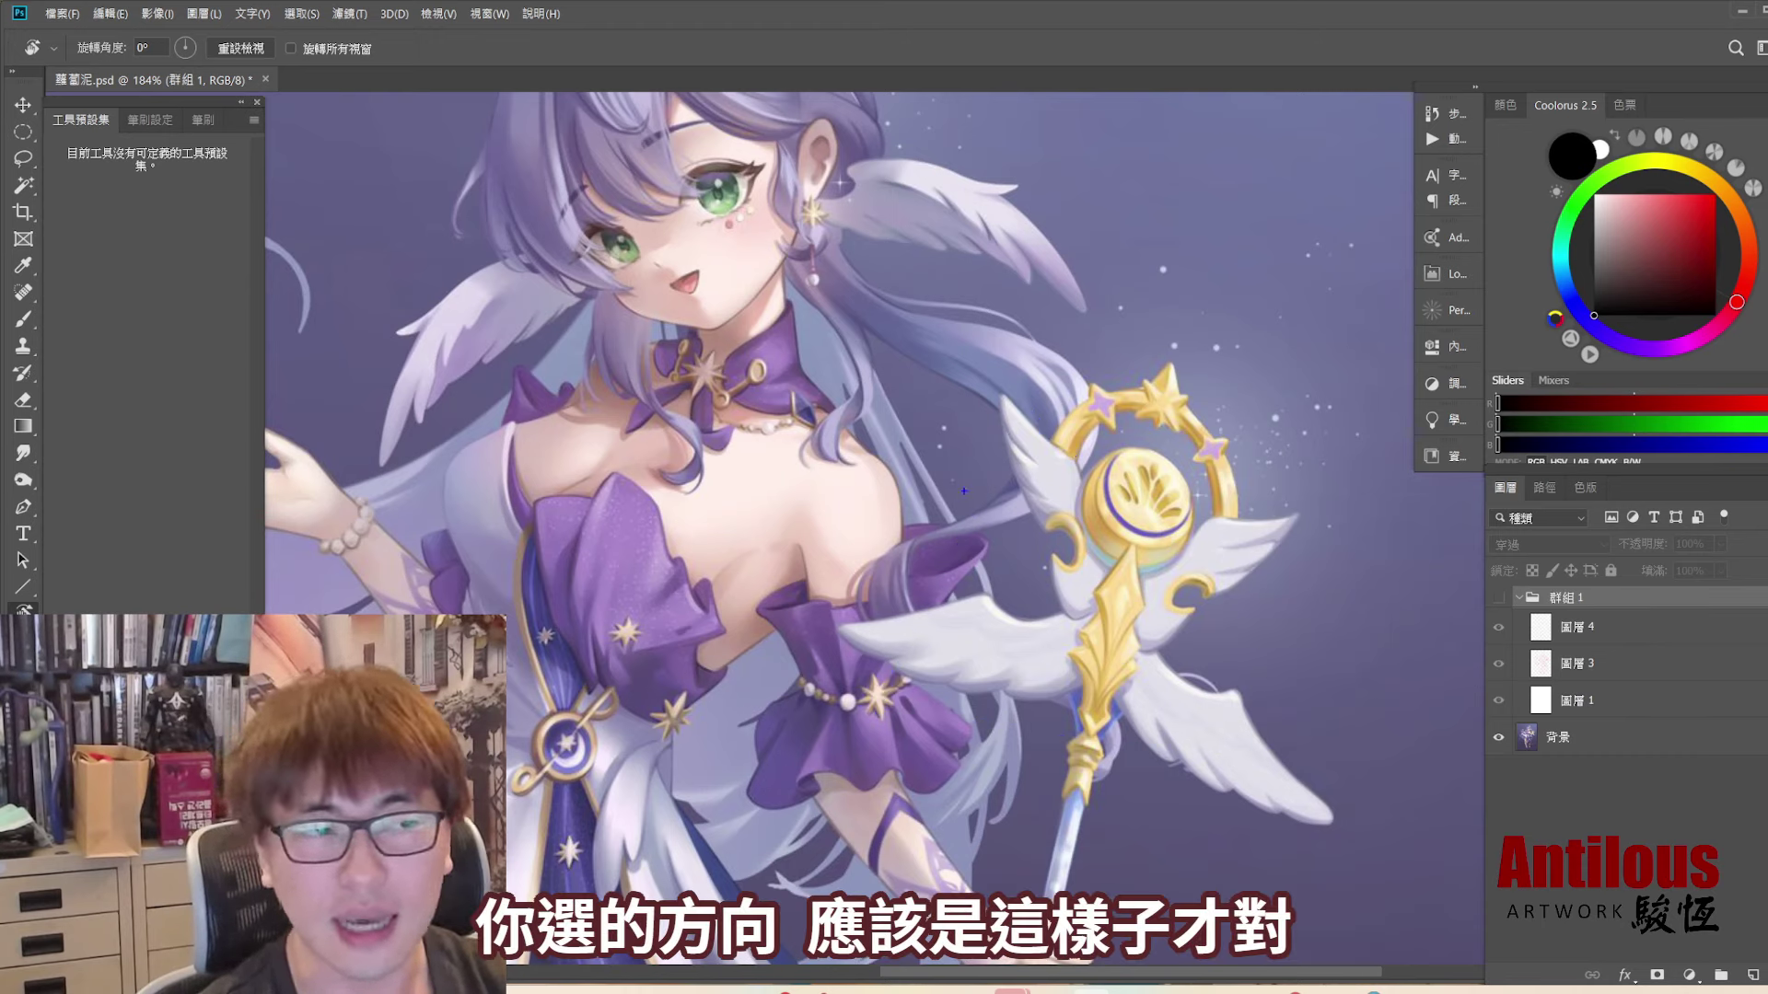
- Sketch corrected perspective guide lines and a direction arrow for the wings, comparing with the sketch
mouse_move(972, 486)
mouse_down()
mouse_move(918, 658)
mouse_move(1428, 359)
mouse_move(1261, 891)
mouse_up()
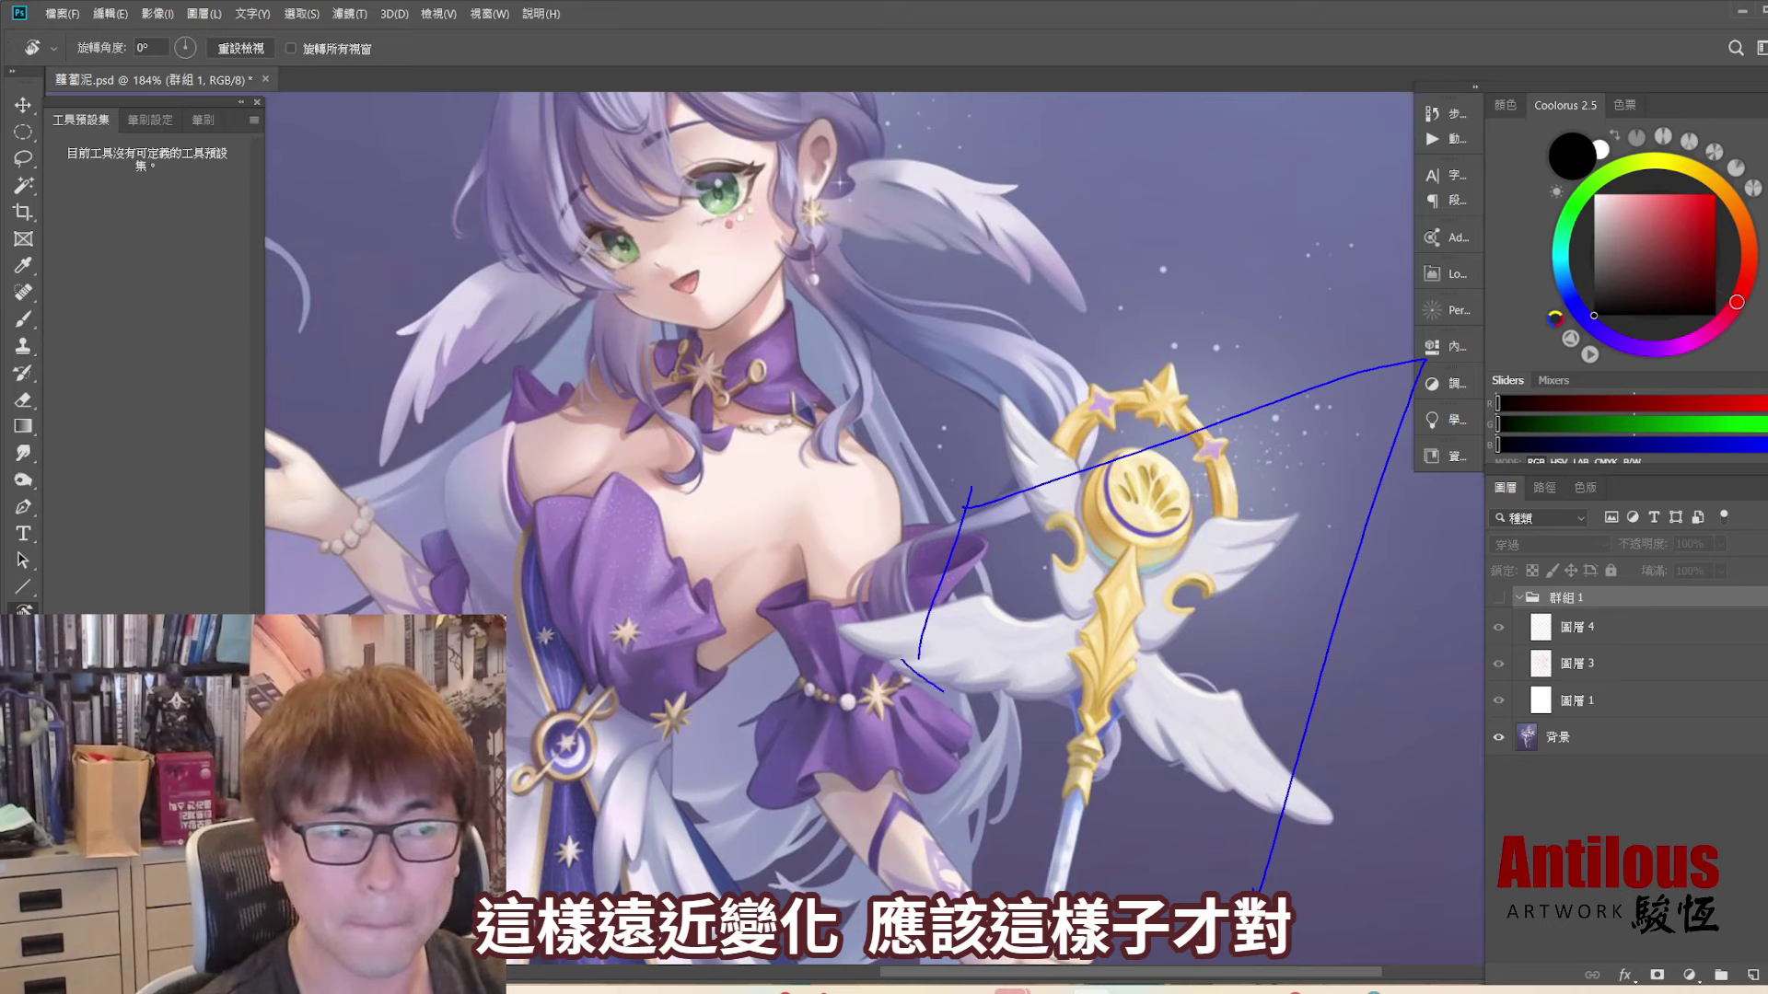
drag(941, 691, 1298, 879)
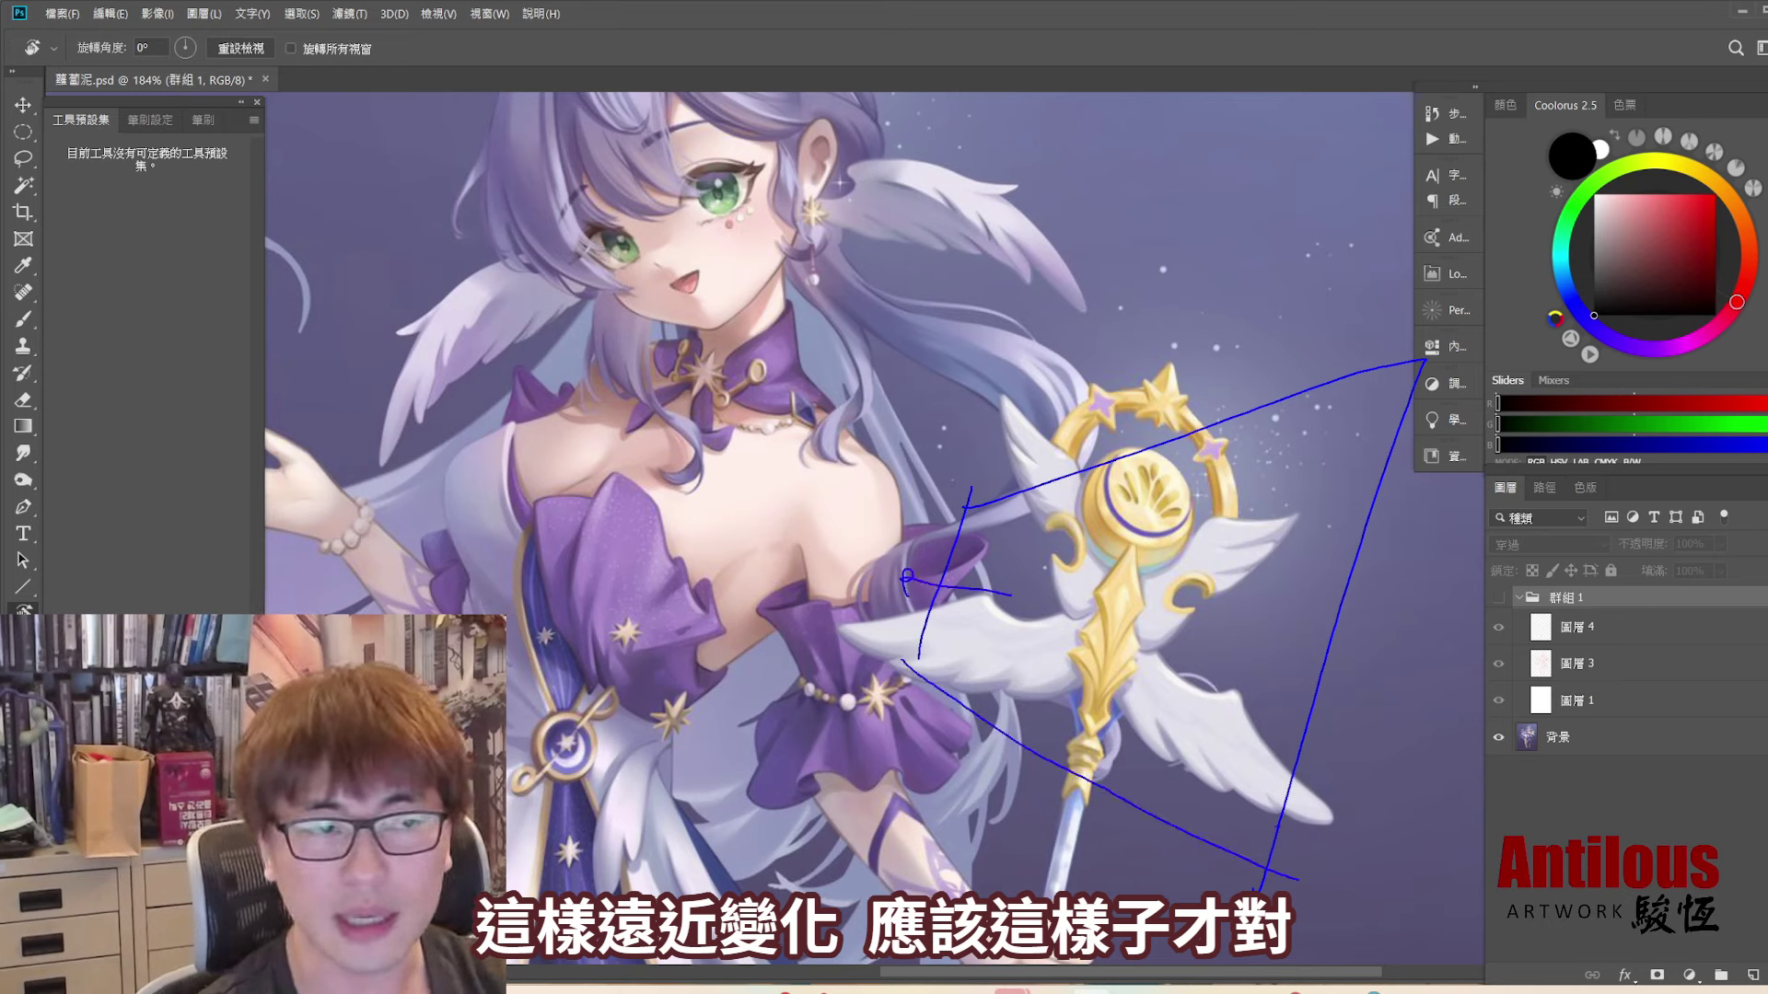
mouse_move(1011, 594)
mouse_down()
mouse_move(1202, 619)
mouse_move(1146, 652)
mouse_up()
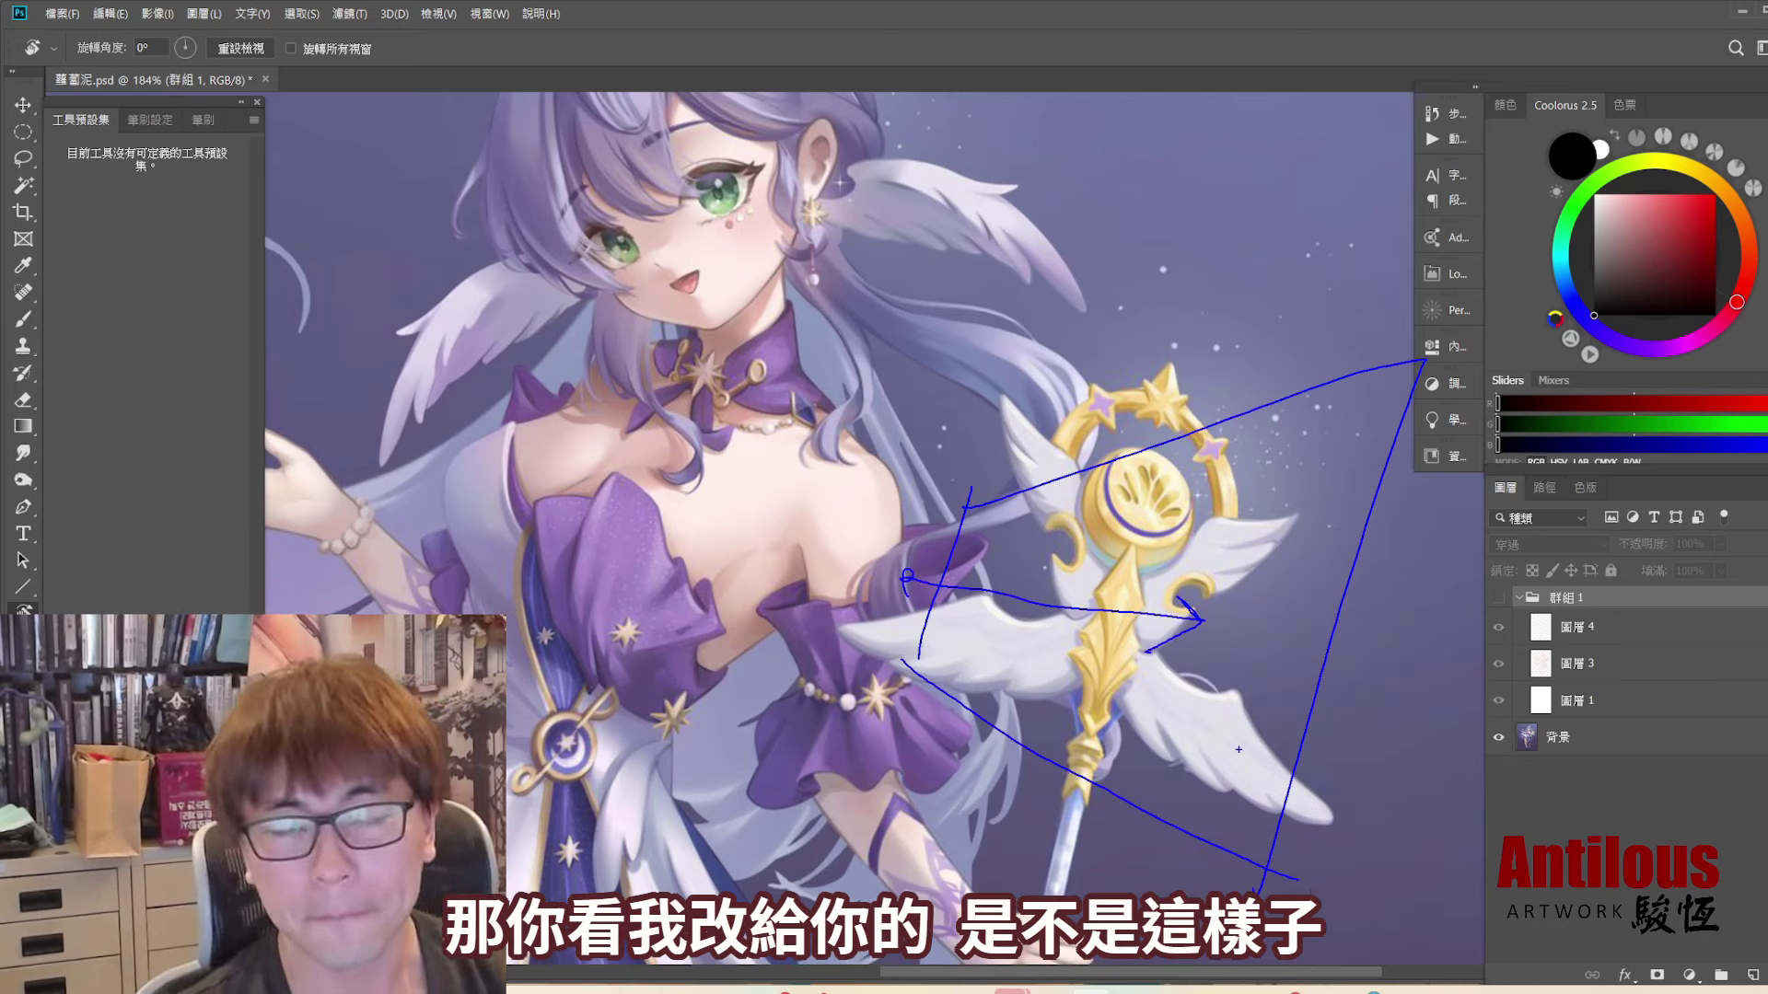
click(1498, 599)
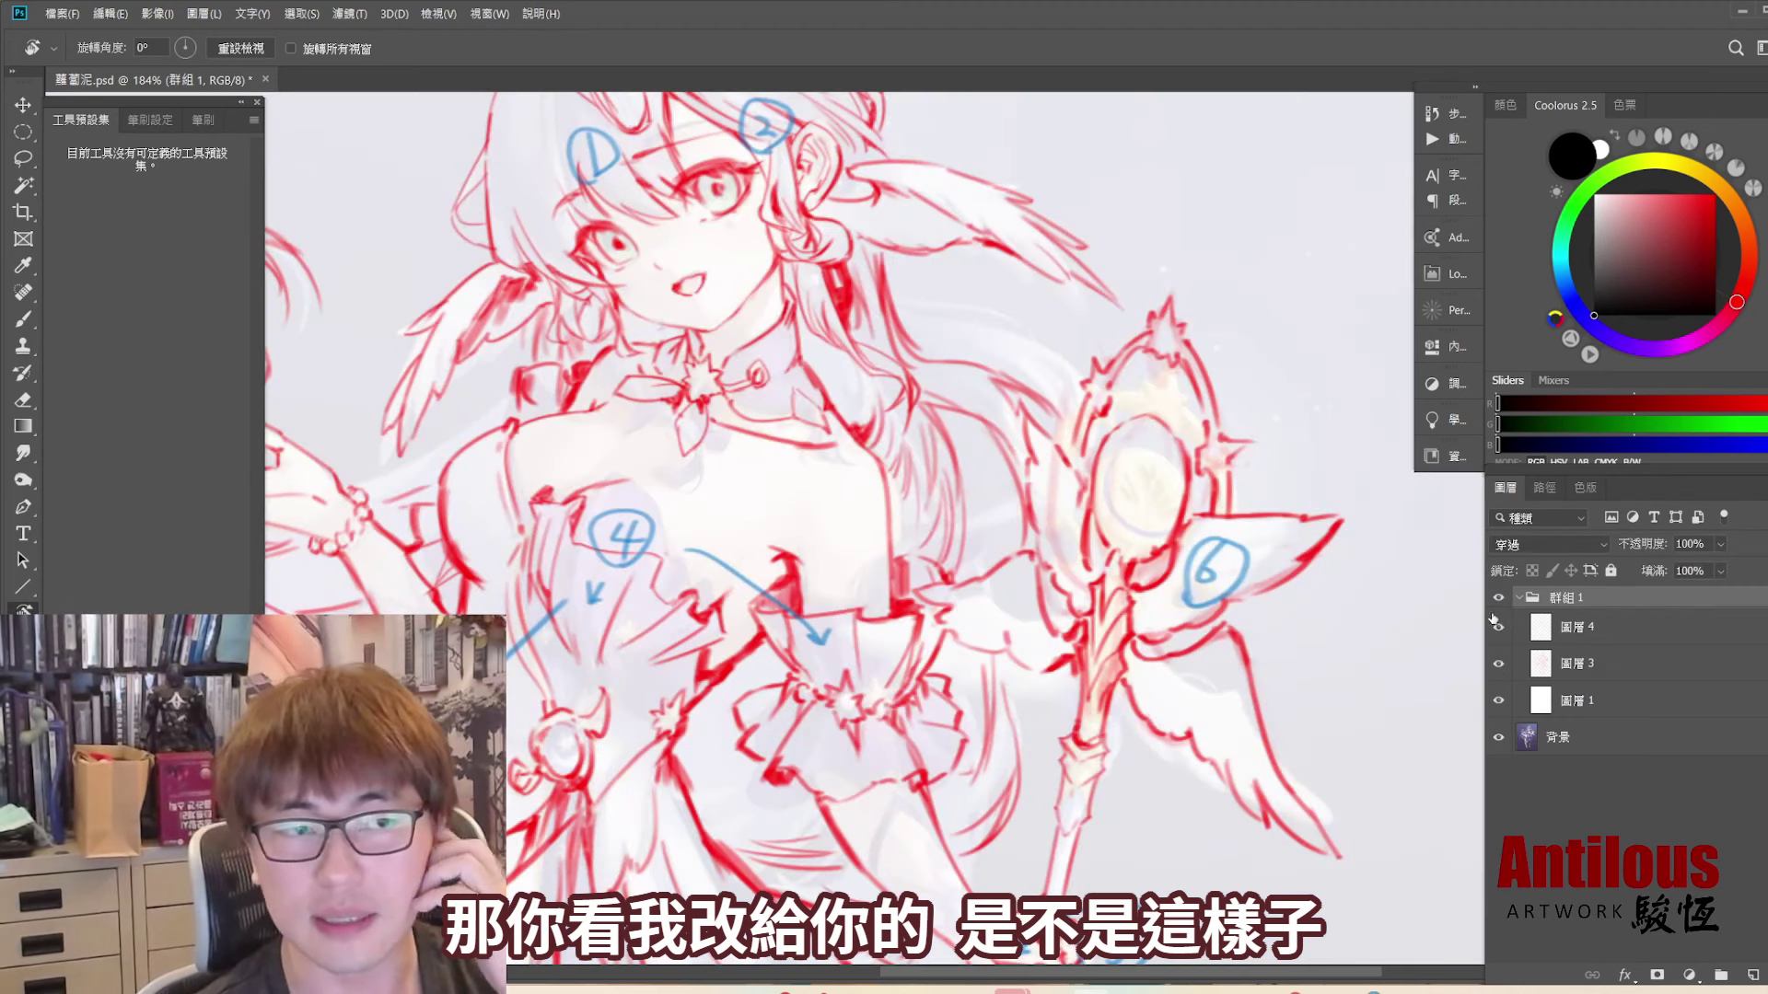
click(1499, 599)
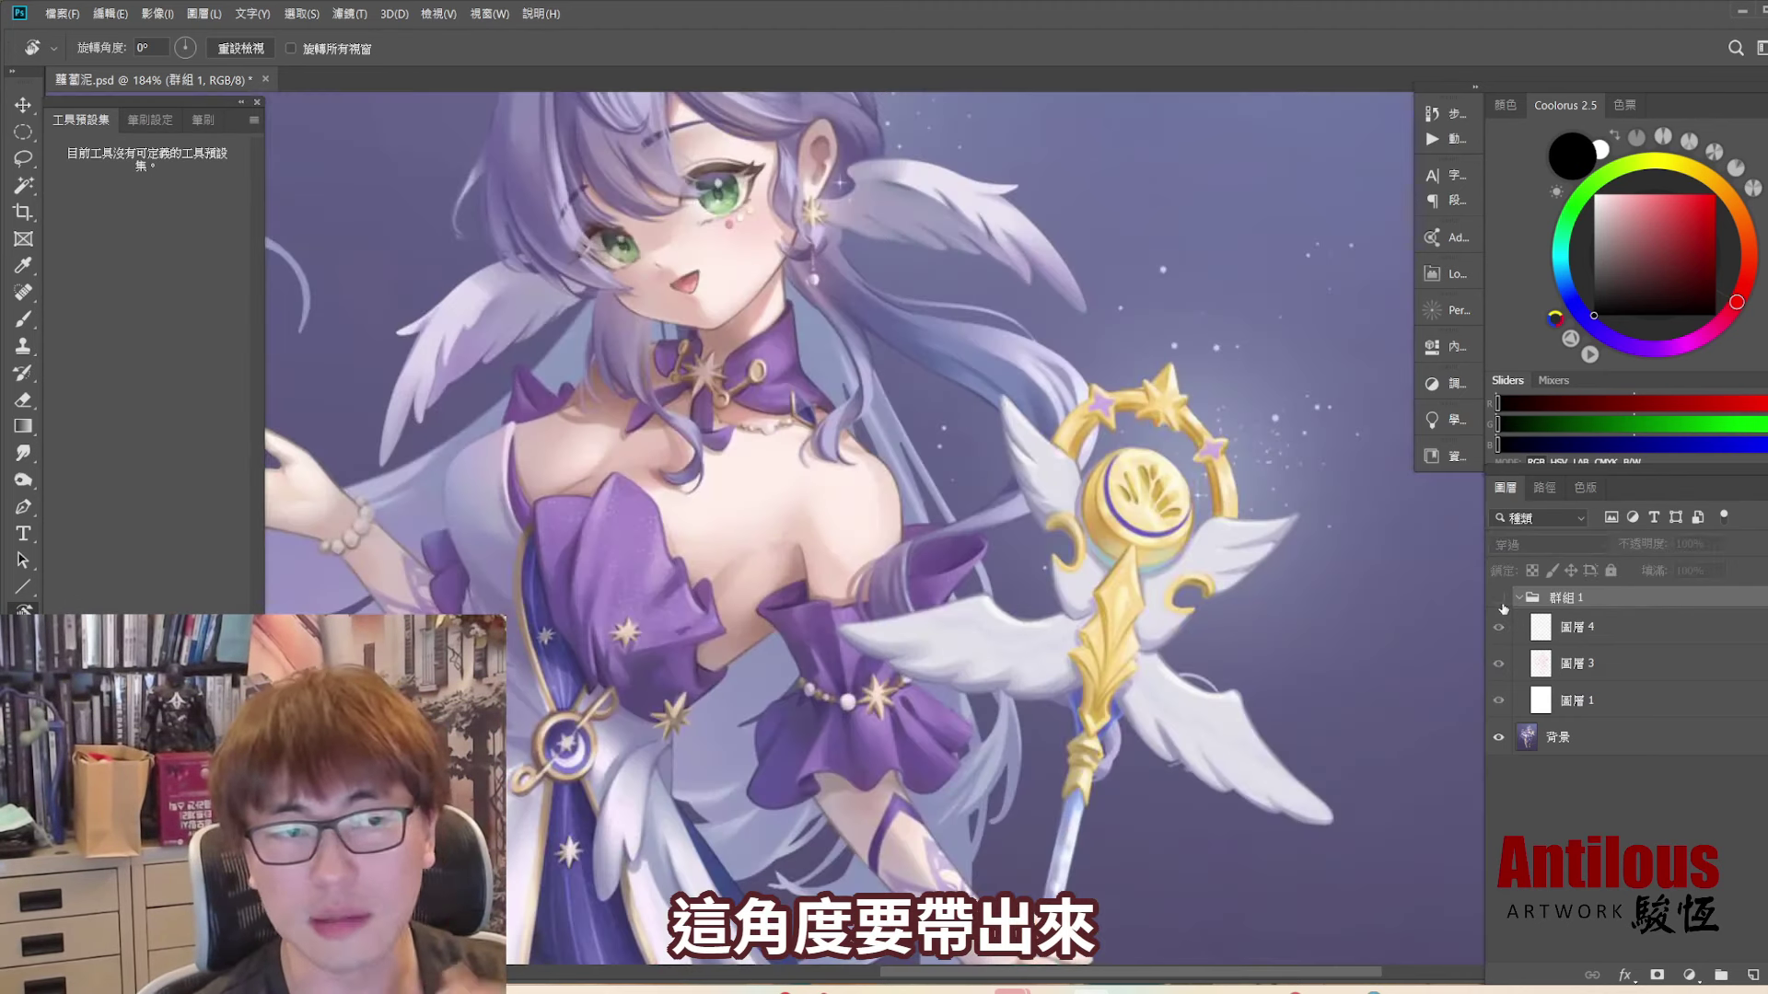
click(1498, 600)
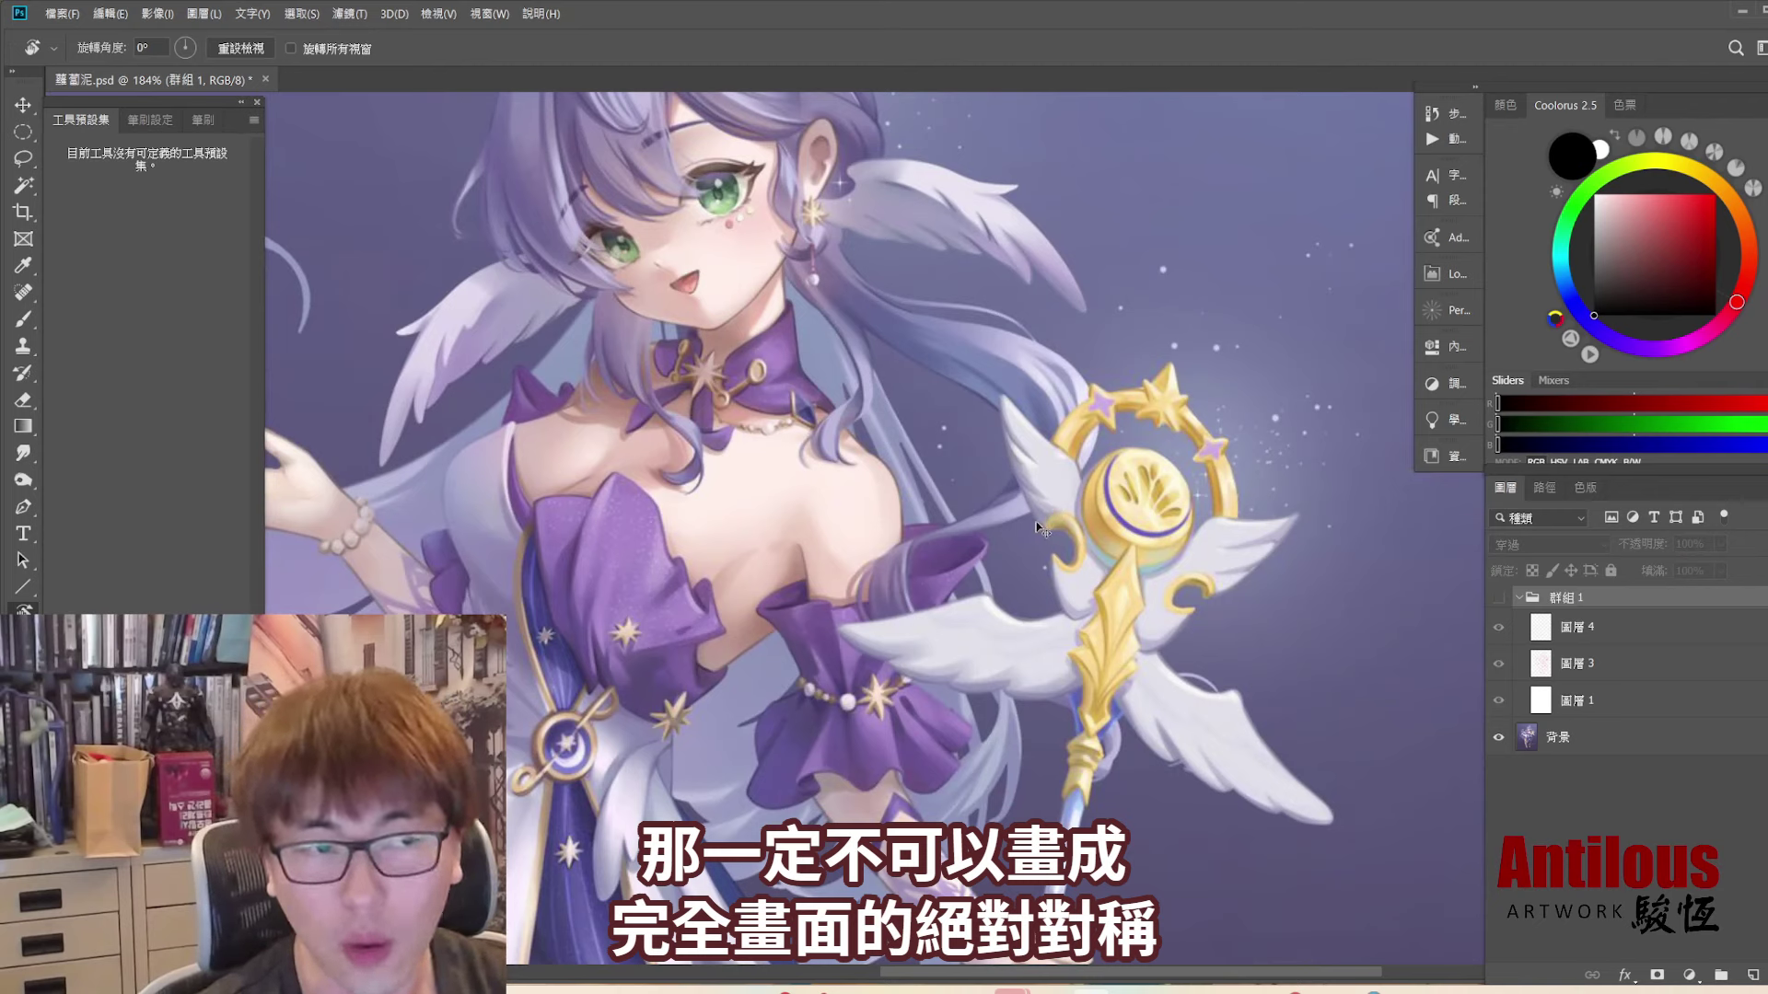
- Draw guide lines across the orb and along the staff shaft, undo them, and show the sketch
drag(969, 528, 1280, 603)
drag(1209, 283, 1029, 892)
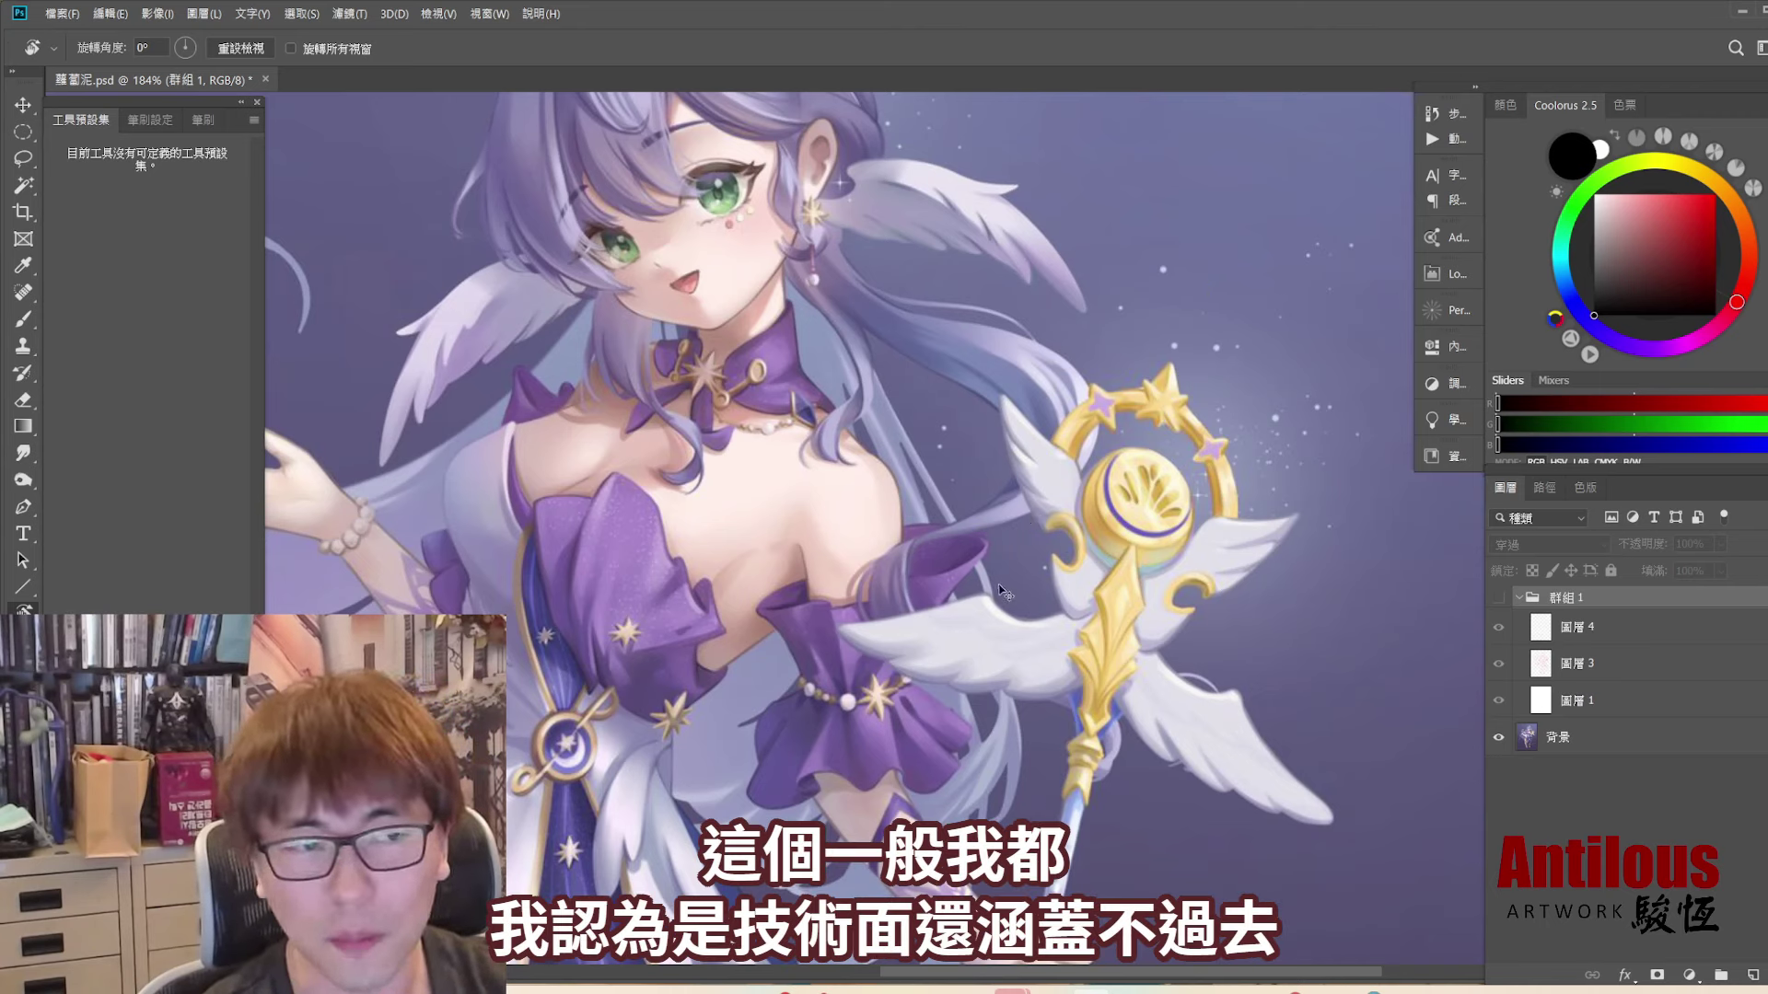
drag(934, 571, 1202, 688)
drag(1133, 324, 1032, 893)
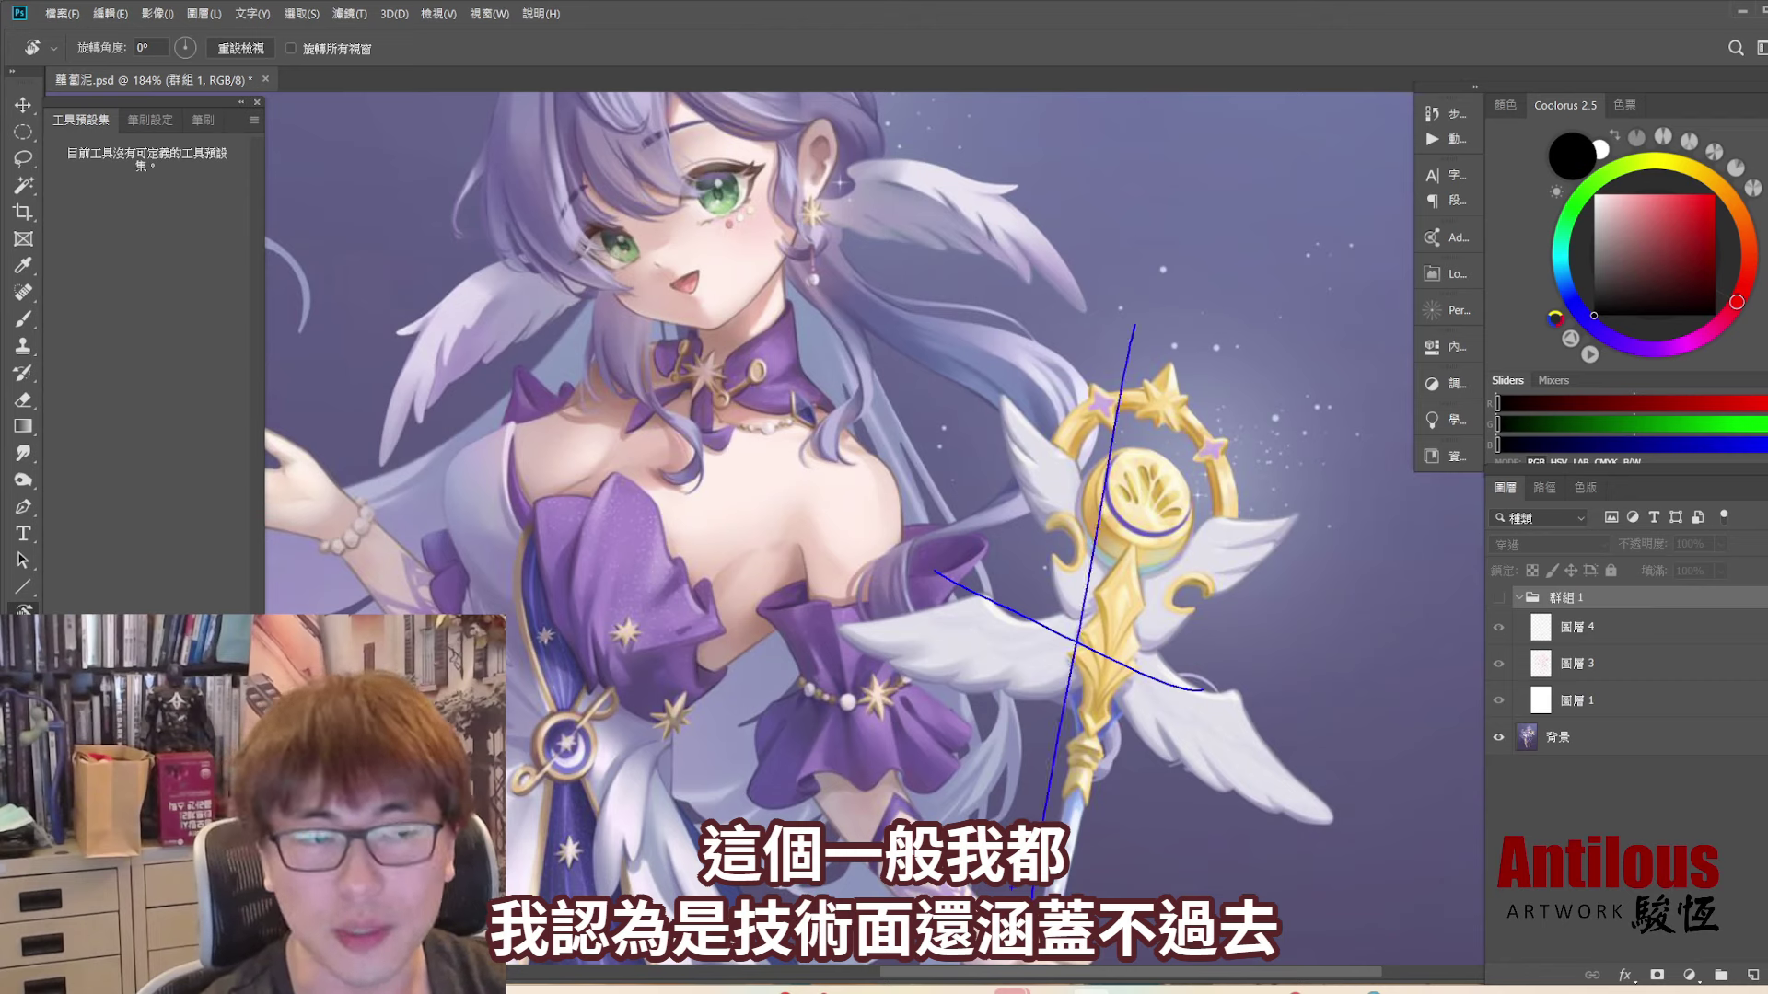
key(ctrl+z)
key(ctrl+z)
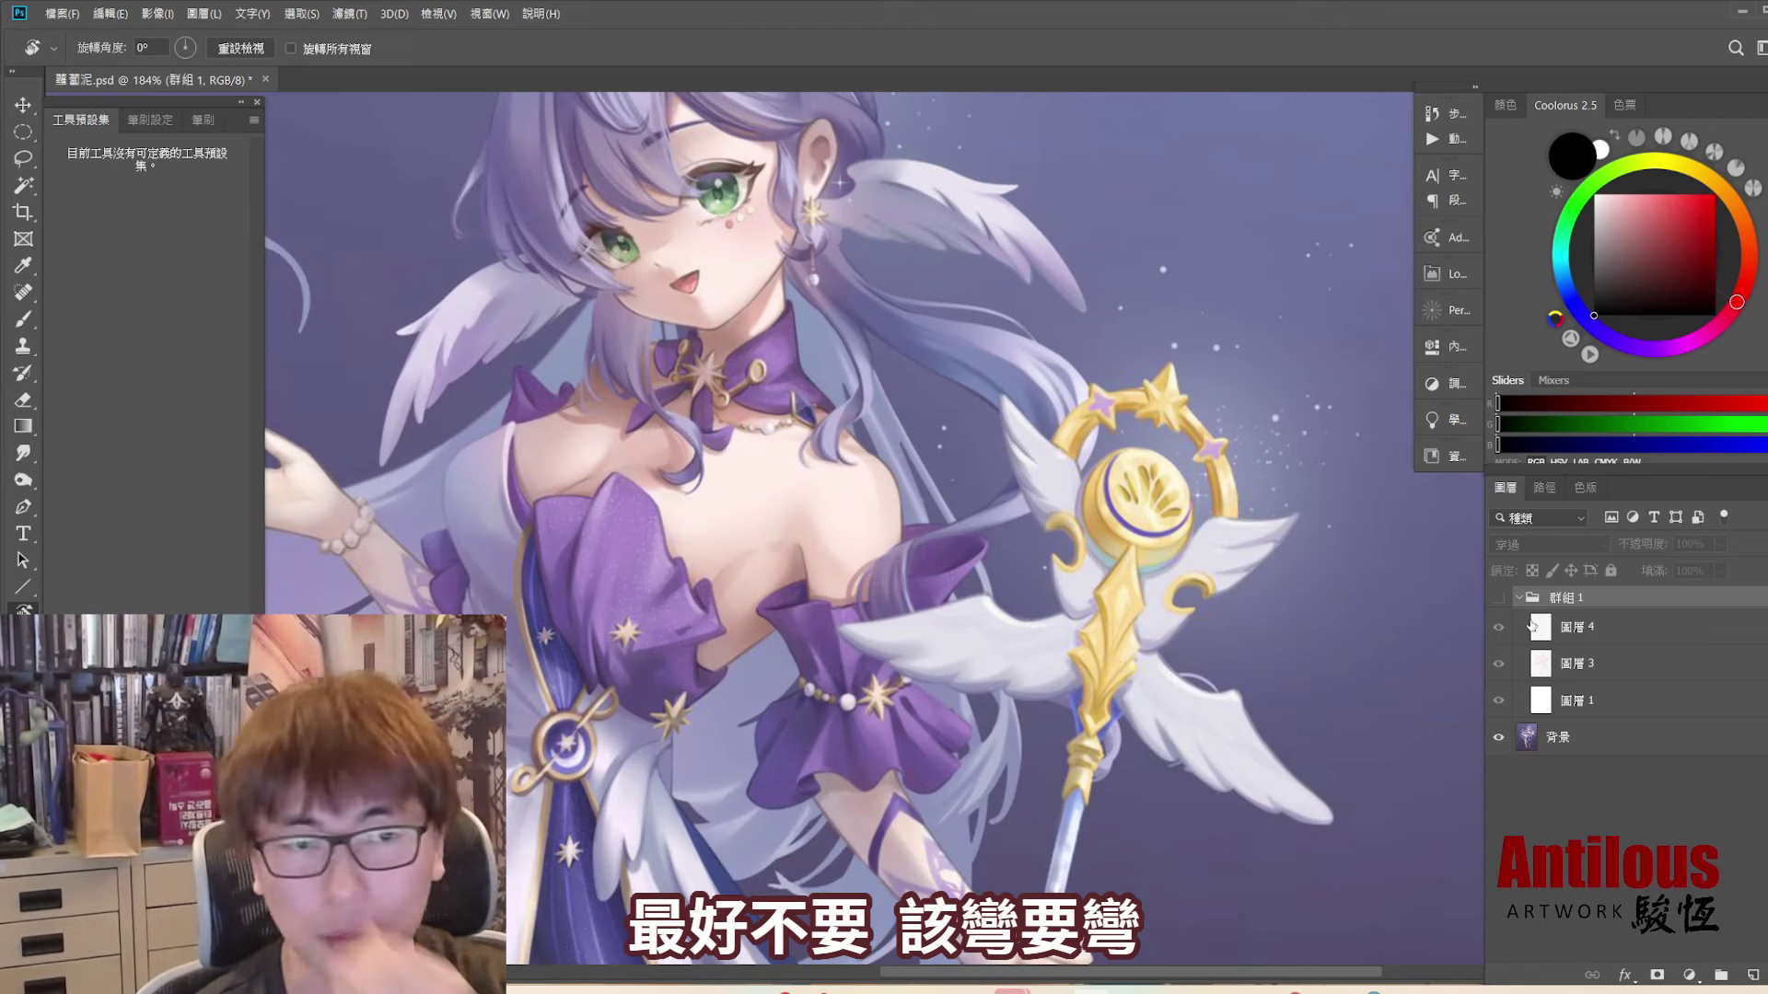
click(1498, 598)
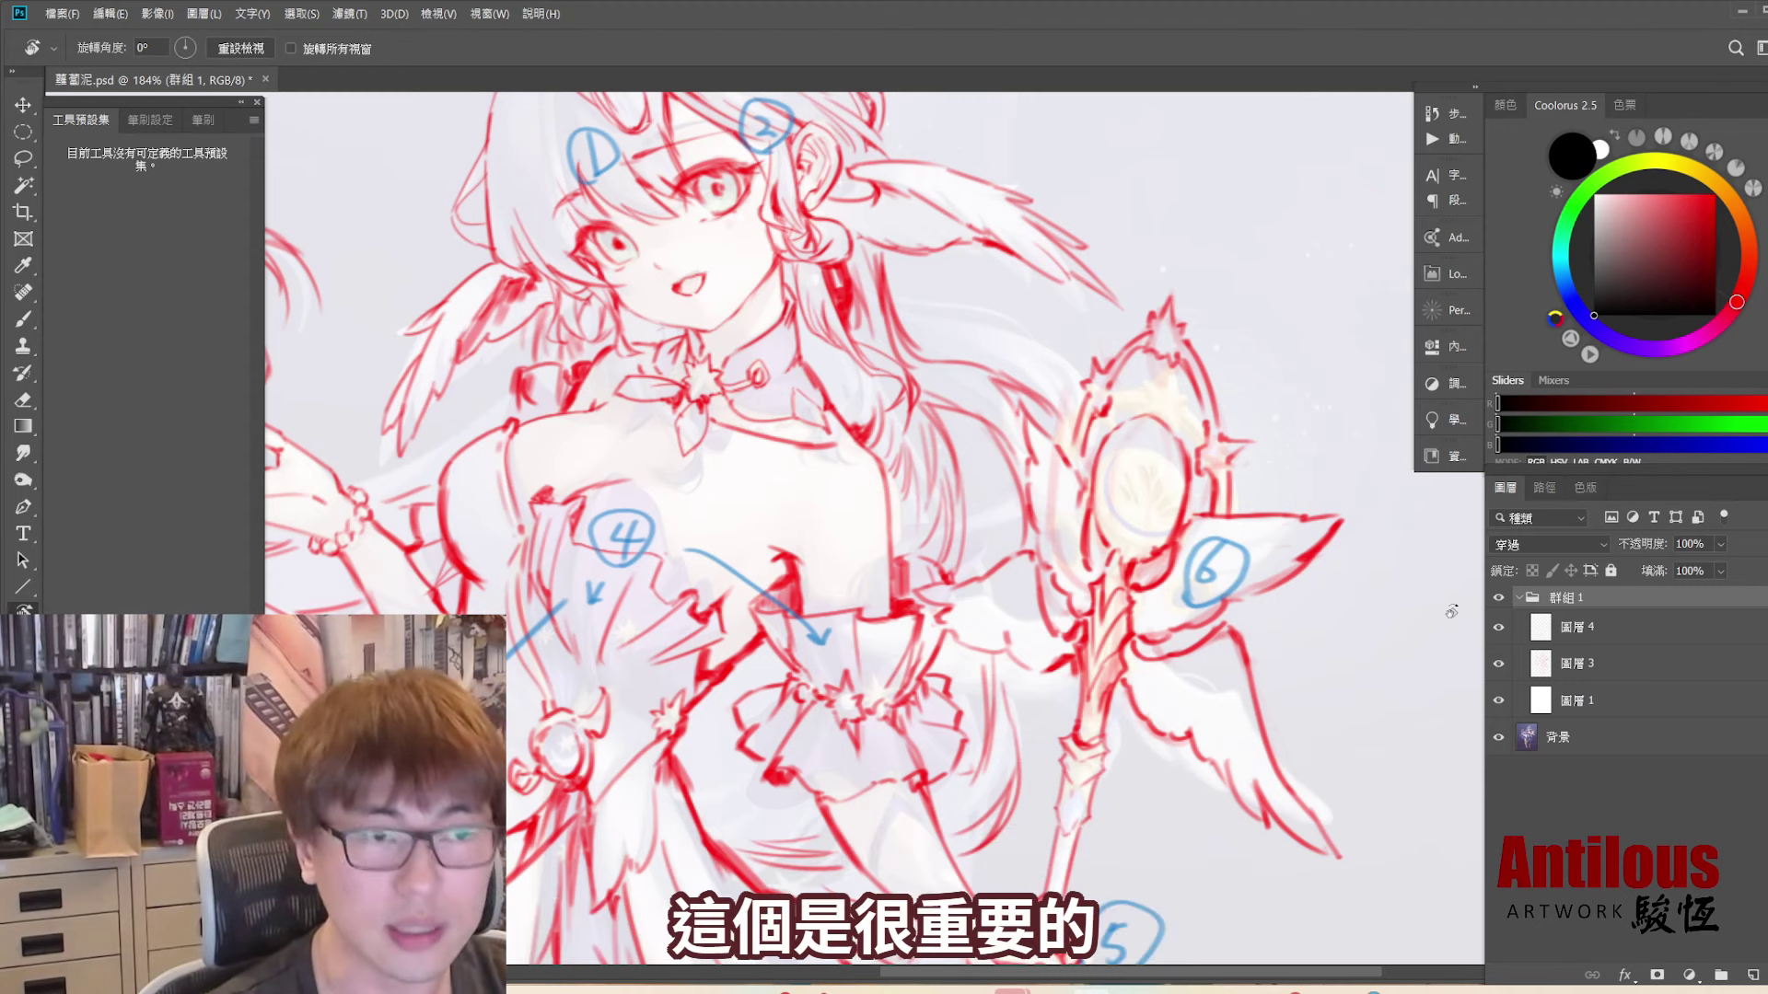
- Zoom out, hide the correction sketch, and loop the golden staff head in blue
scroll(1451, 611, down, 2)
scroll(1473, 607, down, 2)
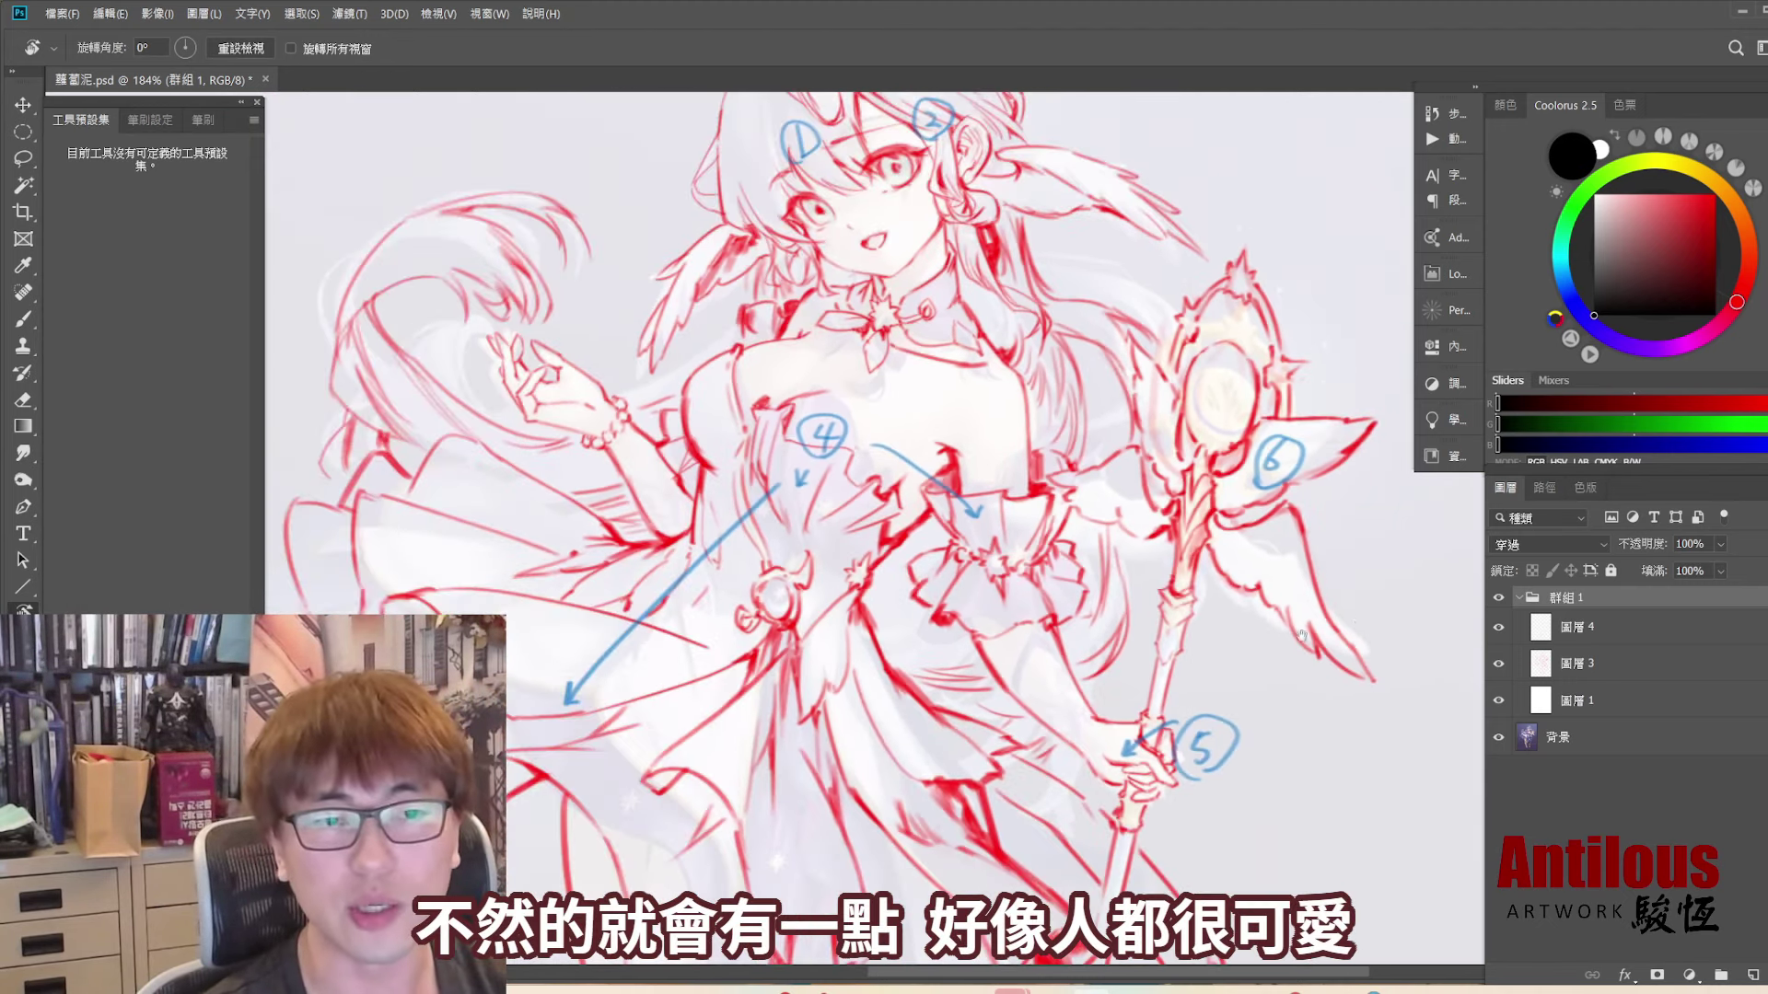
click(1499, 600)
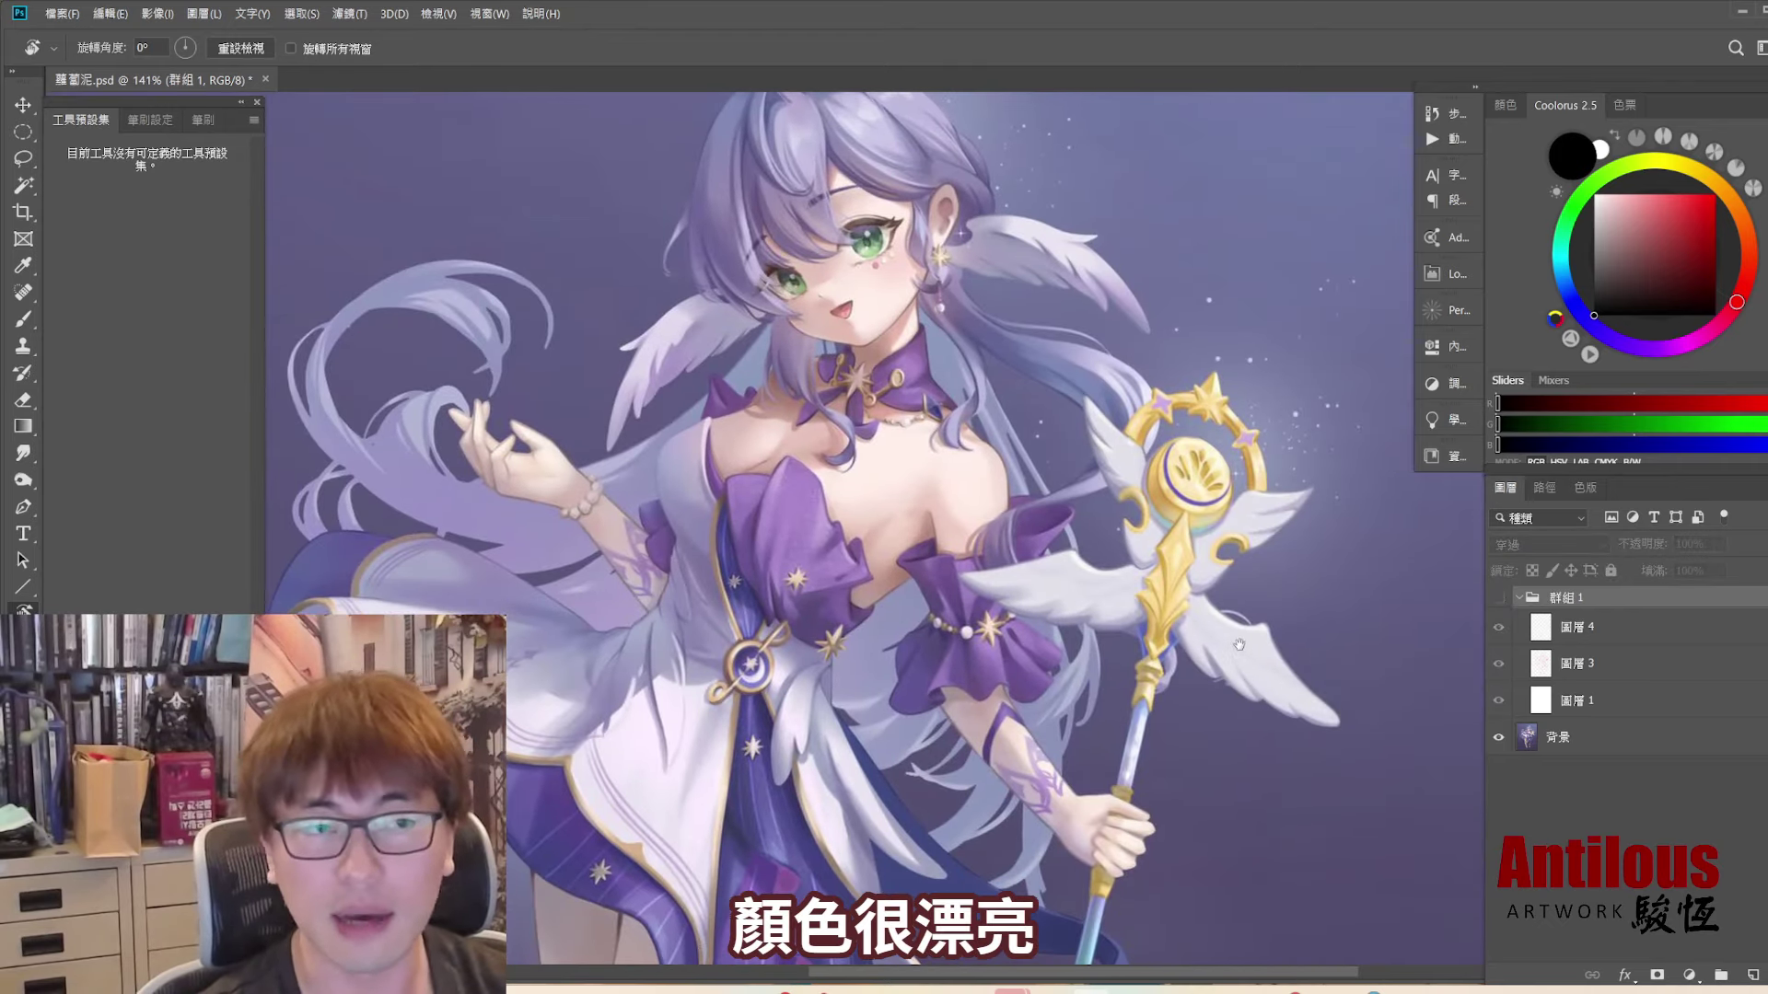
scroll(1254, 632, down, 2)
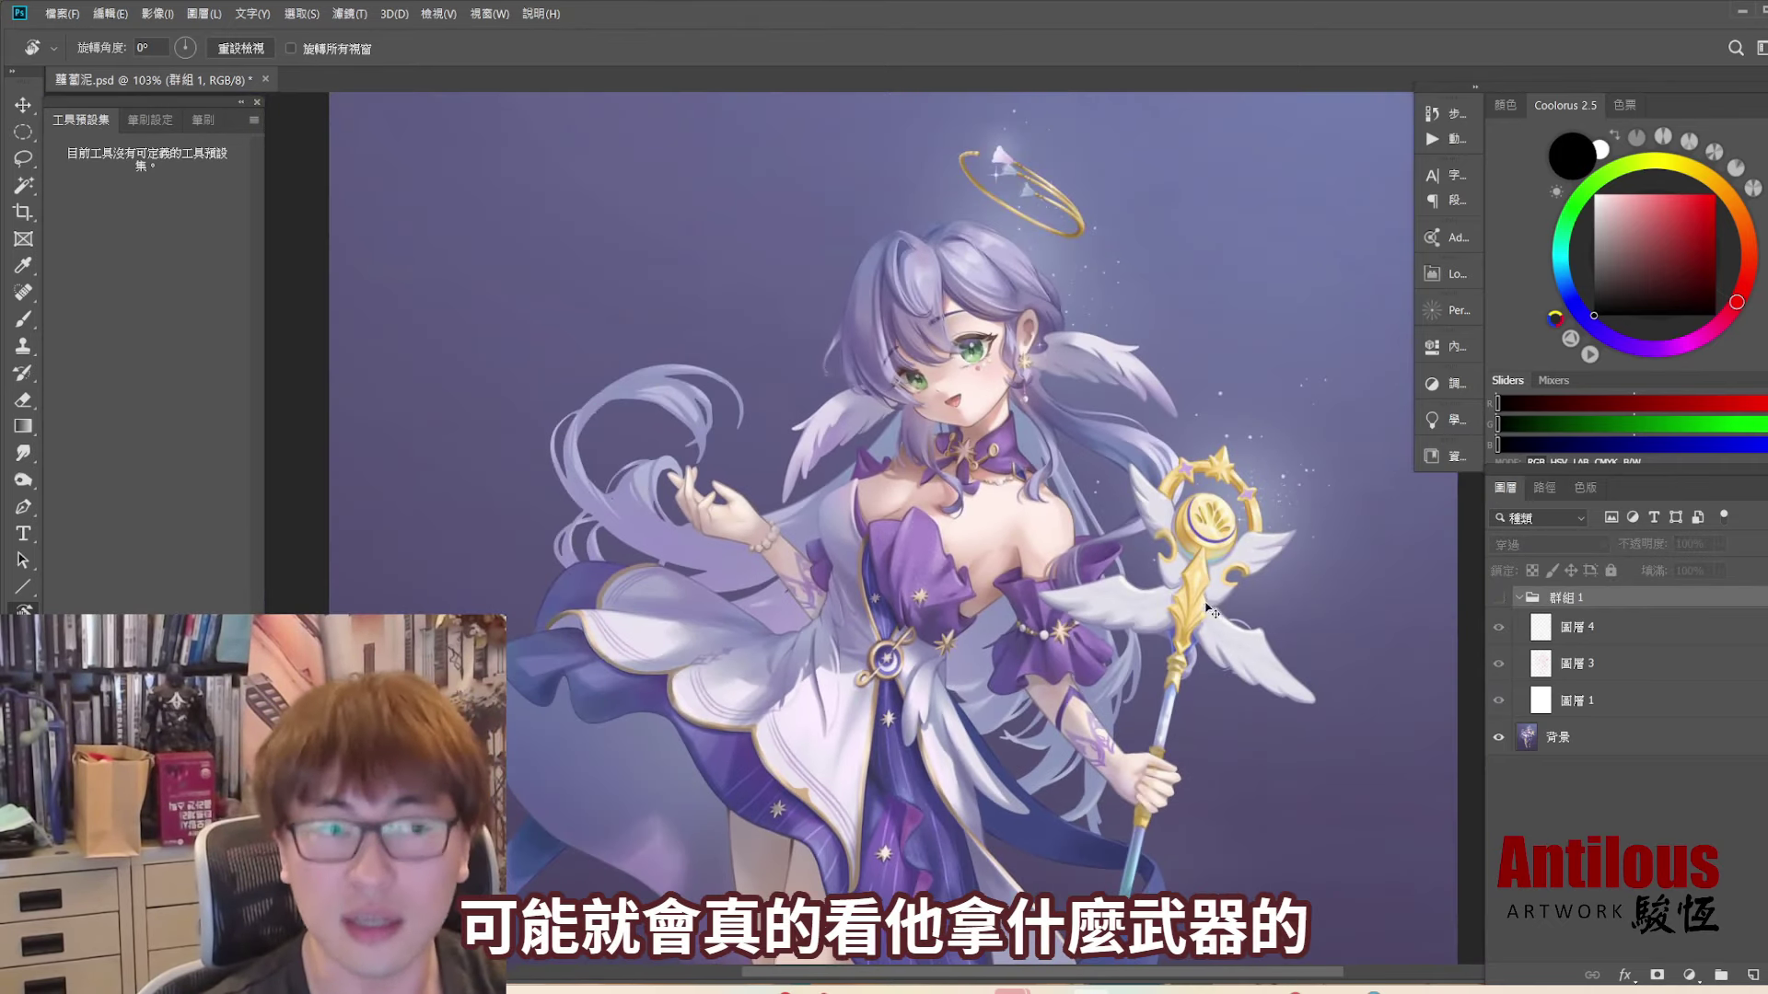
drag(1176, 724, 1188, 707)
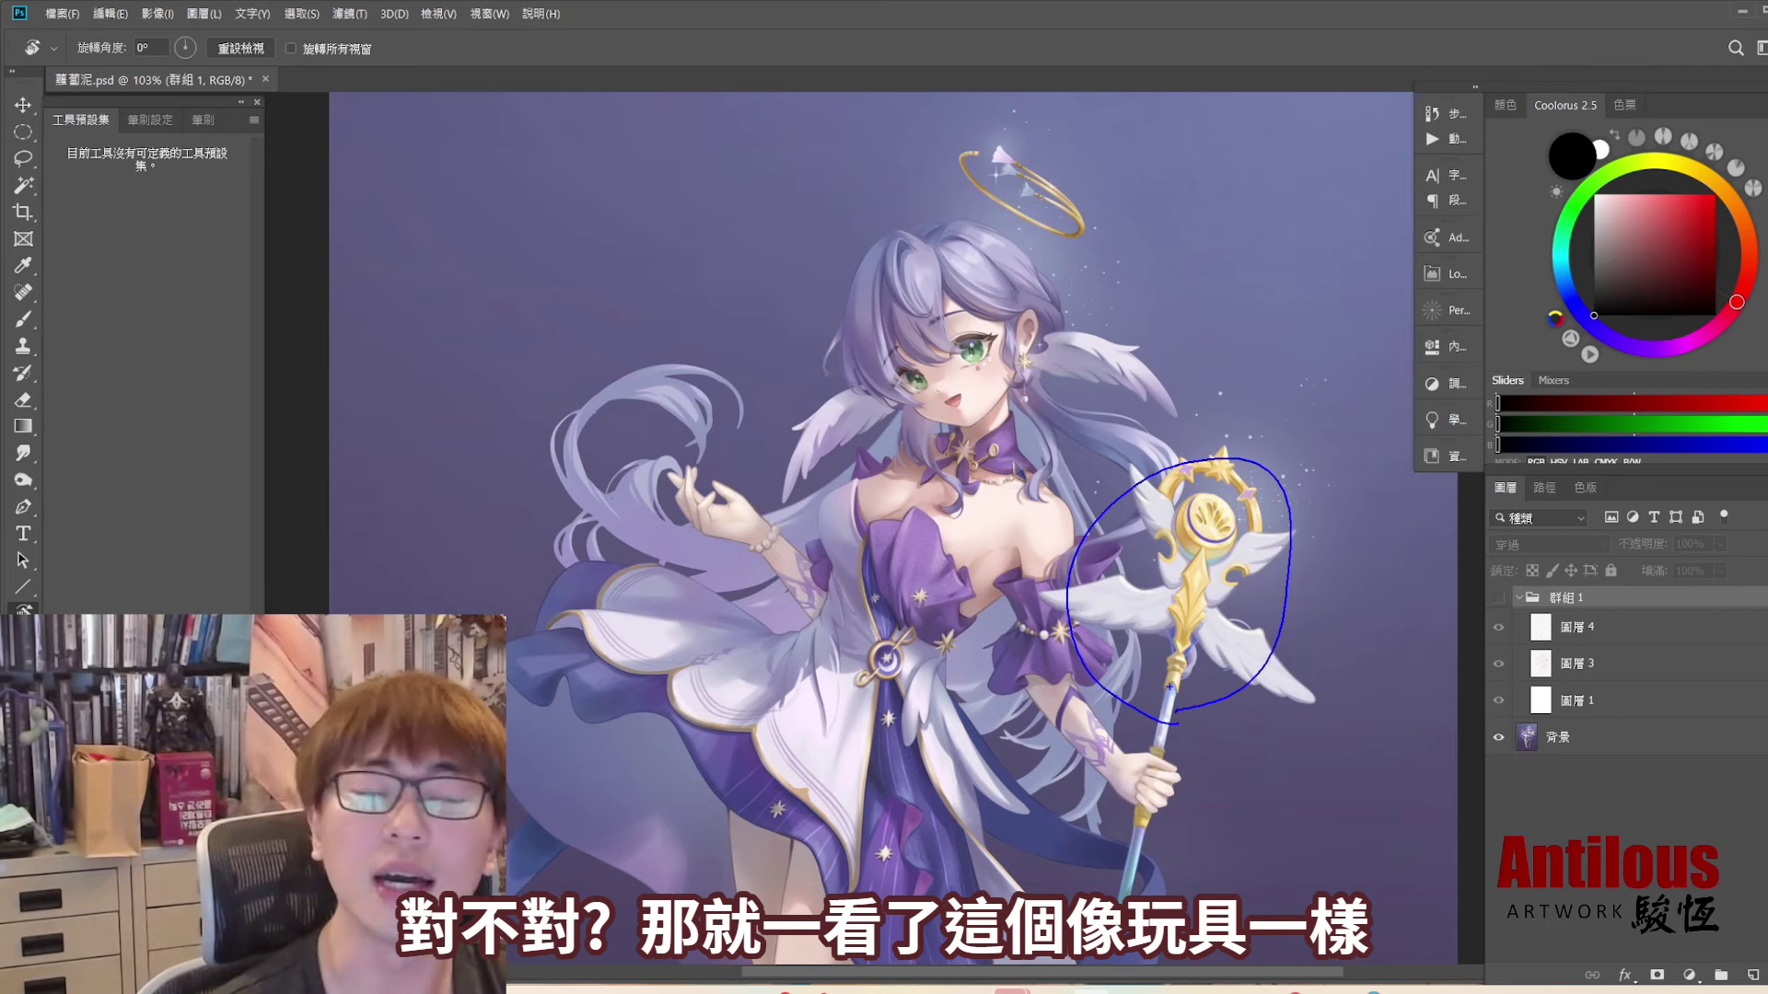
- Flick the sketch on and off, then pan down to the legs and lower staff
click(1498, 599)
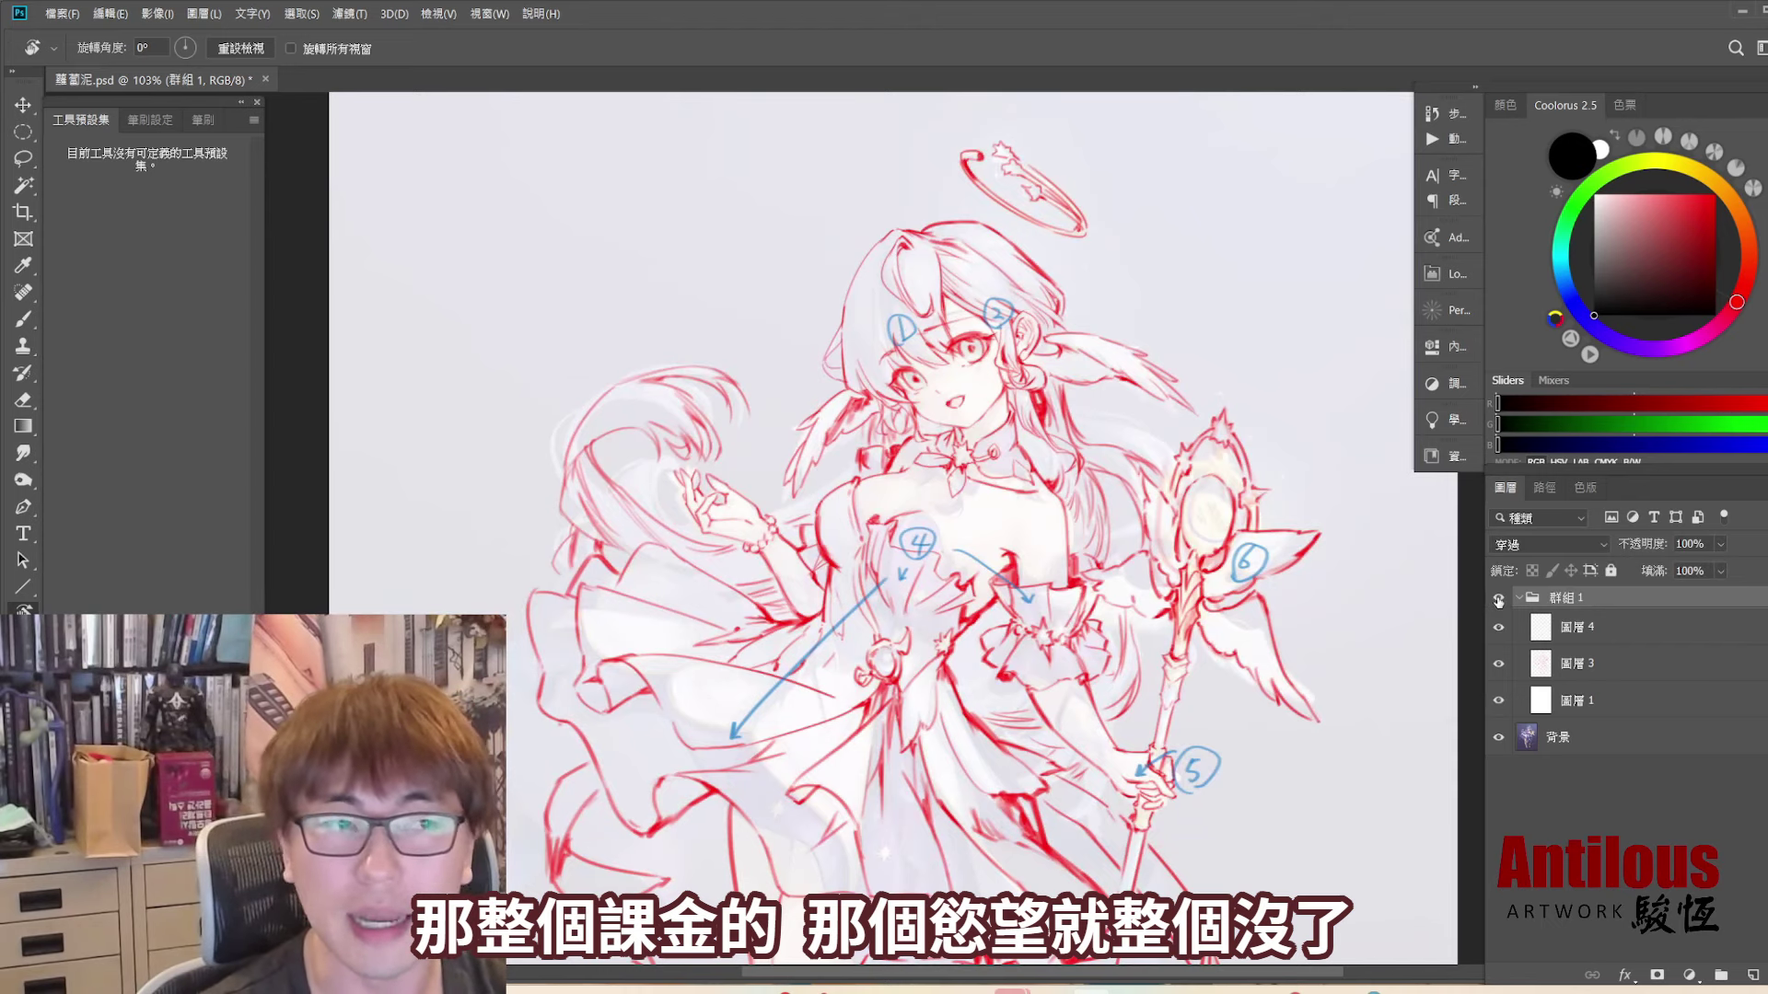
click(1498, 598)
drag(1086, 957, 1148, 654)
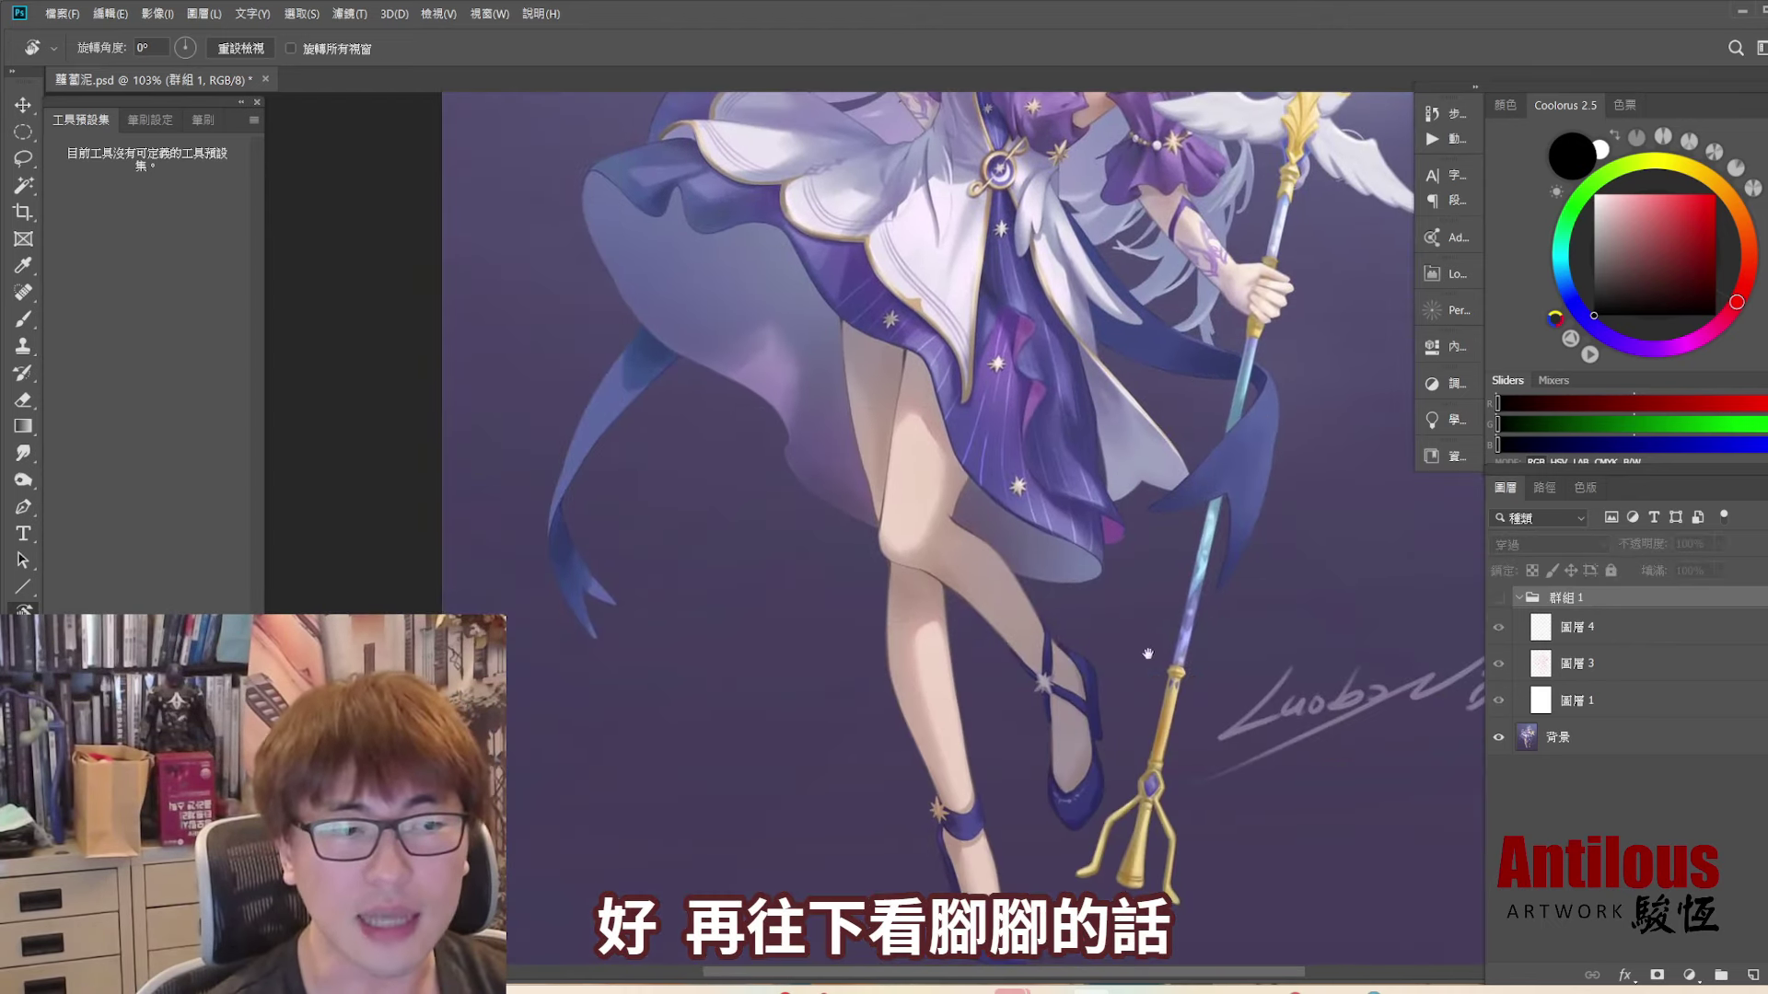
- Zoom to the feet, temporarily circle the shoe and sketch its corrected strap, then clear the marks
drag(1165, 558, 1188, 500)
click(1498, 598)
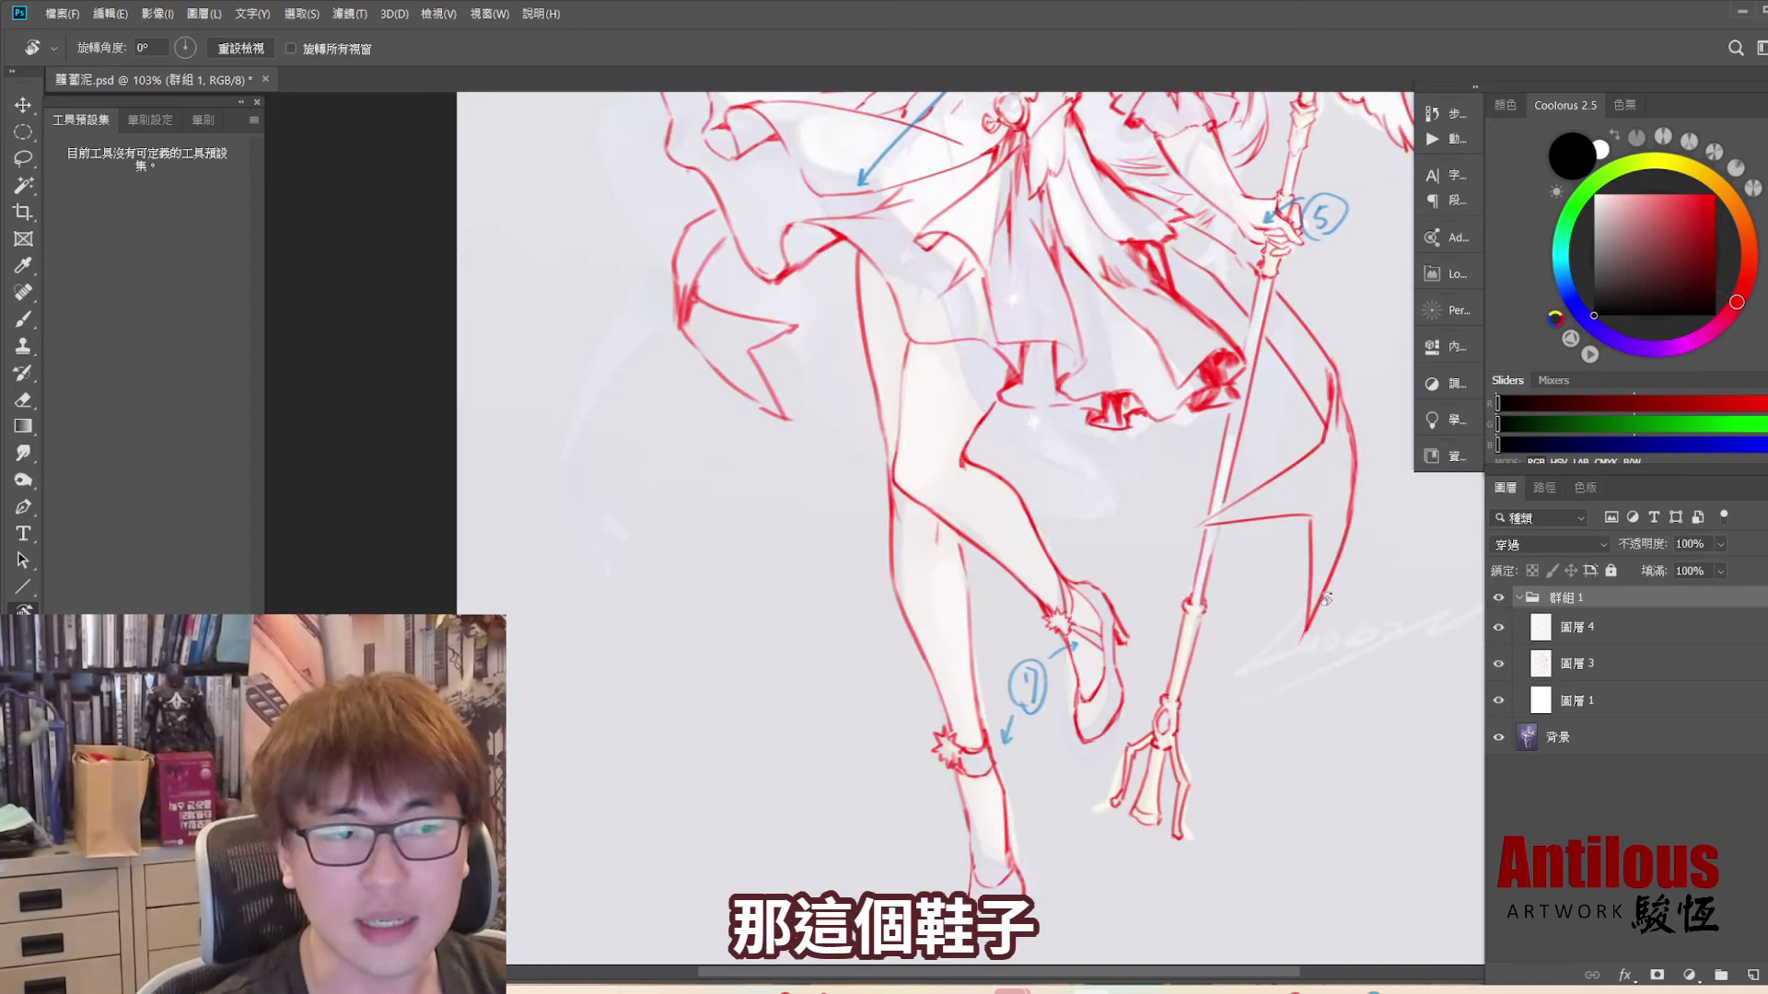
click(1497, 598)
scroll(1084, 606, up, 3)
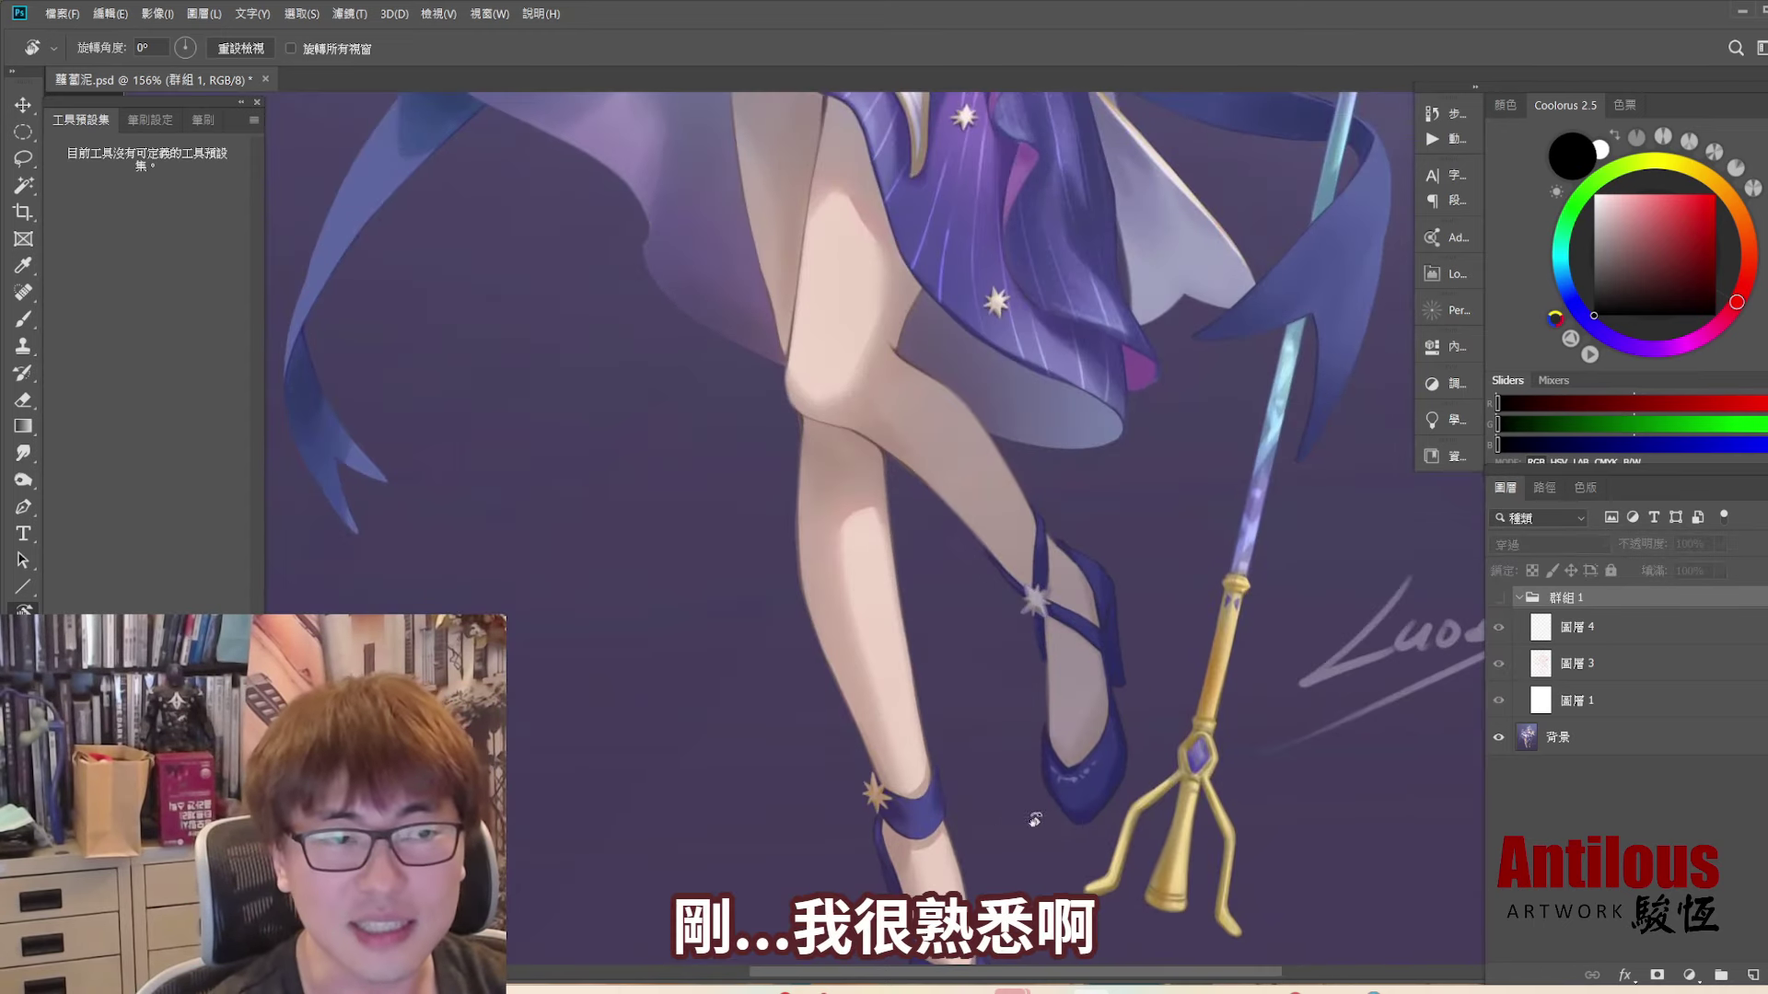
mouse_move(1046, 860)
mouse_down()
mouse_move(1049, 511)
mouse_move(1029, 861)
mouse_up()
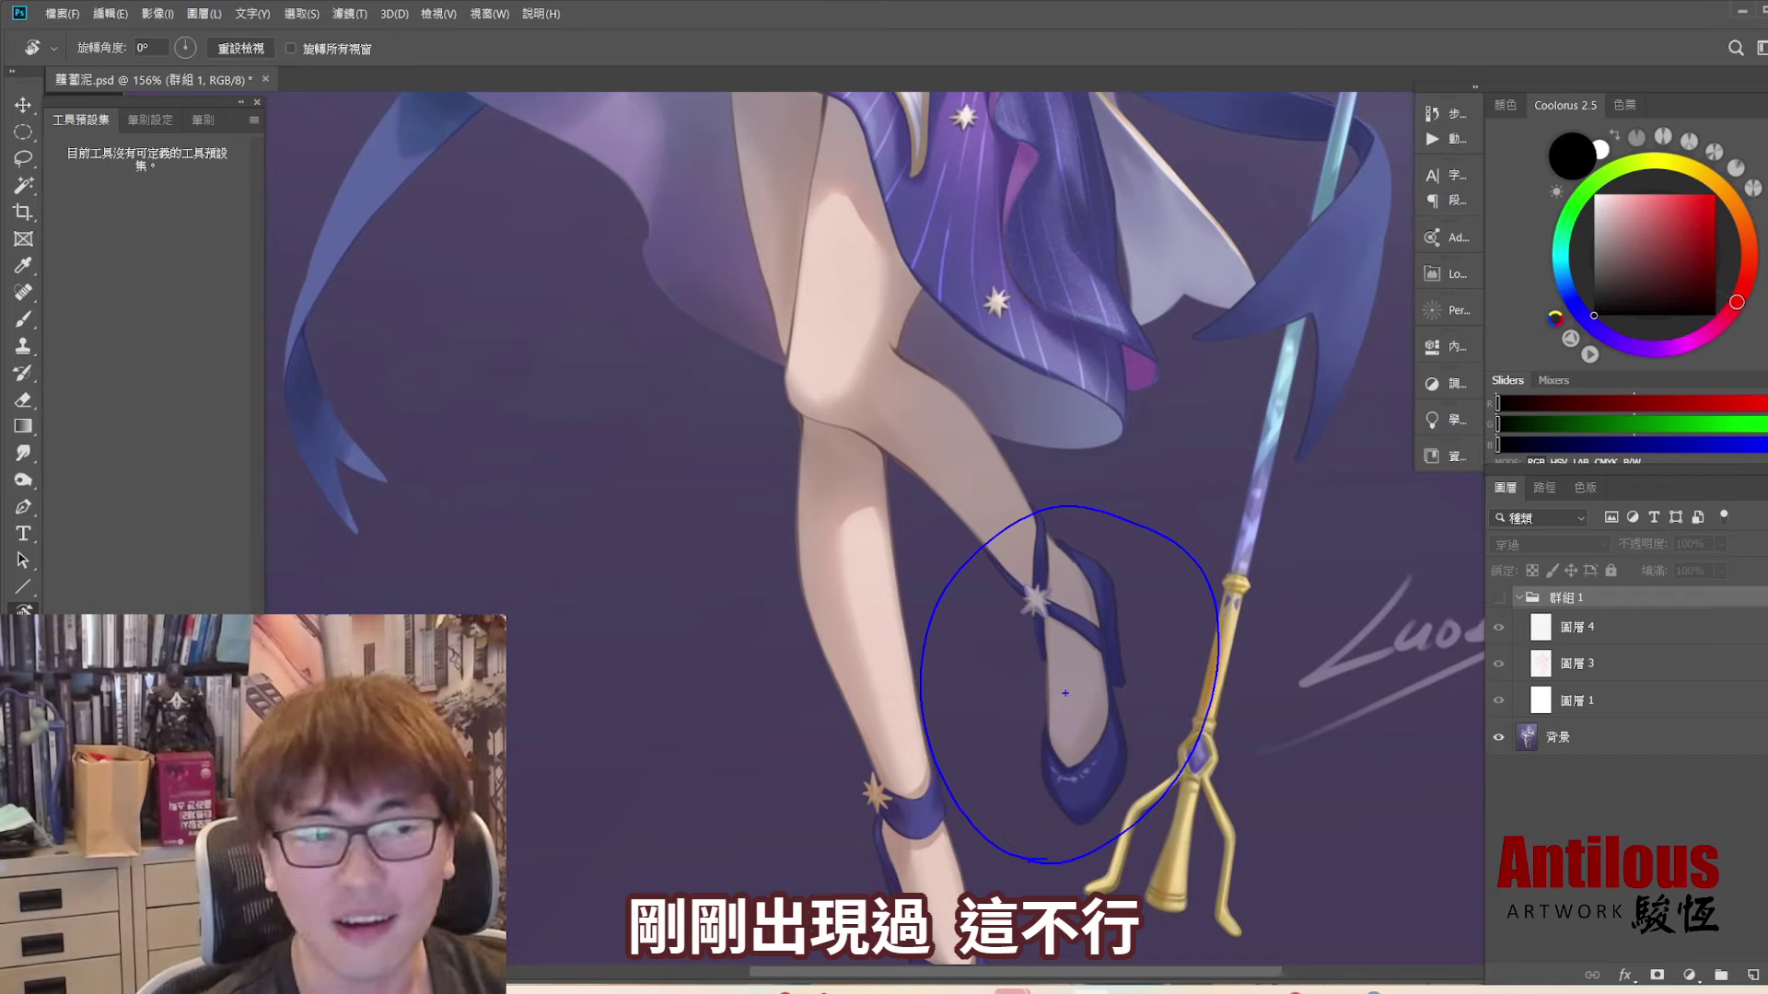
key(Escape)
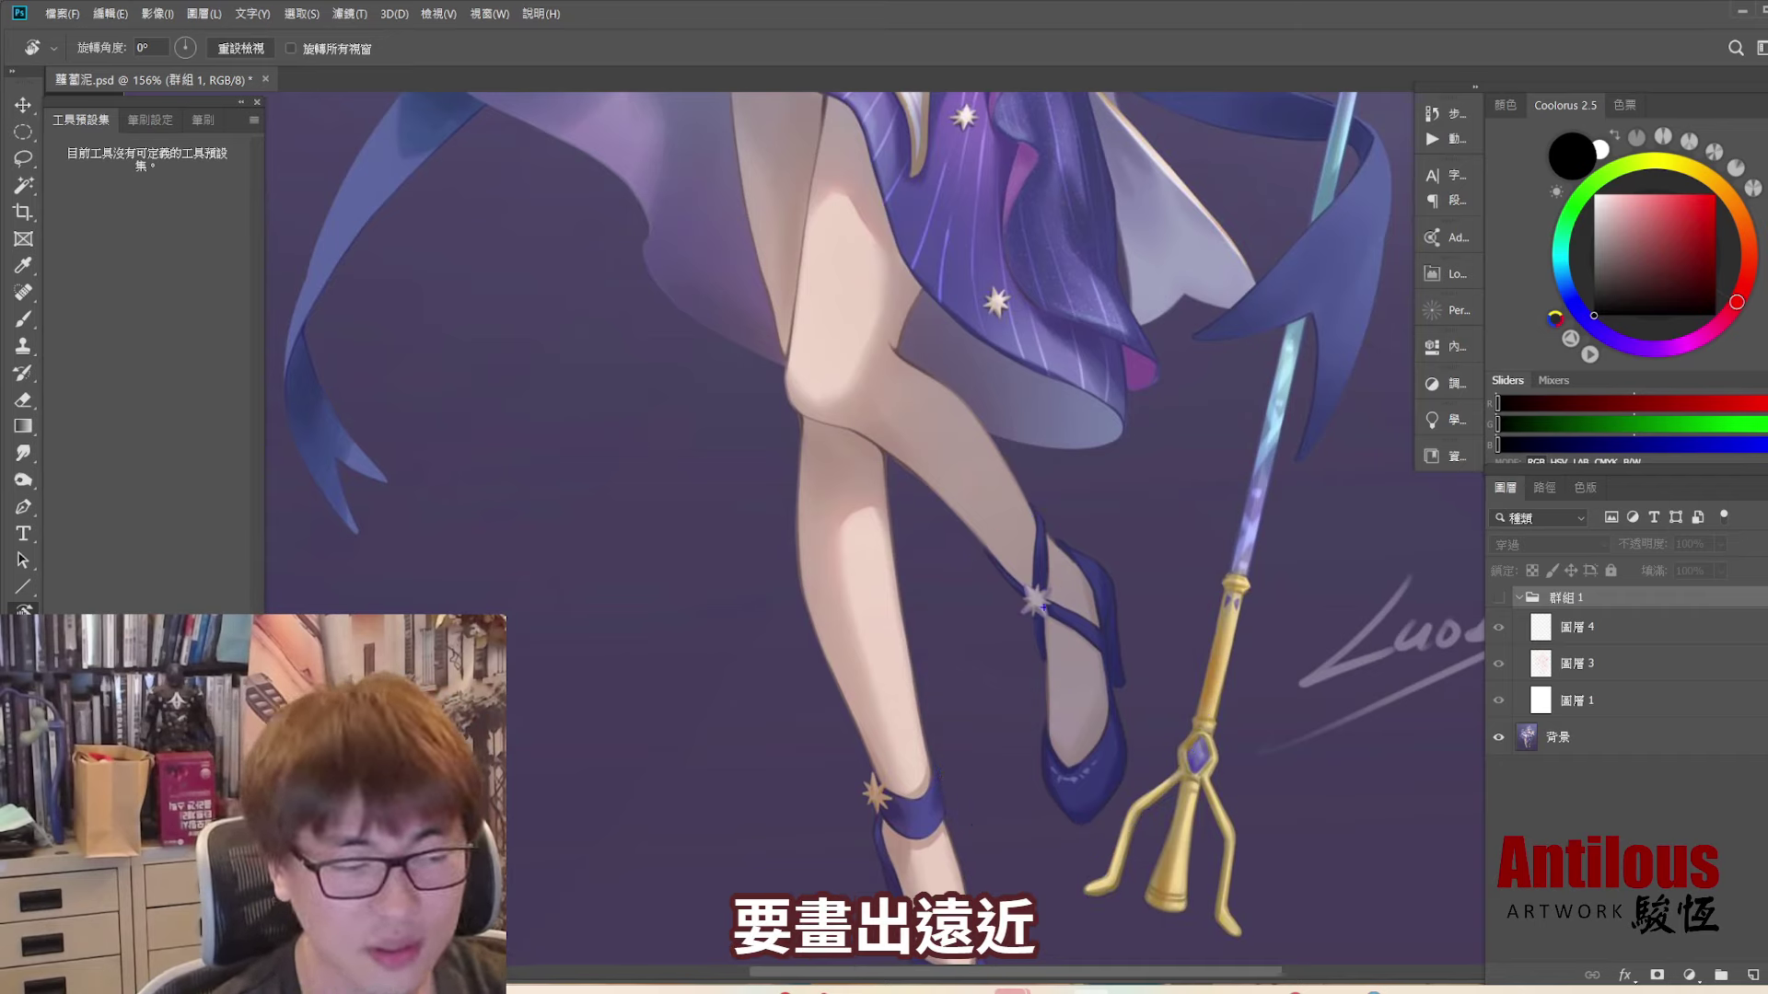
drag(1029, 615, 1063, 688)
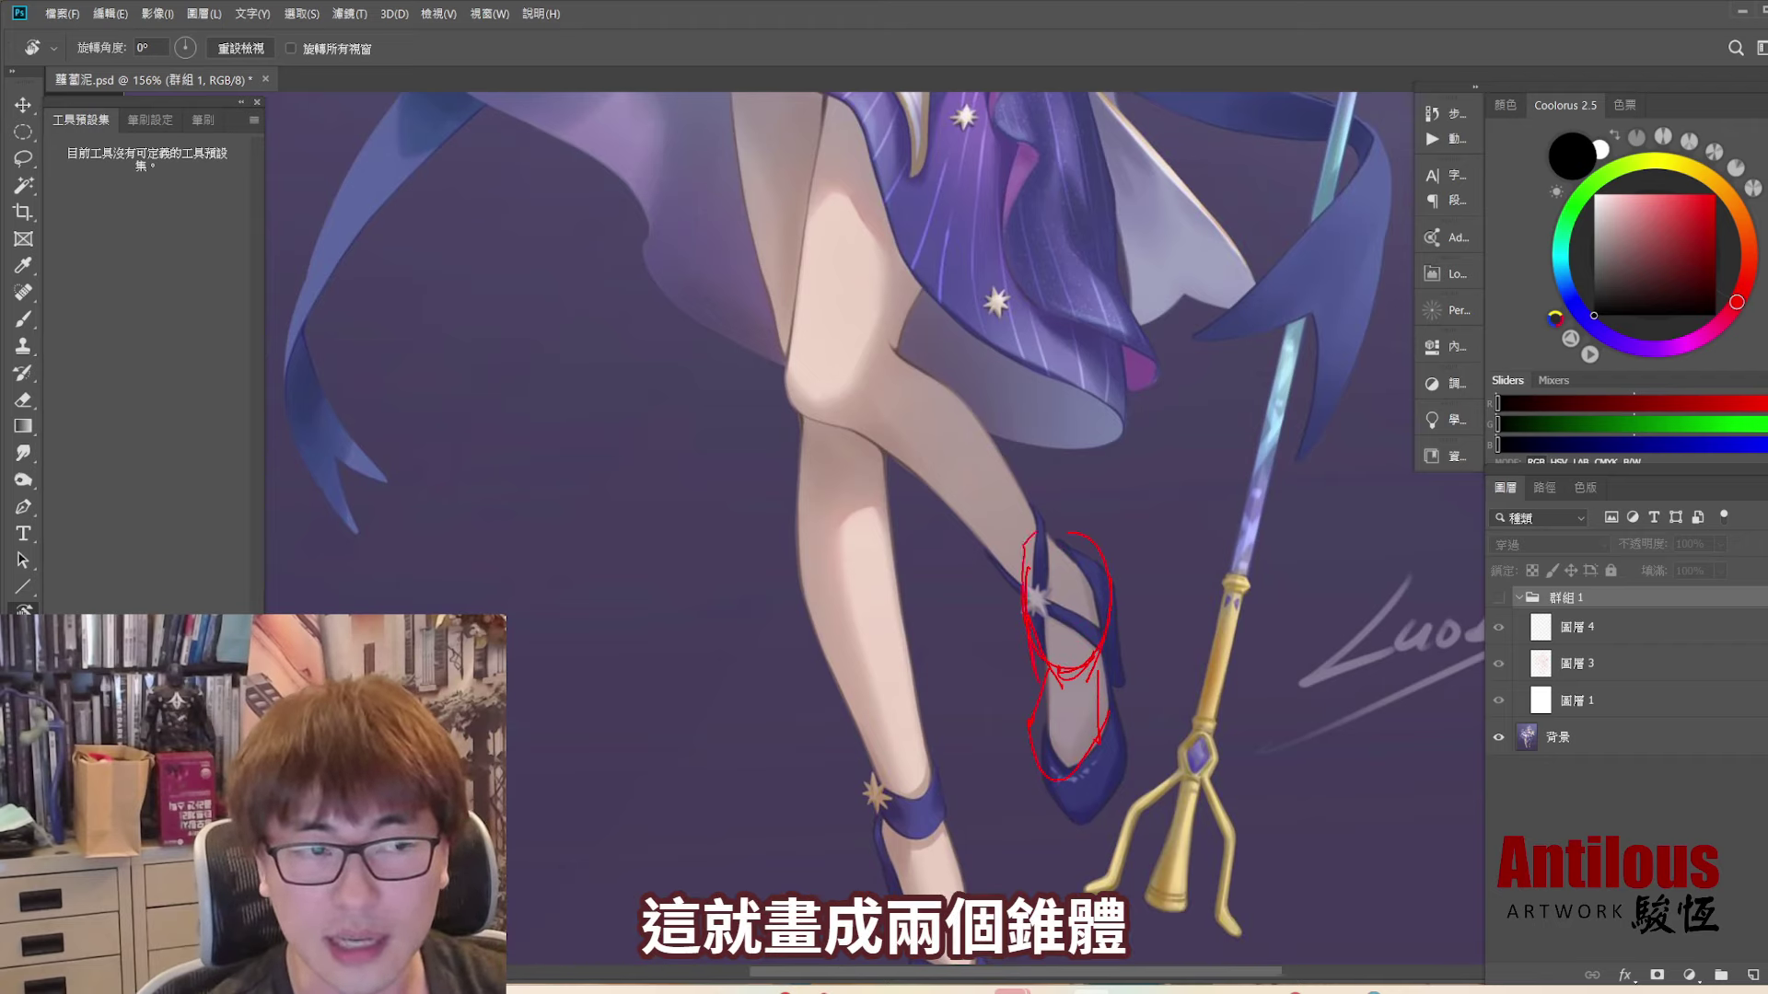
key(Escape)
- Toggle the correction sketch over both feet and ankle, leaving it shown and zoomed out
click(1498, 603)
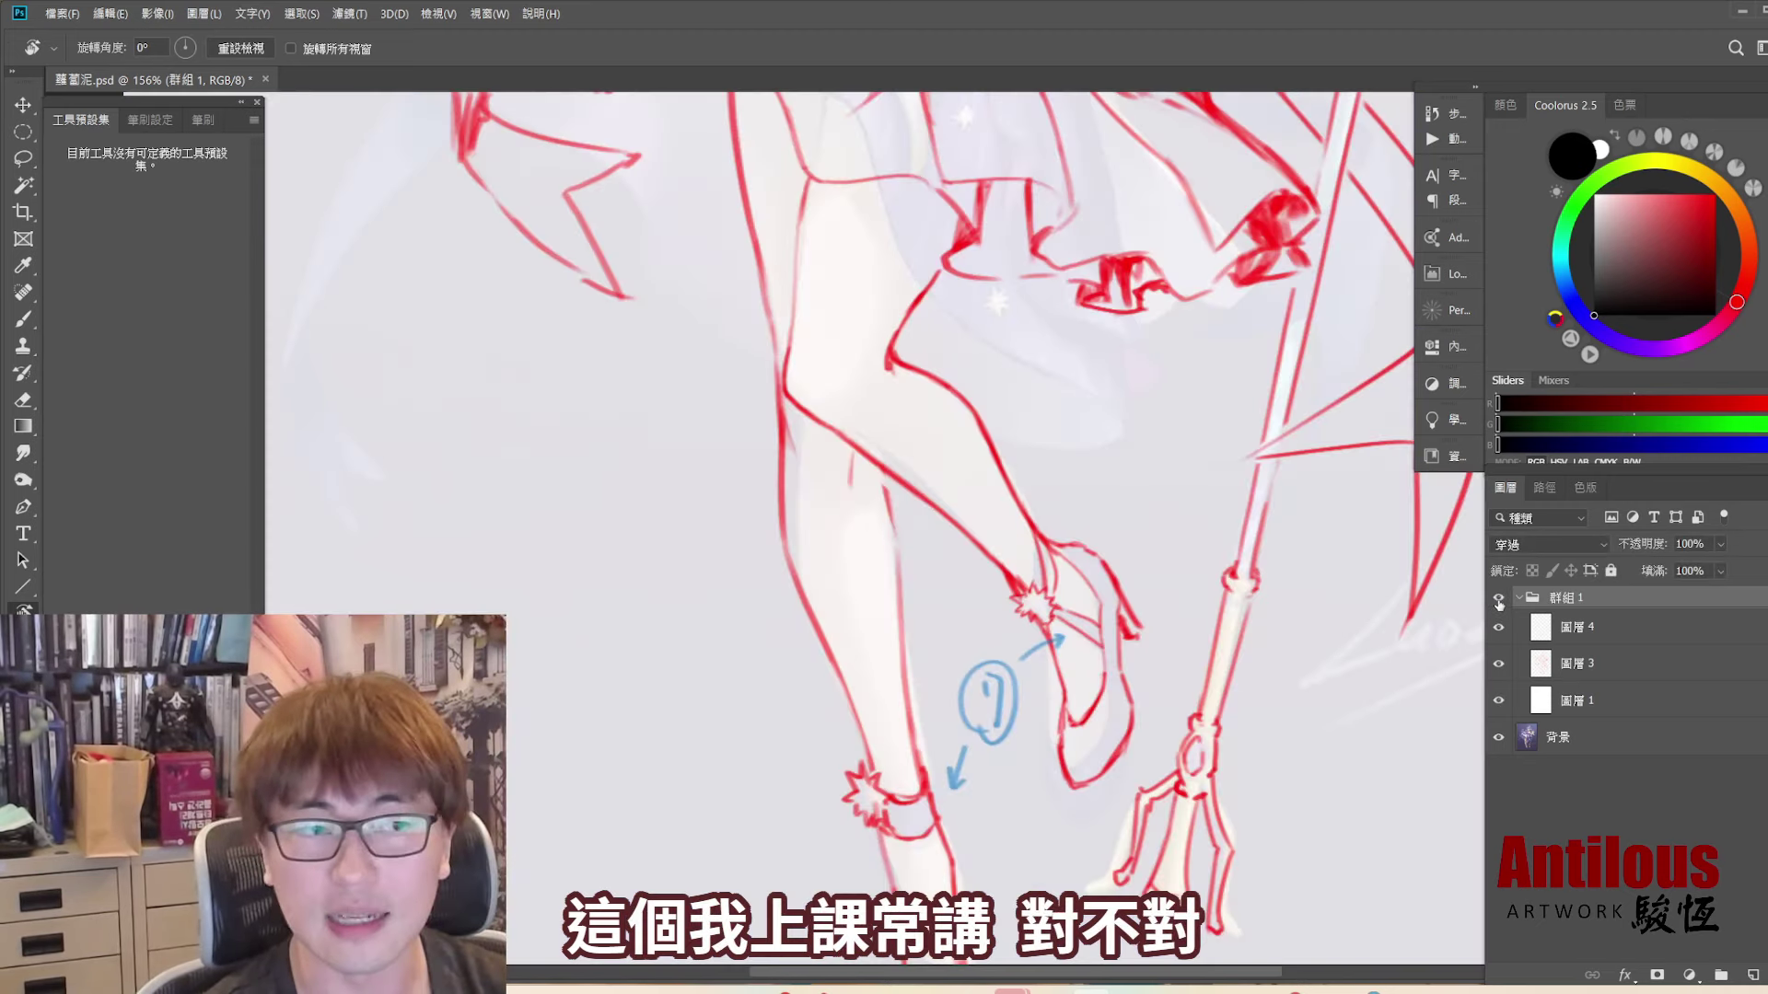
click(1498, 599)
click(1498, 599)
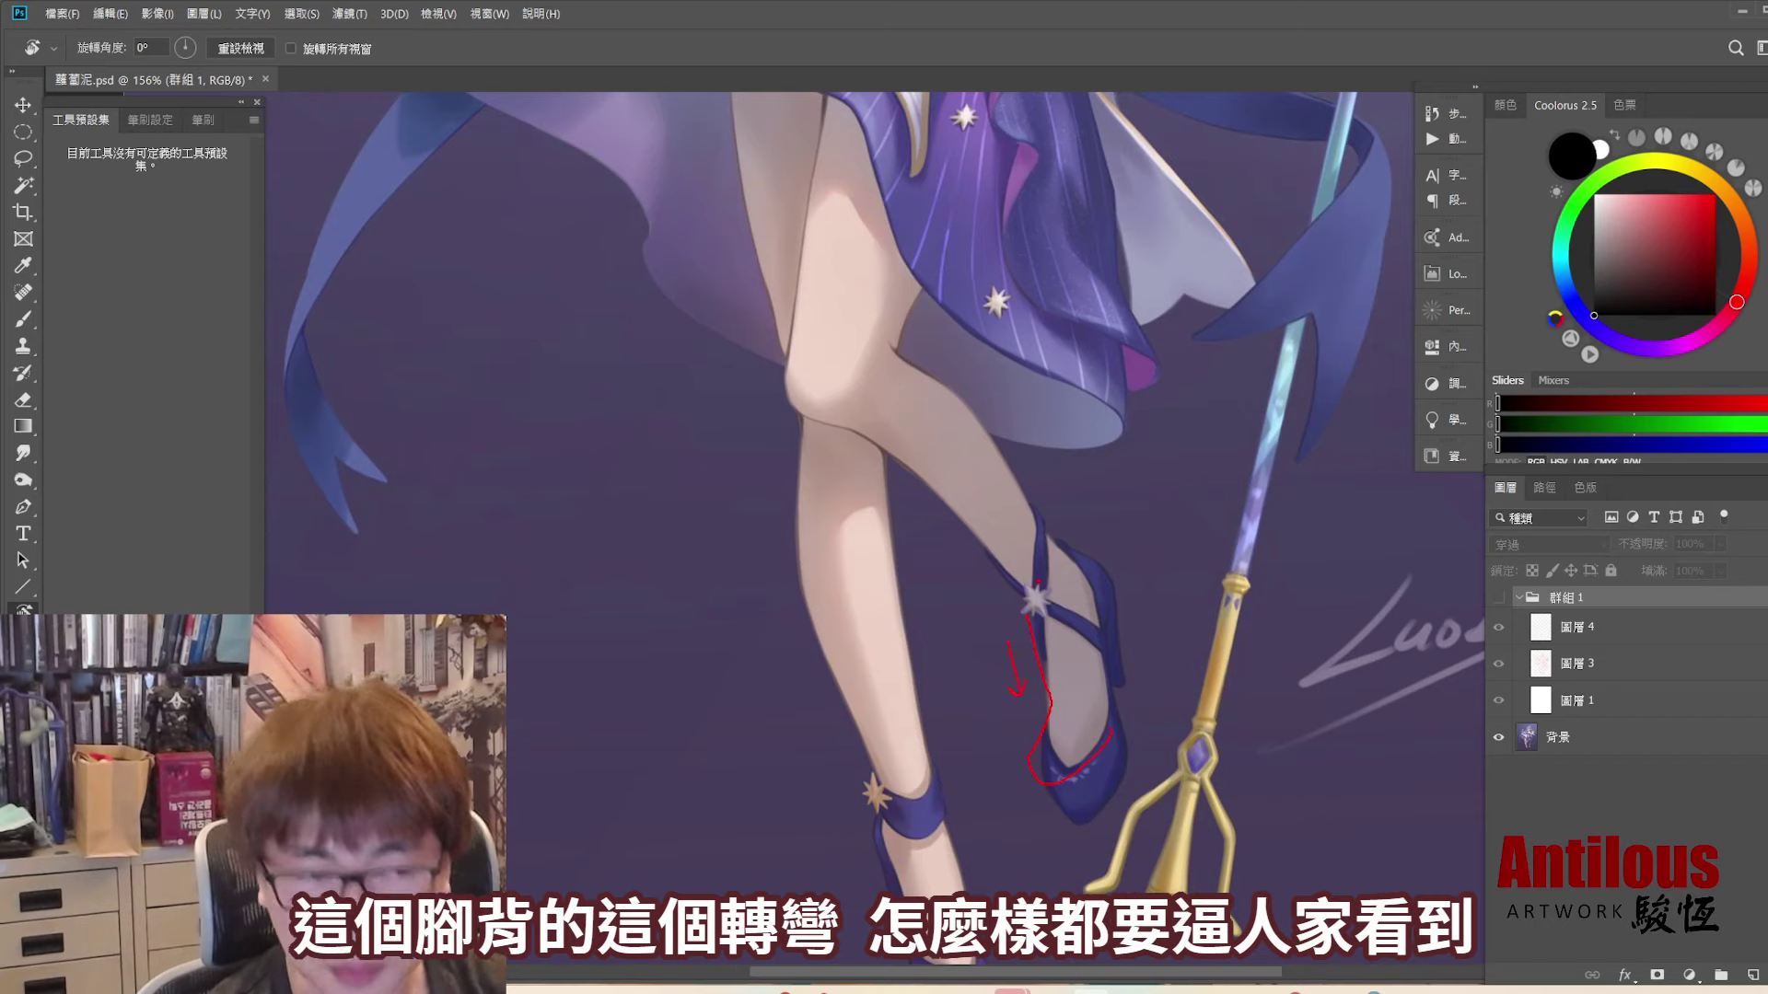
click(1499, 599)
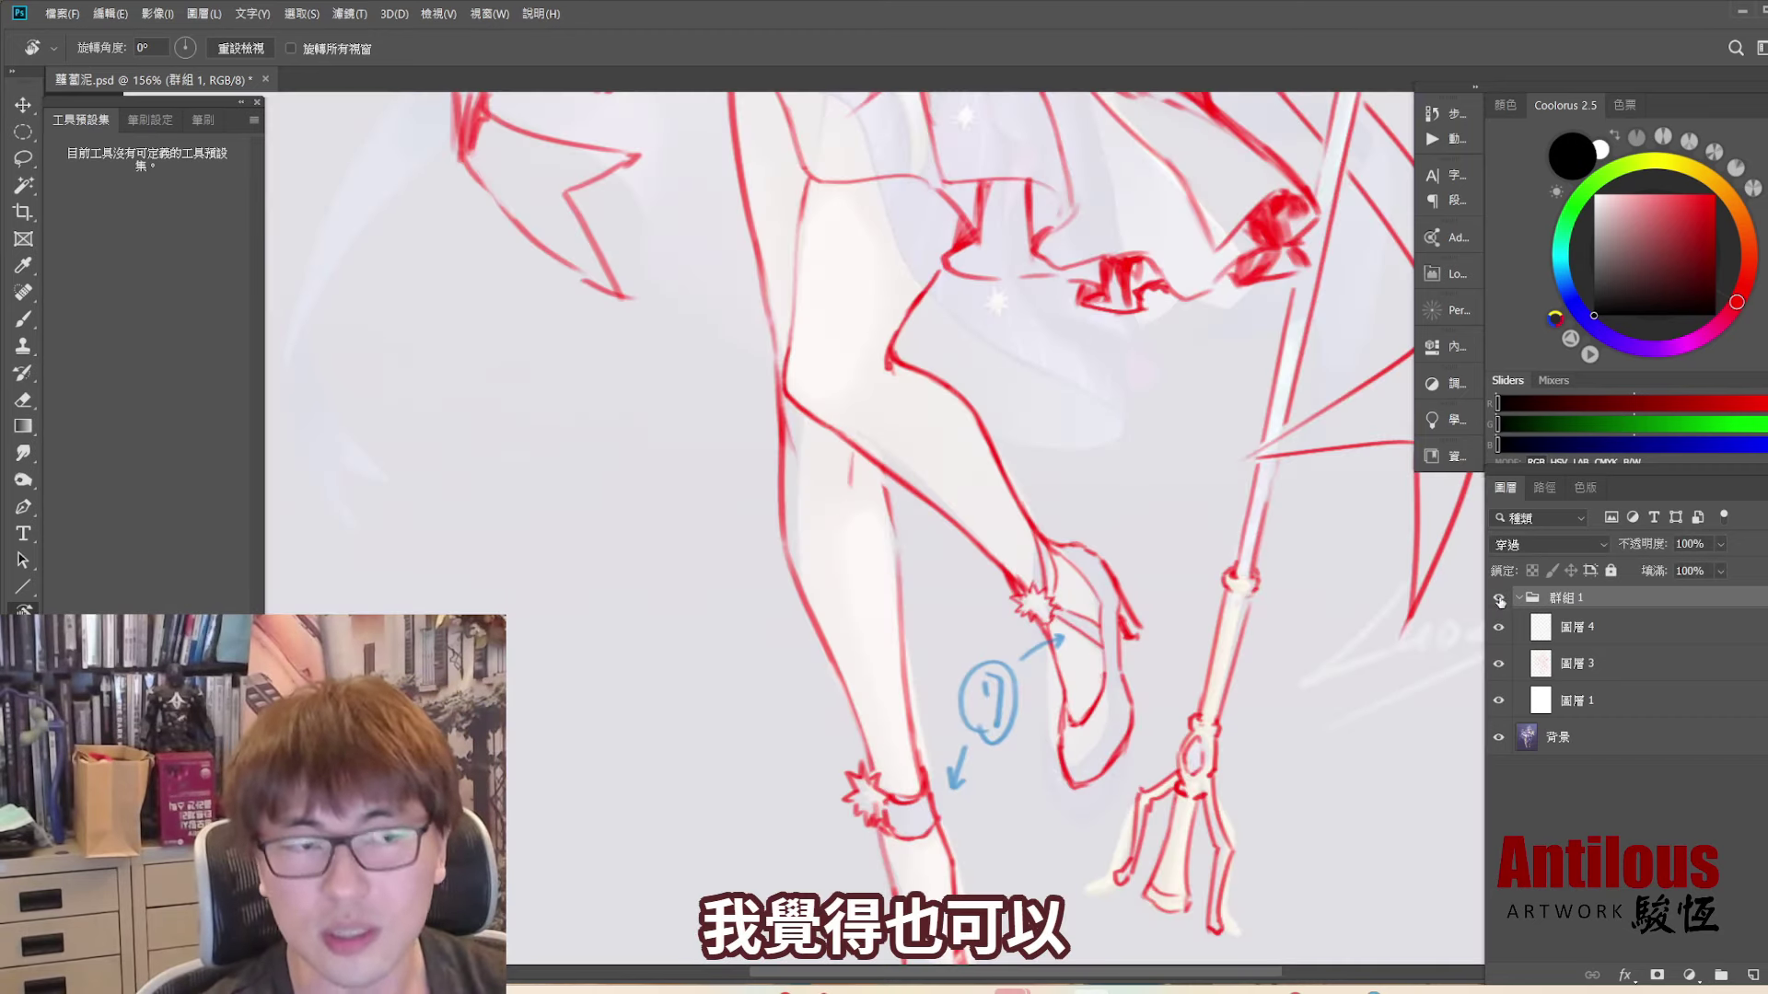
click(1506, 599)
mouse_move(907, 667)
mouse_down()
mouse_move(1183, 666)
mouse_move(1184, 685)
mouse_up()
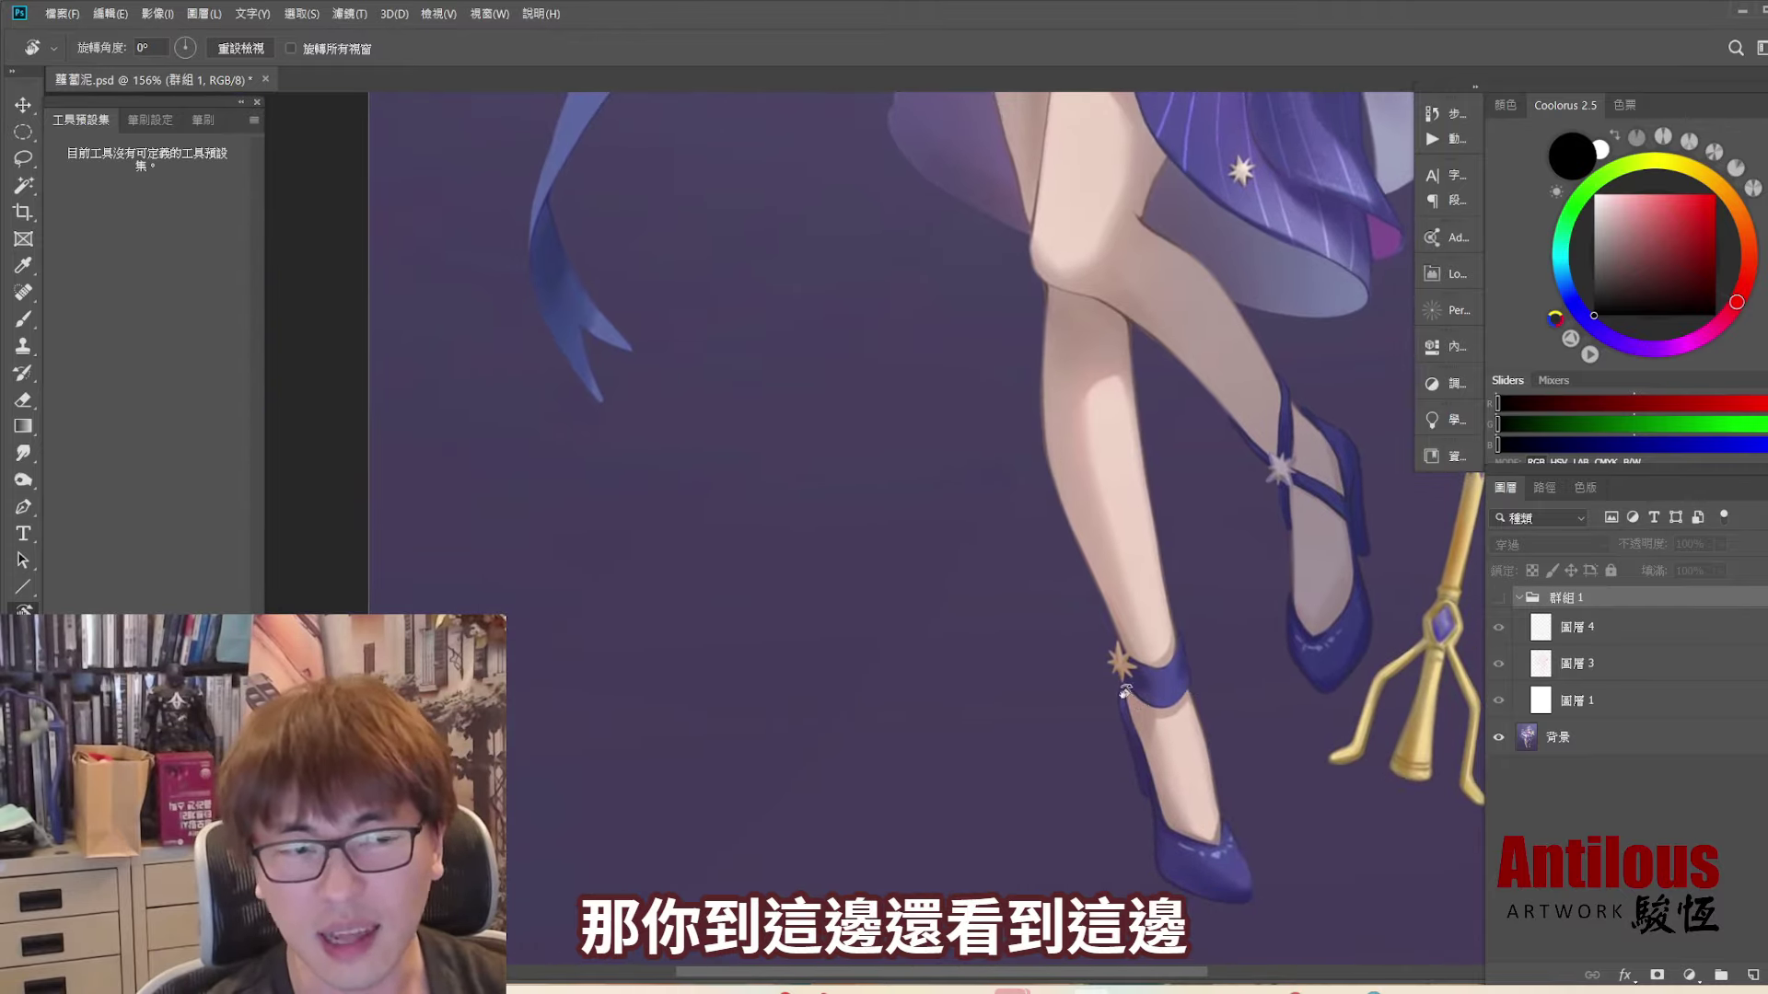
click(1498, 599)
click(1498, 599)
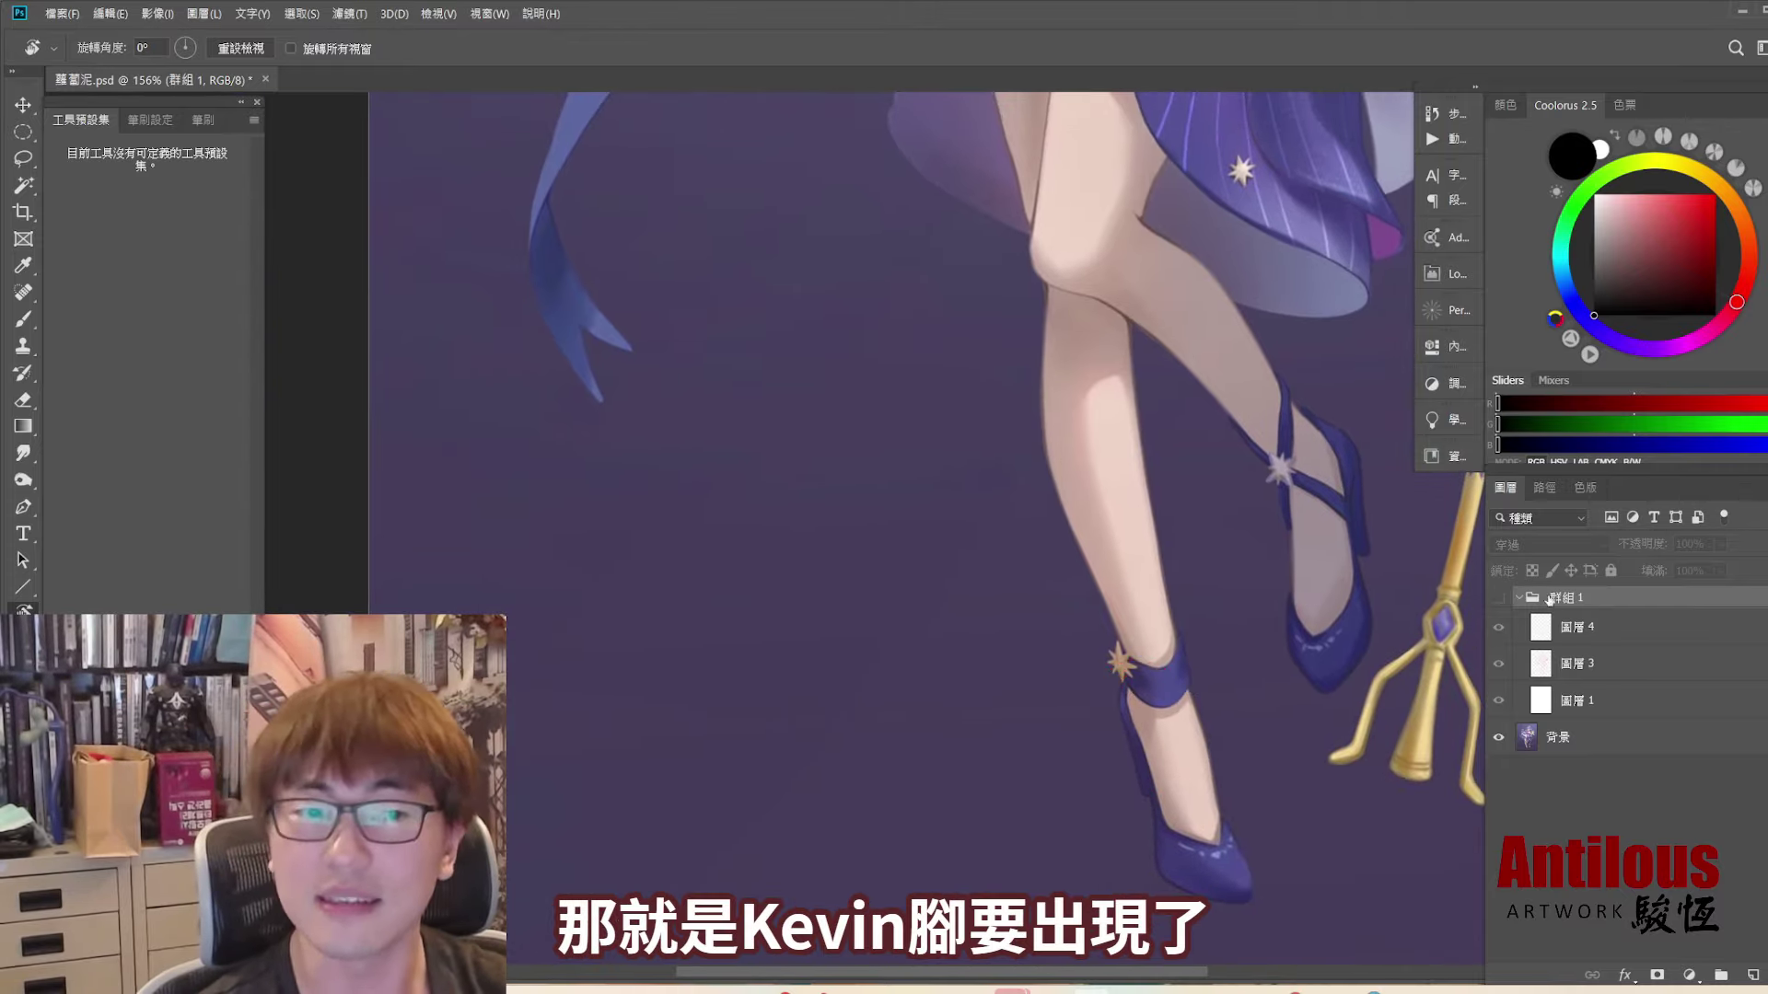
click(1498, 599)
click(1498, 600)
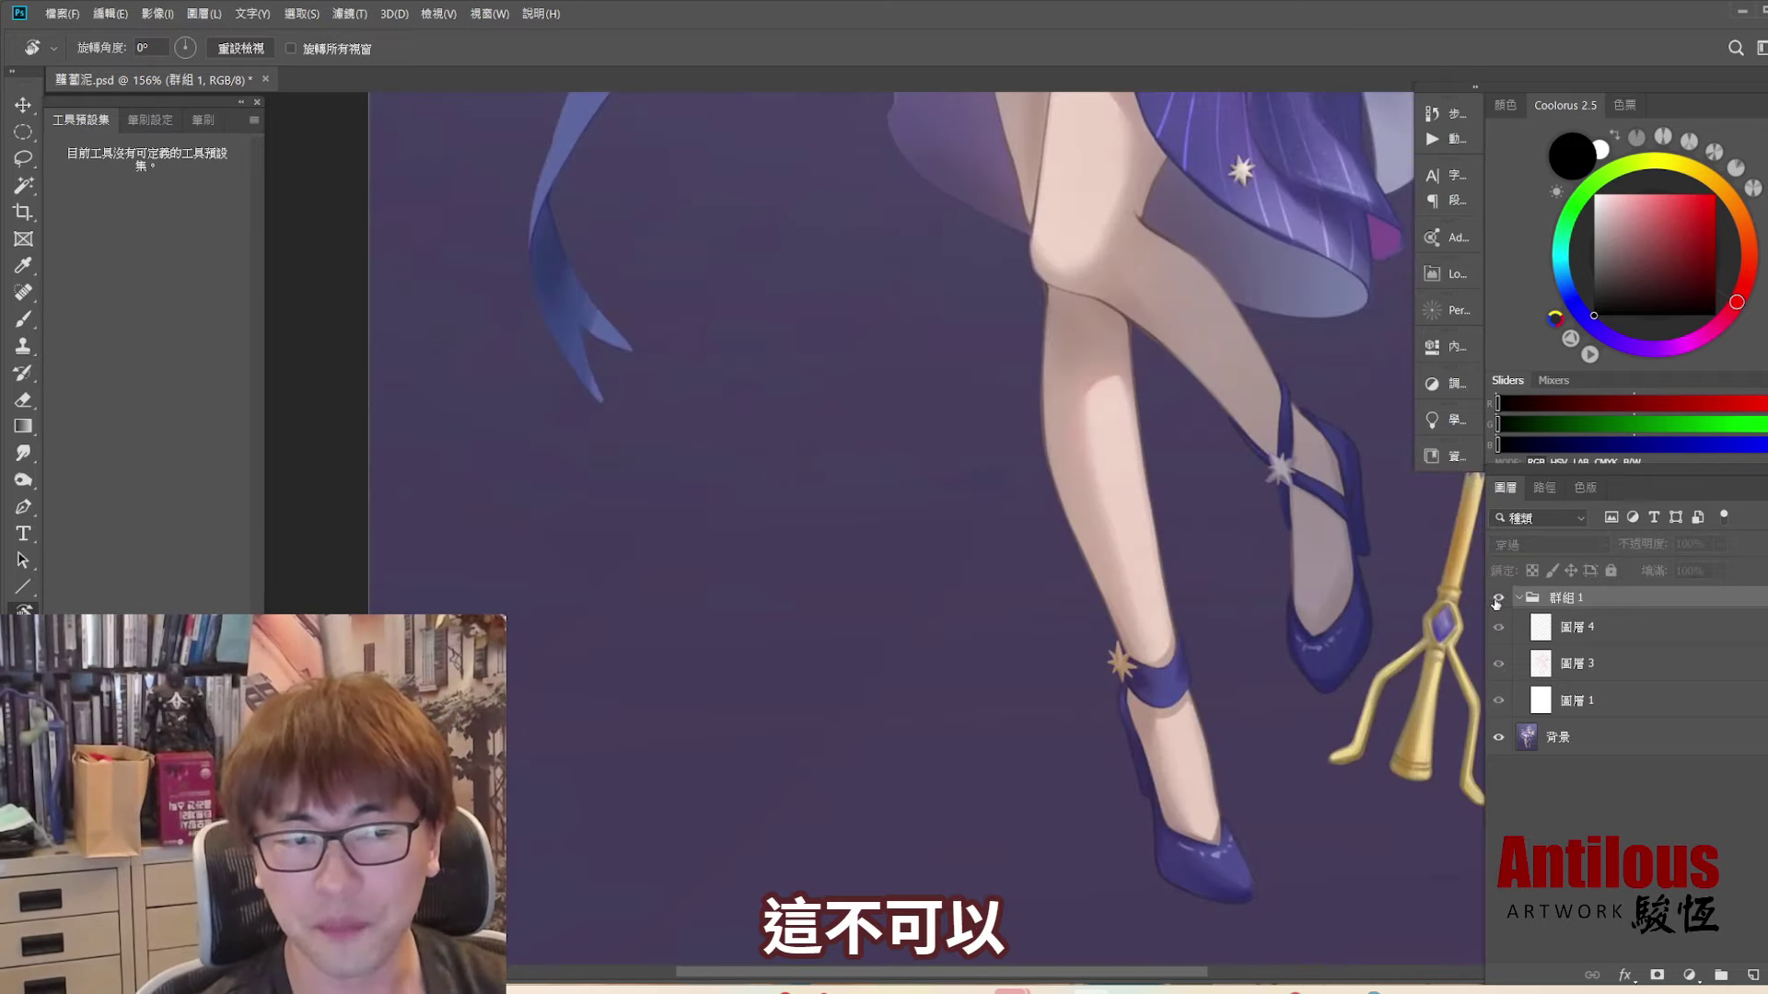
scroll(1194, 808, down, 3)
- Hide the Layer 4 blue notes and the Group 1 correction sketch to show the painting
scroll(1194, 808, down, 2)
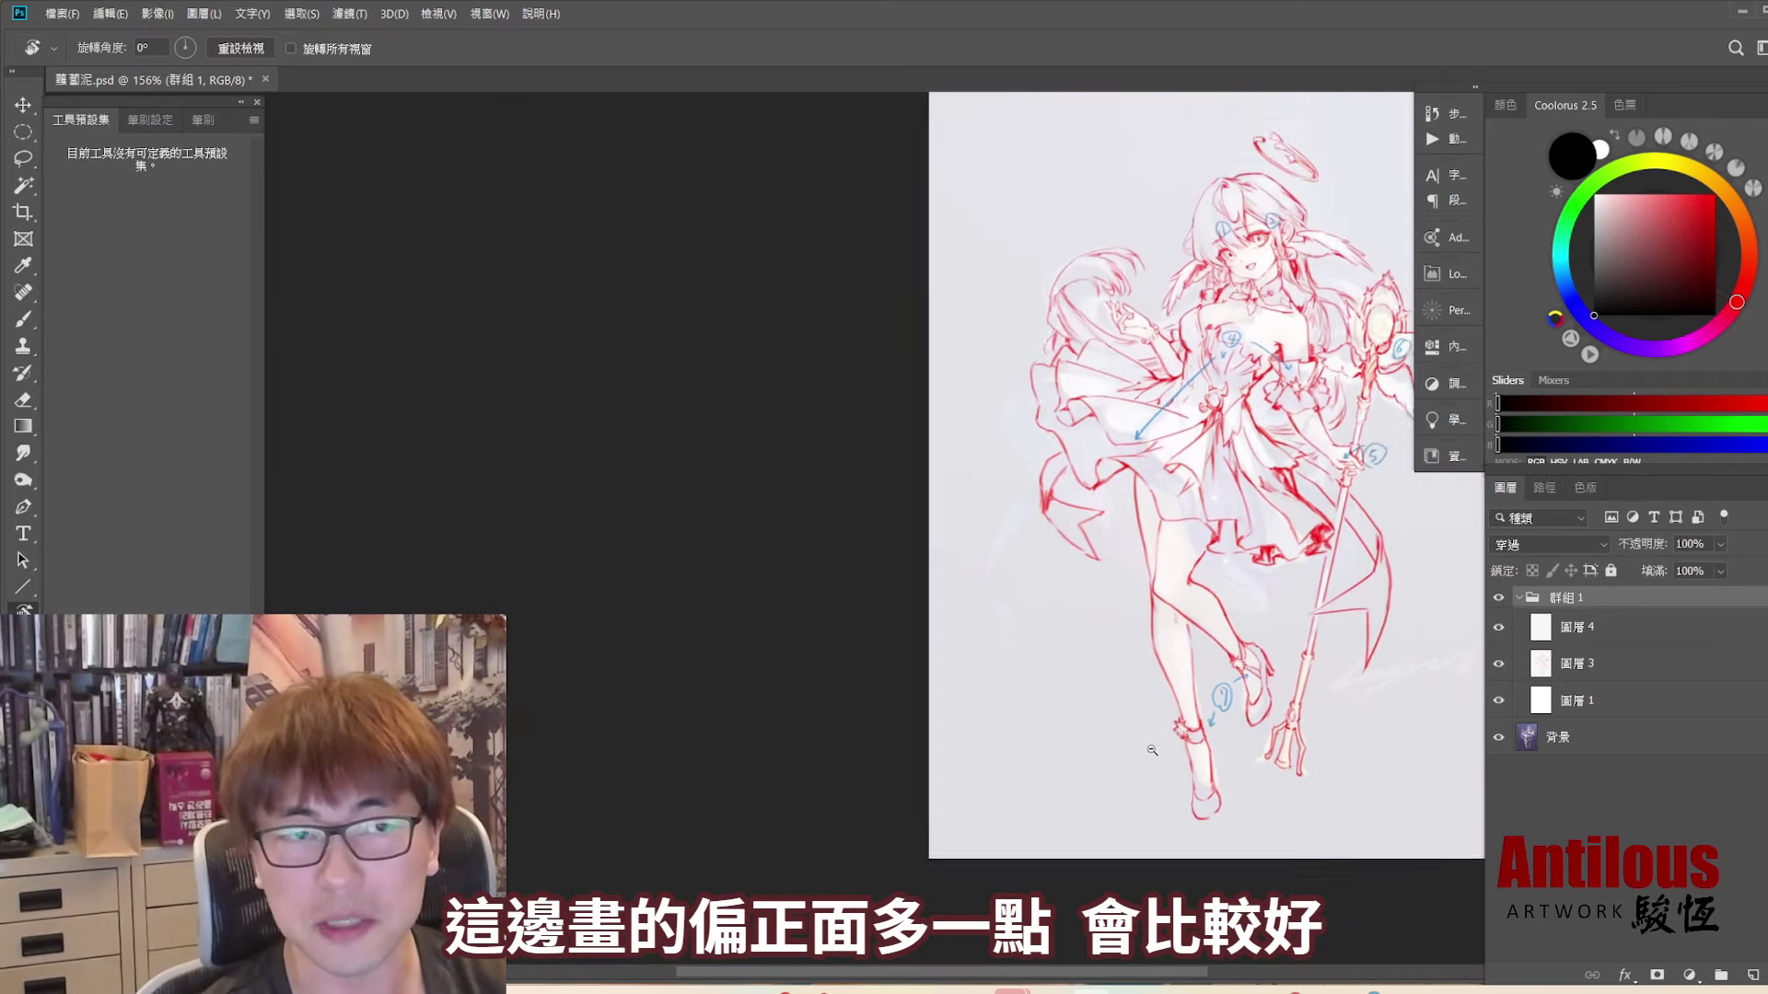
scroll(1194, 808, down, 1)
click(1525, 624)
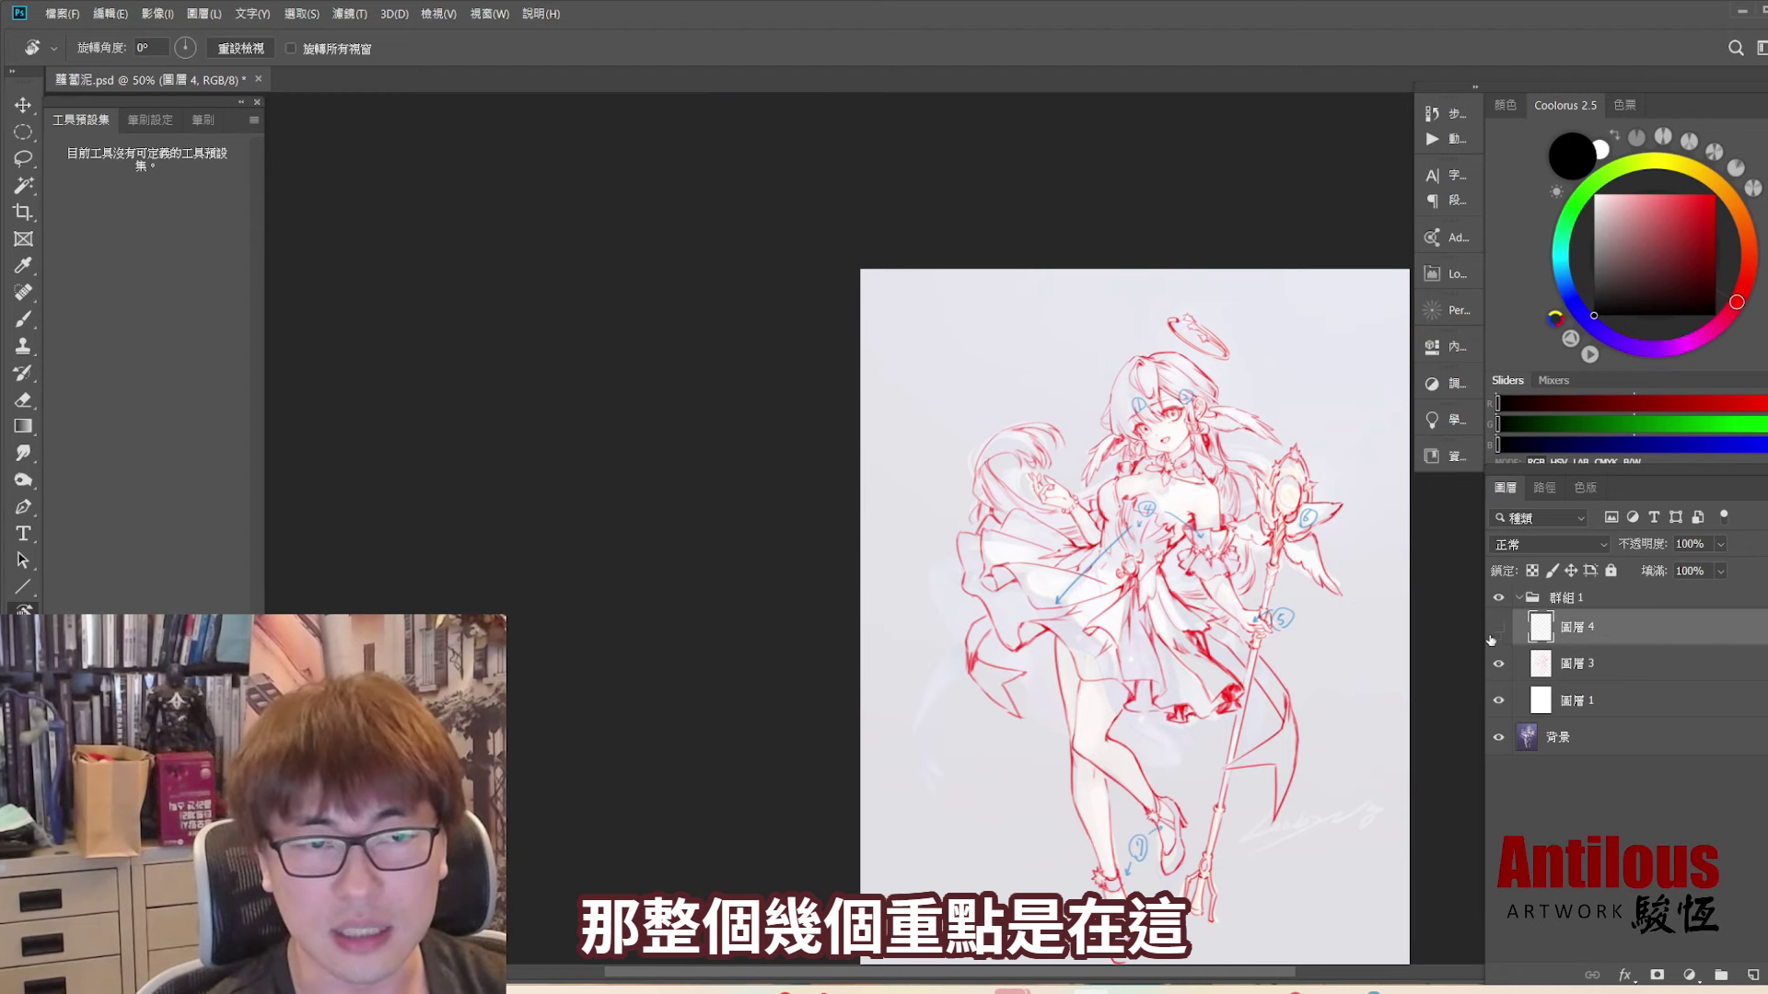
click(1518, 598)
scroll(1178, 608, up, 2)
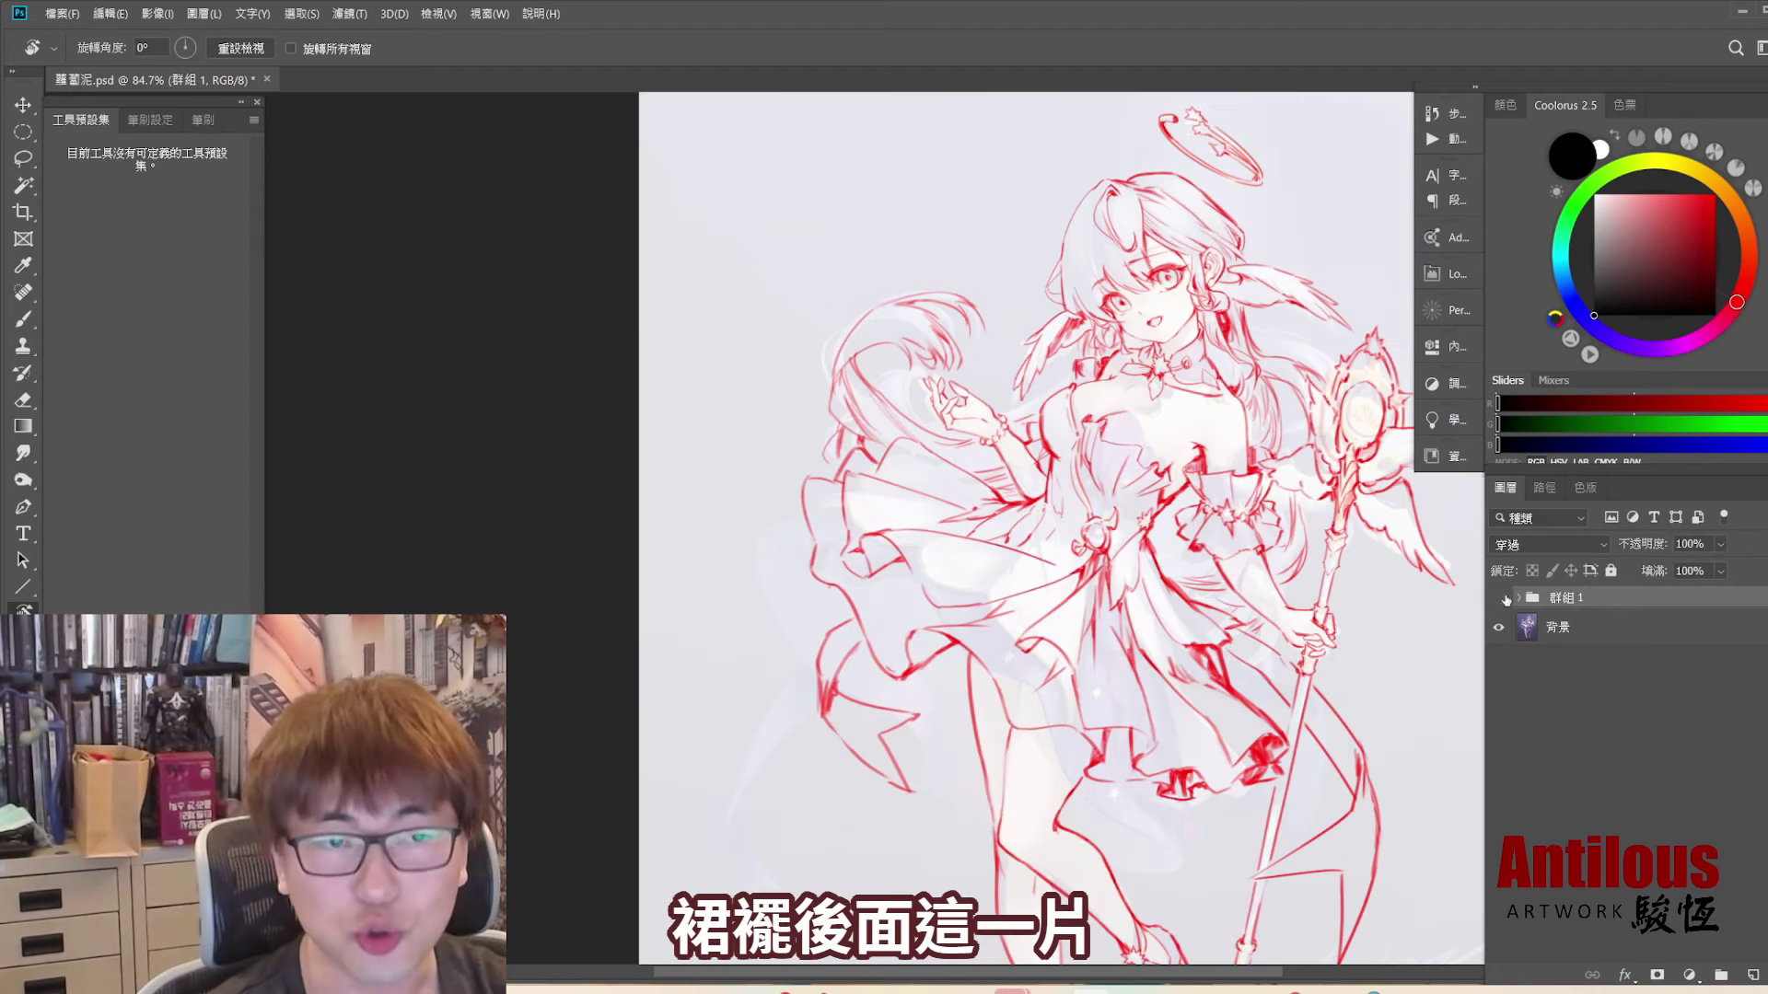
click(1506, 599)
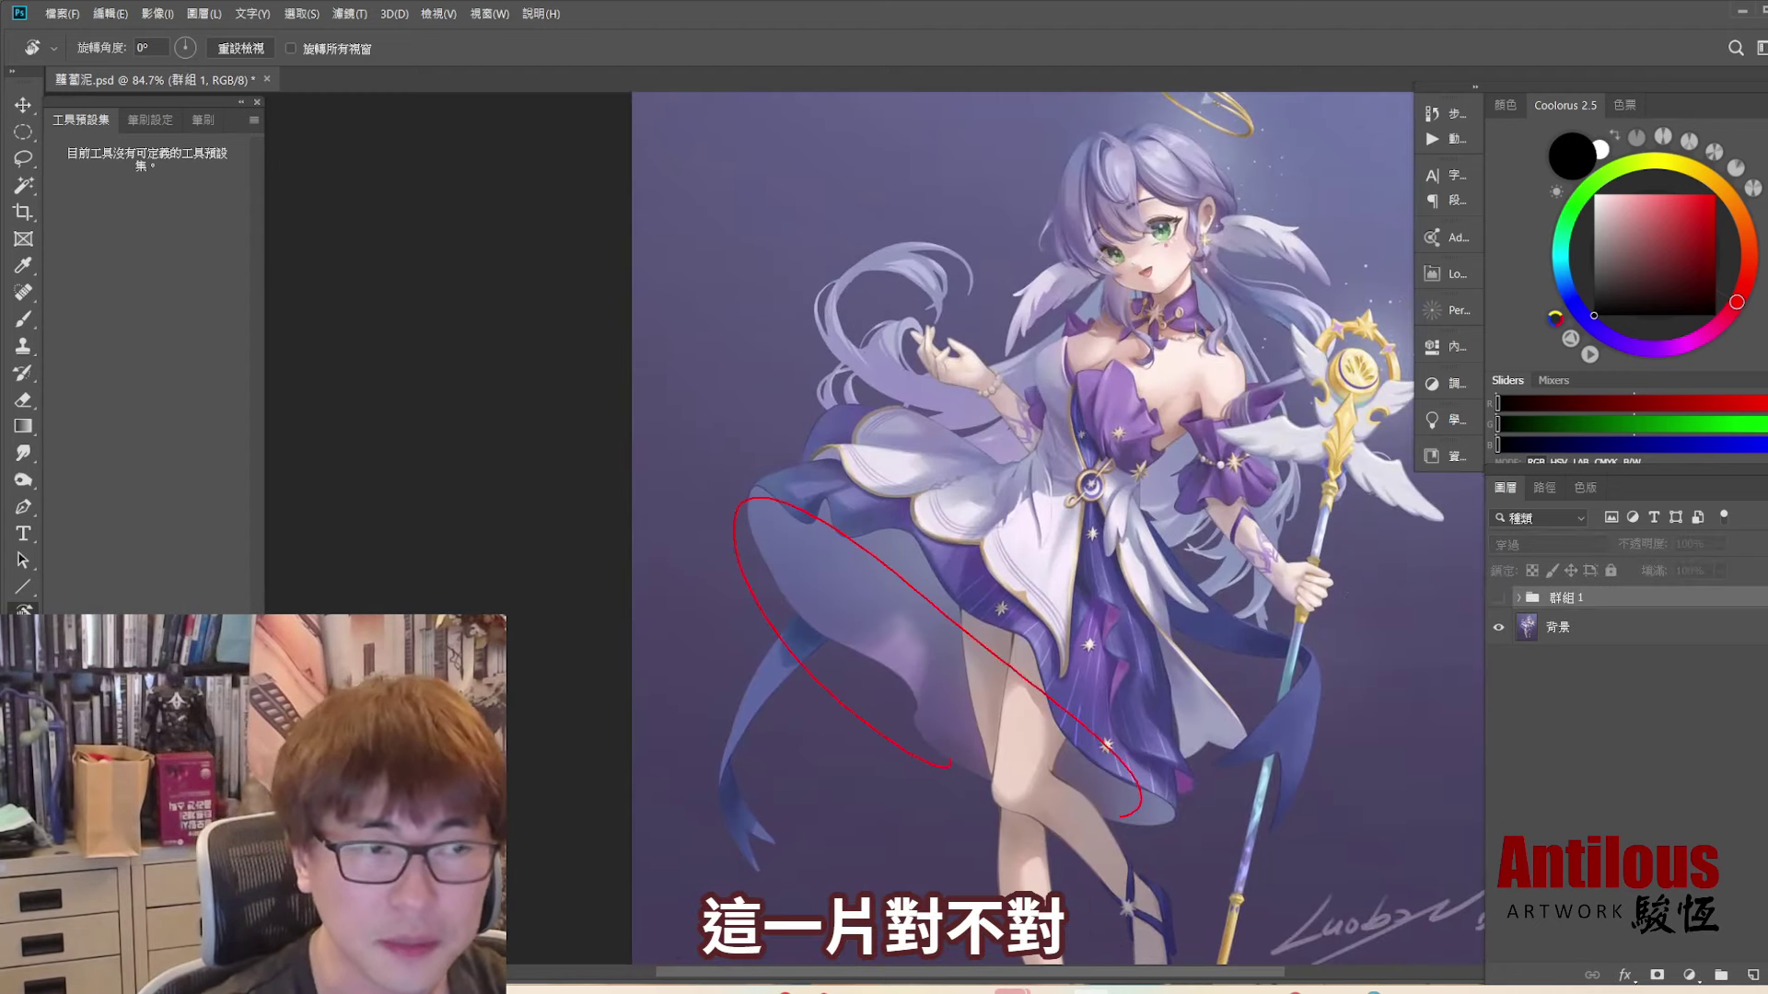